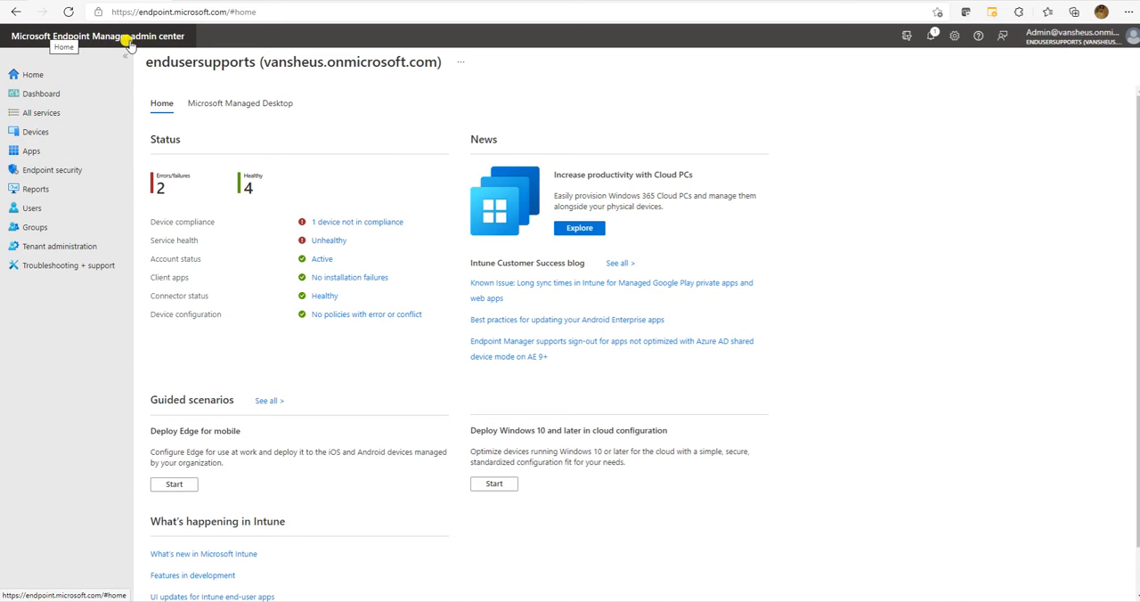
# Open the Conditional Access policies from the Devices section.
pyautogui.click(46, 141)
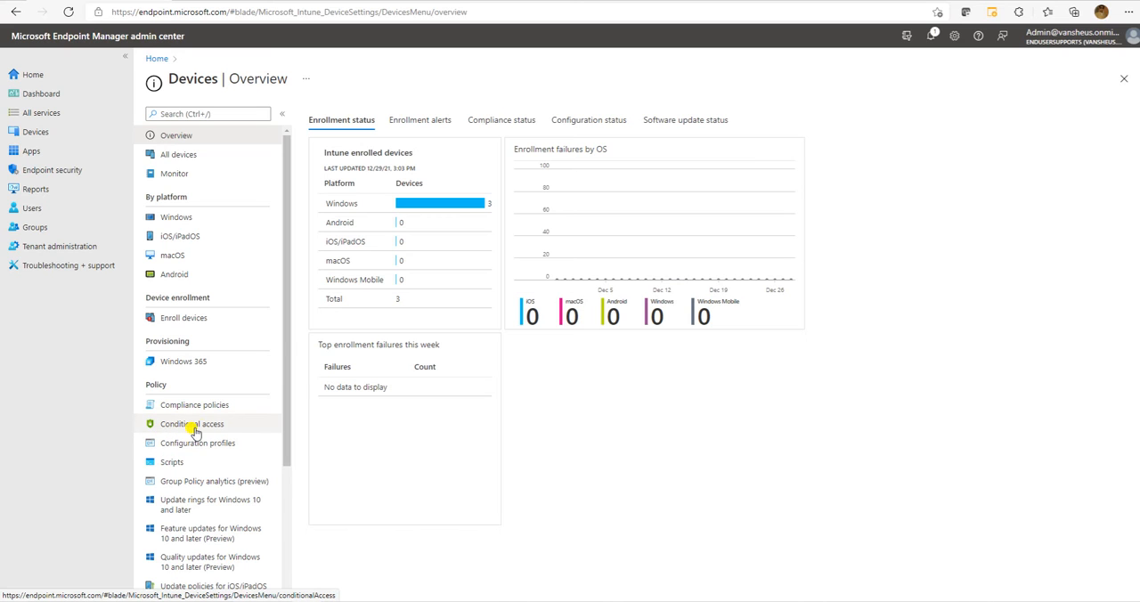
pyautogui.click(230, 429)
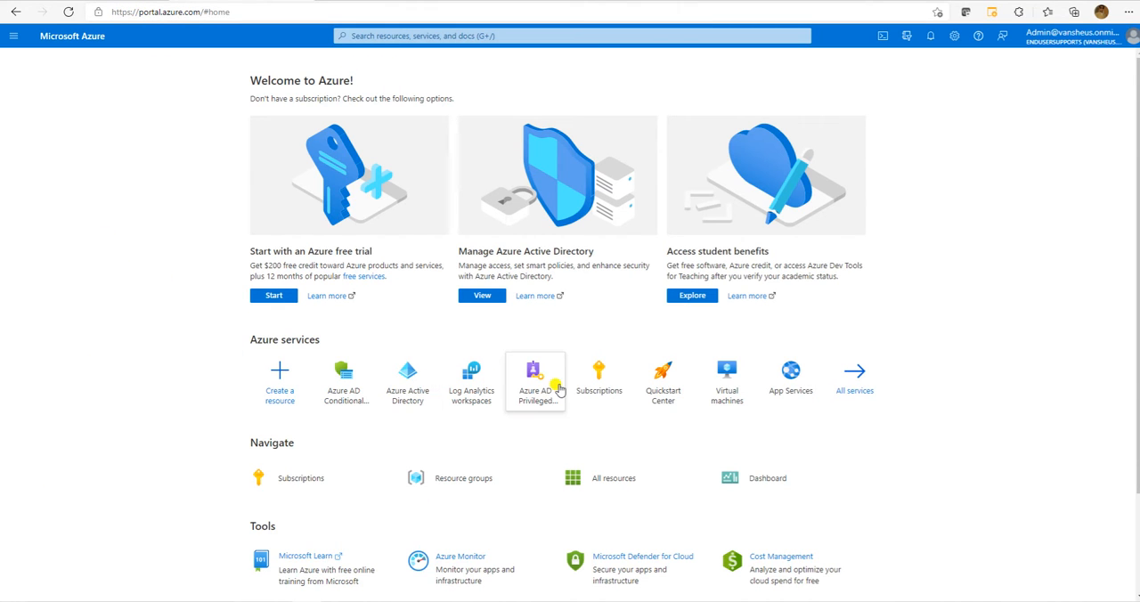
# Switch to the Azure portal and view its Azure AD Conditional Access policies and the resource search.
pyautogui.click(337, 379)
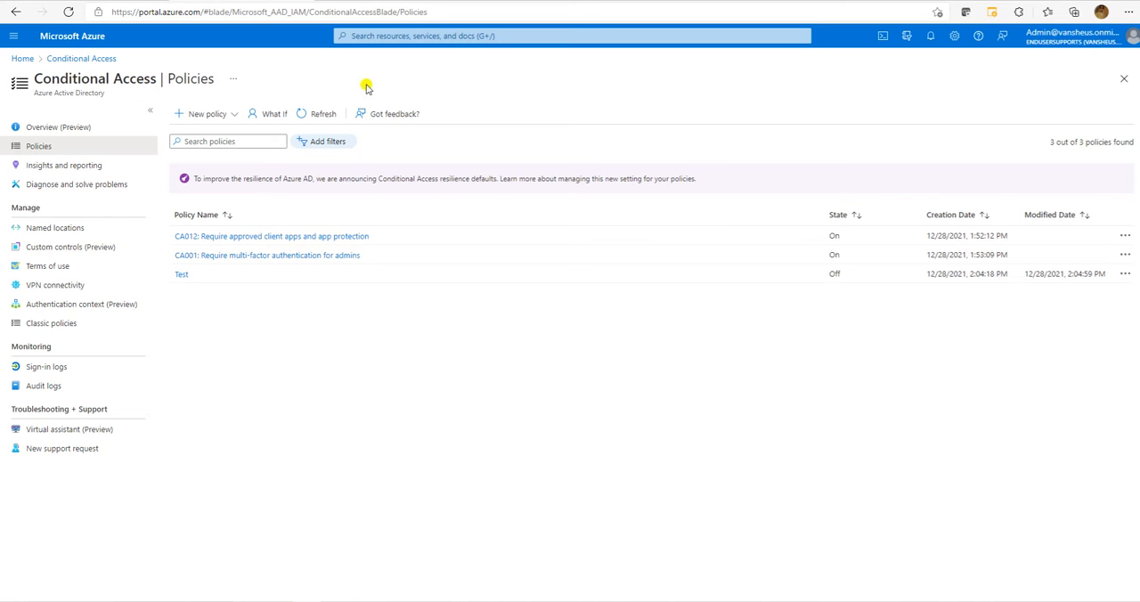
pyautogui.click(395, 36)
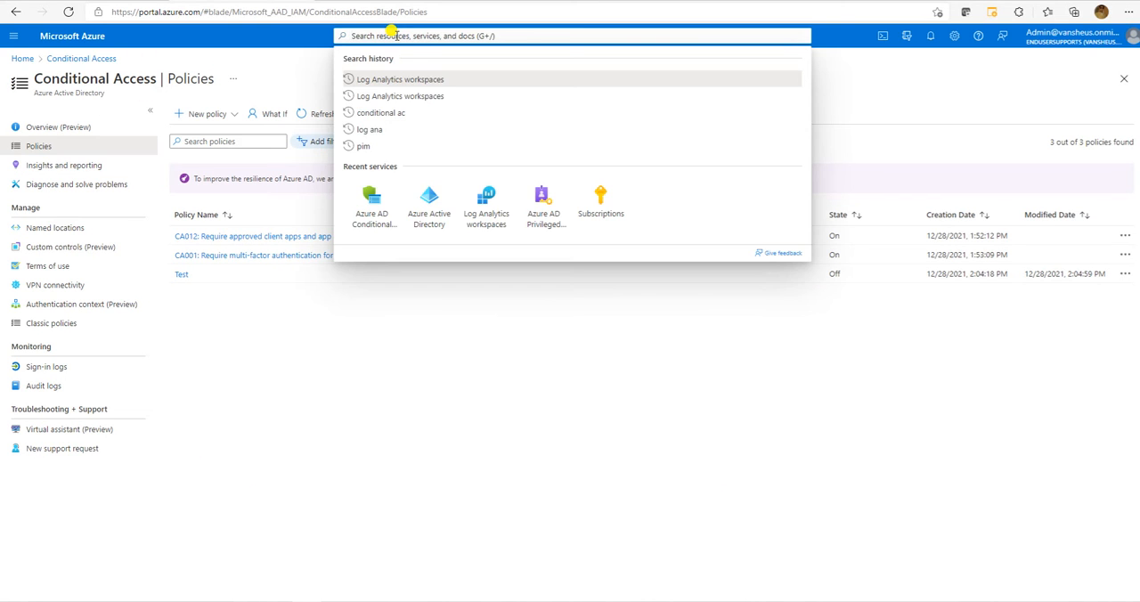
pyautogui.click(254, 42)
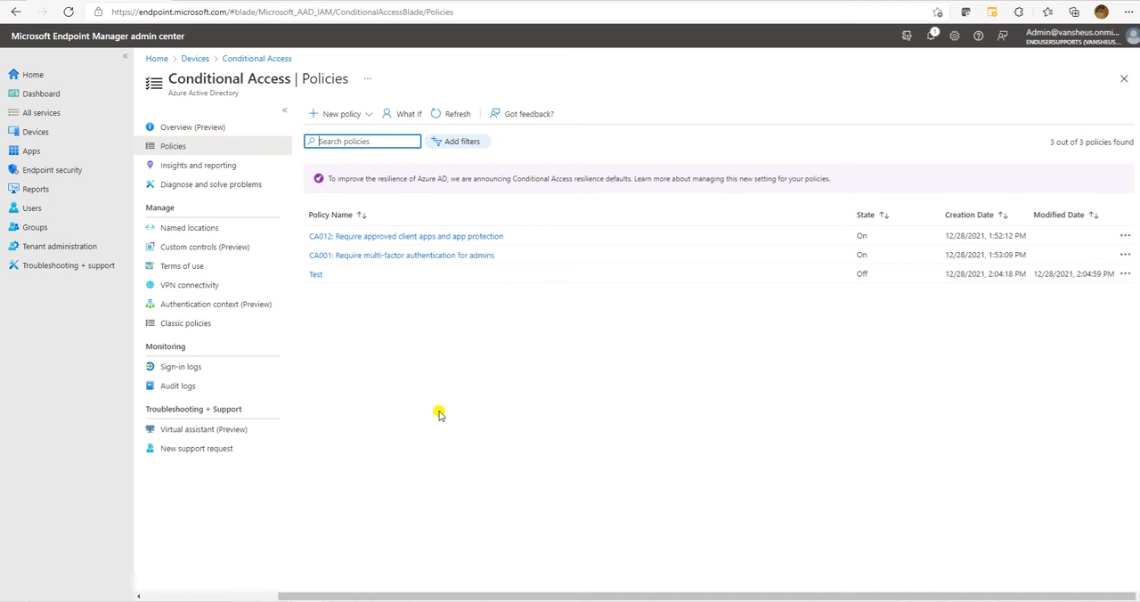
# Switch to the Endpoint Manager admin center, review the Conditional Access overview, and return to the policy list.
pyautogui.click(219, 127)
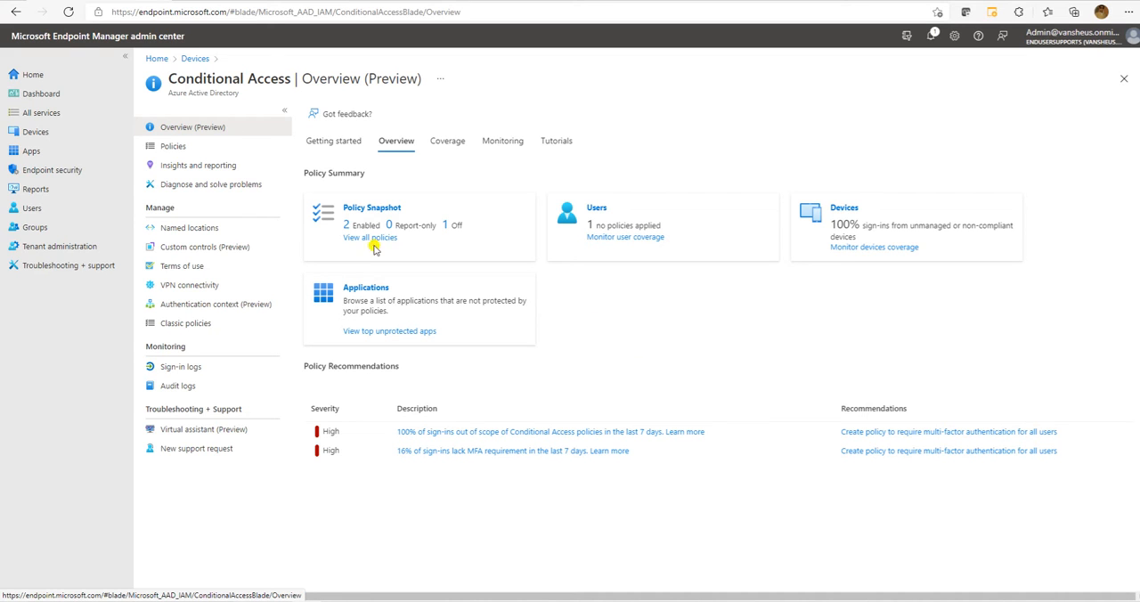
pyautogui.click(161, 152)
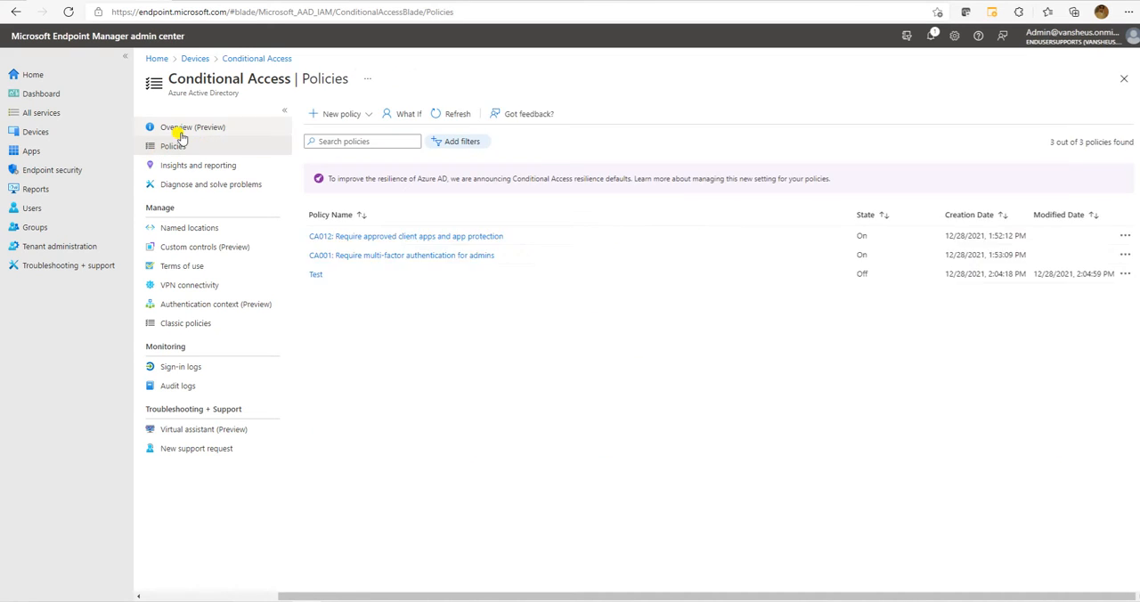
pyautogui.click(176, 127)
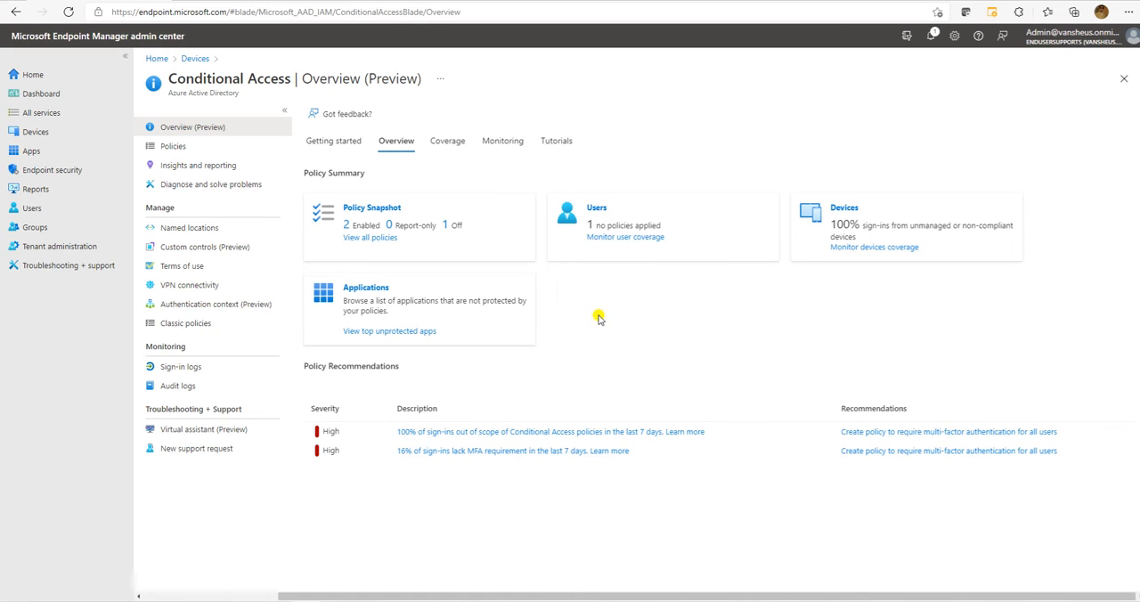
pyautogui.click(173, 146)
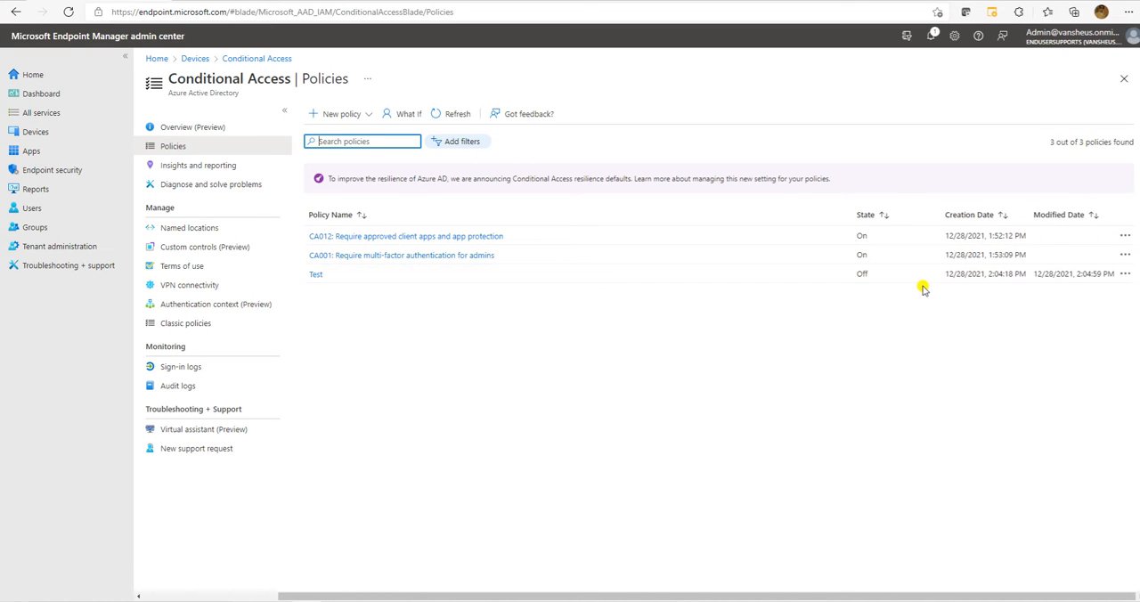
# Check the state of the Test, CA001 and CA012 policies in the Conditional Access policy list.
pyautogui.doubleClick(860, 273)
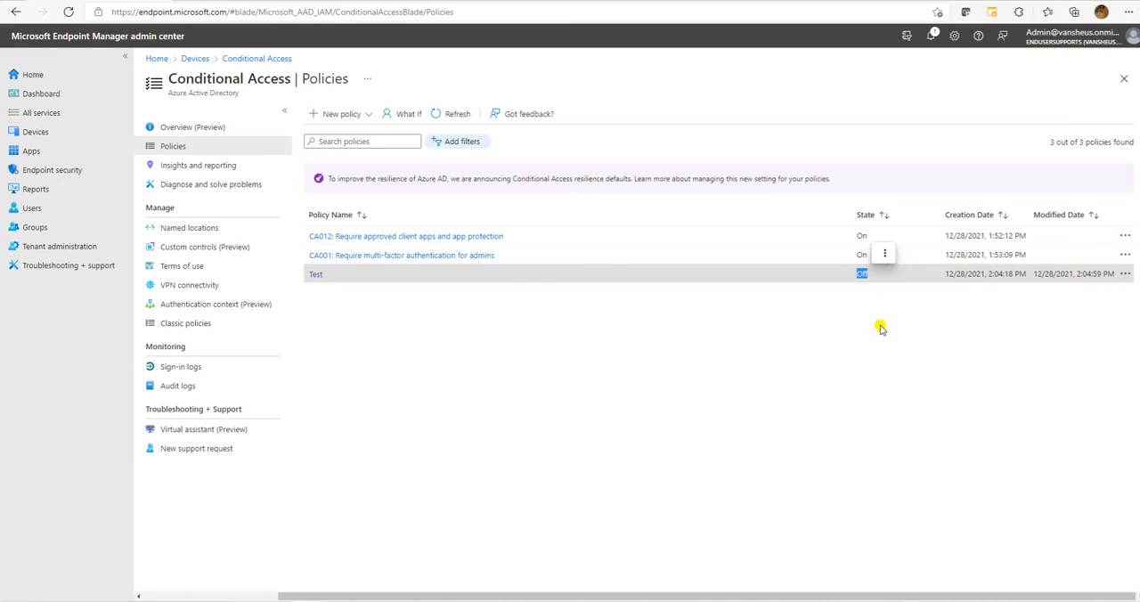
pyautogui.click(884, 253)
pyautogui.click(782, 318)
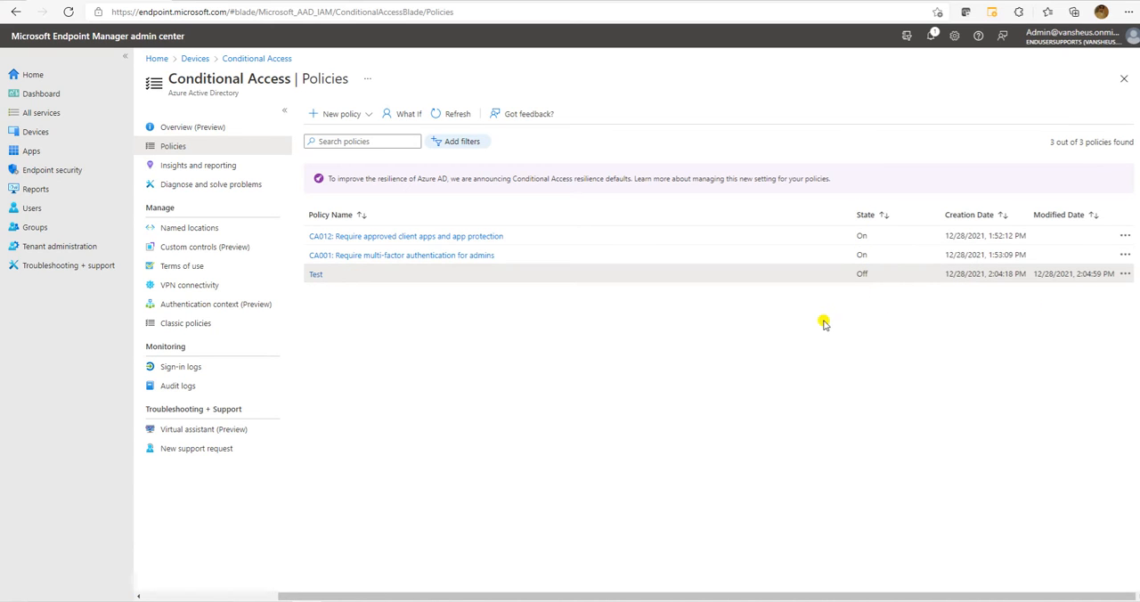
pyautogui.doubleClick(861, 255)
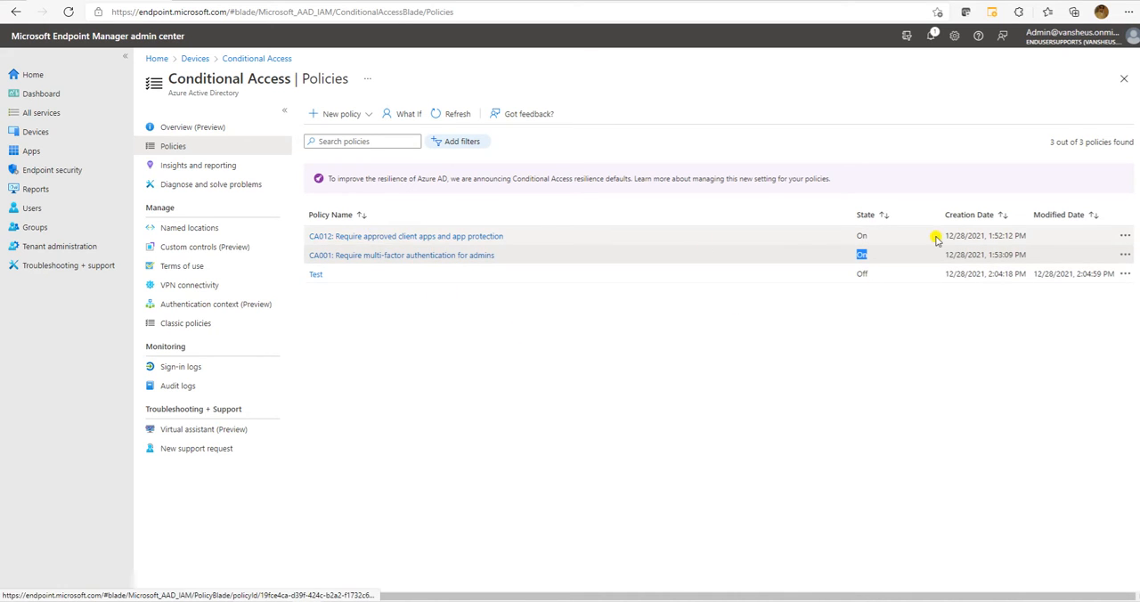
pyautogui.doubleClick(861, 236)
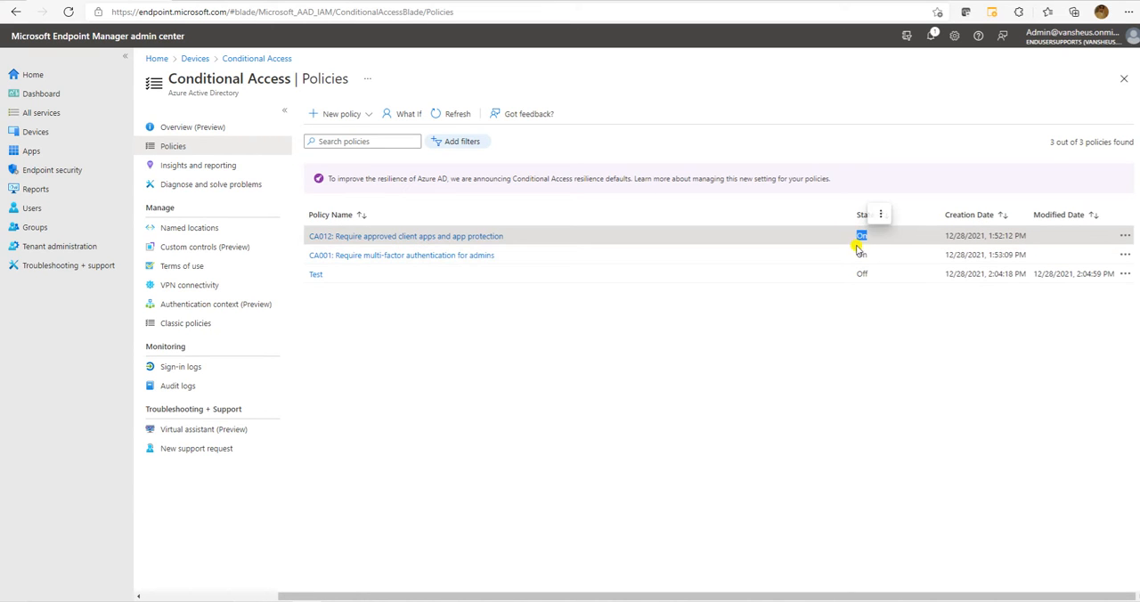
pyautogui.click(642, 387)
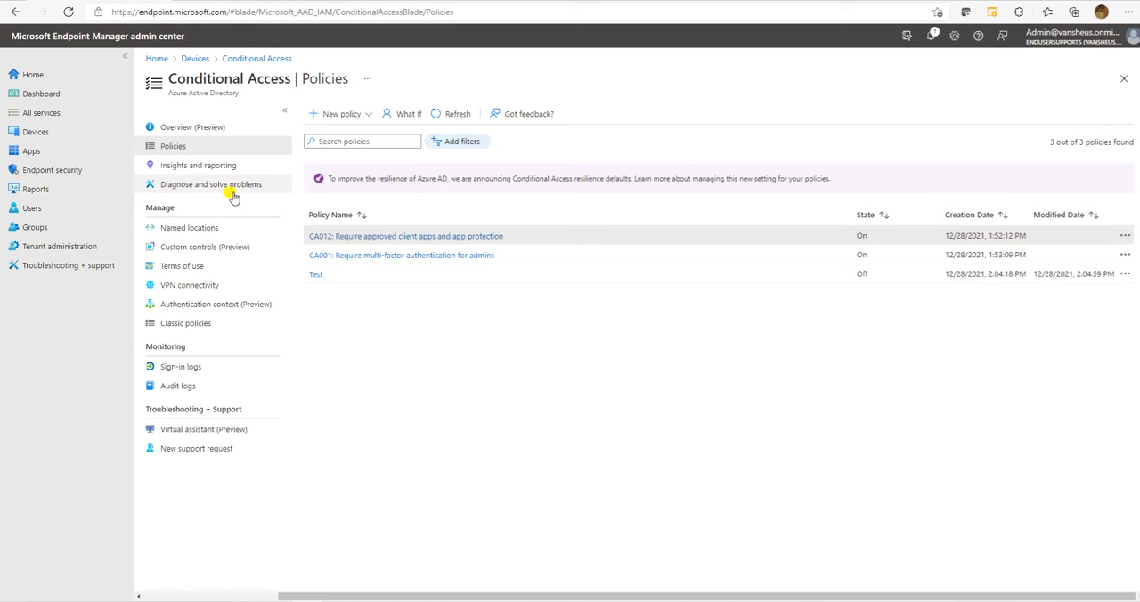
# Examine the Insights and reporting page of Conditional Access, reading its Log Analytics integration notice.
pyautogui.click(198, 168)
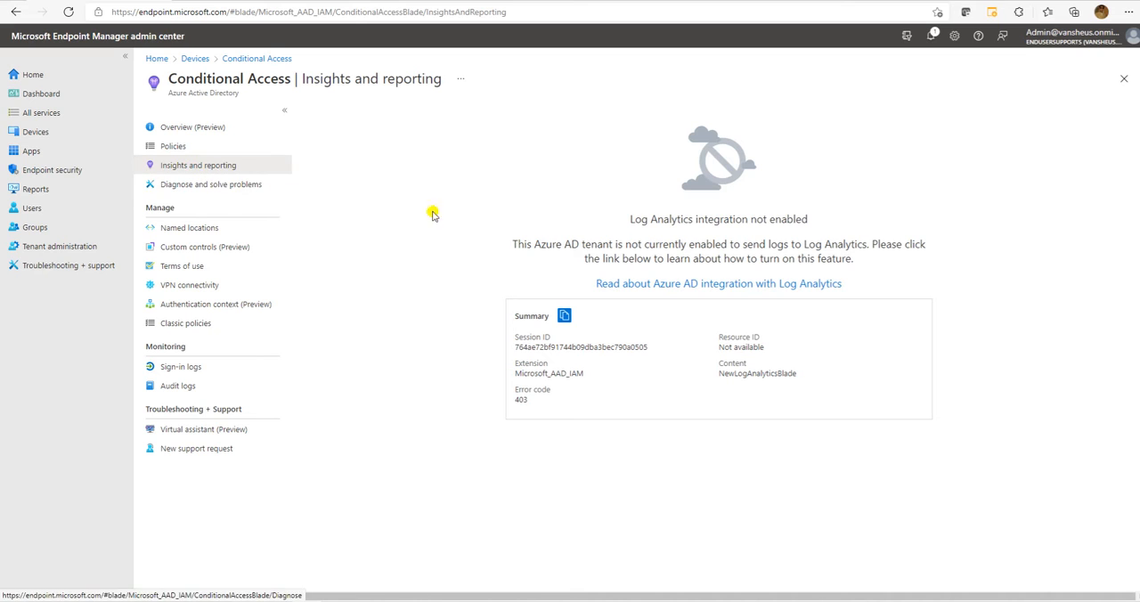
pyautogui.moveTo(631, 216); pyautogui.dragTo(806, 217)
pyautogui.click(866, 250)
pyautogui.moveTo(866, 250); pyautogui.dragTo(631, 208)
pyautogui.click(407, 171)
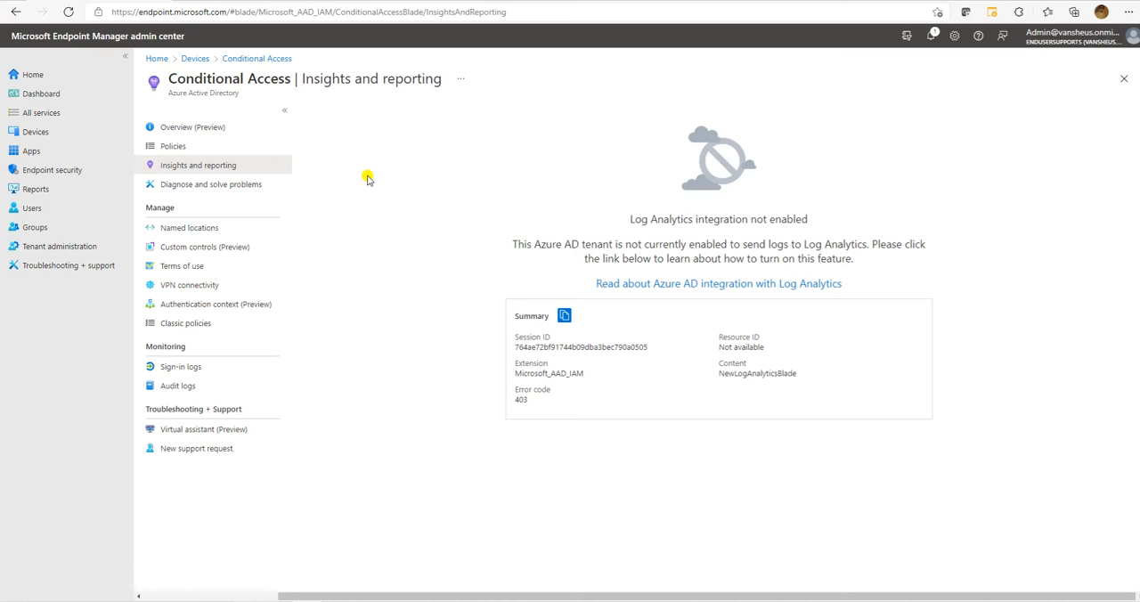
# View the Conditional Access troubleshooting guidance for configuring an application policy and for location-based conditional access.
pyautogui.click(218, 184)
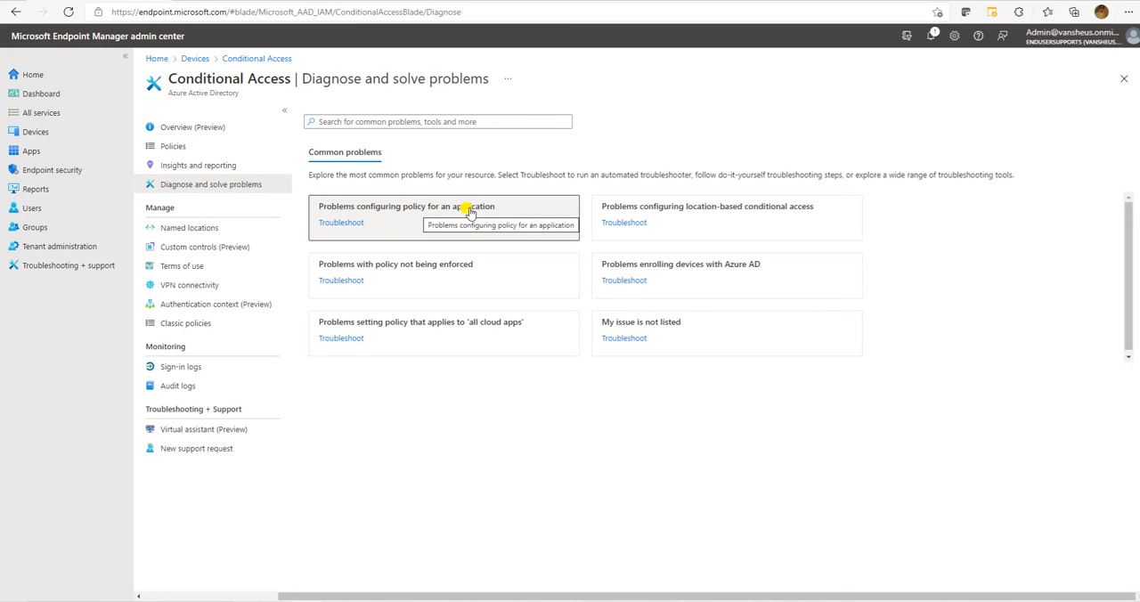
pyautogui.click(405, 220)
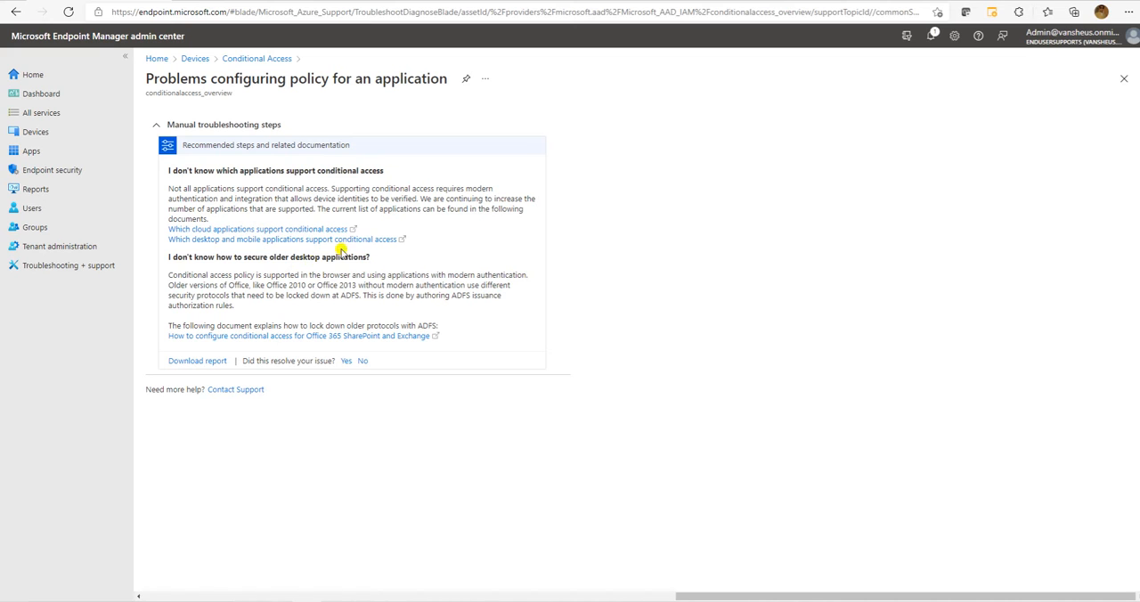
pyautogui.click(258, 64)
pyautogui.click(681, 212)
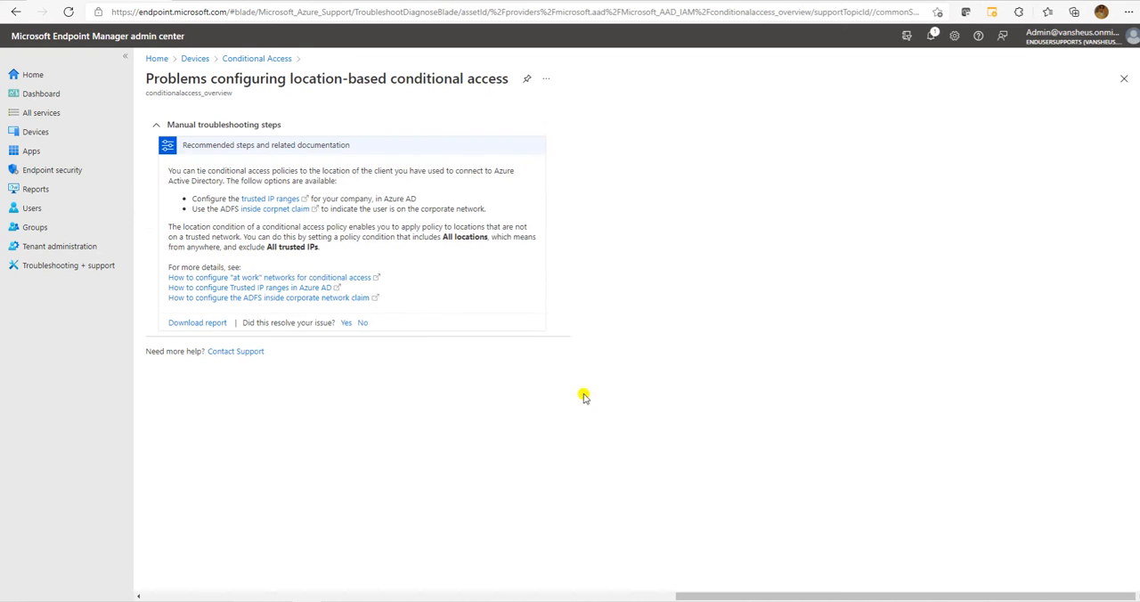
pyautogui.click(266, 59)
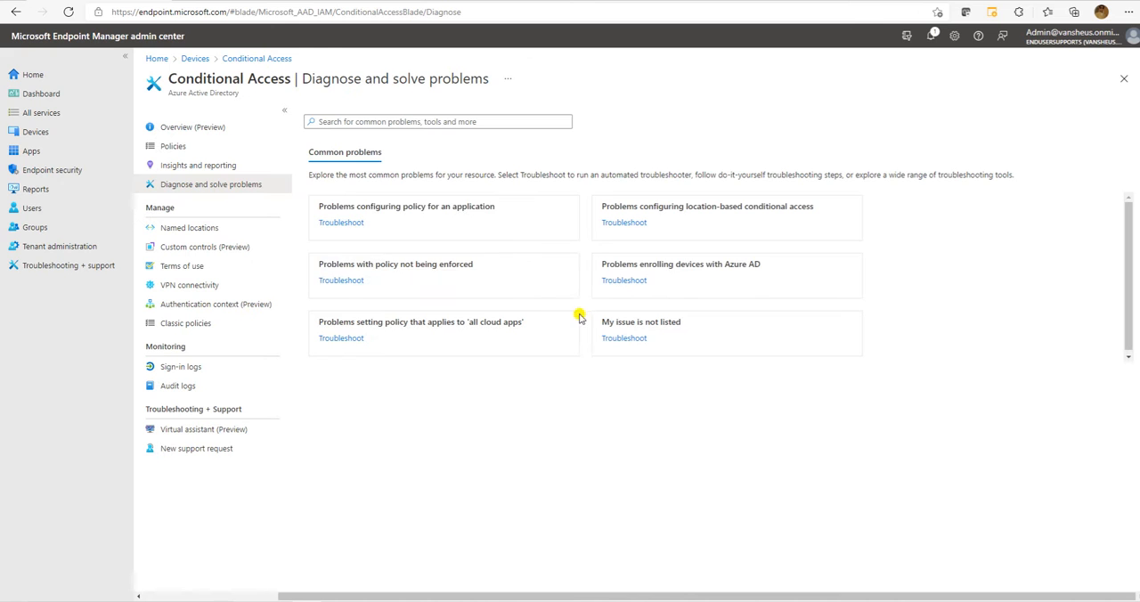
# Read the troubleshooting guidance for policies not being enforced and its linked article on configuring conditional access for Office 365 SharePoint and Exchange.
pyautogui.click(490, 282)
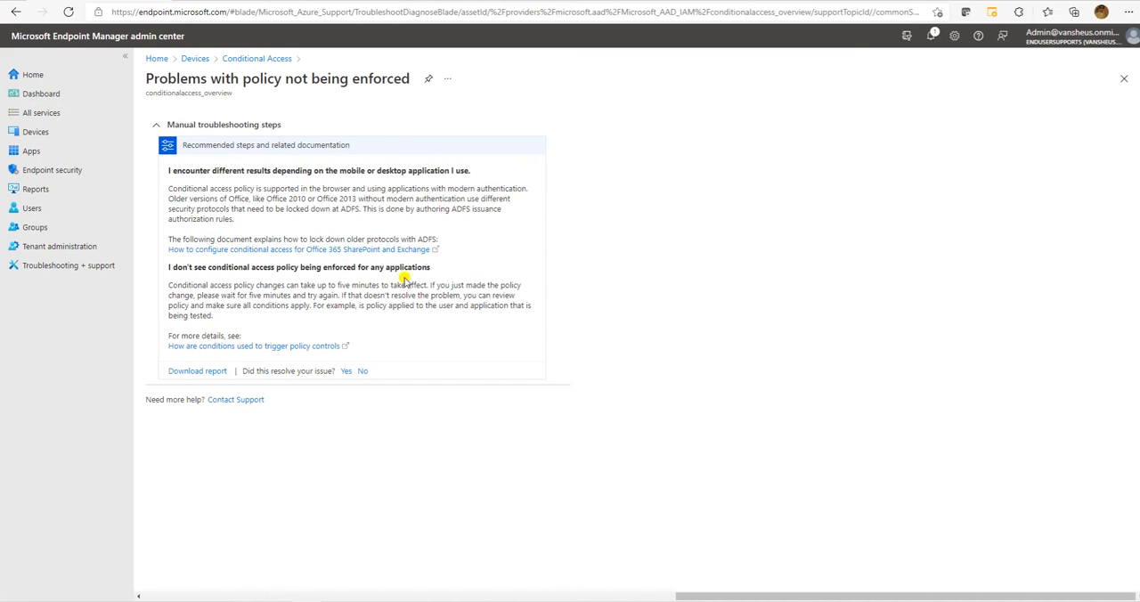
pyautogui.click(337, 249)
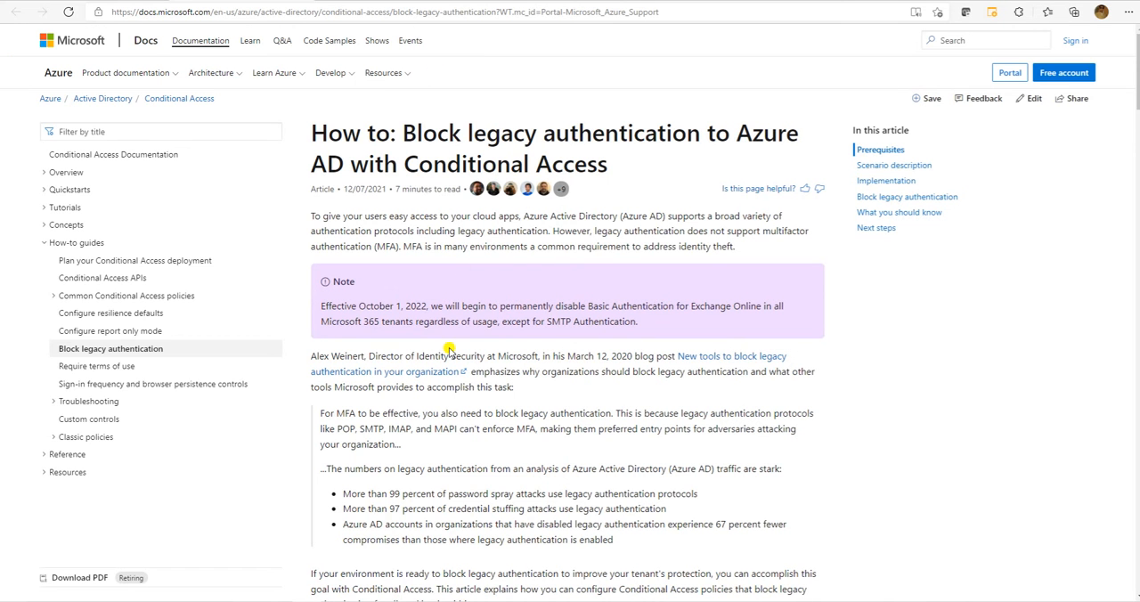
pyautogui.scroll(-20, 450, 349)
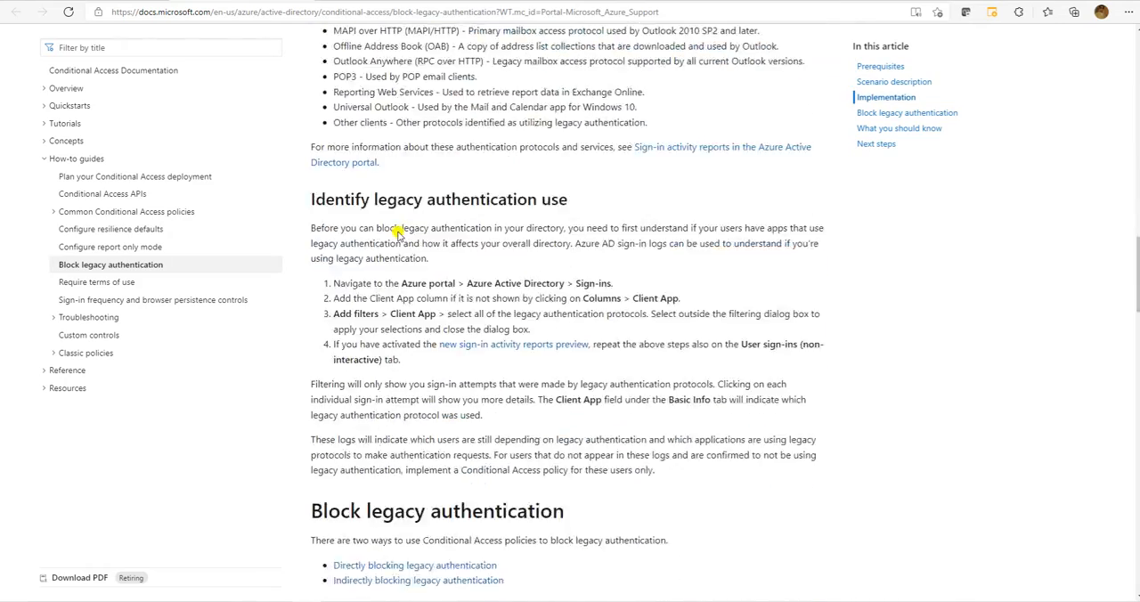
pyautogui.scroll(-8, 466, 389)
pyautogui.click(120, 2)
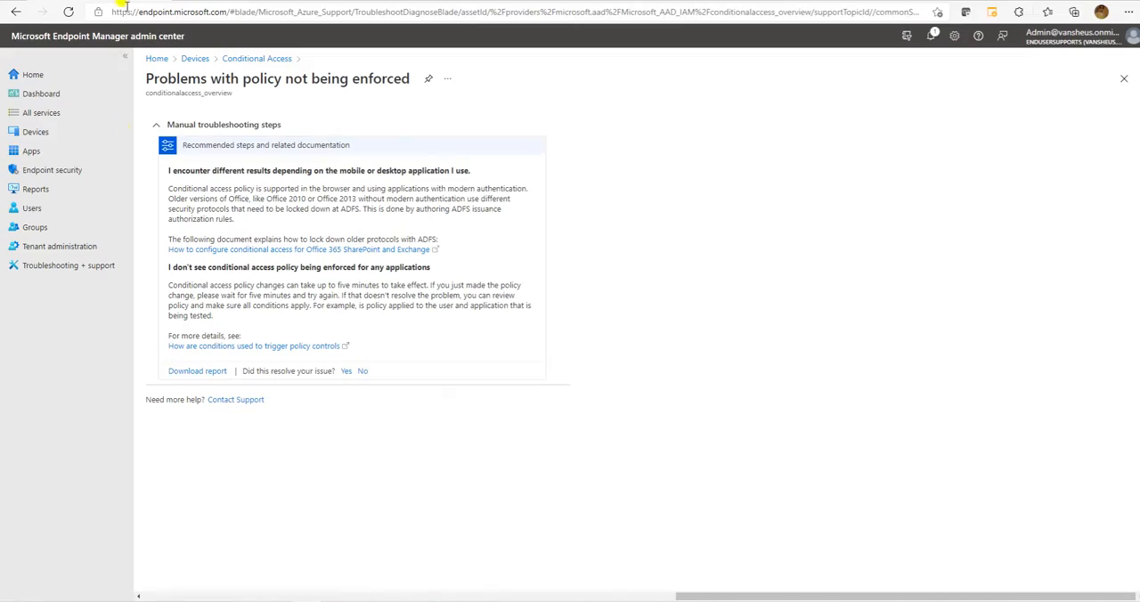
pyautogui.click(264, 58)
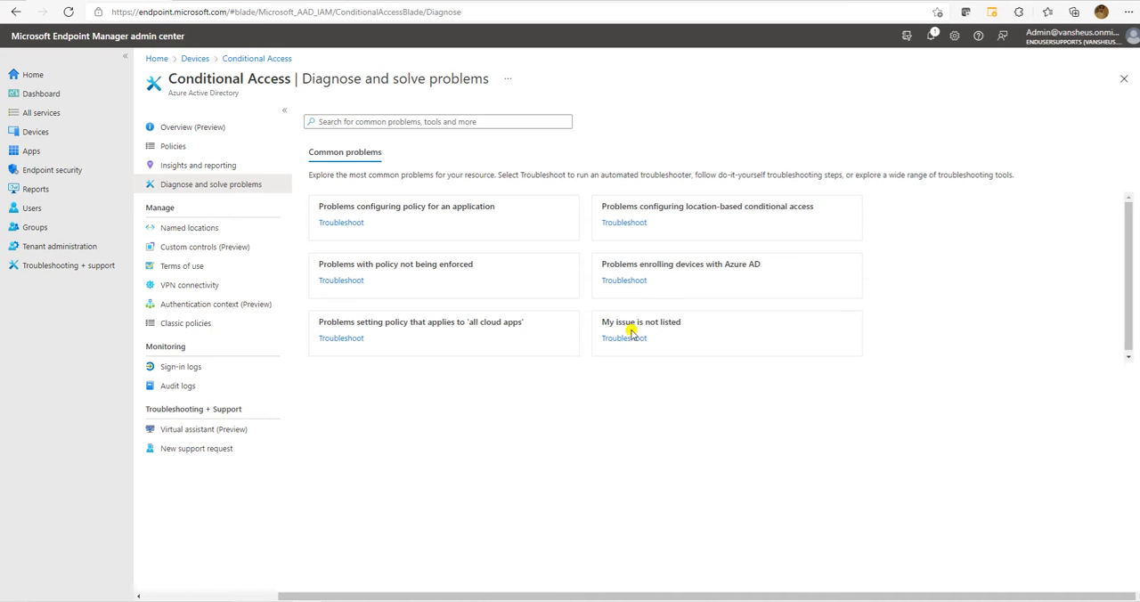
# Start a new countries named location called India, with the location determined by IP address (IPv4 only).
pyautogui.click(212, 228)
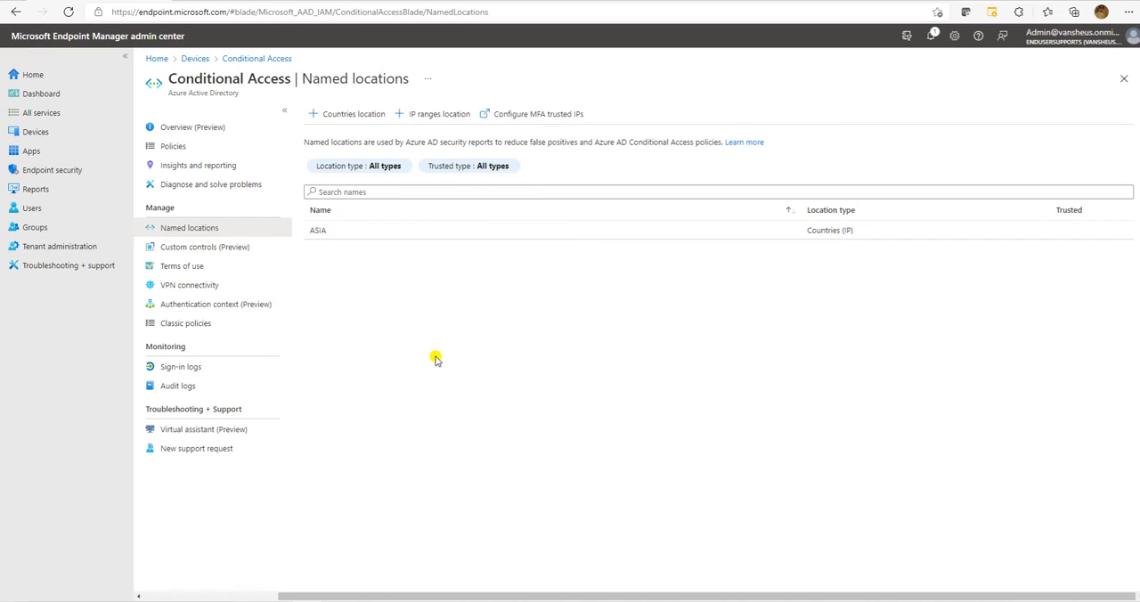
pyautogui.click(348, 116)
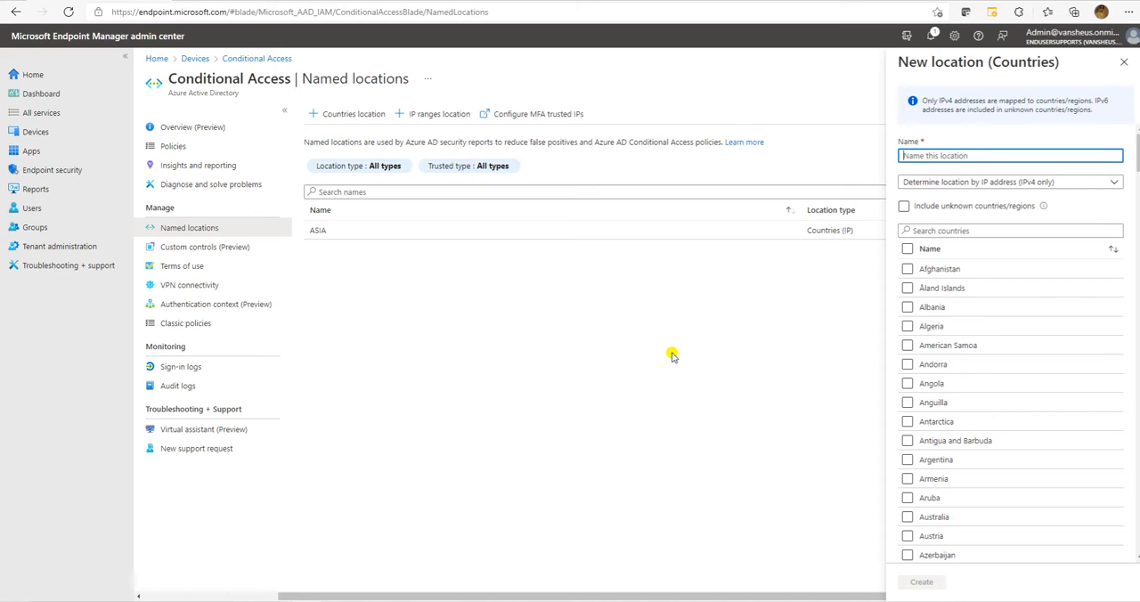
pyautogui.write('India')
pyautogui.click(980, 181)
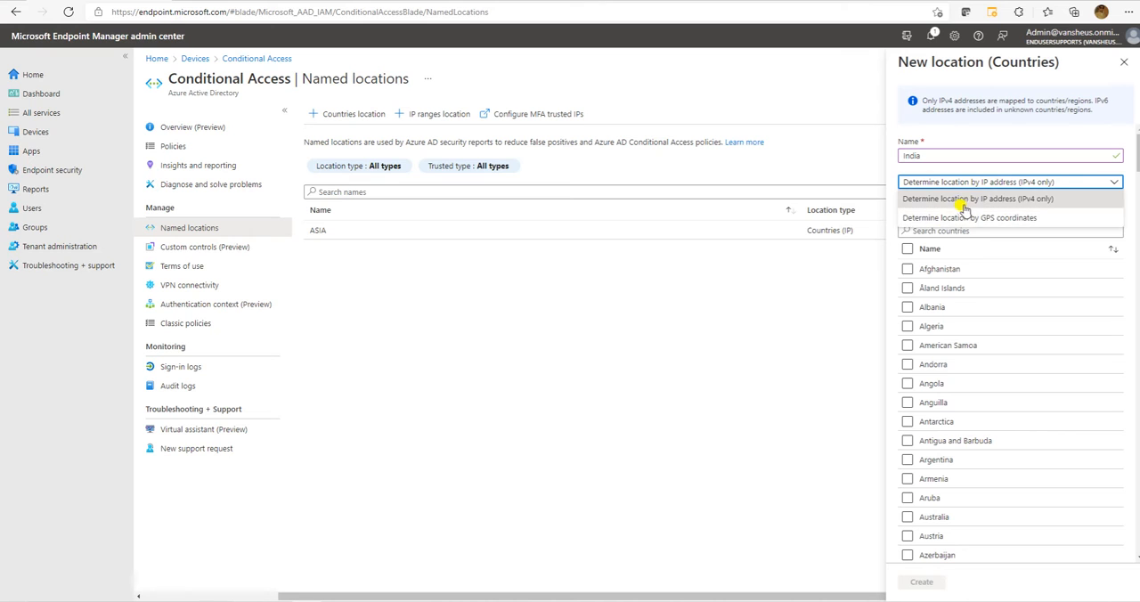
pyautogui.click(957, 207)
pyautogui.click(905, 206)
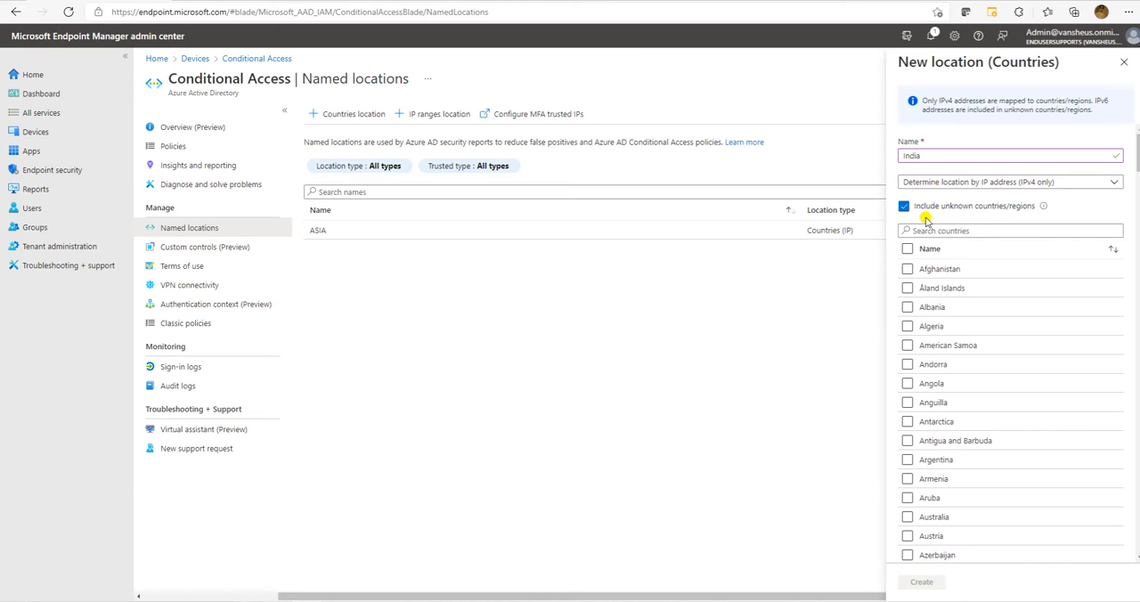
# Search the country list for "indi", try selecting India for the location, and clear the selection and search.
pyautogui.scroll(-10, 971, 418)
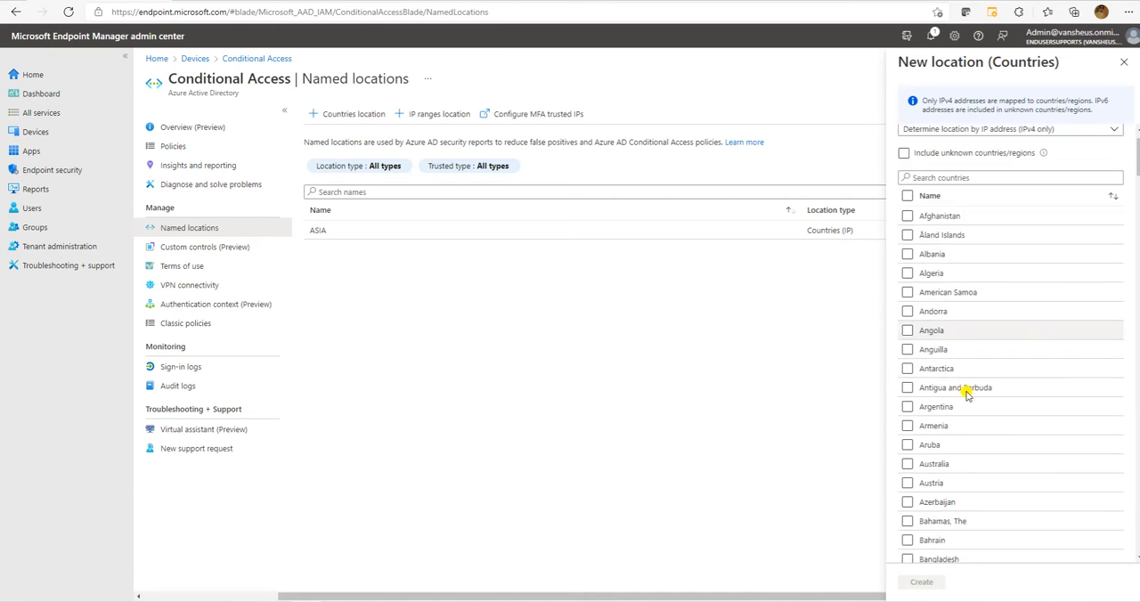
pyautogui.scroll(12, 966, 390)
pyautogui.click(940, 230)
pyautogui.write('idi')
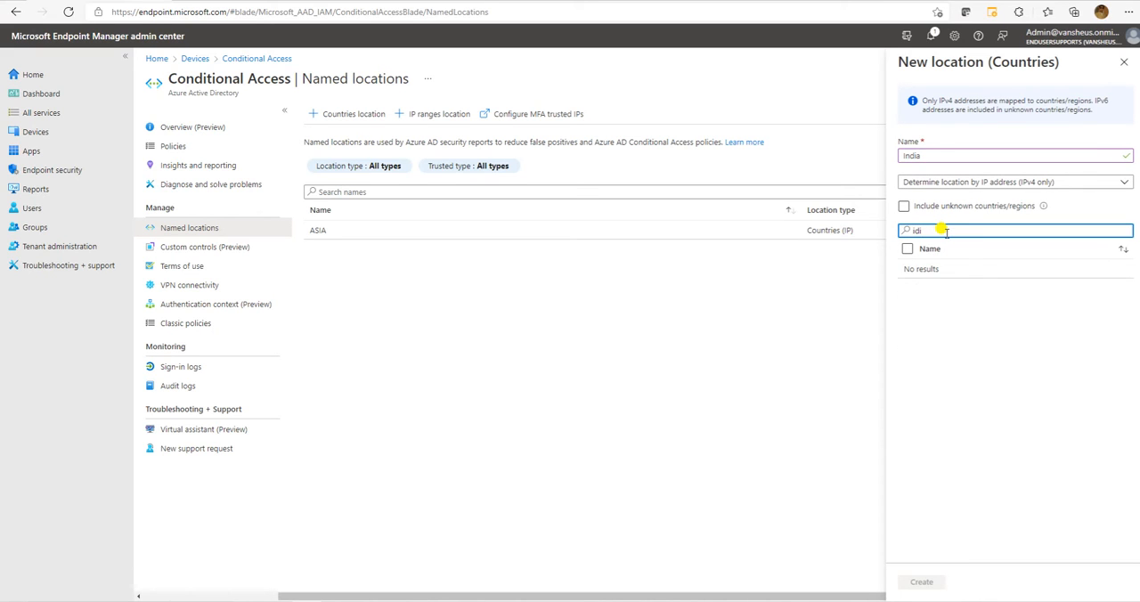
pyautogui.press('BackSpace')
pyautogui.press('BackSpace')
pyautogui.write('indi')
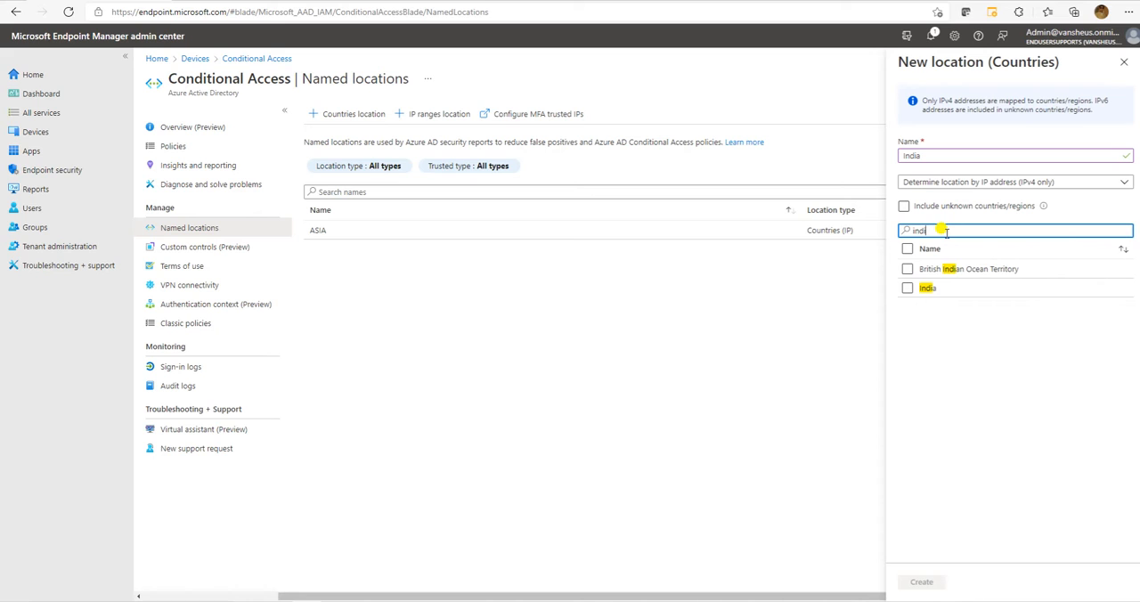
pyautogui.click(906, 288)
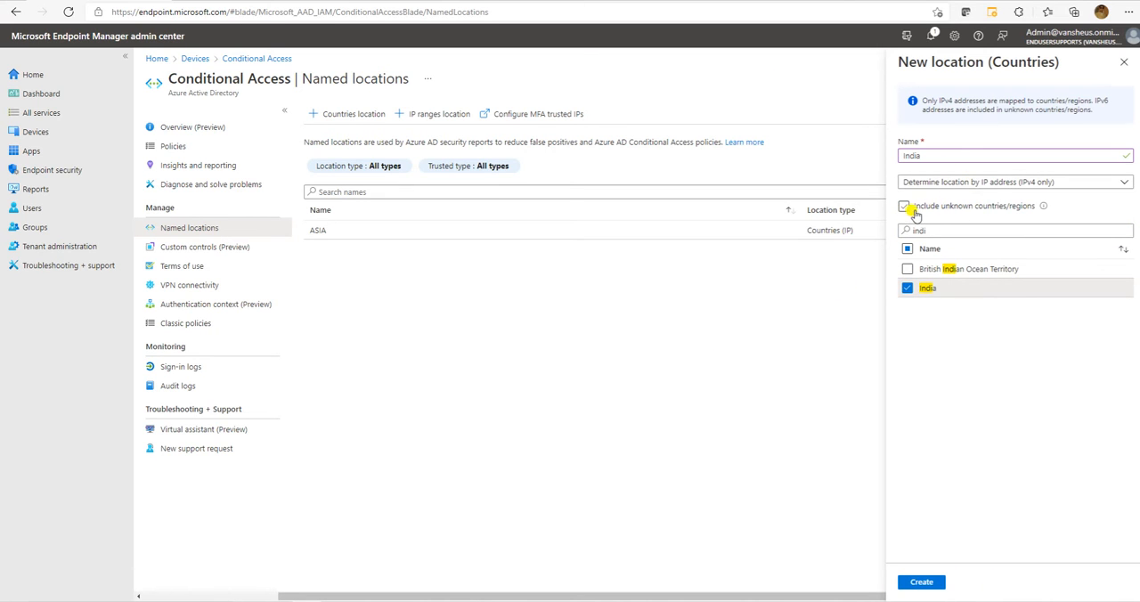
pyautogui.click(907, 287)
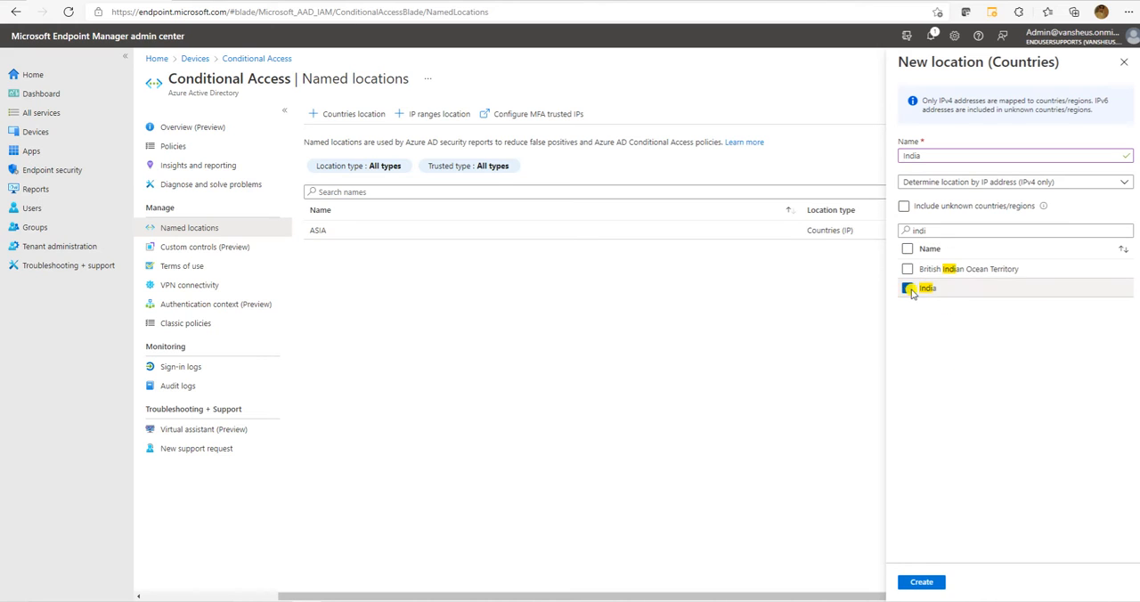
pyautogui.click(953, 229)
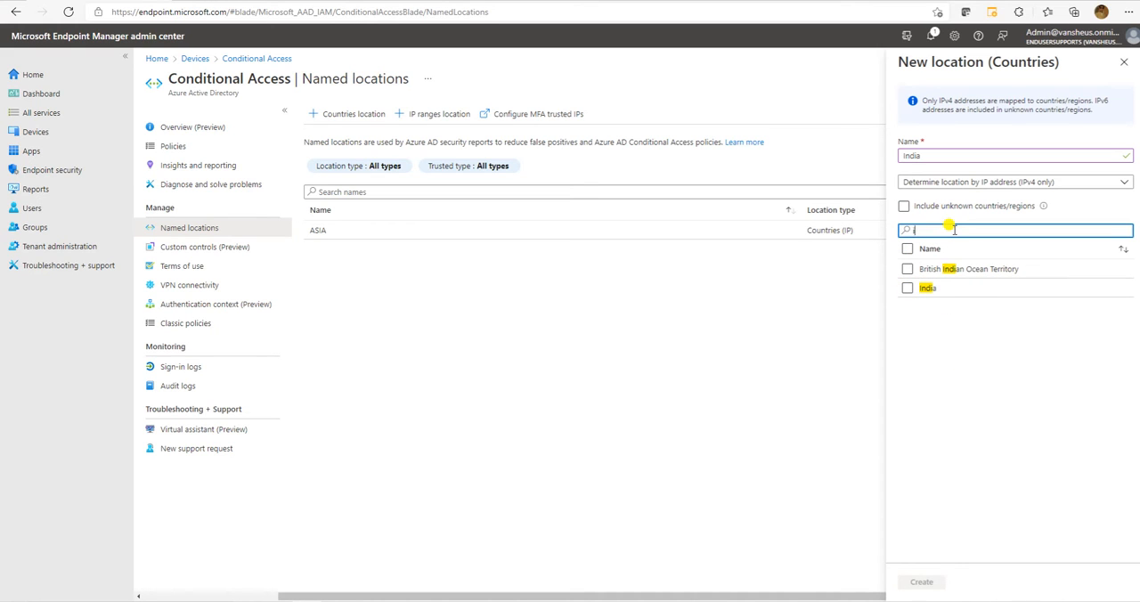
# Try determining the location by GPS coordinates, restore IP address (IPv4 only), and leave unknown countries/regions excluded.
pyautogui.click(970, 181)
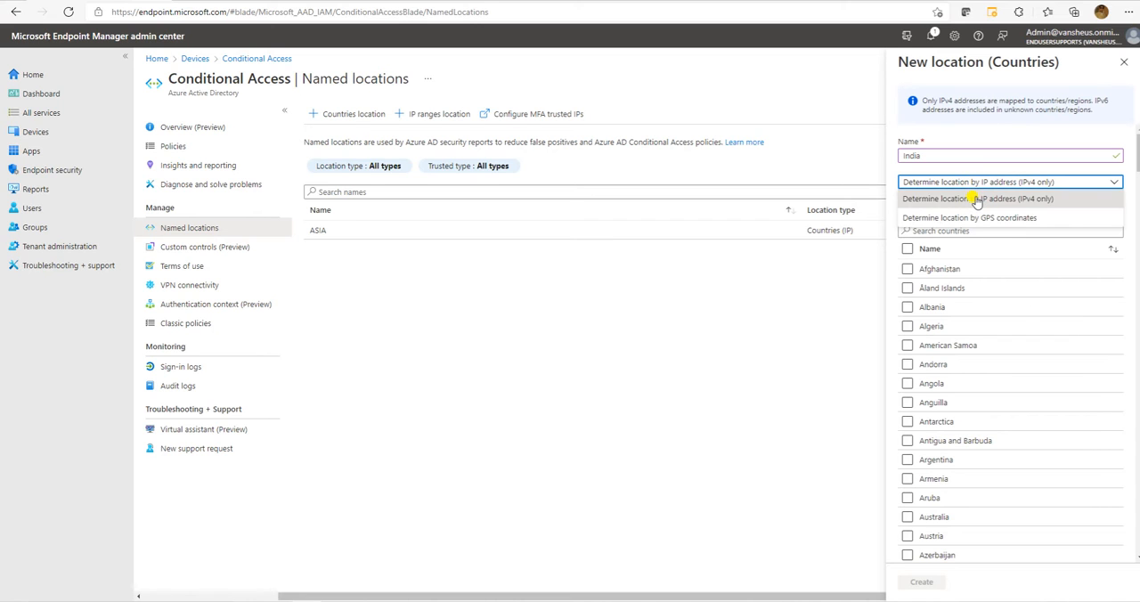
pyautogui.click(968, 218)
pyautogui.click(967, 182)
pyautogui.click(966, 217)
pyautogui.click(934, 211)
pyautogui.click(940, 210)
pyautogui.scroll(-10, 998, 437)
pyautogui.scroll(-20, 988, 456)
pyautogui.scroll(20, 997, 450)
pyautogui.scroll(15, 990, 434)
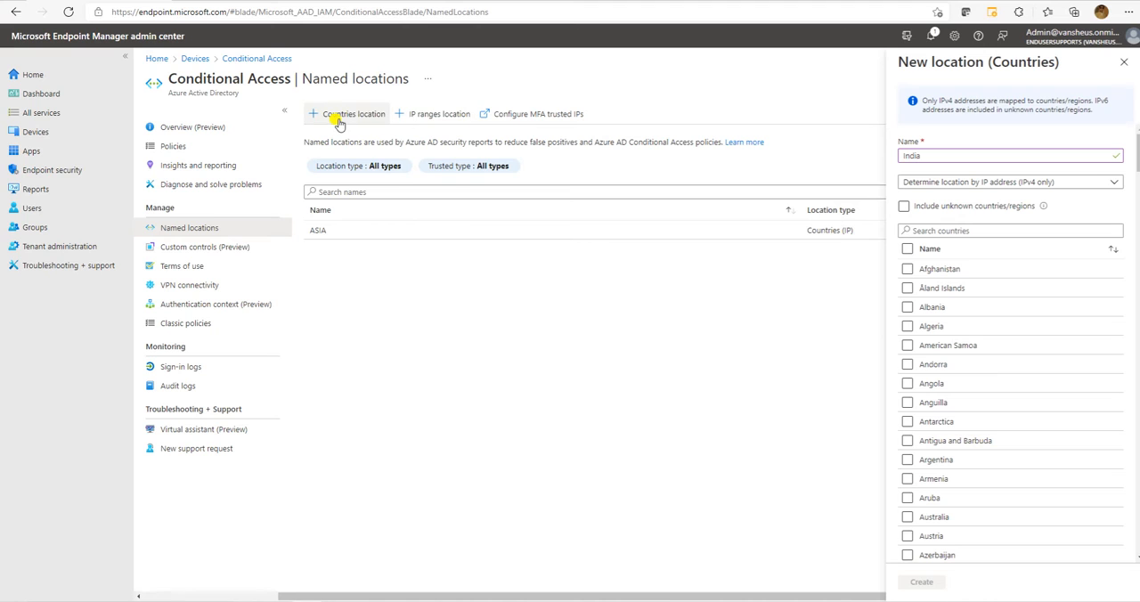
# Find India in the country list by searching "Indi", select it, and create the countries location.
pyautogui.click(941, 229)
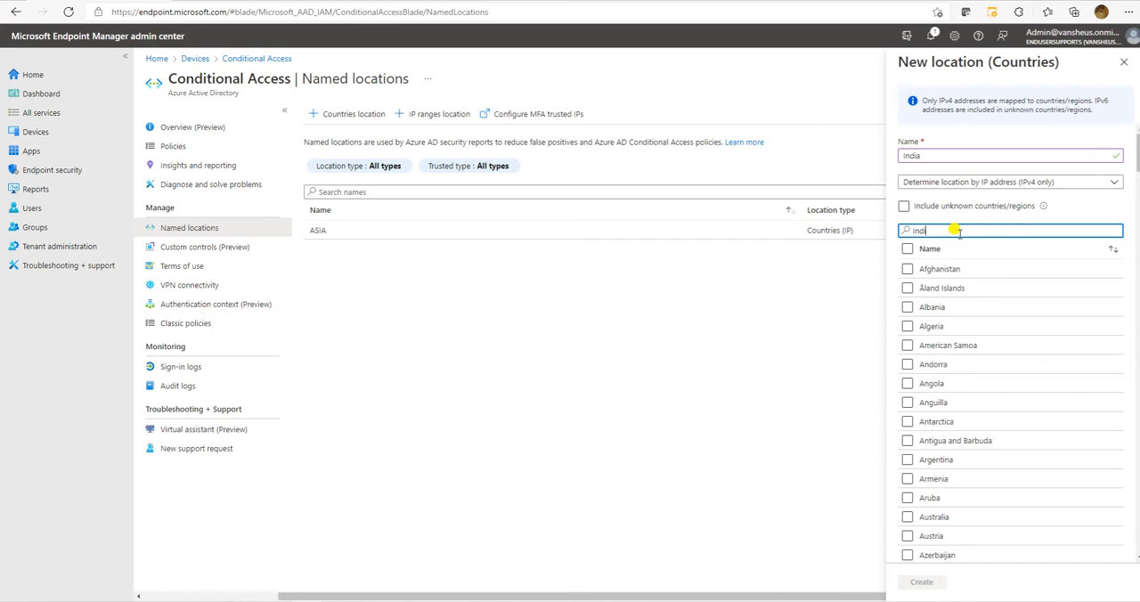
pyautogui.click(907, 288)
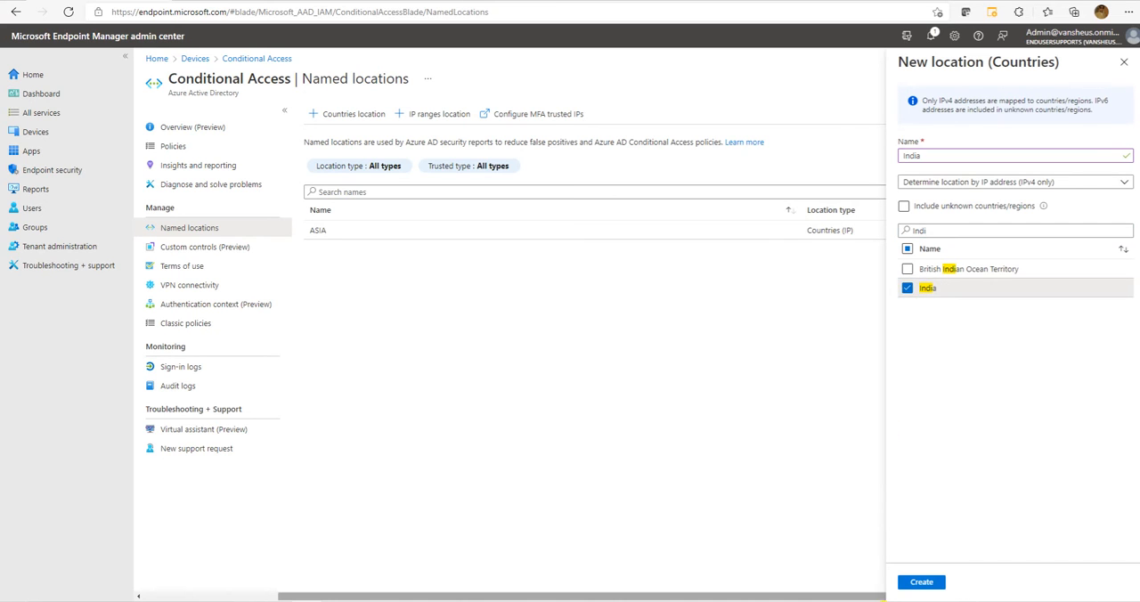
pyautogui.click(918, 581)
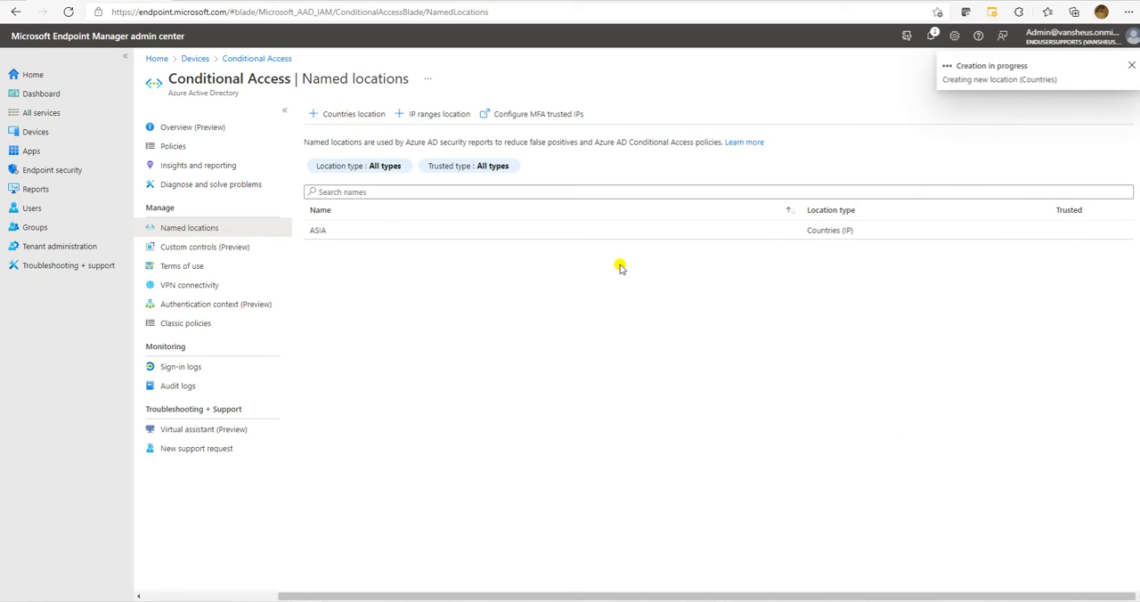
pyautogui.click(1131, 68)
# Create an IP ranges location named India location with the range 192.168.0.1/24, not marked as trusted.
pyautogui.click(415, 116)
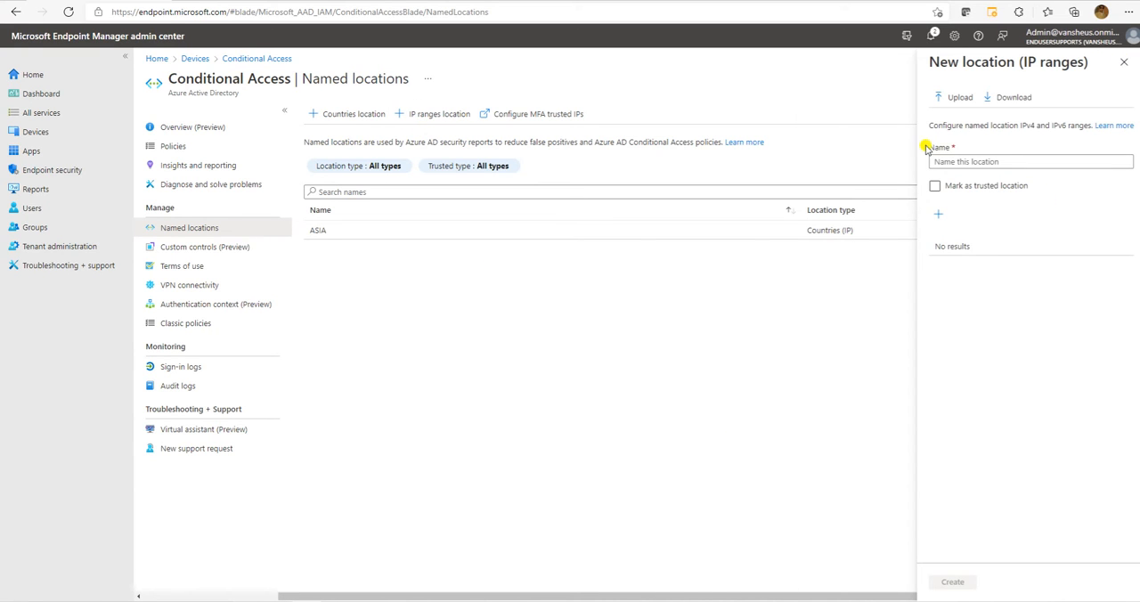
pyautogui.click(968, 161)
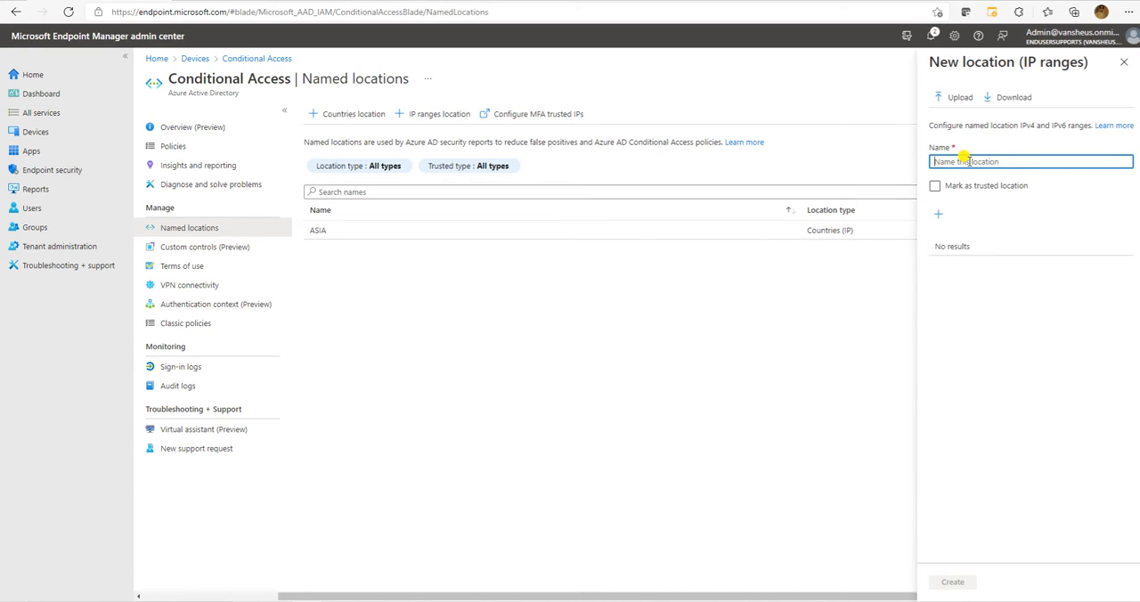
pyautogui.write('India location')
pyautogui.click(938, 214)
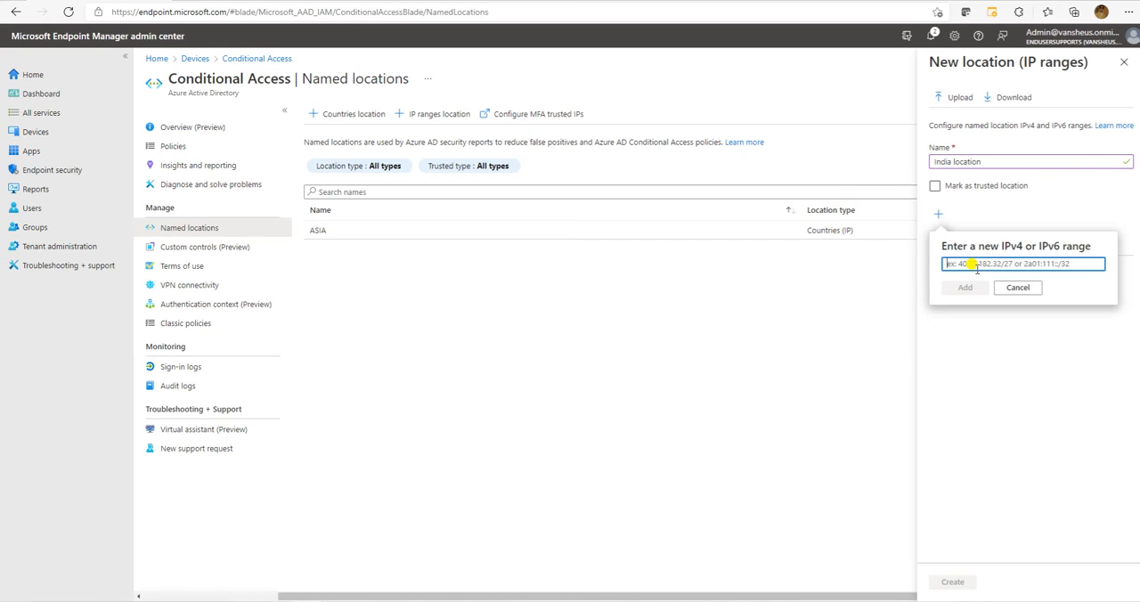
pyautogui.write('192')
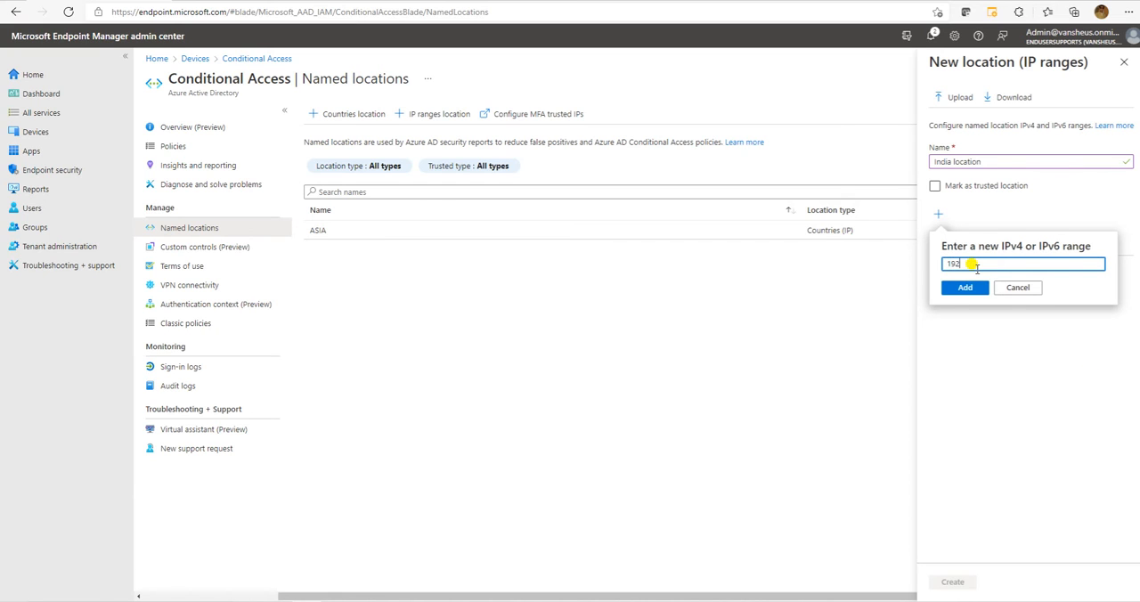
pyautogui.write('/')
pyautogui.click(965, 301)
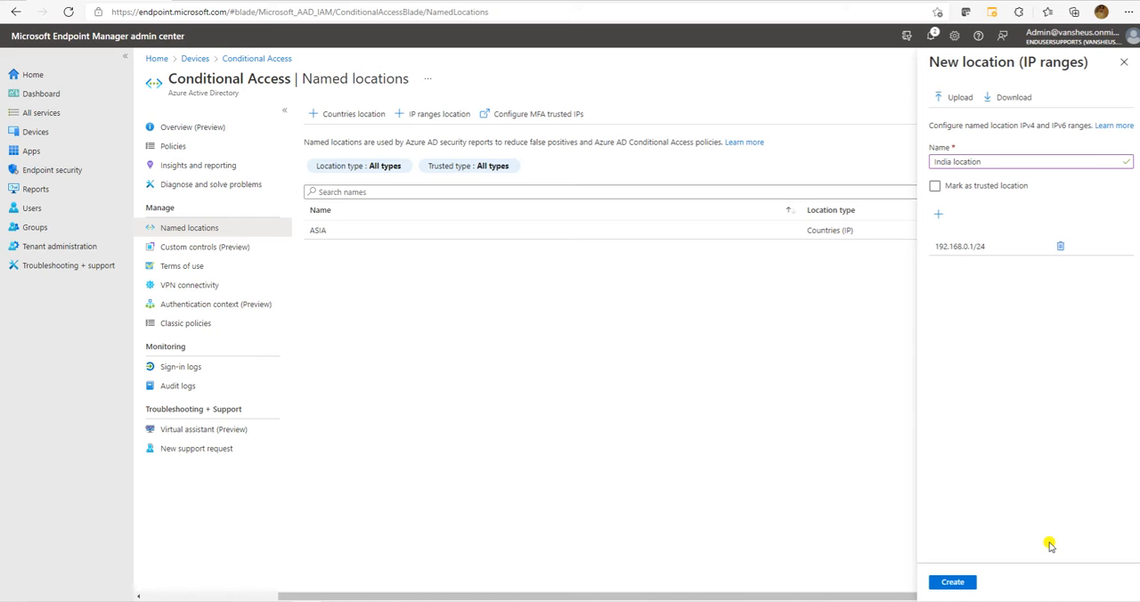
pyautogui.click(951, 581)
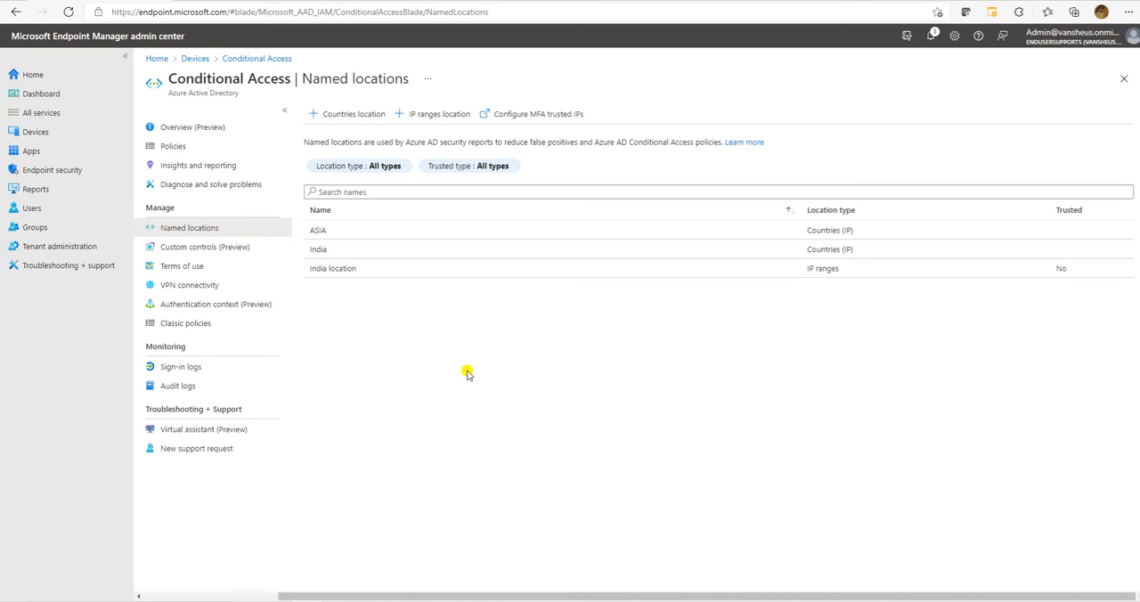
# View the Custom controls page and the JSON template for a new custom control, and return without creating one.
pyautogui.click(165, 246)
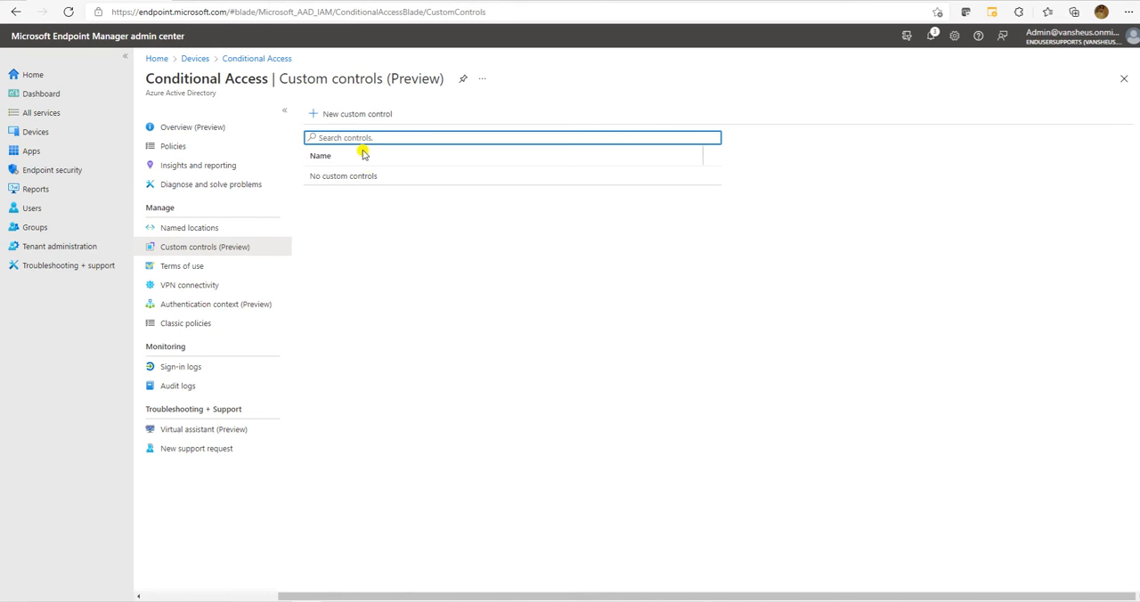
pyautogui.click(338, 114)
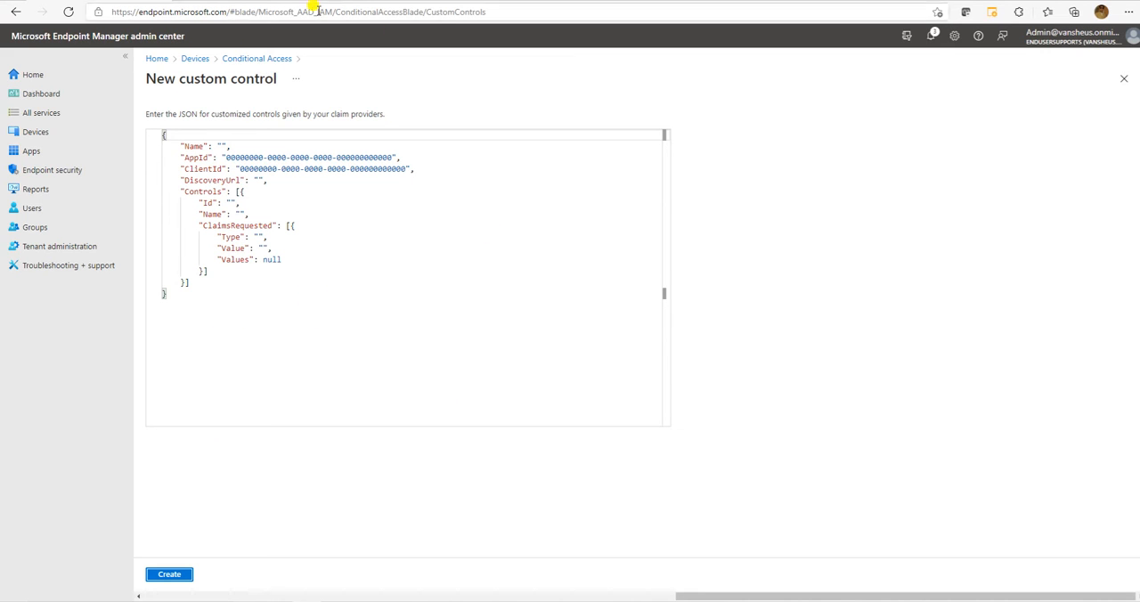
pyautogui.click(264, 59)
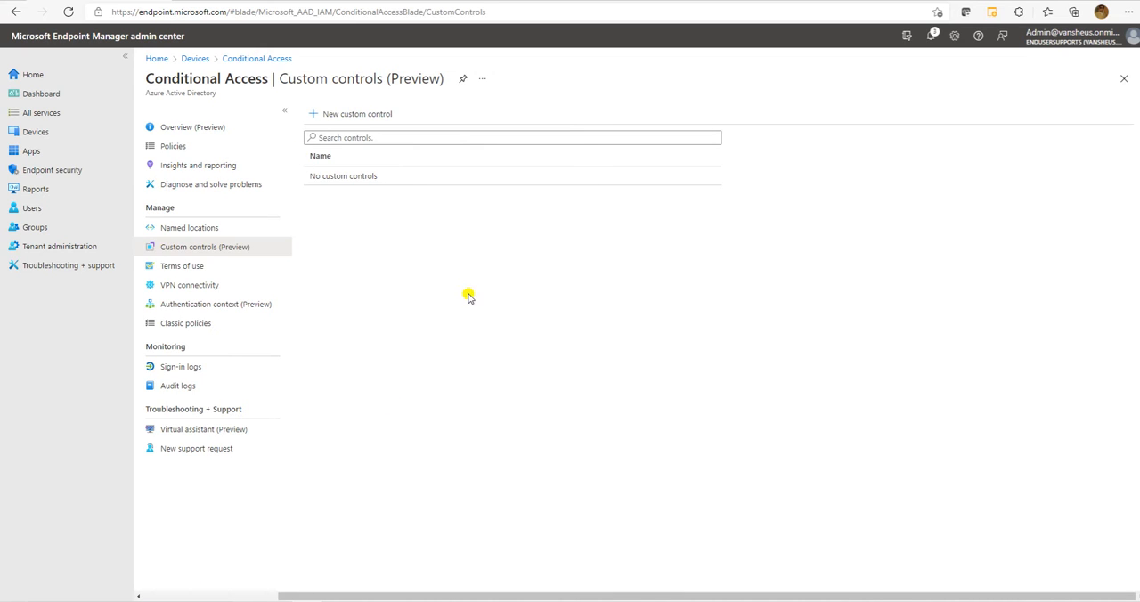
# Start a new terms of use with Terms Policy as both its name and display name.
pyautogui.click(230, 273)
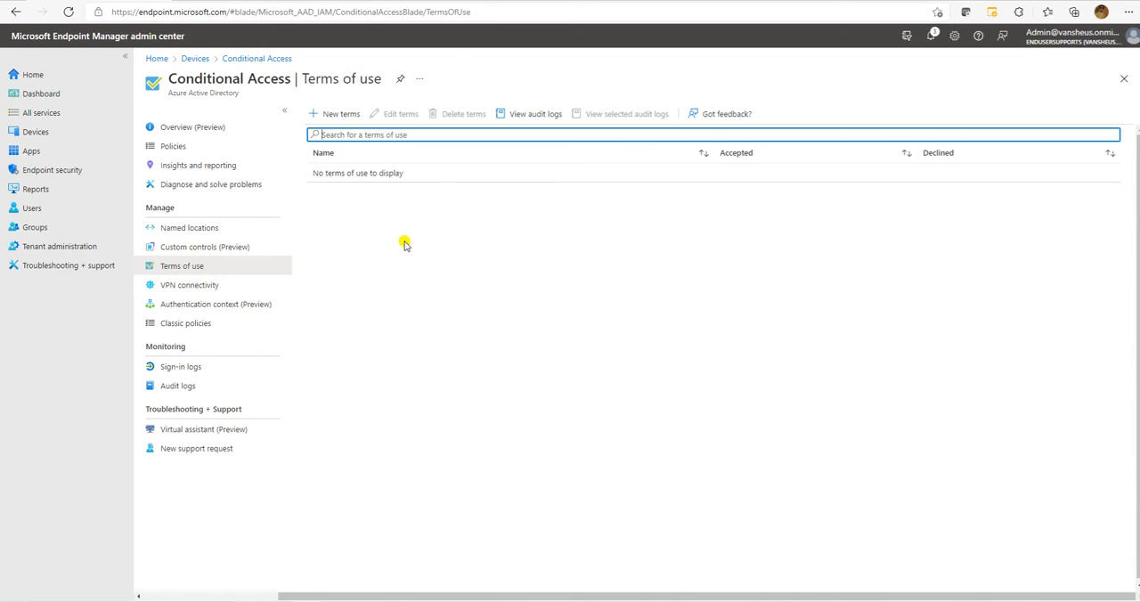
pyautogui.click(345, 119)
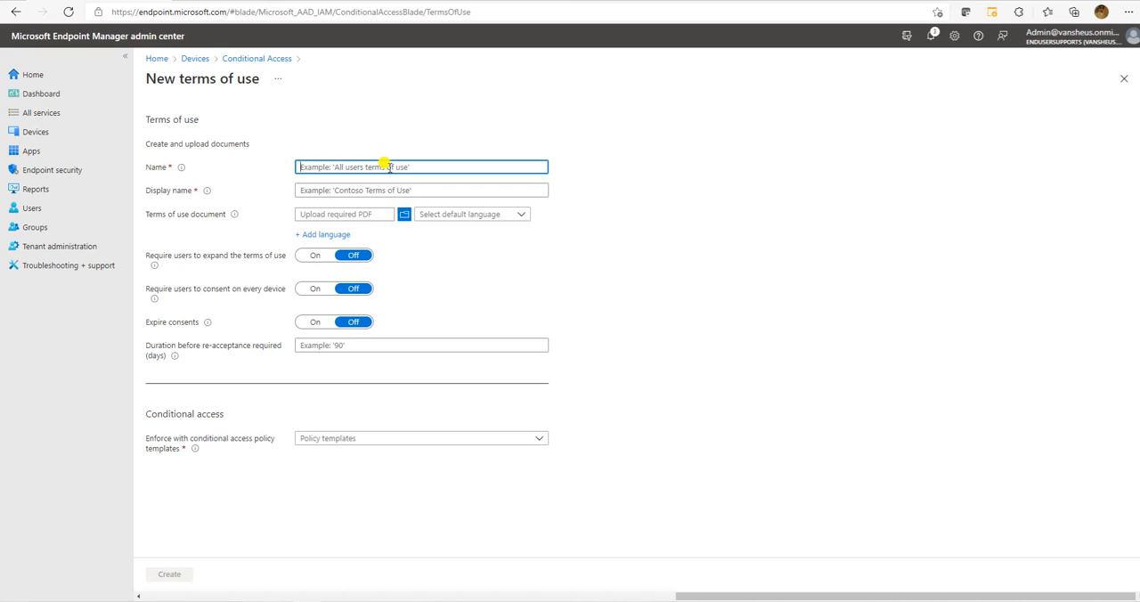
pyautogui.write('Policy')
pyautogui.write('Terms')
pyautogui.click(348, 190)
pyautogui.moveTo(349, 166); pyautogui.dragTo(245, 163)
pyautogui.hotkey('ctrl', 'c')
pyautogui.click(321, 187)
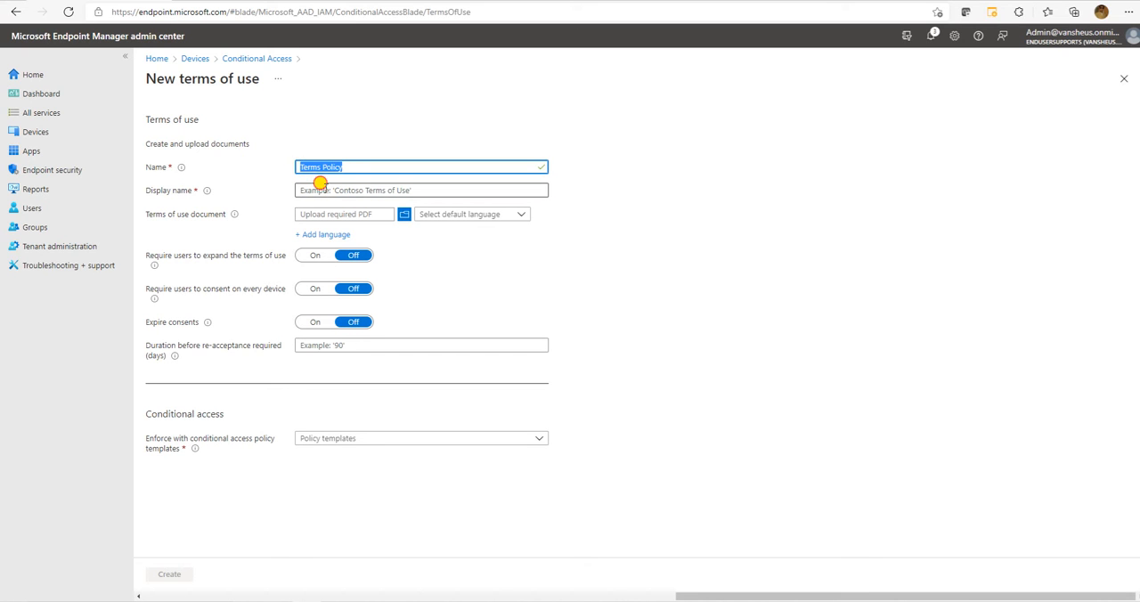
pyautogui.hotkey('ctrl', 'v')
# Check the PDF file selection and the default language options for the terms of use document without choosing any.
pyautogui.click(323, 215)
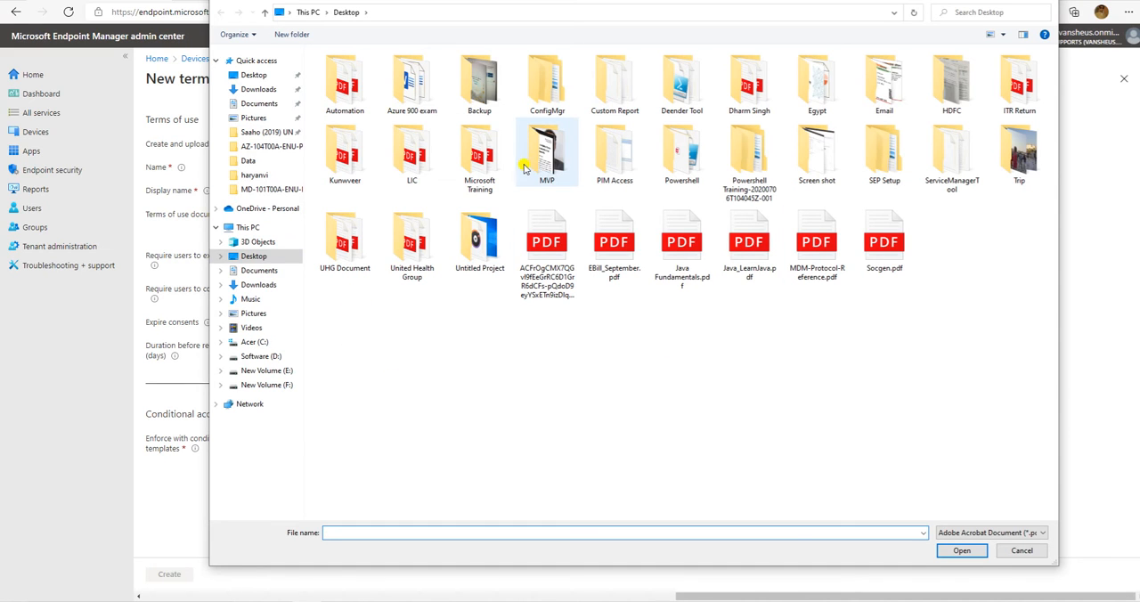
pyautogui.click(1021, 552)
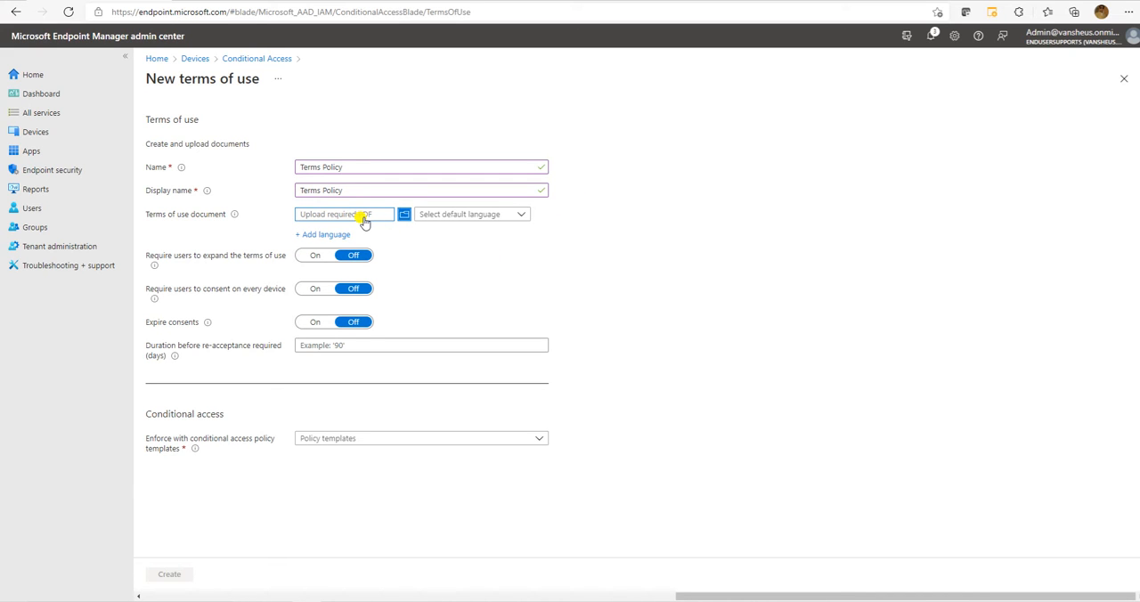
pyautogui.click(458, 213)
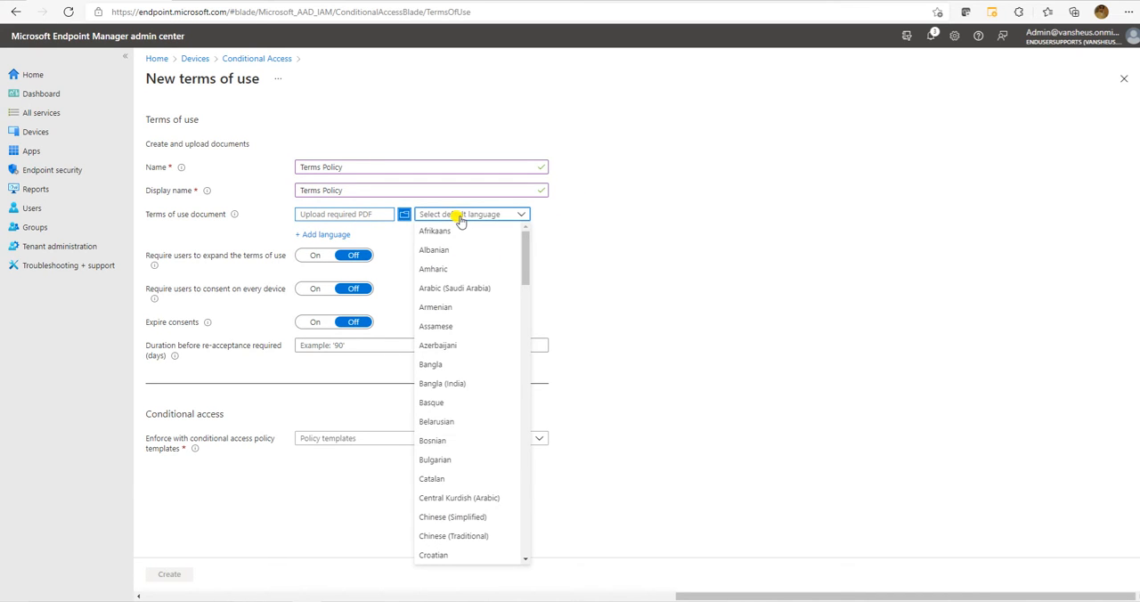
pyautogui.scroll(-2, 448, 364)
pyautogui.click(666, 289)
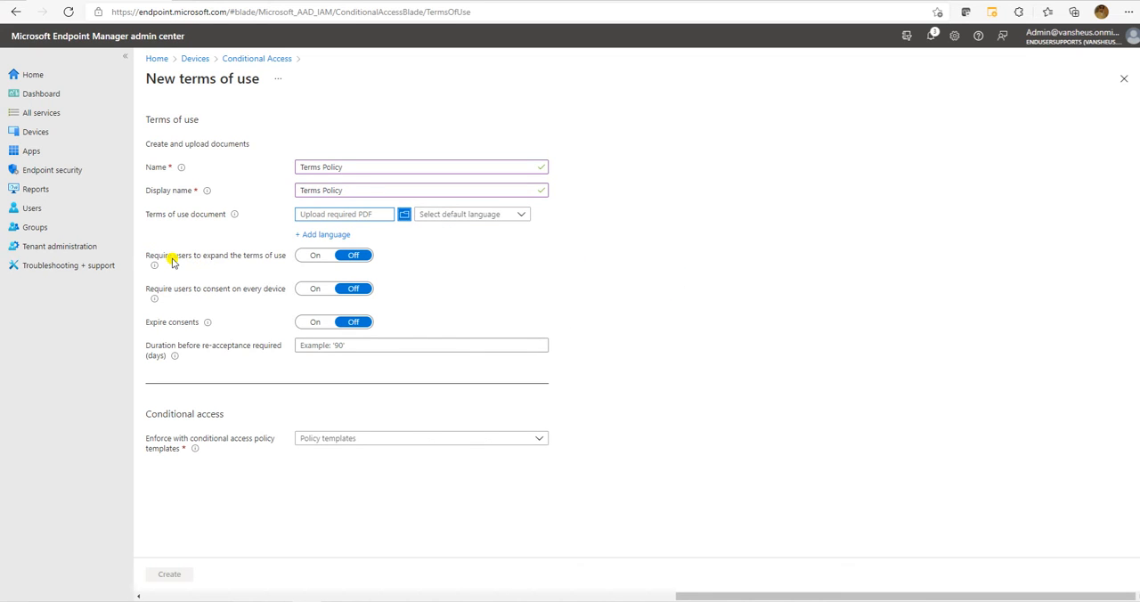
# Try the terms of use settings for expanding the terms, per-device consent and expiring consents, and discard the unsaved terms.
pyautogui.click(312, 257)
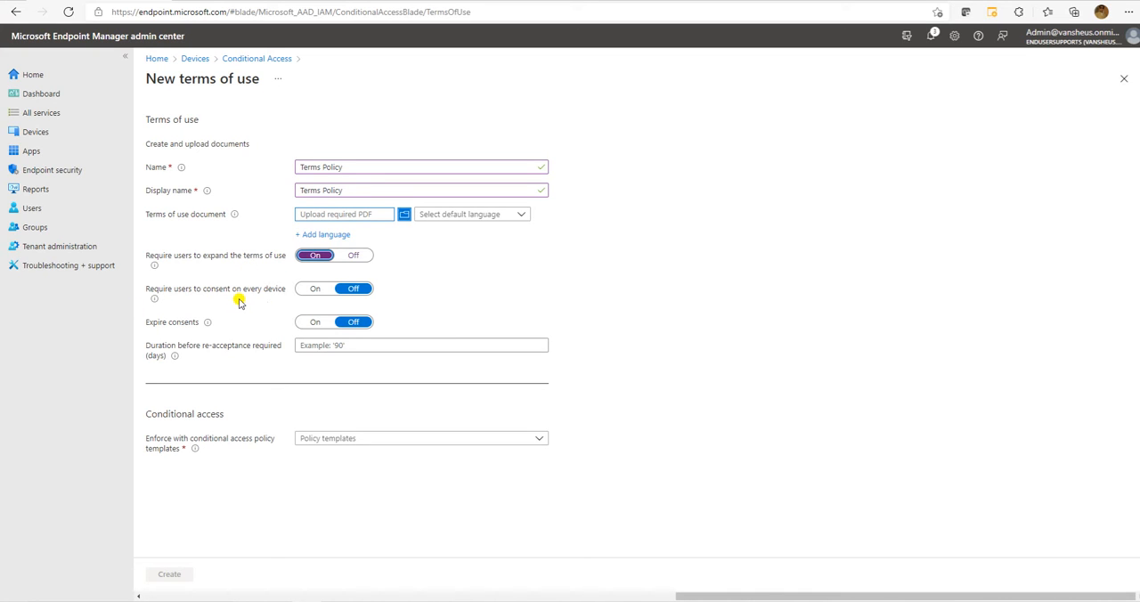
pyautogui.click(313, 288)
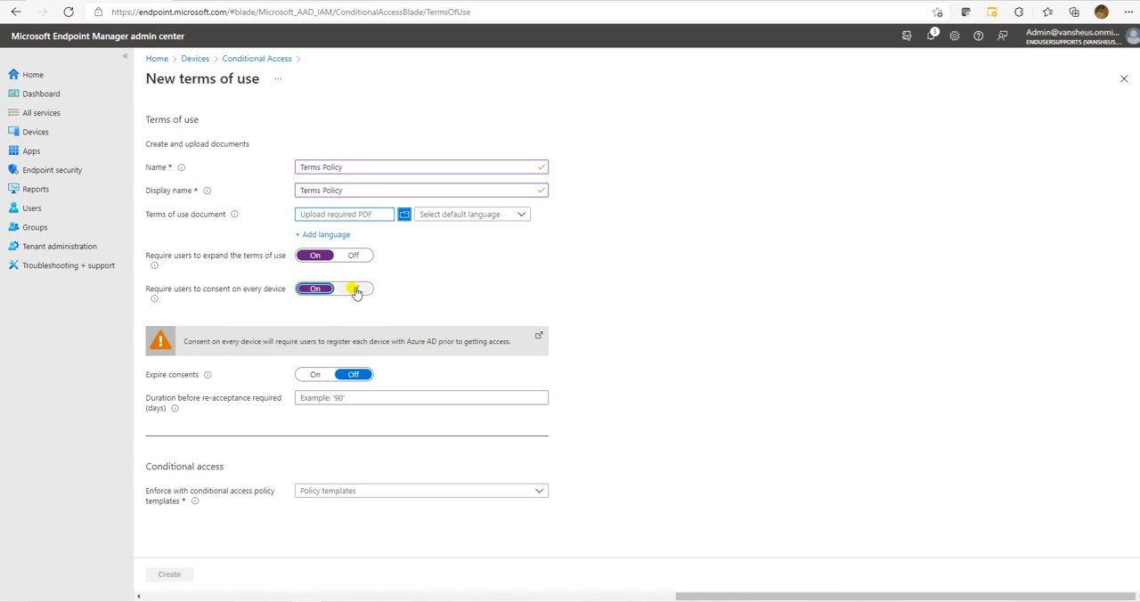
pyautogui.click(354, 289)
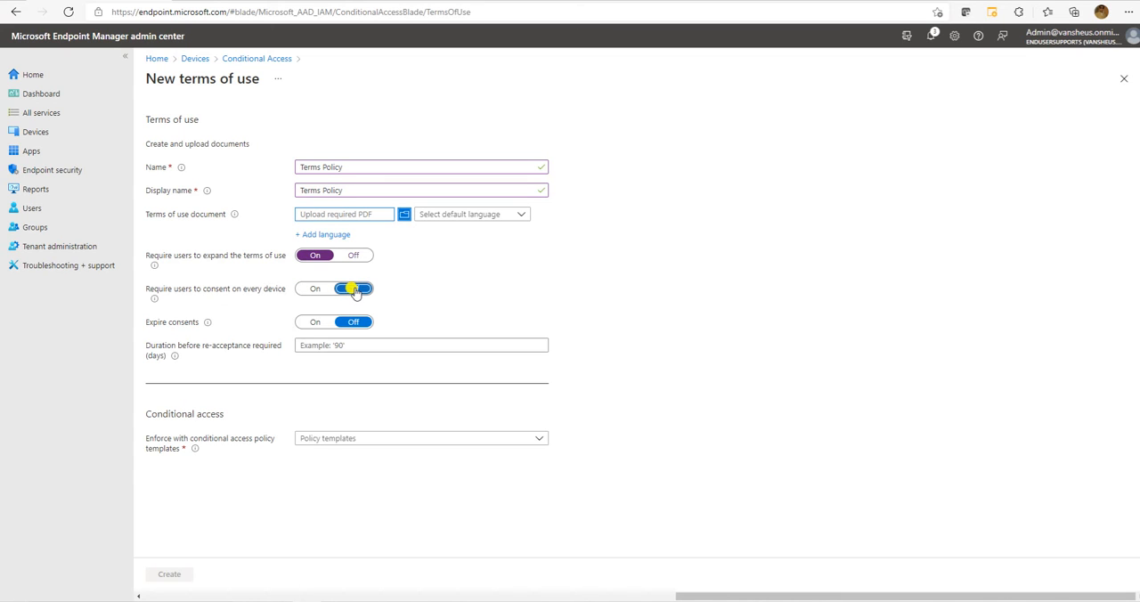
pyautogui.click(313, 321)
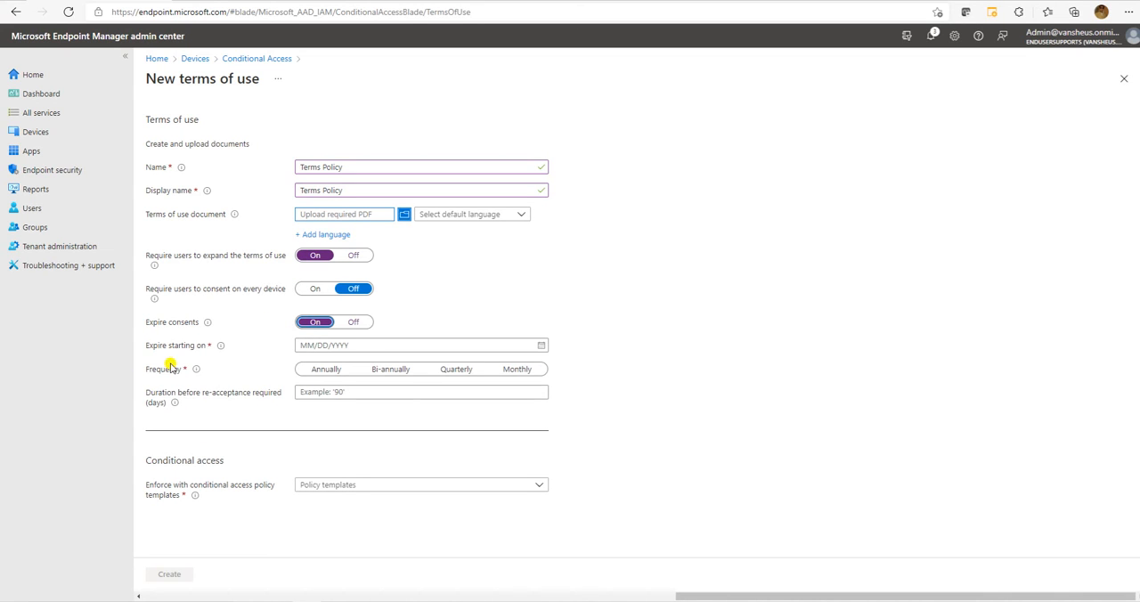
pyautogui.moveTo(148, 346); pyautogui.dragTo(285, 348)
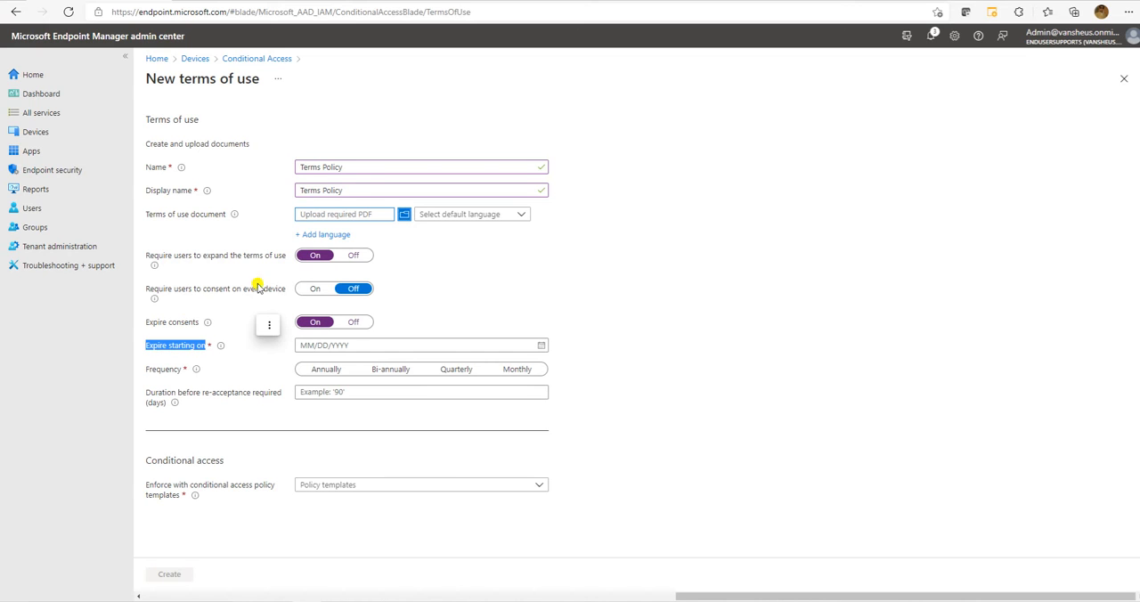
pyautogui.click(353, 322)
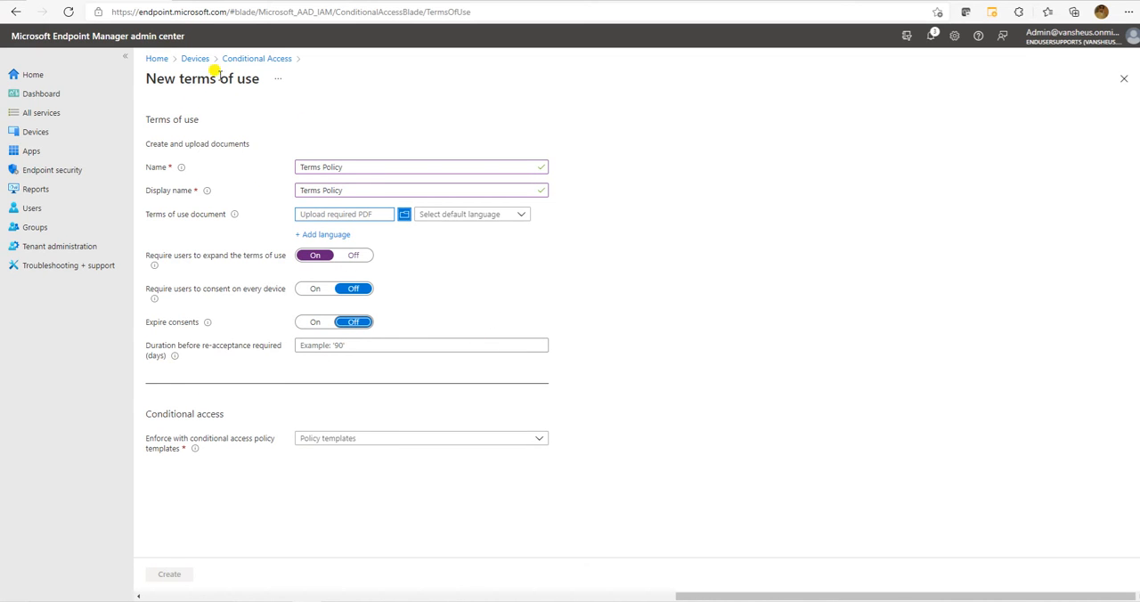
pyautogui.click(251, 59)
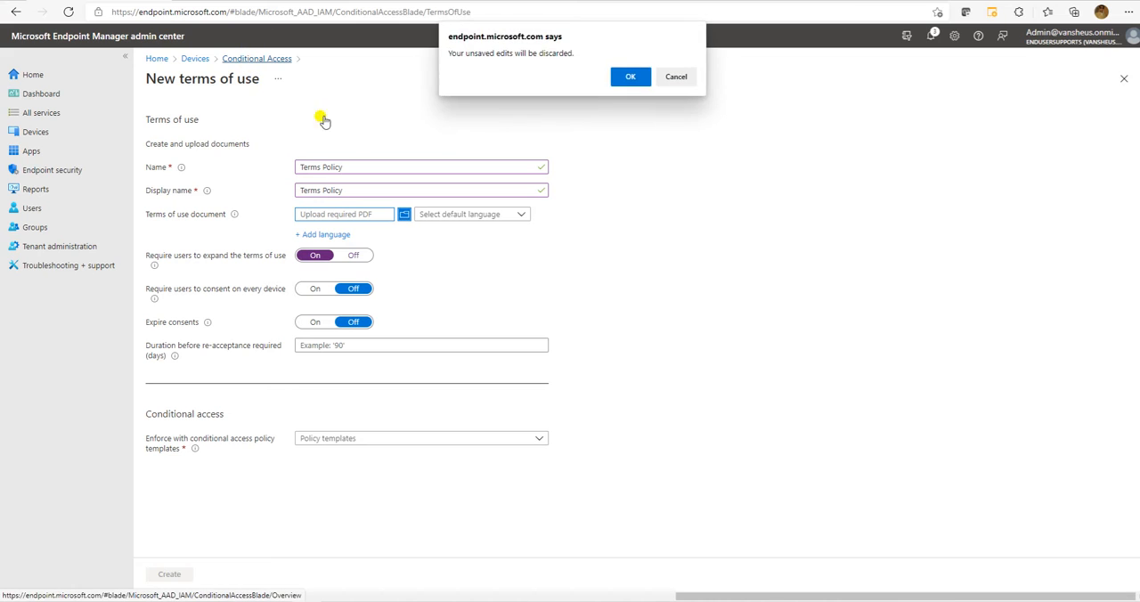
pyautogui.click(626, 71)
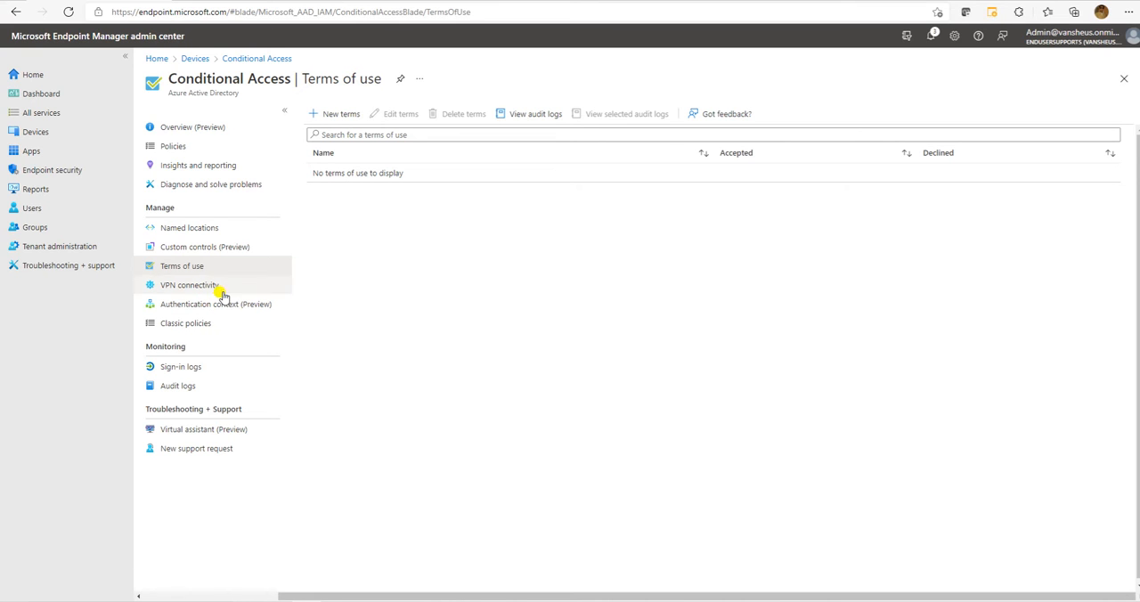
# Create a new VPN connectivity certificate with a duration of 3 years and dismiss the notification.
pyautogui.click(190, 292)
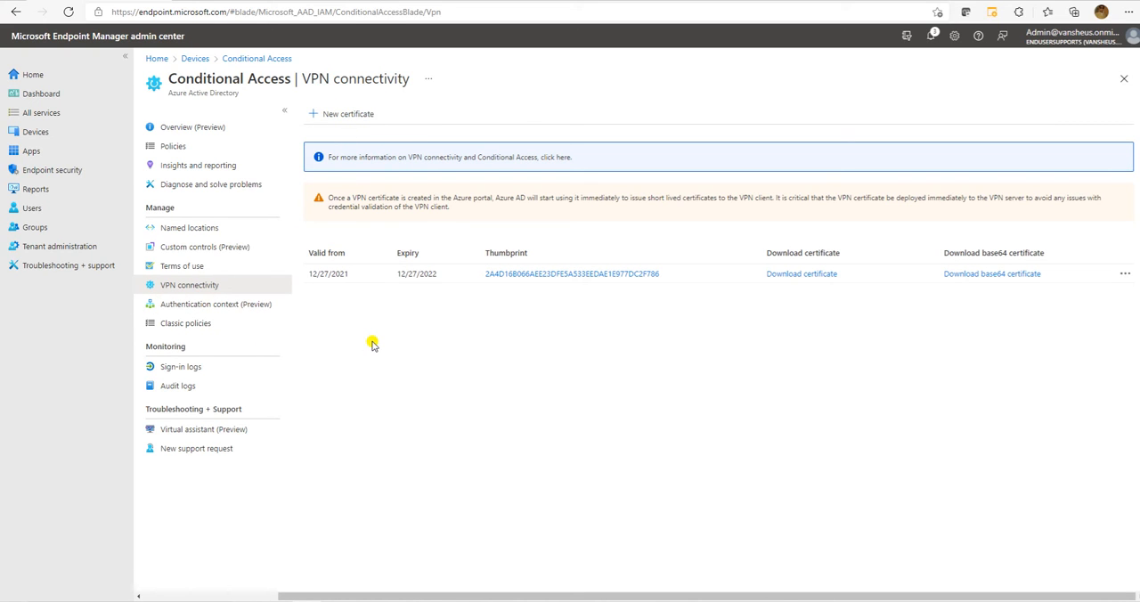
pyautogui.click(346, 115)
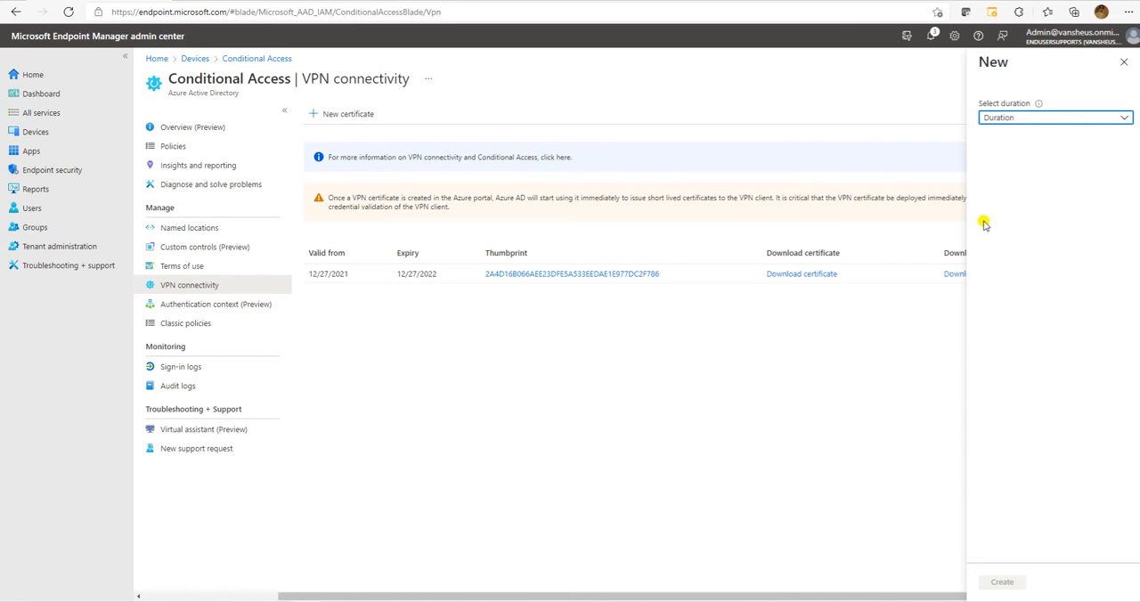
pyautogui.click(1004, 120)
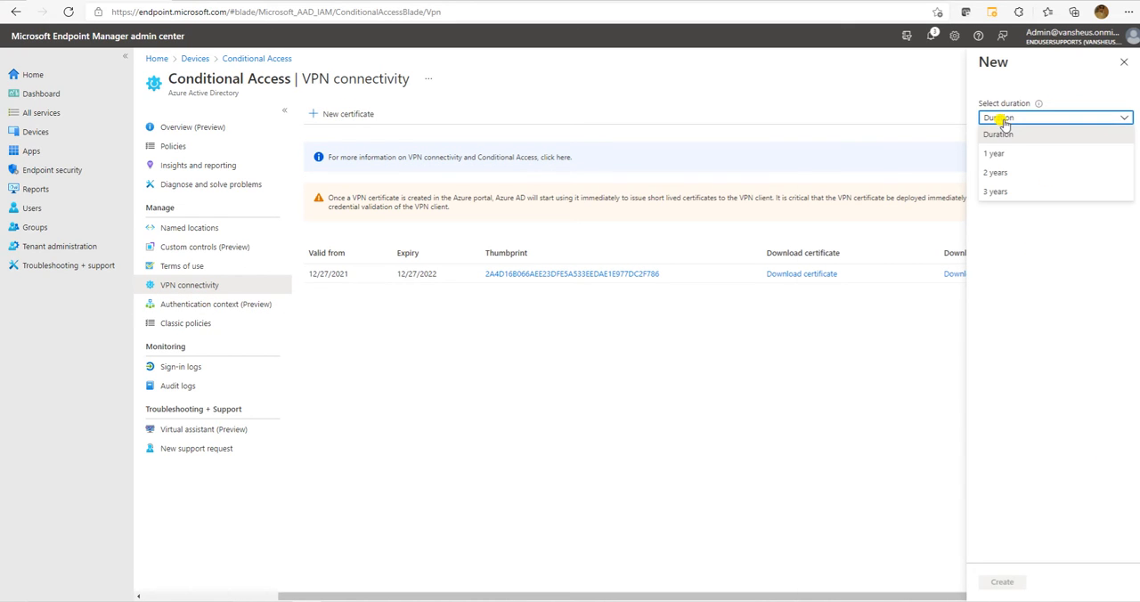
pyautogui.click(1001, 192)
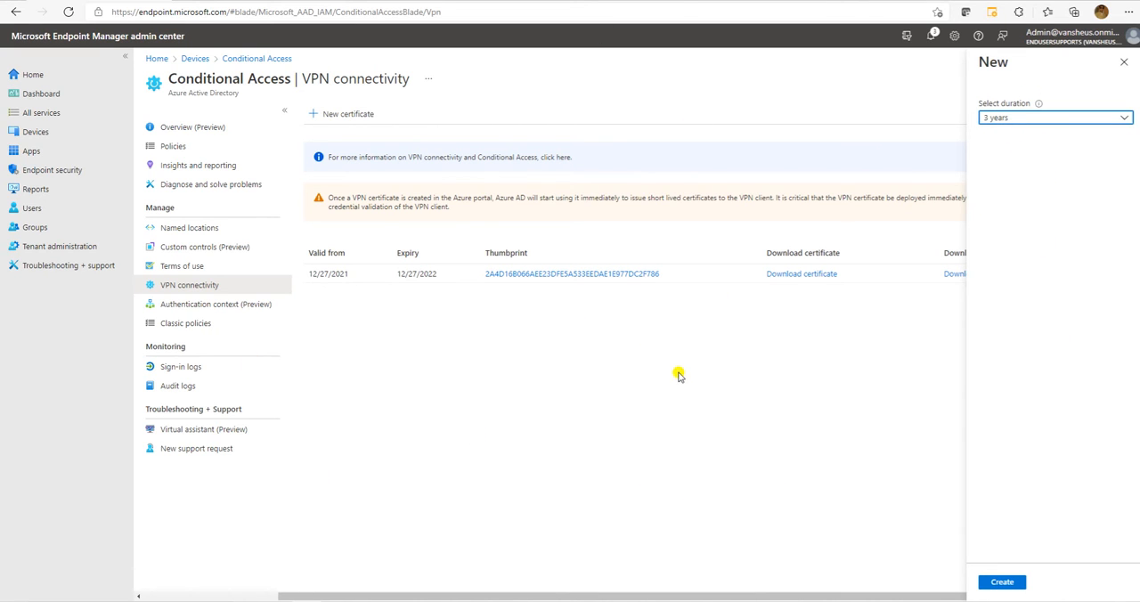
pyautogui.click(1002, 583)
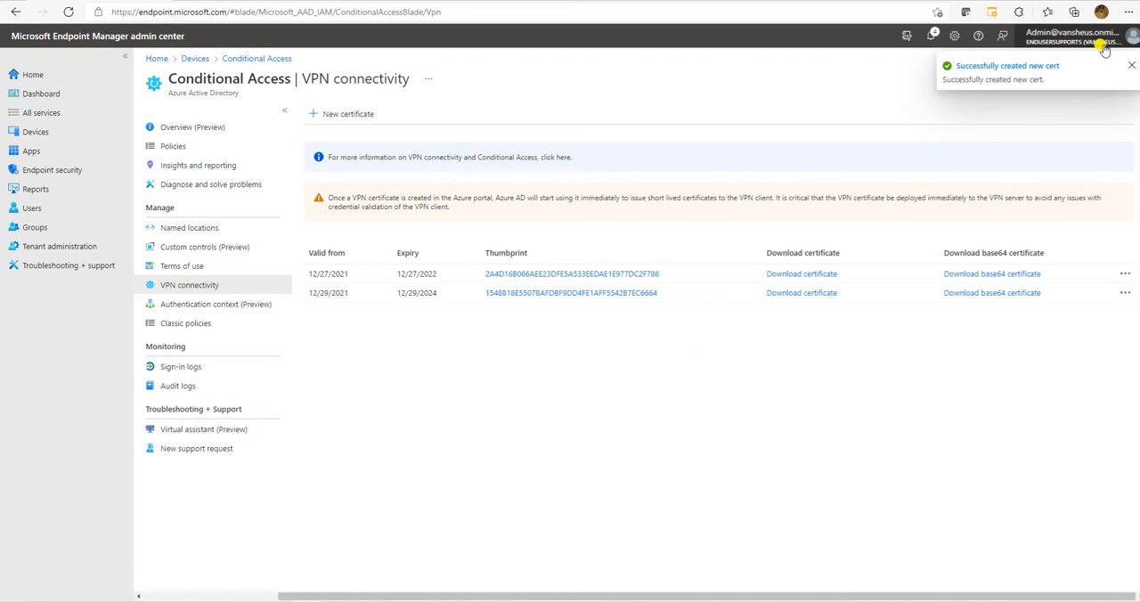
pyautogui.click(1131, 69)
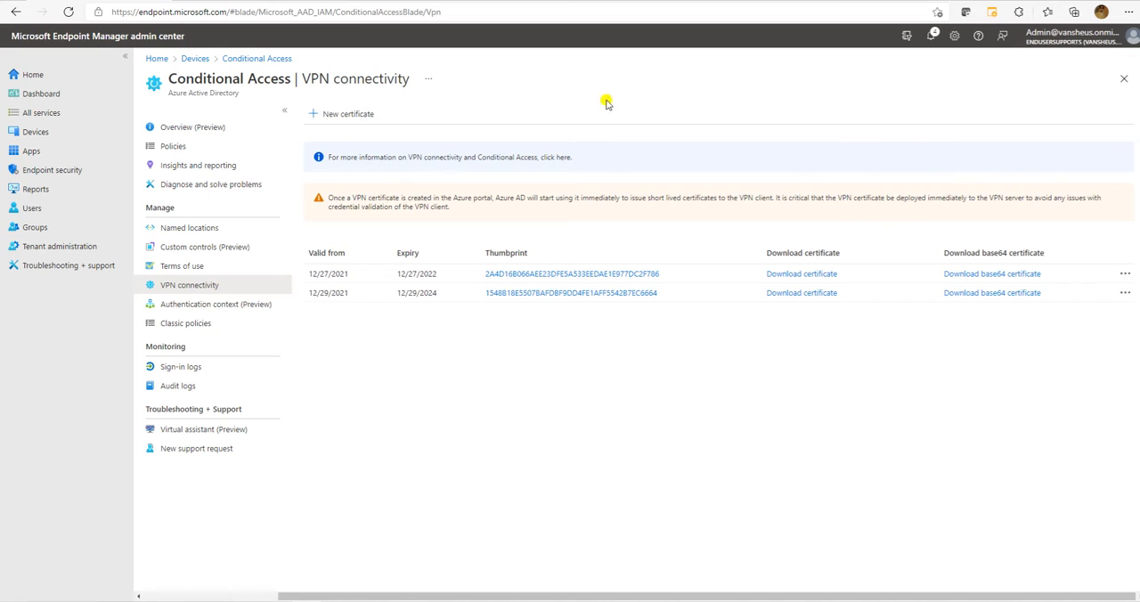
# Check the valid-from and expiry dates of the newly created VPN certificate in the certificate list.
pyautogui.moveTo(309, 293)
pyautogui.mouseDown()
pyautogui.moveTo(341, 293)
pyautogui.moveTo(306, 290)
pyautogui.mouseUp()
pyautogui.click(358, 313)
pyautogui.click(357, 324)
pyautogui.click(415, 331)
pyautogui.moveTo(440, 293); pyautogui.dragTo(400, 287)
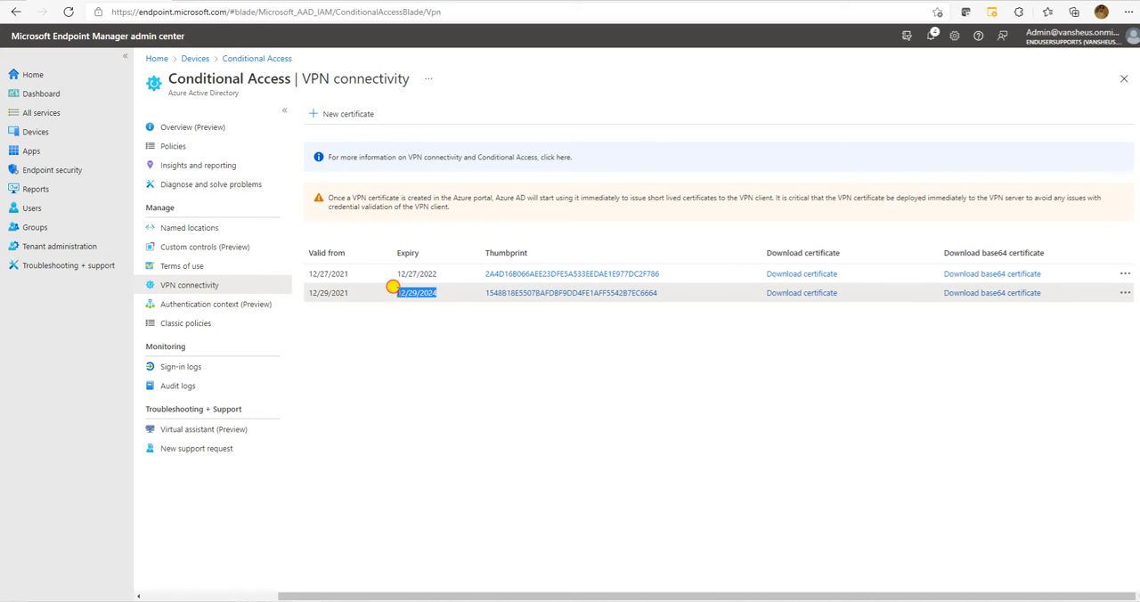
pyautogui.click(326, 287)
pyautogui.moveTo(437, 287); pyautogui.dragTo(308, 290)
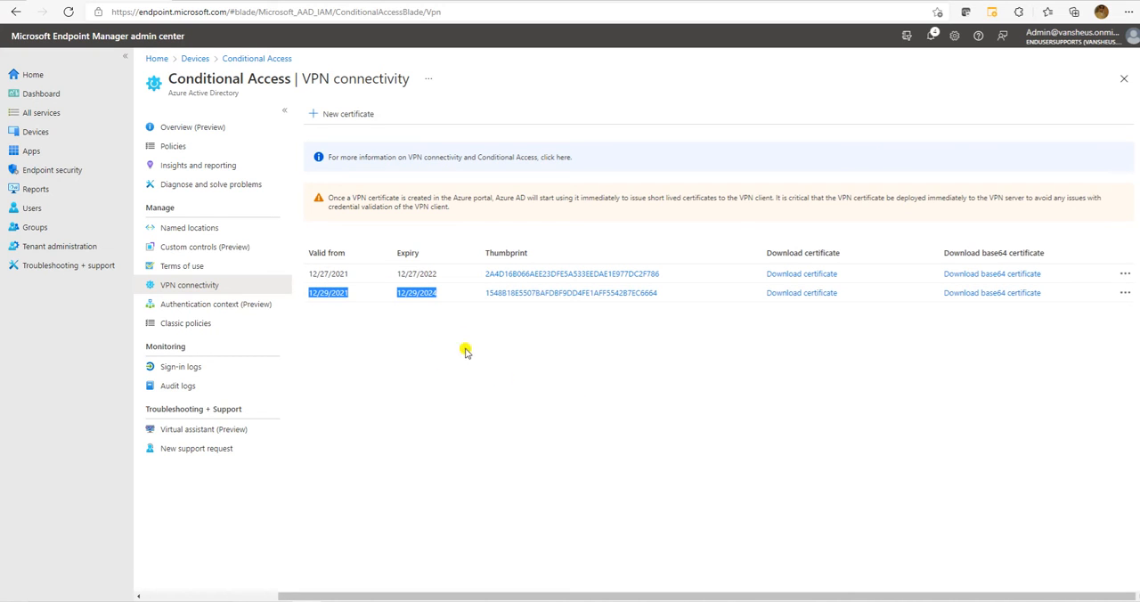
pyautogui.click(523, 394)
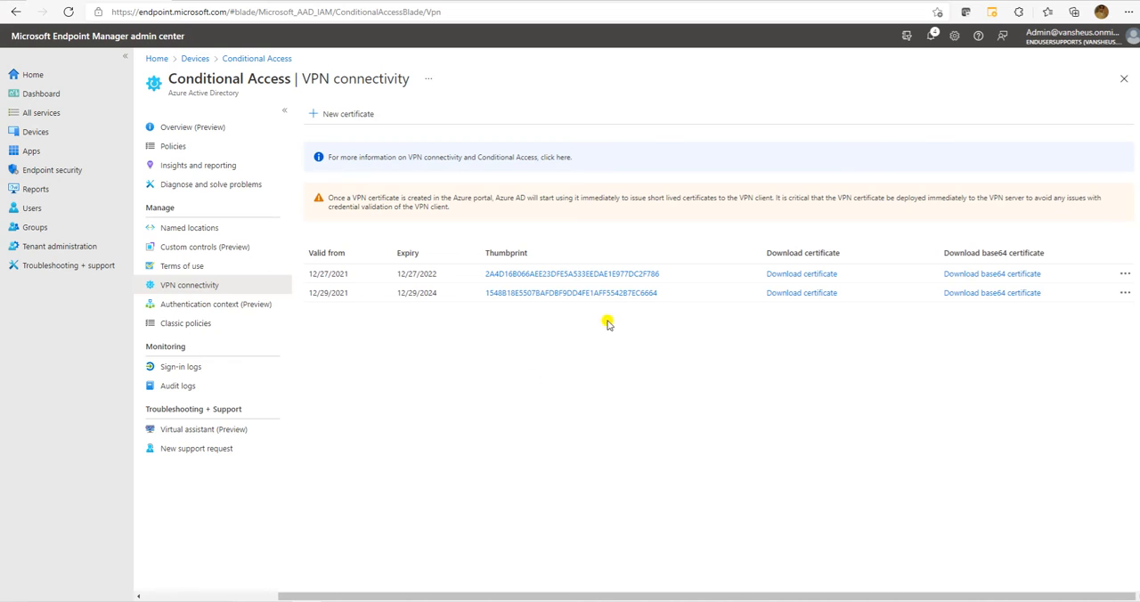
# Download the certificate that expires on 12/29/2024, keep the file, and open it to check its certificate information.
pyautogui.click(782, 293)
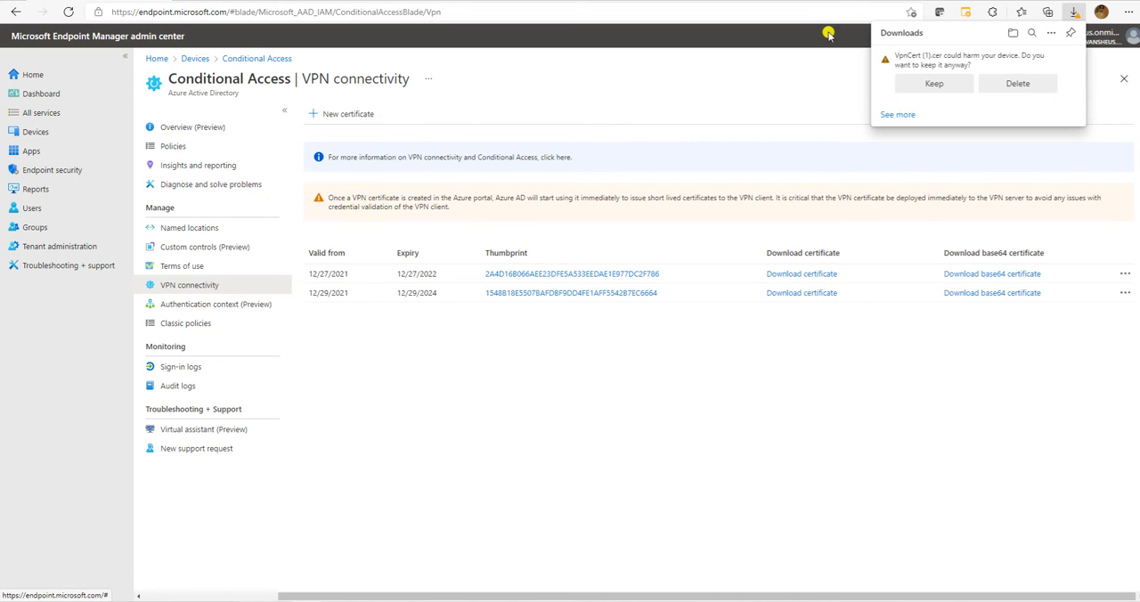
pyautogui.click(934, 82)
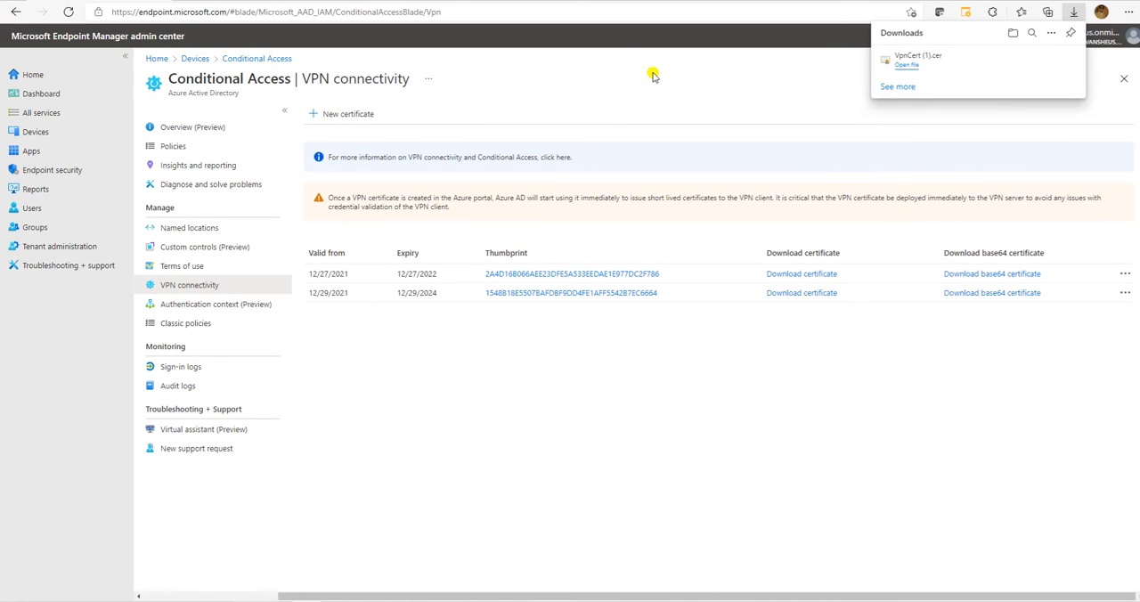
pyautogui.click(932, 65)
pyautogui.click(614, 309)
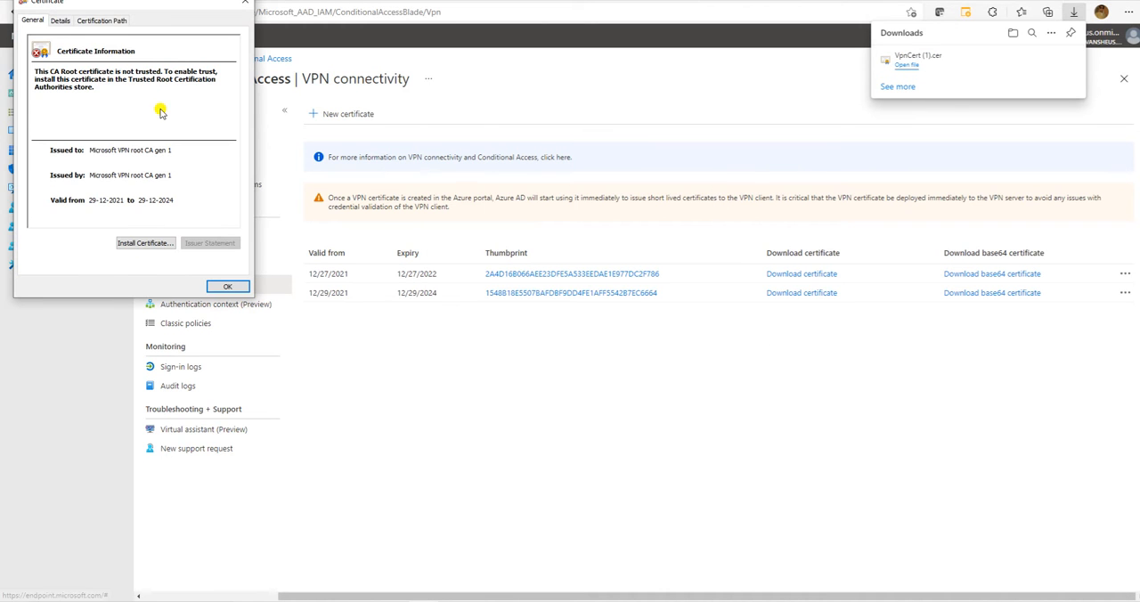
pyautogui.moveTo(105, 8); pyautogui.dragTo(569, 120)
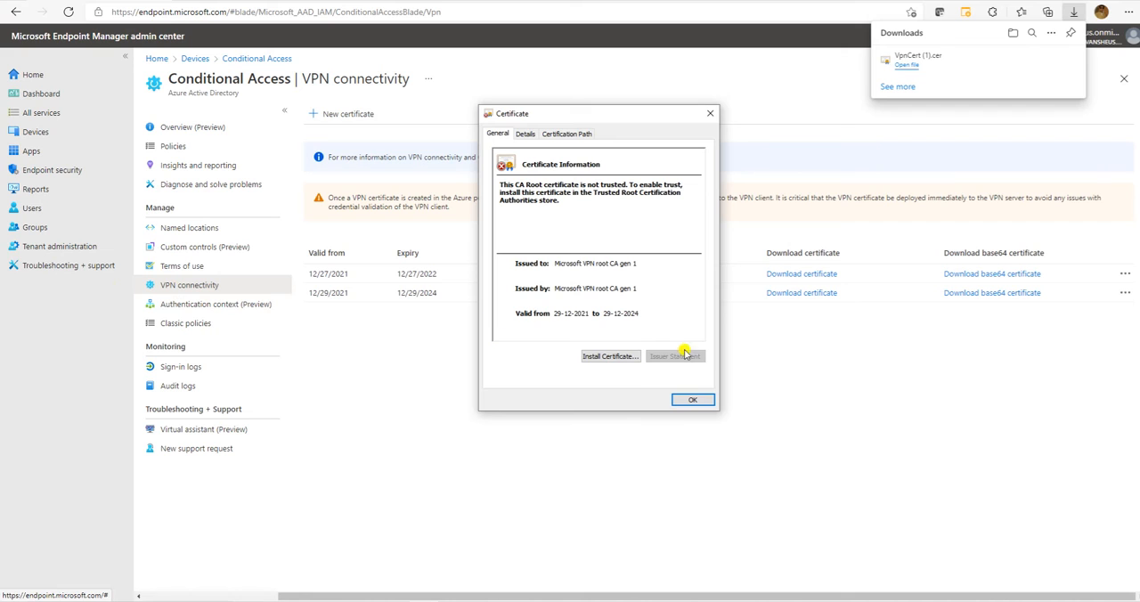
pyautogui.click(681, 401)
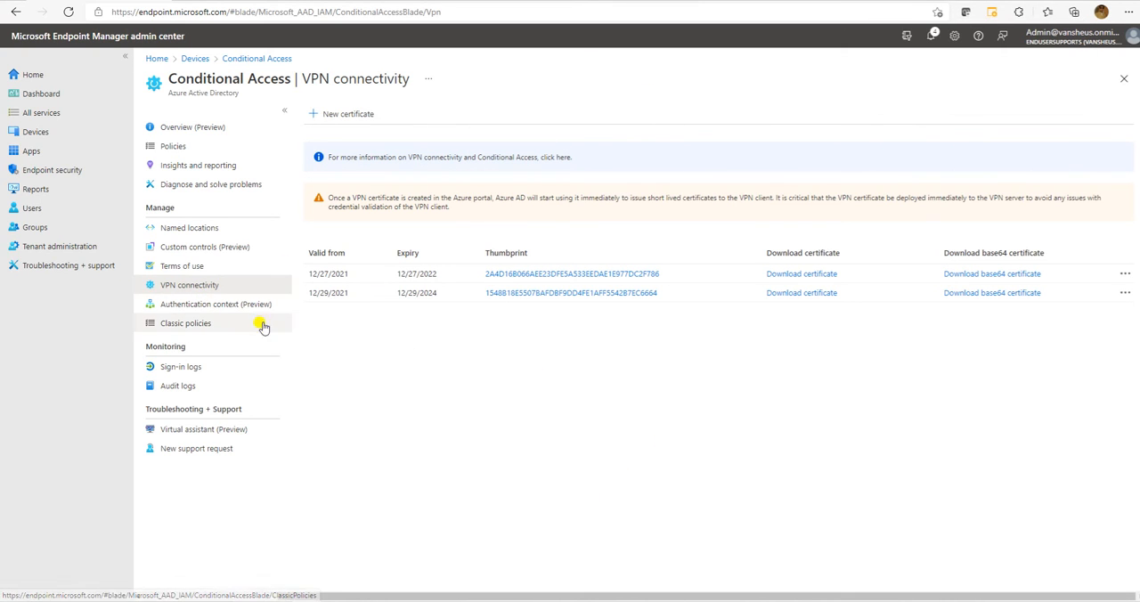
# Look over the authentication context page and show all policies on the classic policies page.
pyautogui.click(216, 305)
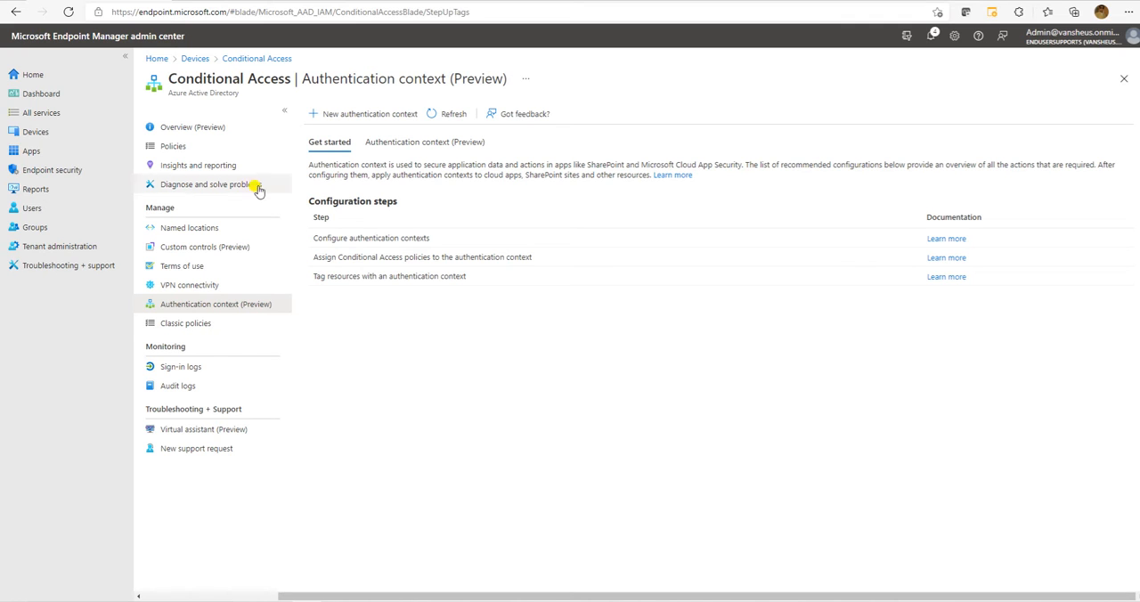
pyautogui.click(213, 323)
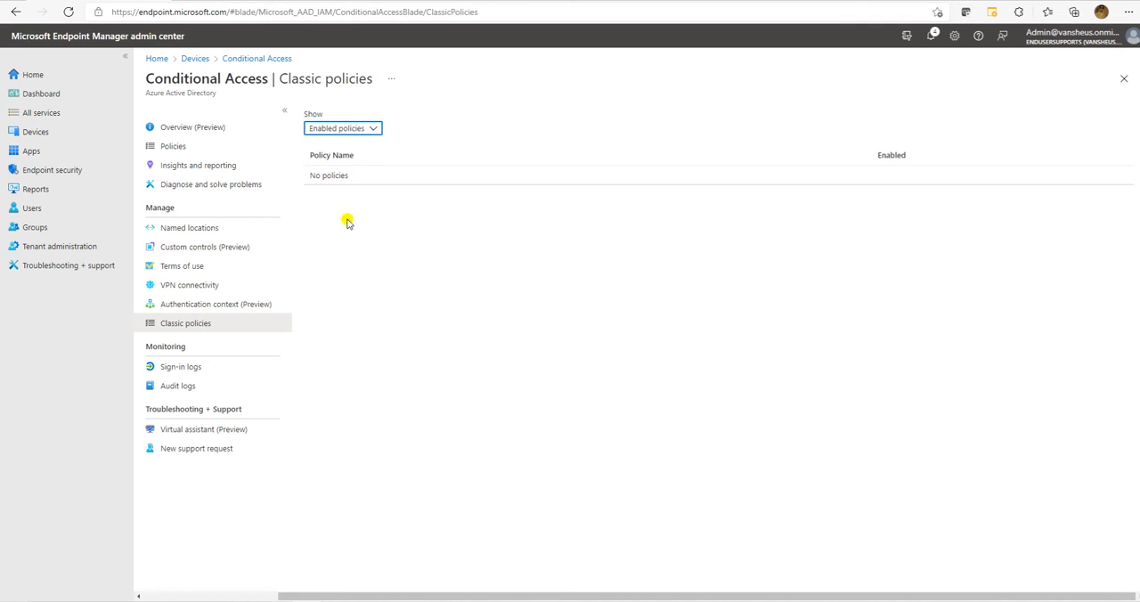
pyautogui.click(351, 130)
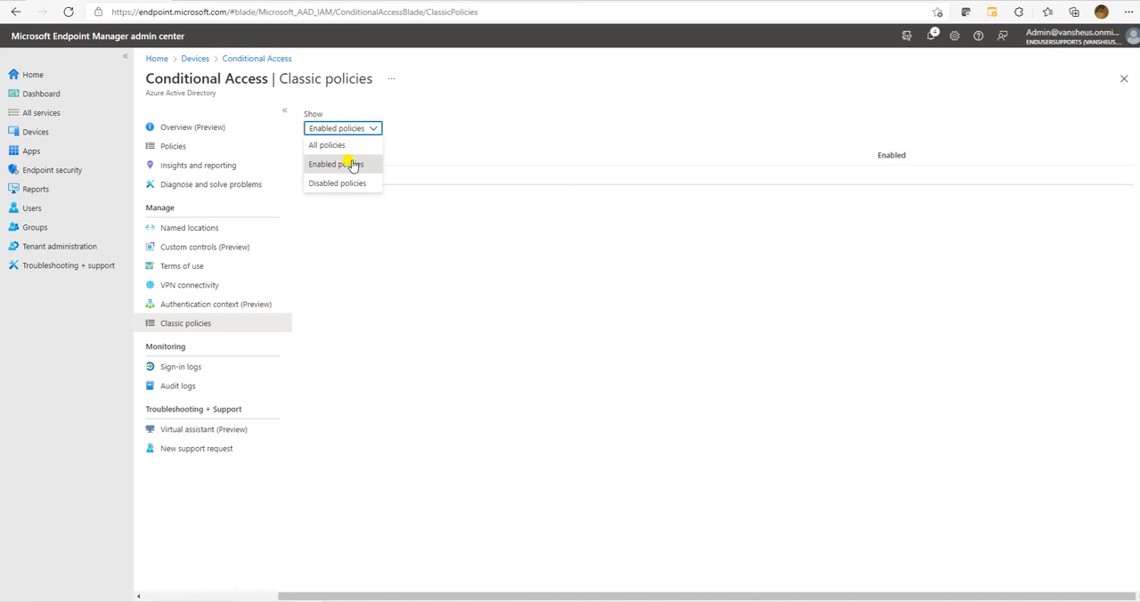
pyautogui.click(338, 145)
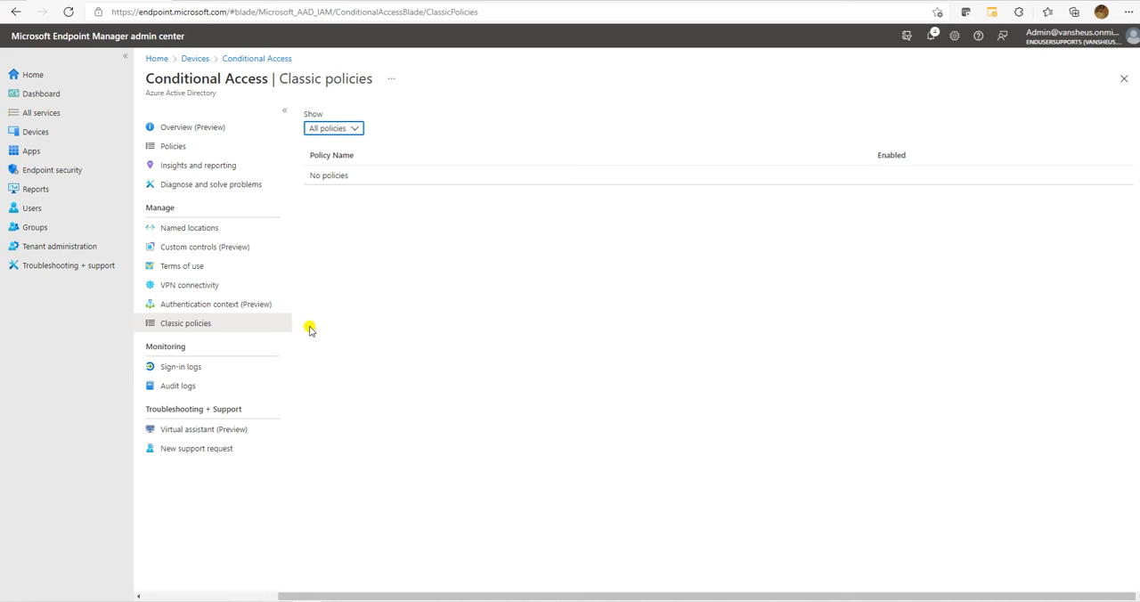
# Open the Conditional Access sign-in logs and widen the Date and Location columns.
pyautogui.click(233, 370)
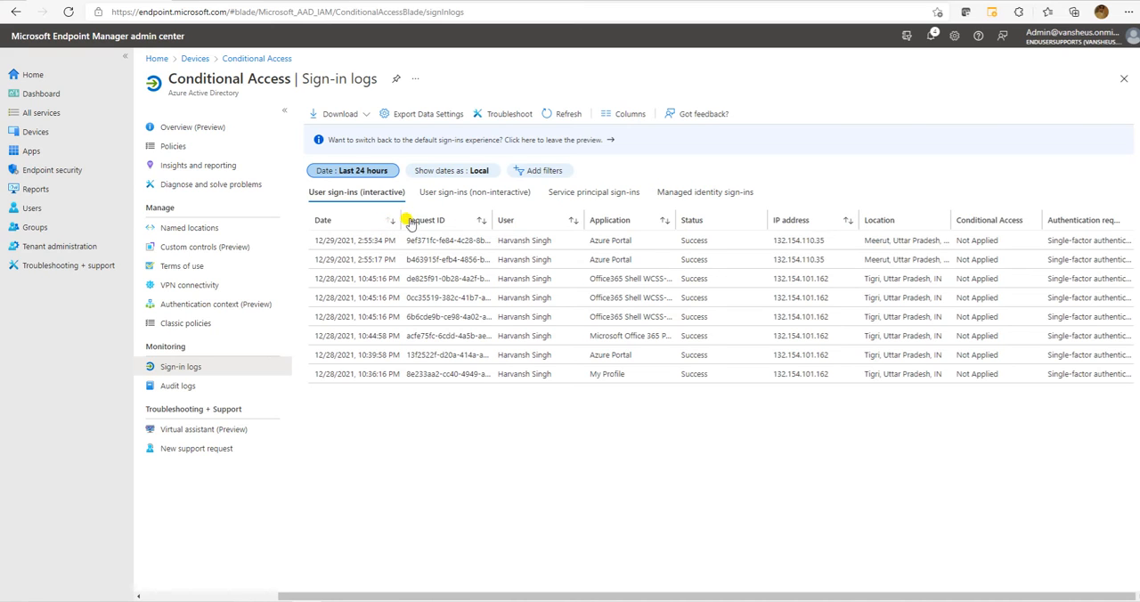
pyautogui.moveTo(397, 220); pyautogui.dragTo(440, 220)
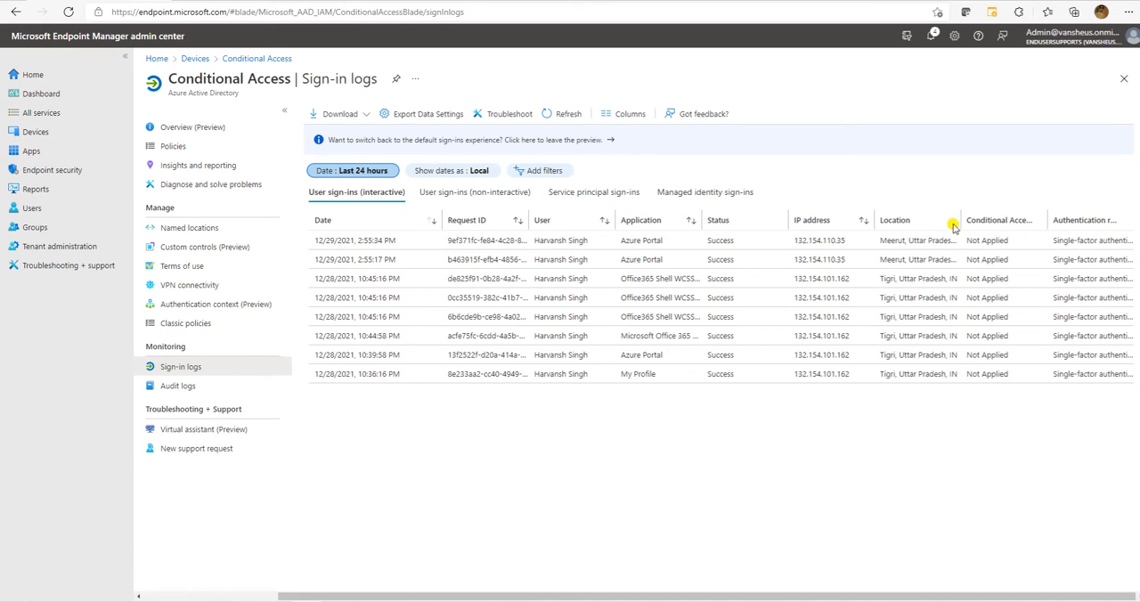
pyautogui.moveTo(959, 218); pyautogui.dragTo(1018, 206)
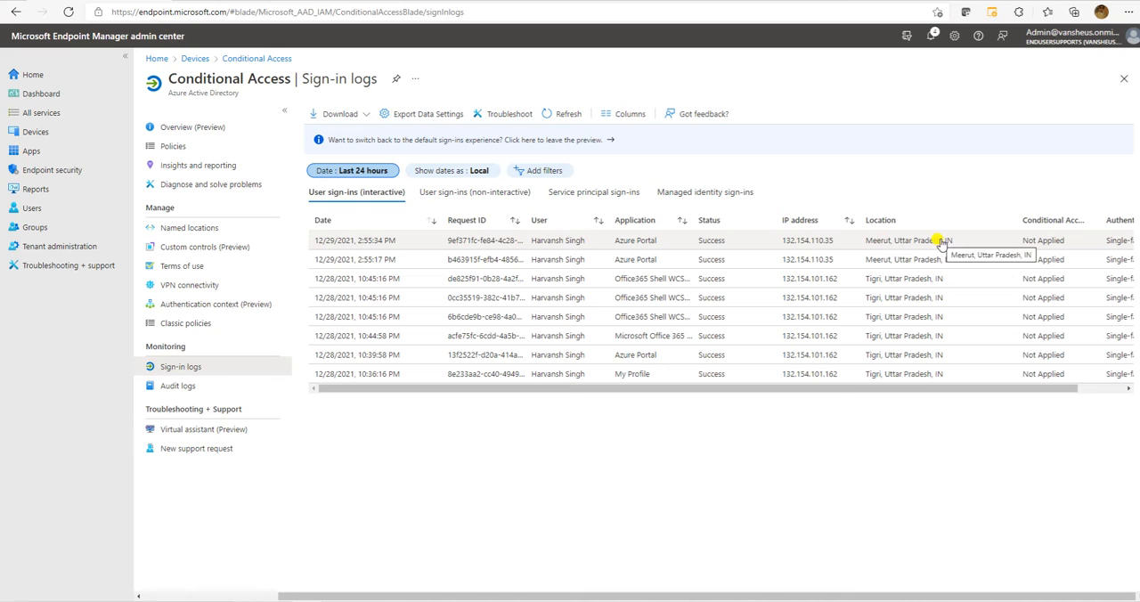
# Examine all columns of the interactive user sign-ins, including location, Conditional Access status and authentication requirement.
pyautogui.click(1109, 388)
pyautogui.click(1110, 388)
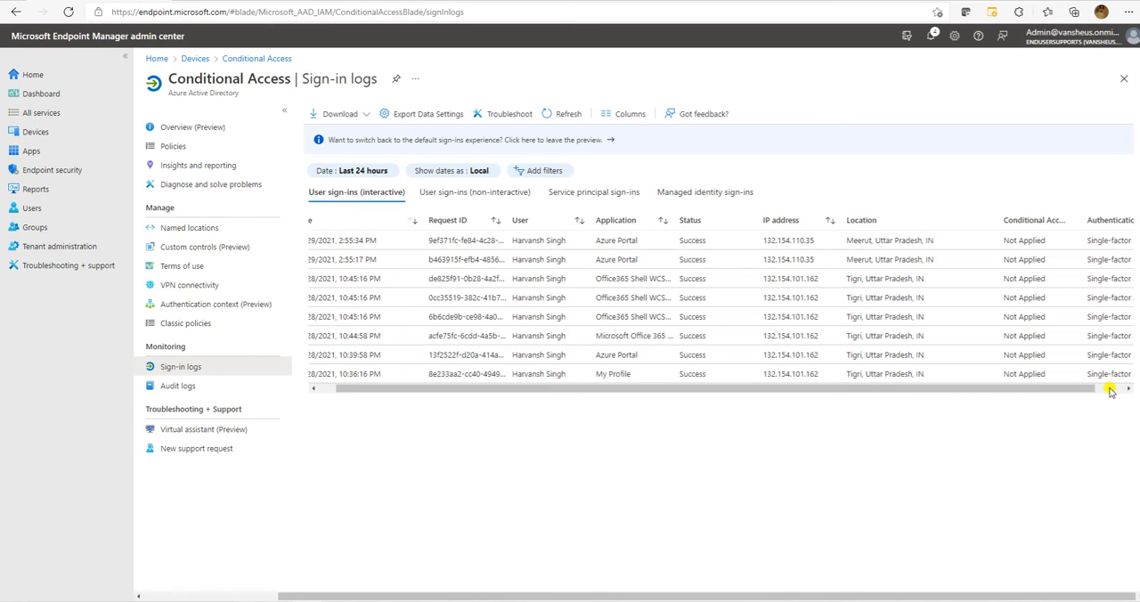
pyautogui.click(1110, 389)
pyautogui.moveTo(1050, 392); pyautogui.dragTo(590, 379)
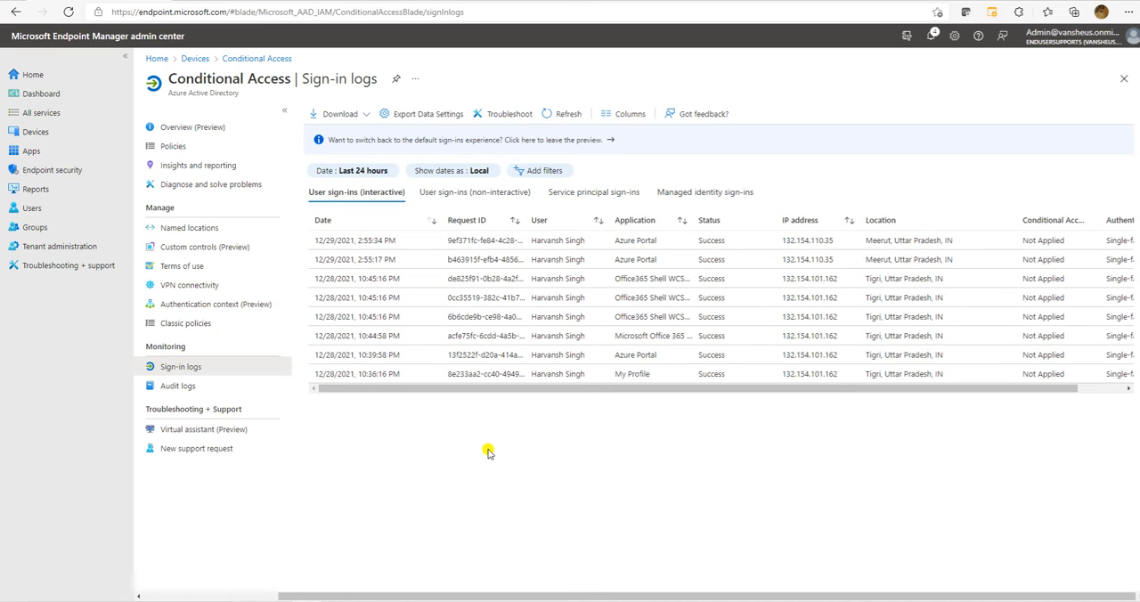
pyautogui.click(1100, 390)
pyautogui.click(1100, 388)
pyautogui.click(1101, 388)
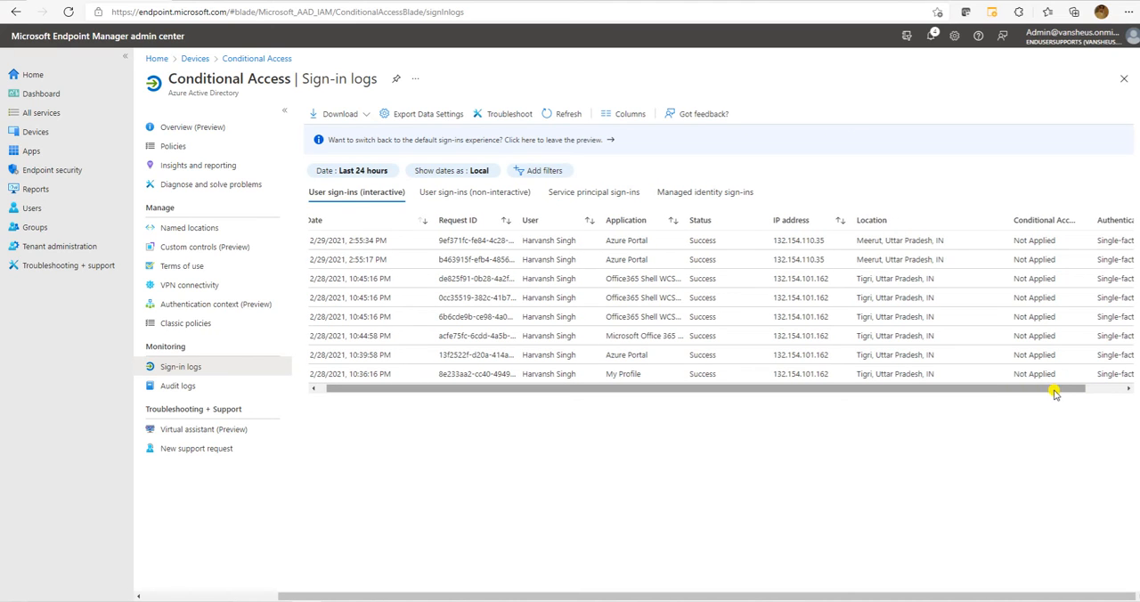
pyautogui.moveTo(1048, 391); pyautogui.dragTo(1119, 392)
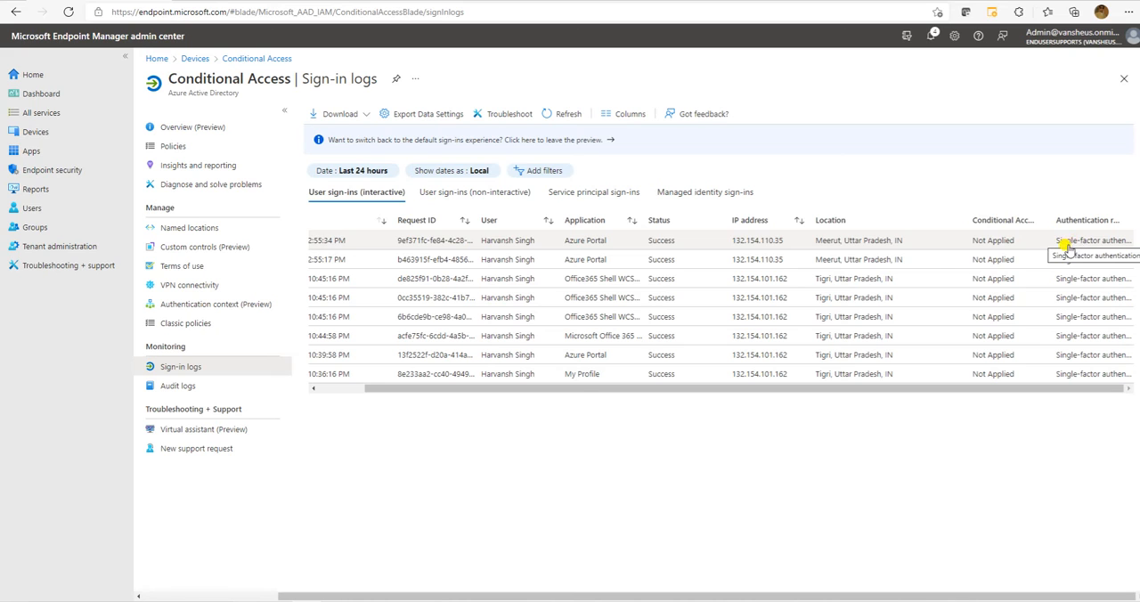
pyautogui.click(335, 389)
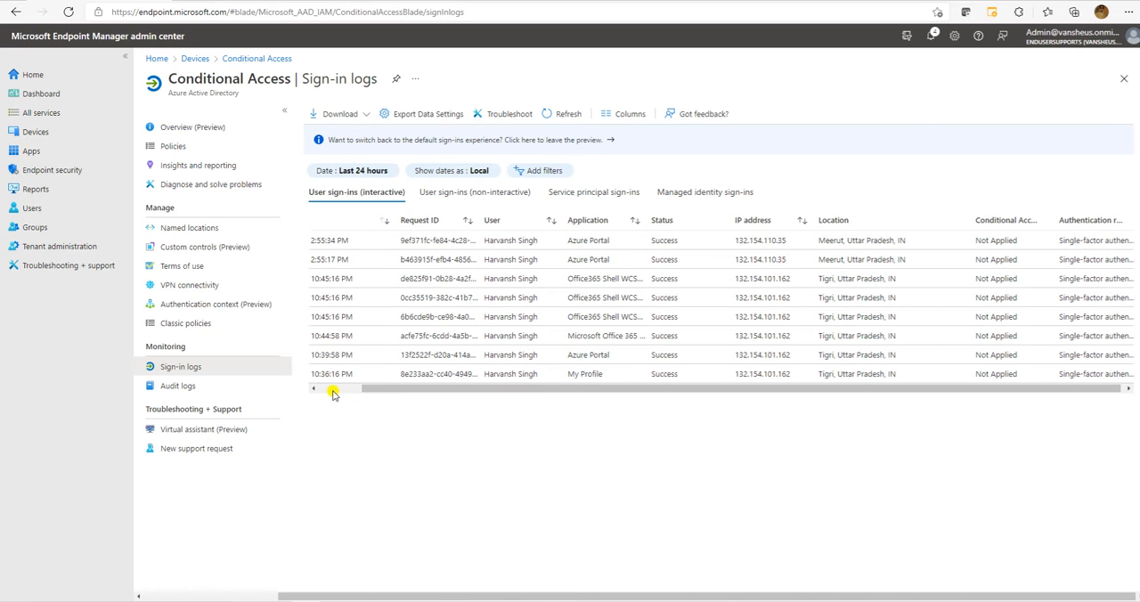
# Open the audit logs with the date range at the last 24 hours and widen the Activity column.
pyautogui.click(182, 386)
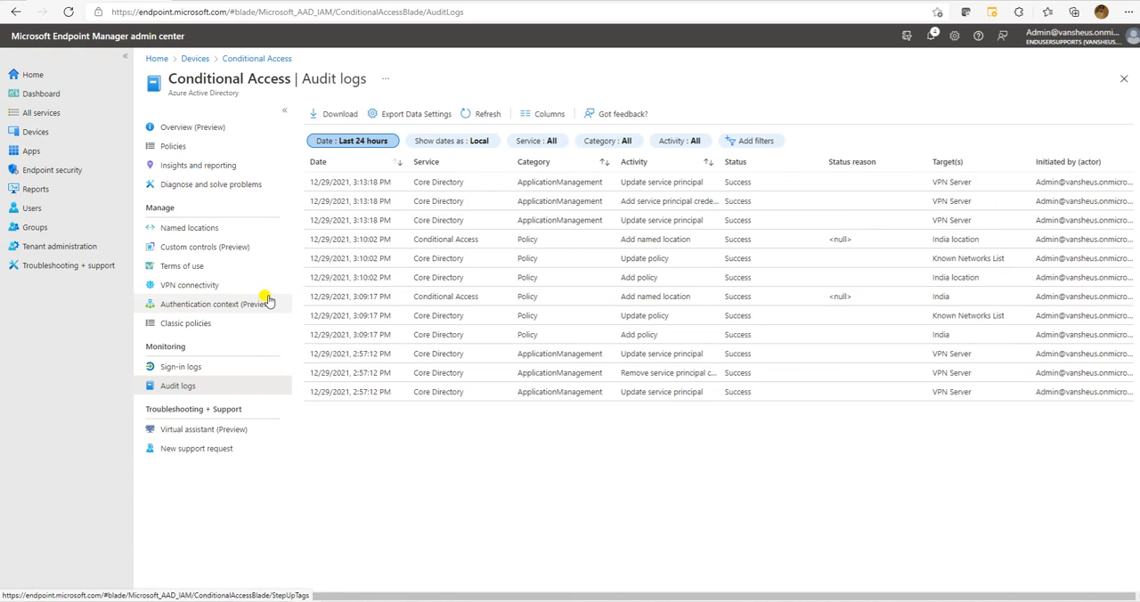
pyautogui.click(367, 145)
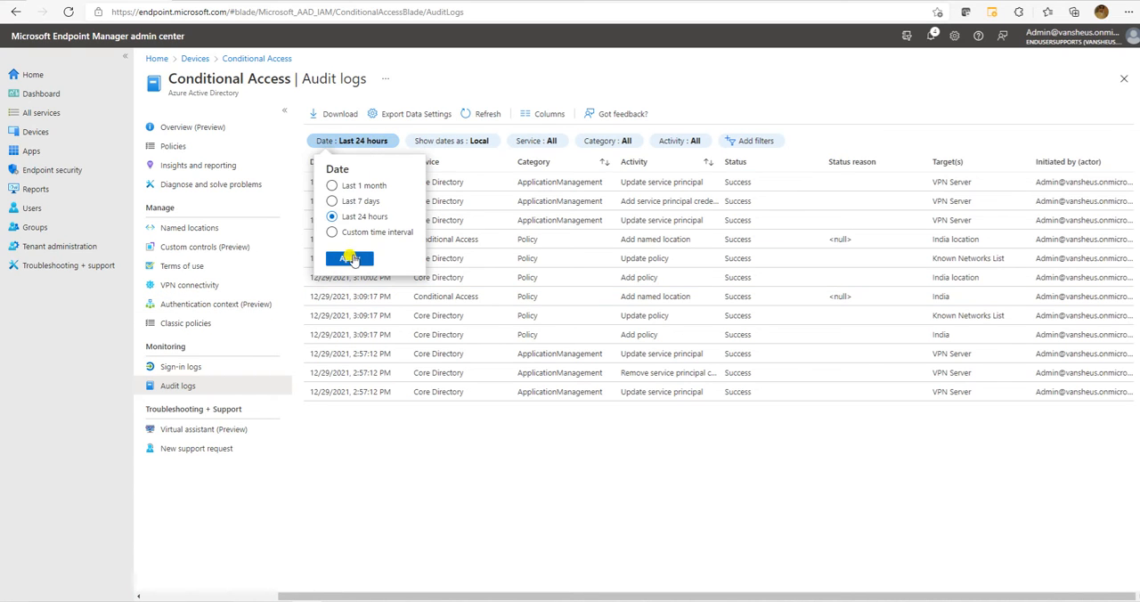
pyautogui.click(359, 203)
pyautogui.click(350, 259)
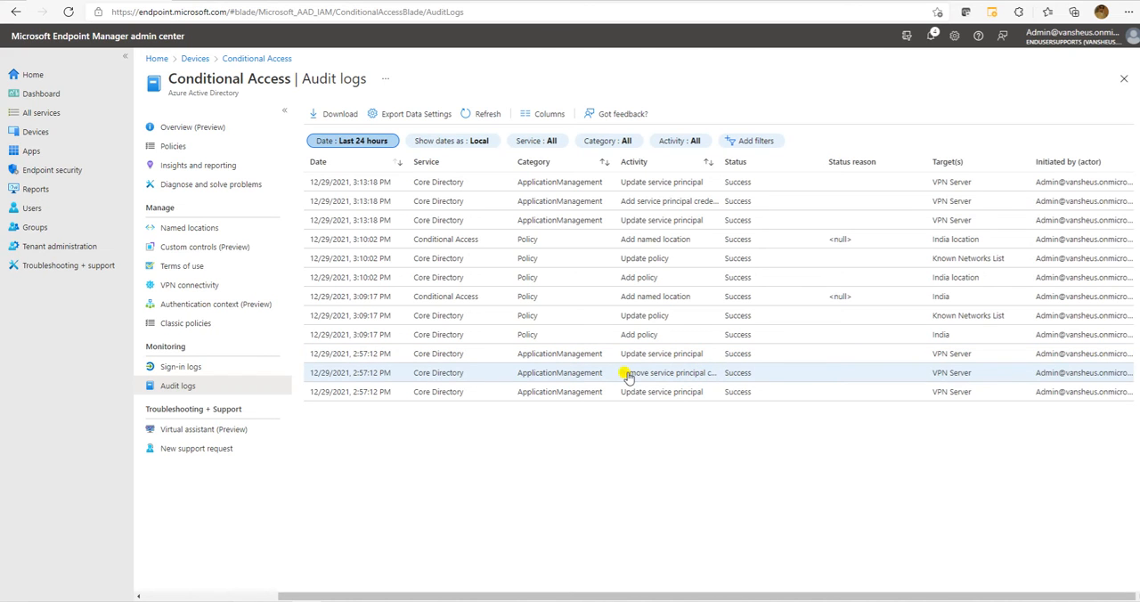
pyautogui.moveTo(715, 161); pyautogui.dragTo(773, 161)
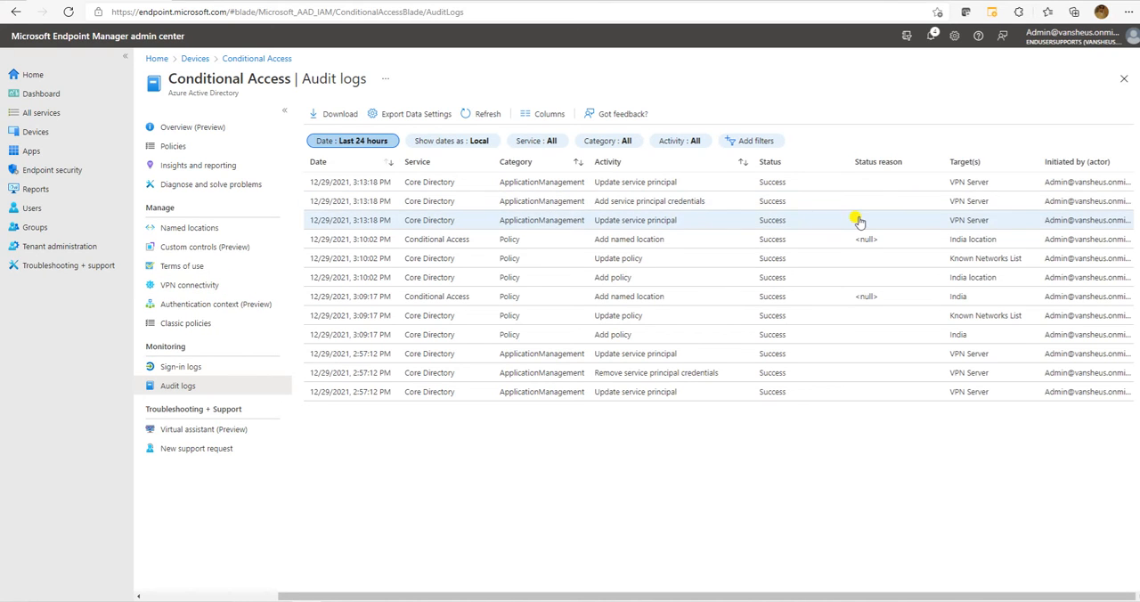
# Examine the latest VPN Server entries in the audit logs for their date, activity, target and initiating actor.
pyautogui.click(1014, 224)
pyautogui.moveTo(324, 204); pyautogui.dragTo(322, 174)
pyautogui.click(727, 515)
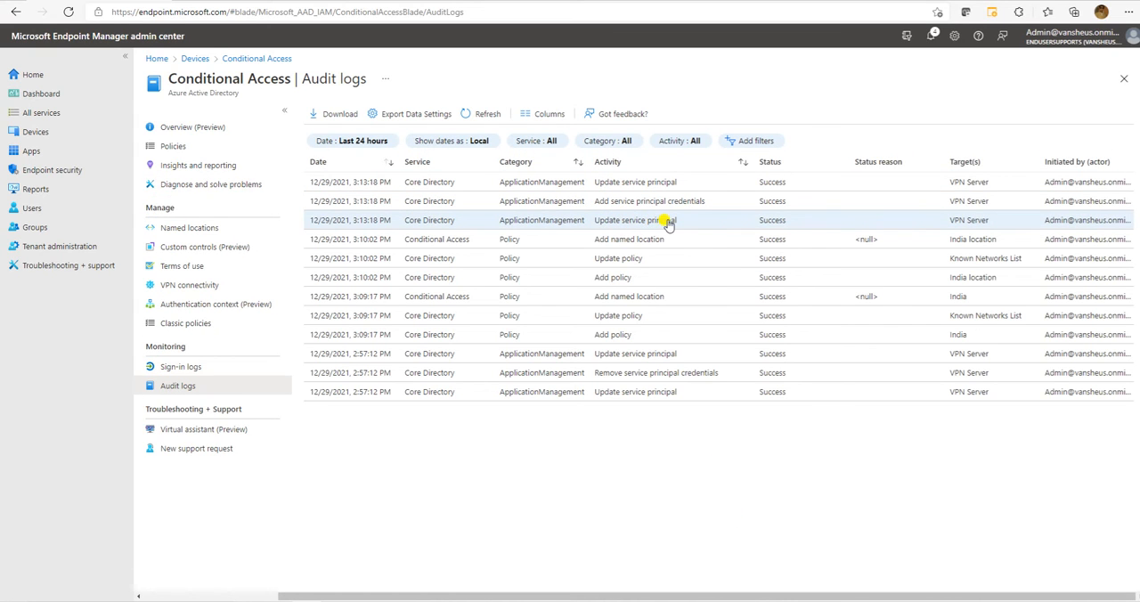
pyautogui.moveTo(680, 220); pyautogui.dragTo(595, 220)
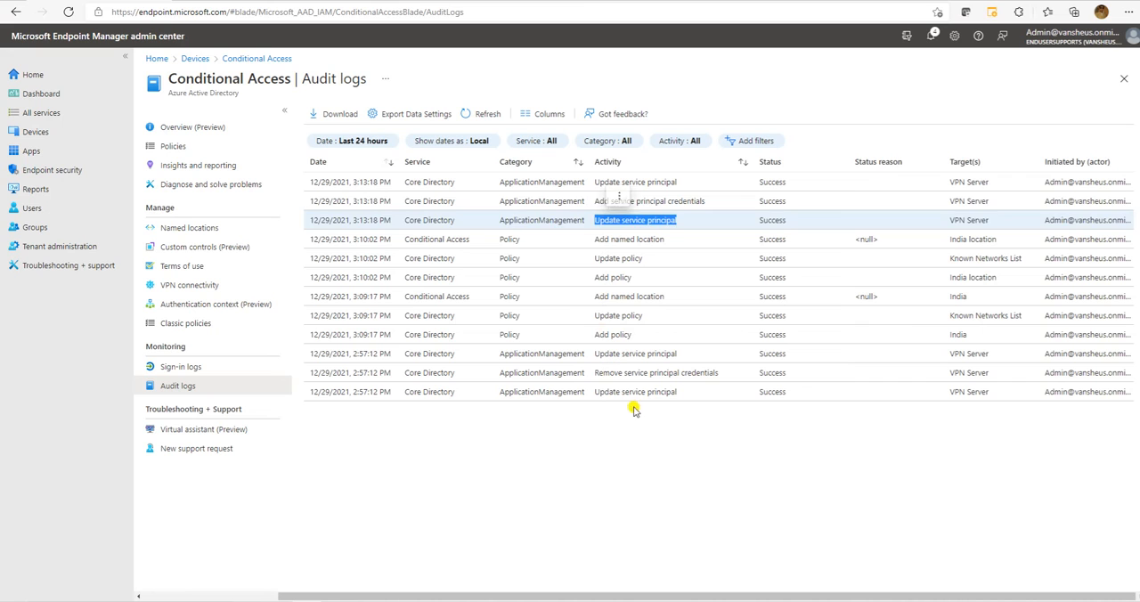
pyautogui.click(659, 445)
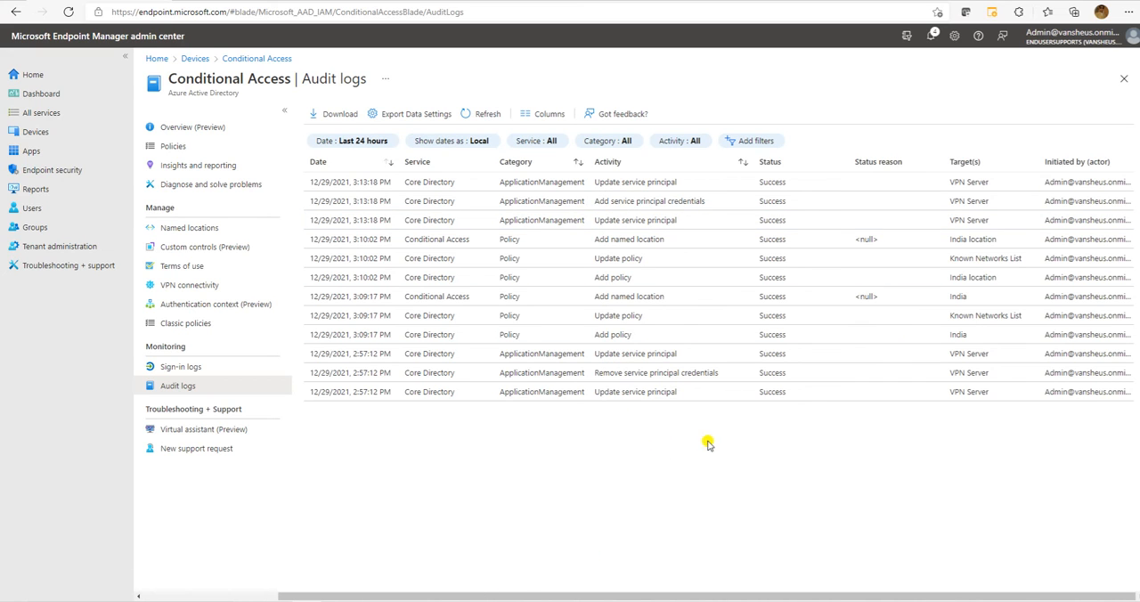
pyautogui.moveTo(710, 204); pyautogui.dragTo(594, 202)
pyautogui.moveTo(711, 203); pyautogui.dragTo(313, 197)
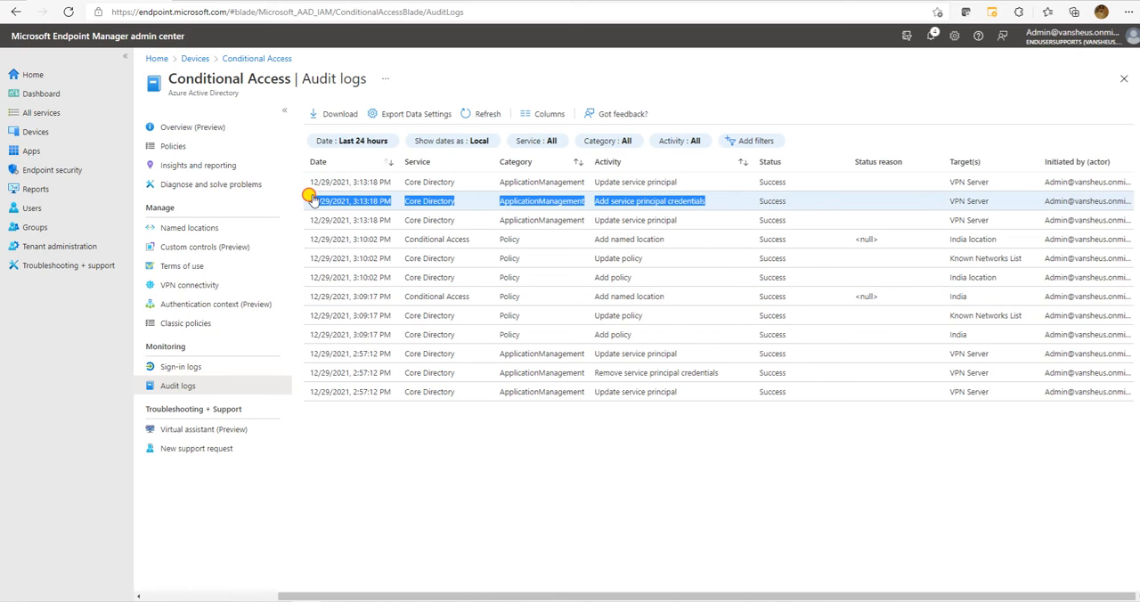
pyautogui.click(577, 517)
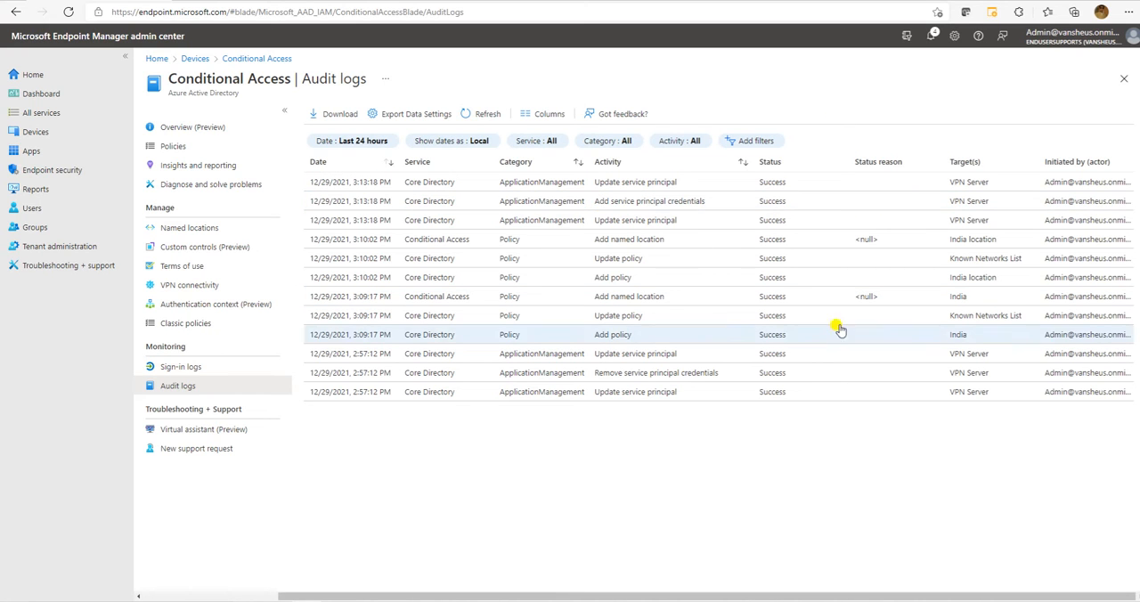
pyautogui.moveTo(988, 222); pyautogui.dragTo(316, 178)
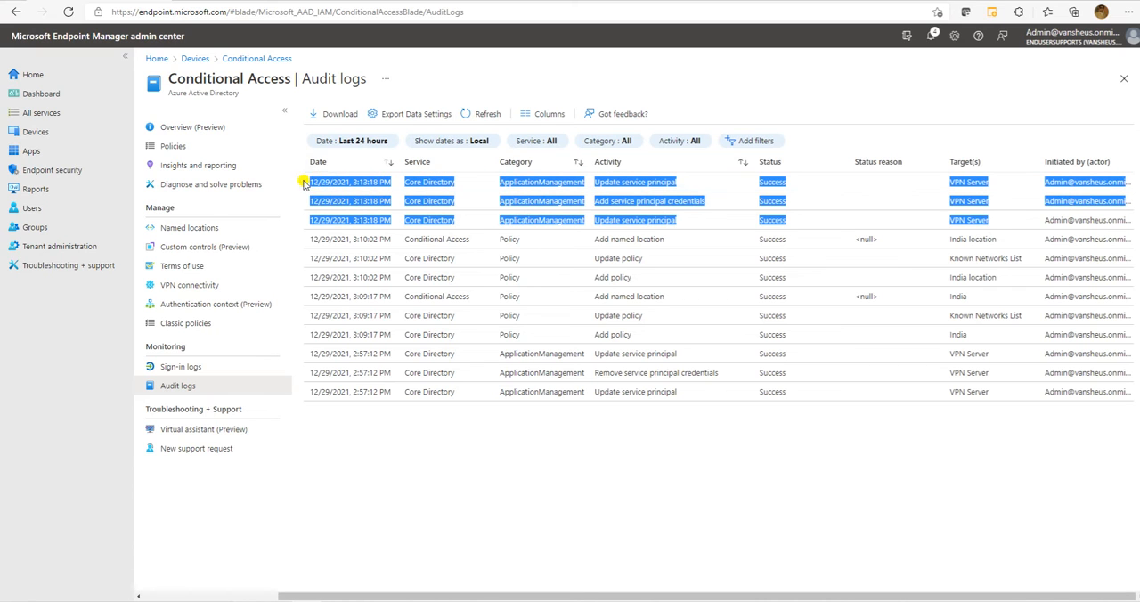
pyautogui.click(715, 479)
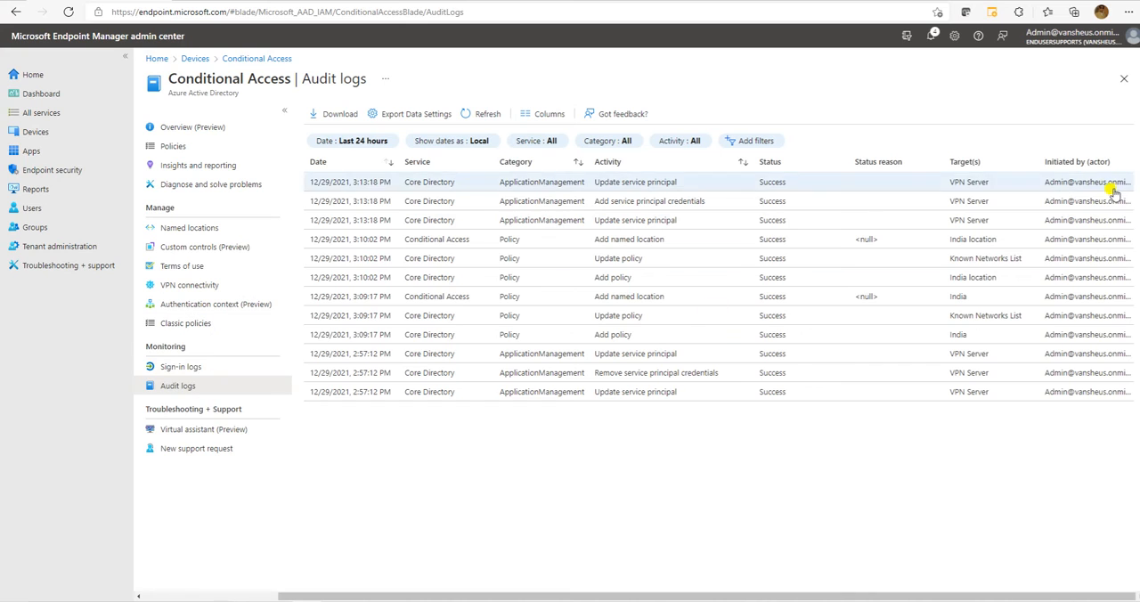
pyautogui.moveTo(1046, 184); pyautogui.dragTo(1122, 185)
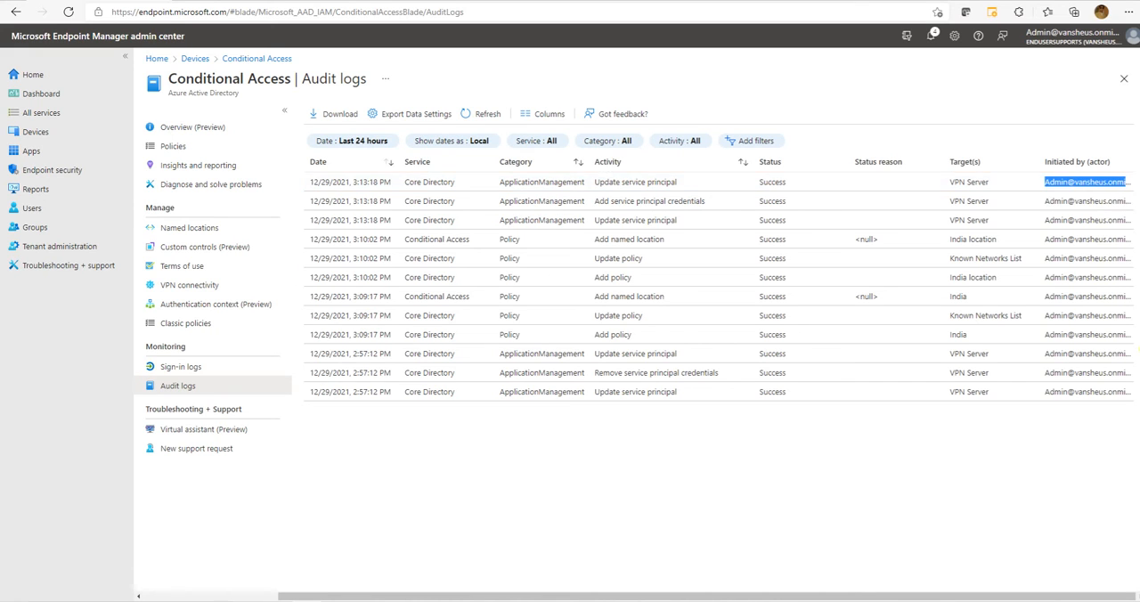
# Open the Conditional Access virtual assistant and ask it about the suggested topic "Conditional Access".
pyautogui.click(227, 433)
pyautogui.click(203, 429)
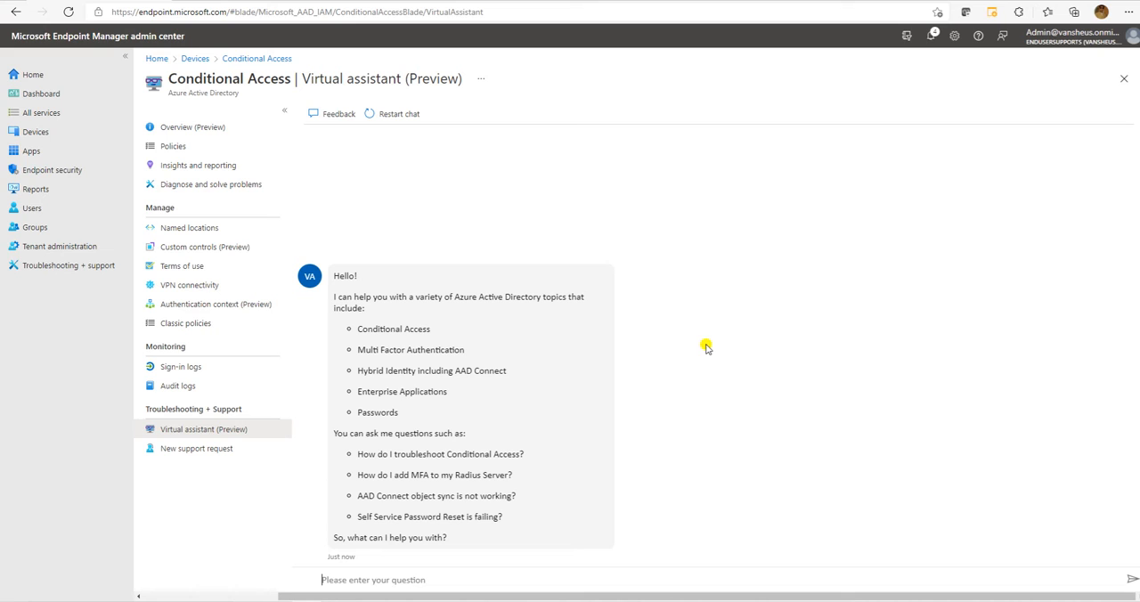
pyautogui.moveTo(434, 331); pyautogui.dragTo(356, 329)
pyautogui.hotkey('ctrl', 'c')
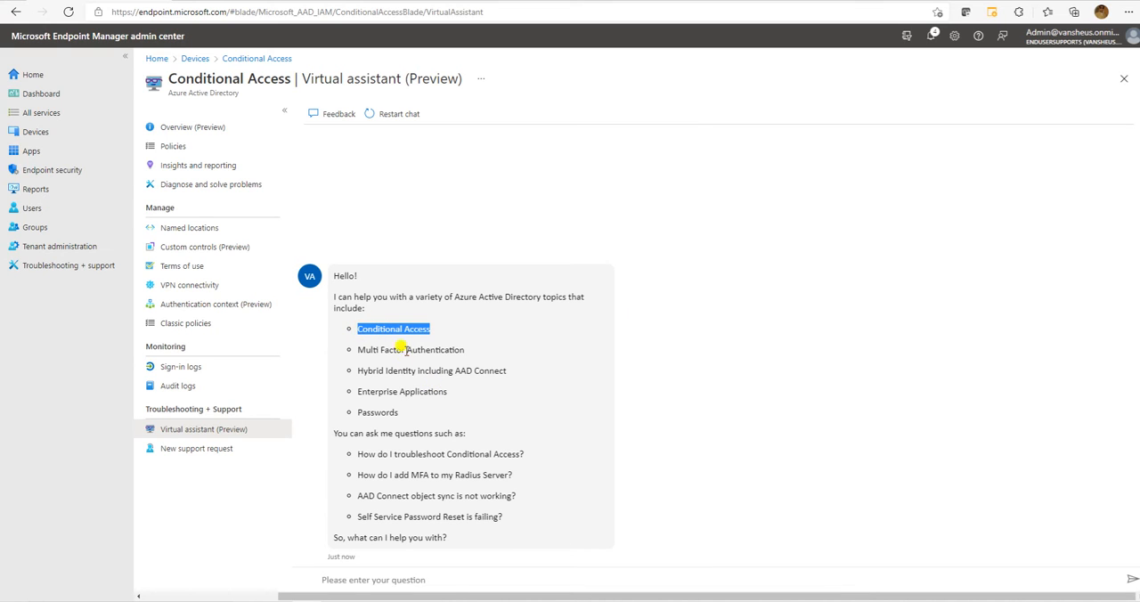
pyautogui.click(453, 580)
pyautogui.hotkey('ctrl', 'v')
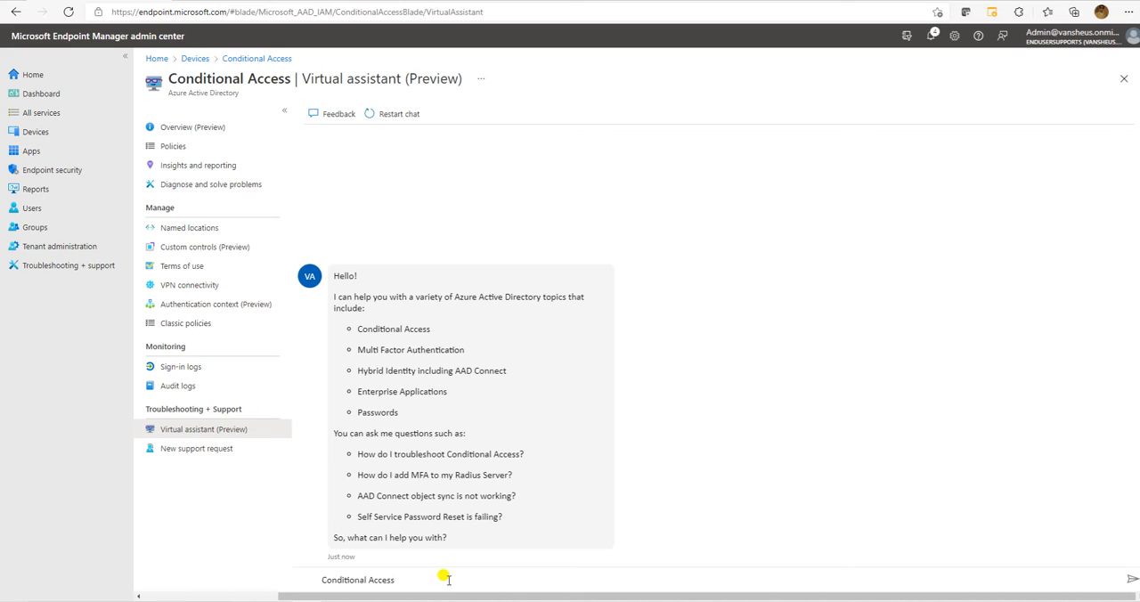
pyautogui.press('Return')
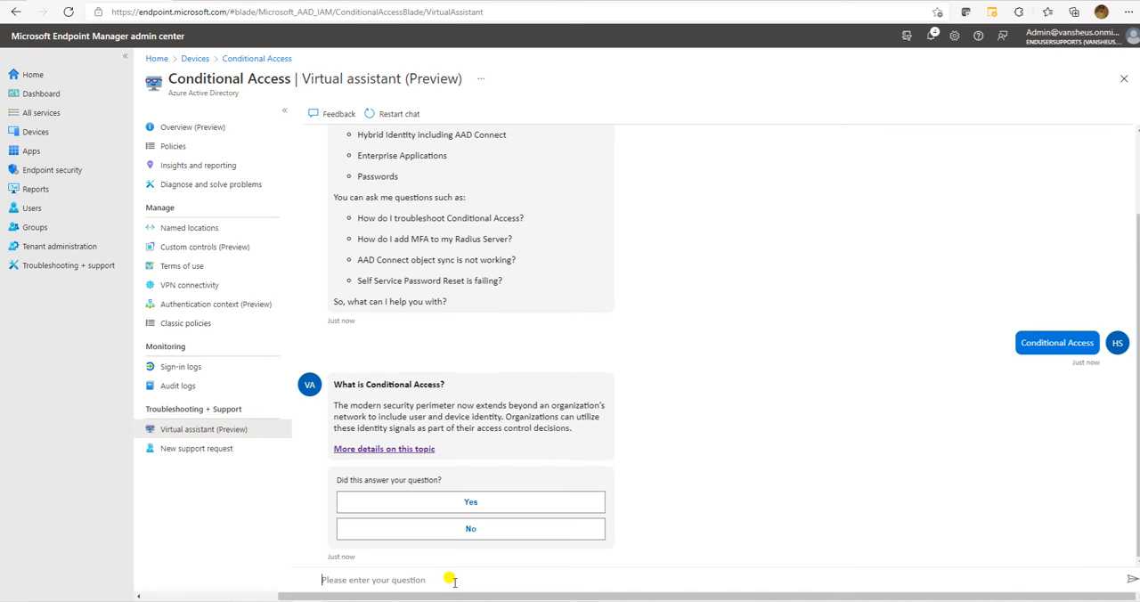
# Read the assistant's answer to "What is Conditional Access?", including the explanation of the modern security perimeter.
pyautogui.moveTo(335, 384); pyautogui.dragTo(458, 388)
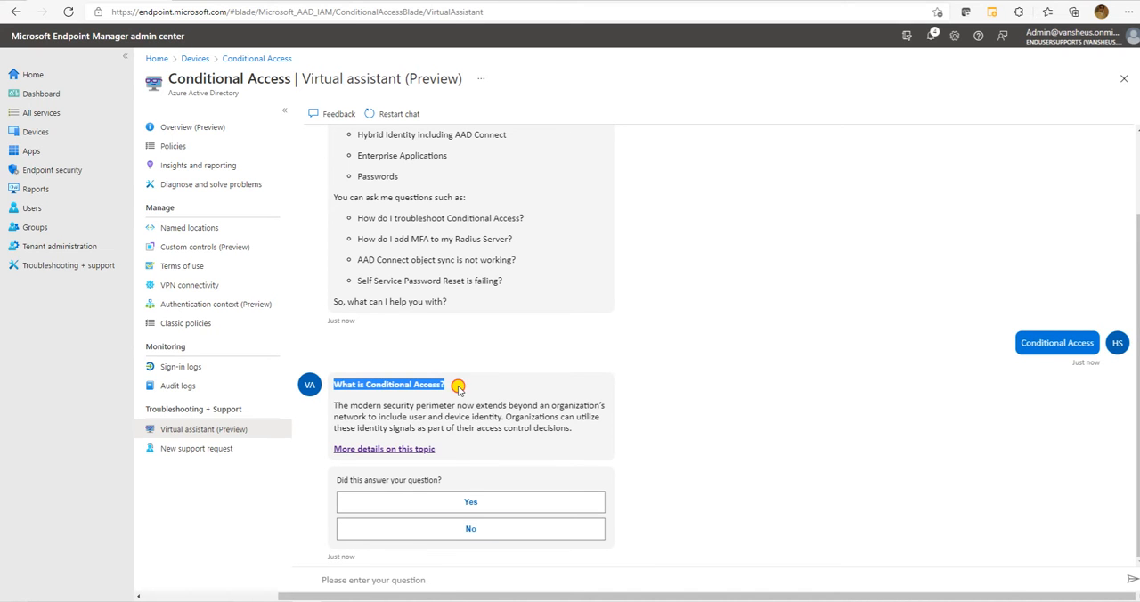
pyautogui.moveTo(335, 406); pyautogui.dragTo(575, 424)
pyautogui.click(454, 407)
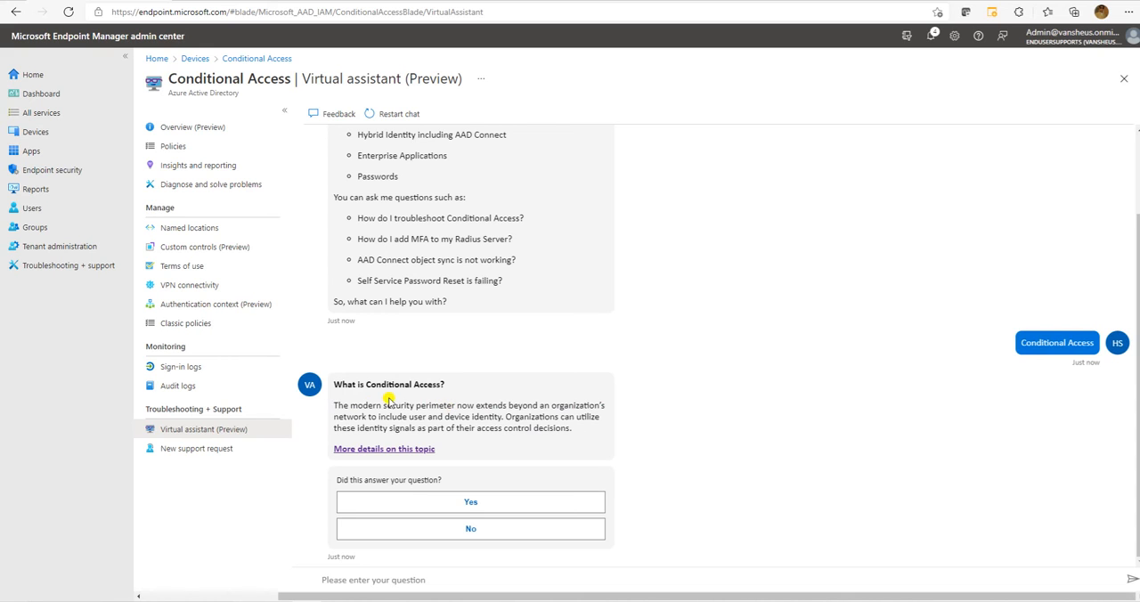
pyautogui.moveTo(386, 405); pyautogui.dragTo(602, 405)
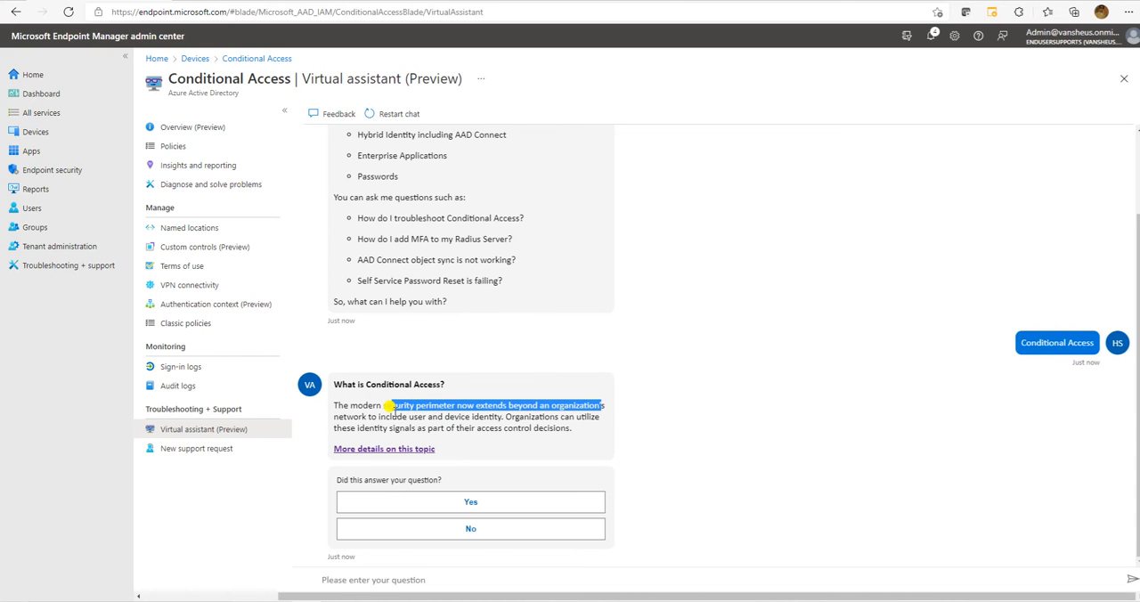
# Open the answer's detailed article and examine its diagrams, common signals, common decisions, commonly applied policies and license requirements.
pyautogui.click(366, 449)
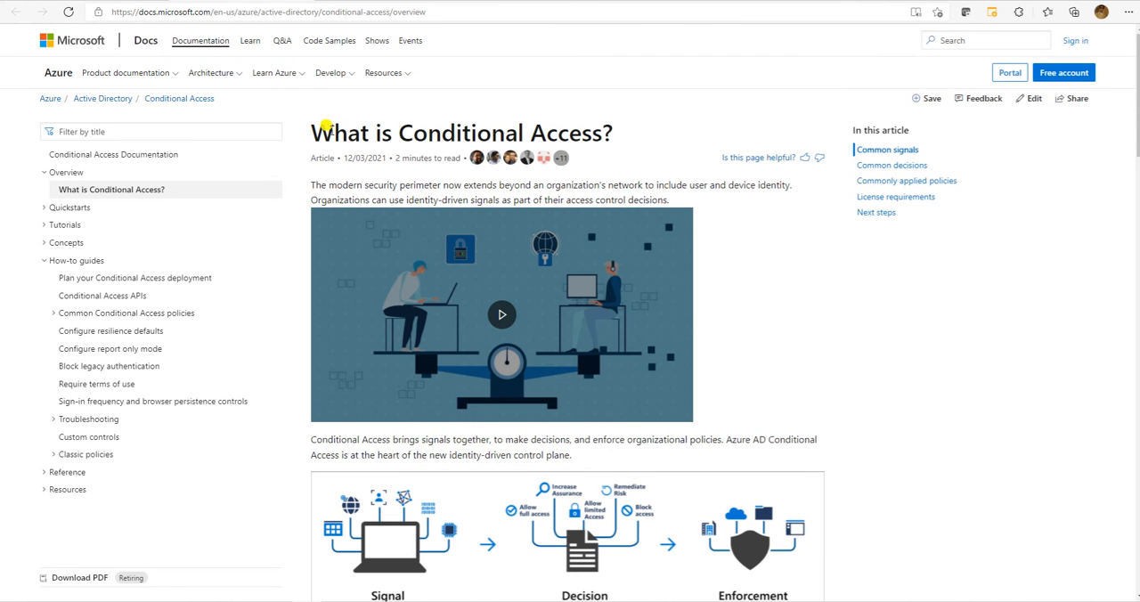
pyautogui.moveTo(326, 132); pyautogui.dragTo(664, 126)
pyautogui.scroll(-4, 534, 374)
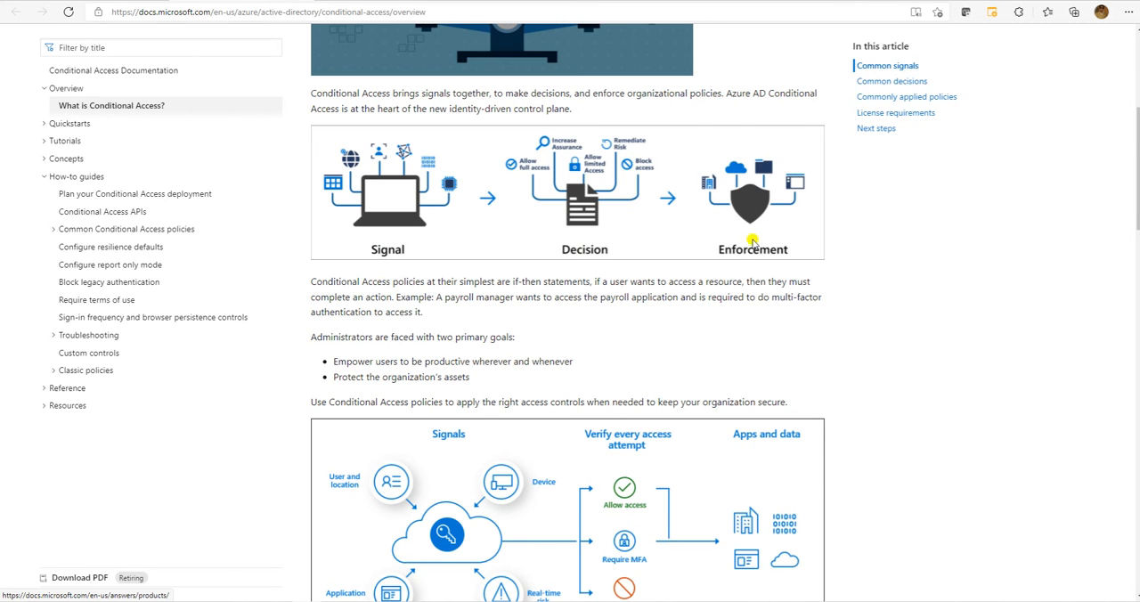
pyautogui.scroll(-2, 580, 267)
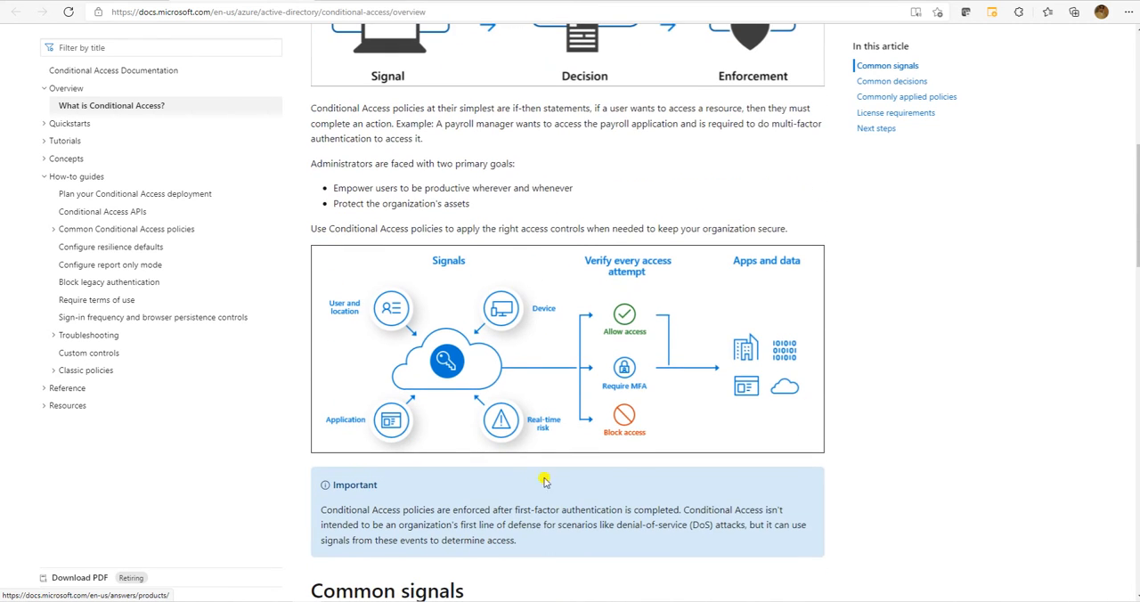
pyautogui.scroll(-6, 498, 347)
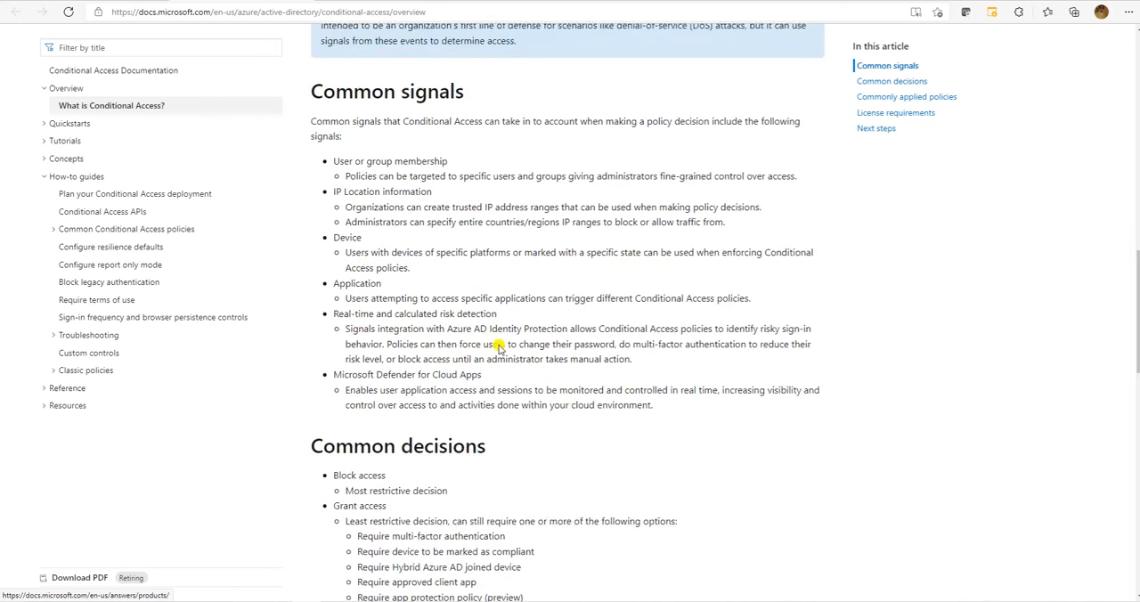
pyautogui.moveTo(312, 67); pyautogui.dragTo(539, 58)
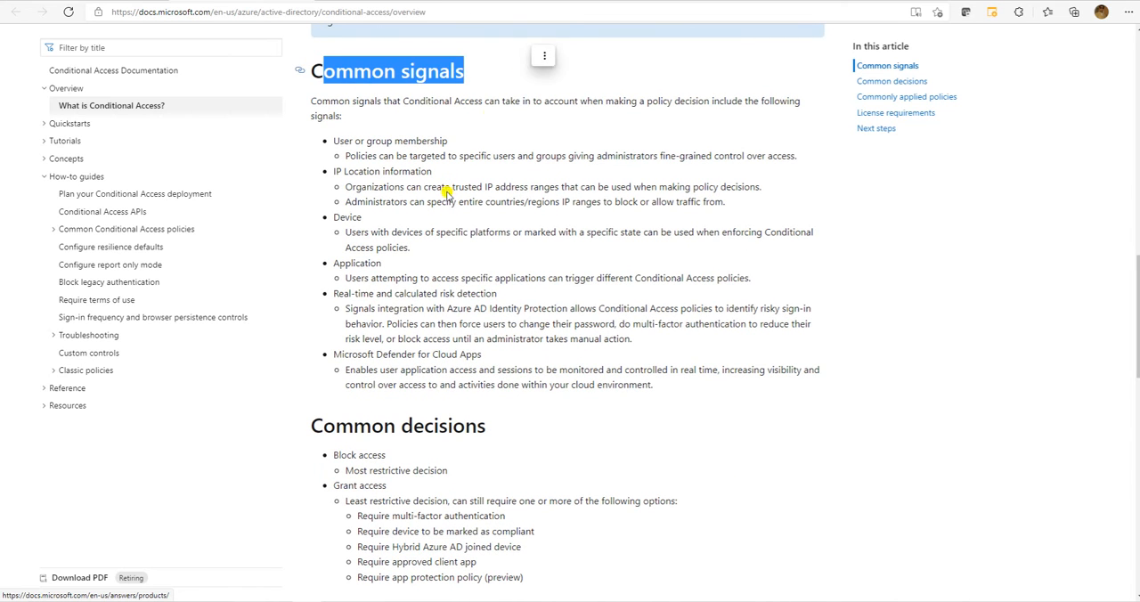
pyautogui.moveTo(312, 426); pyautogui.dragTo(537, 424)
pyautogui.scroll(-2, 418, 358)
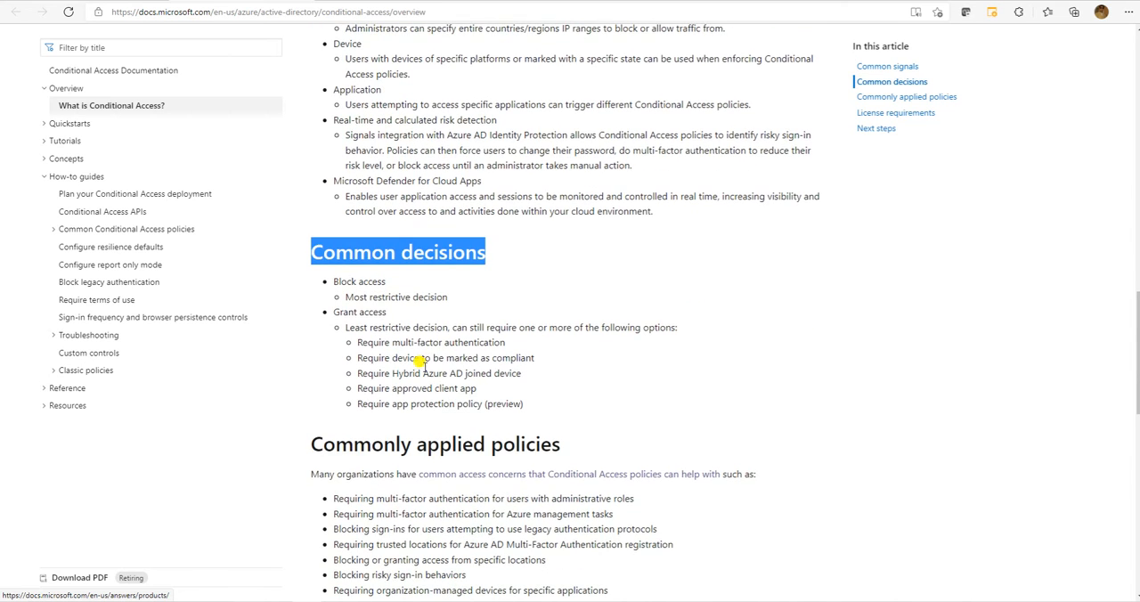
pyautogui.scroll(-2, 376, 423)
pyautogui.moveTo(310, 268); pyautogui.dragTo(559, 272)
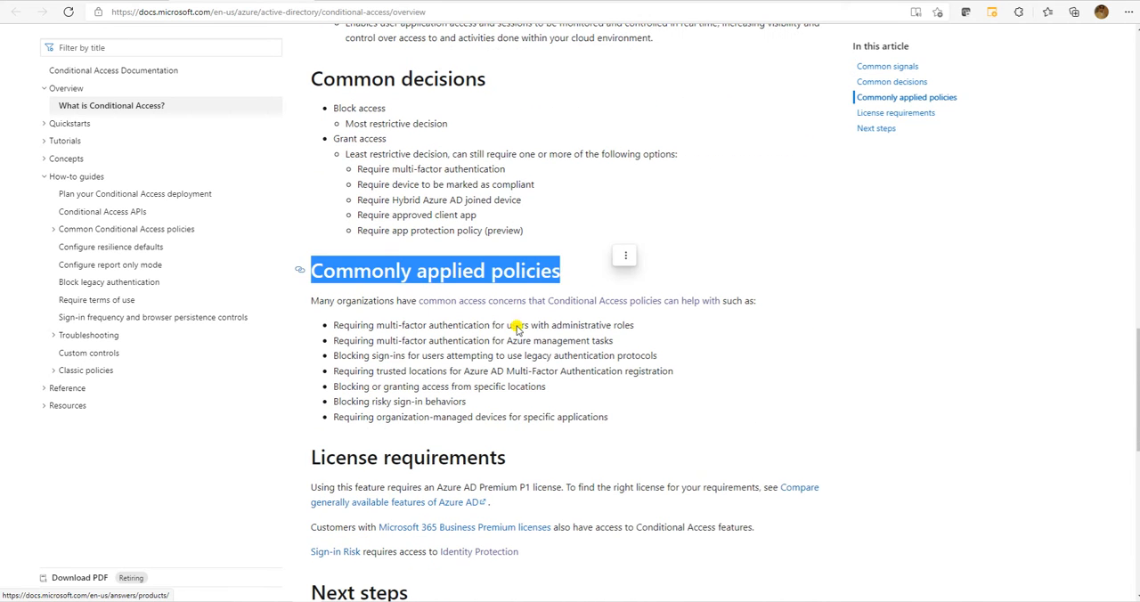
pyautogui.moveTo(313, 456); pyautogui.dragTo(593, 459)
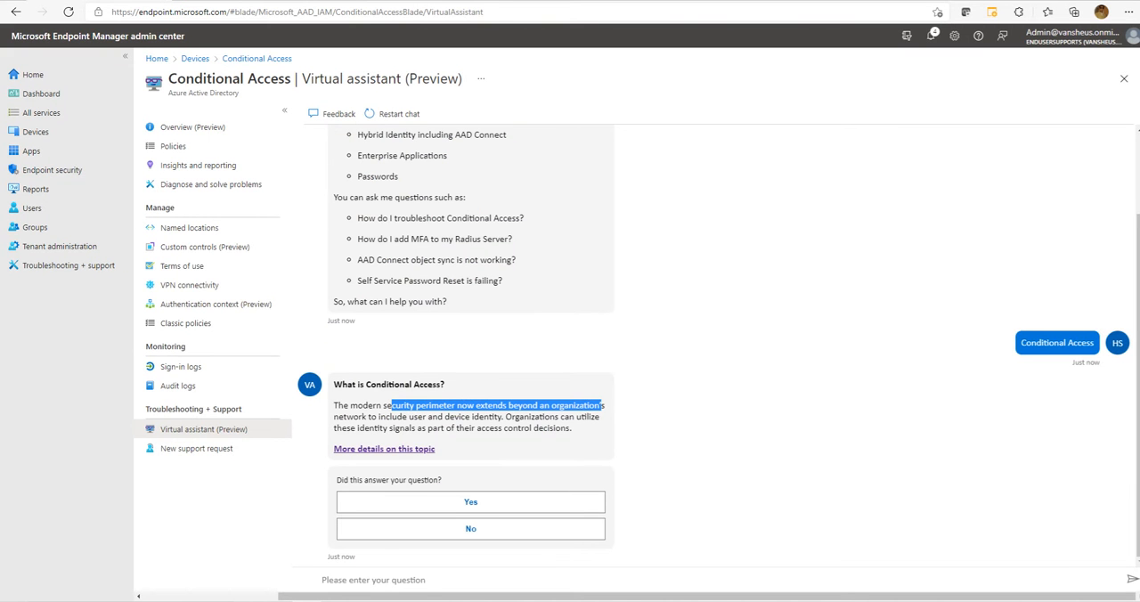
# Back in the virtual assistant chat, ask the suggested question "Self Service Password Reset is failing?".
pyautogui.click(662, 370)
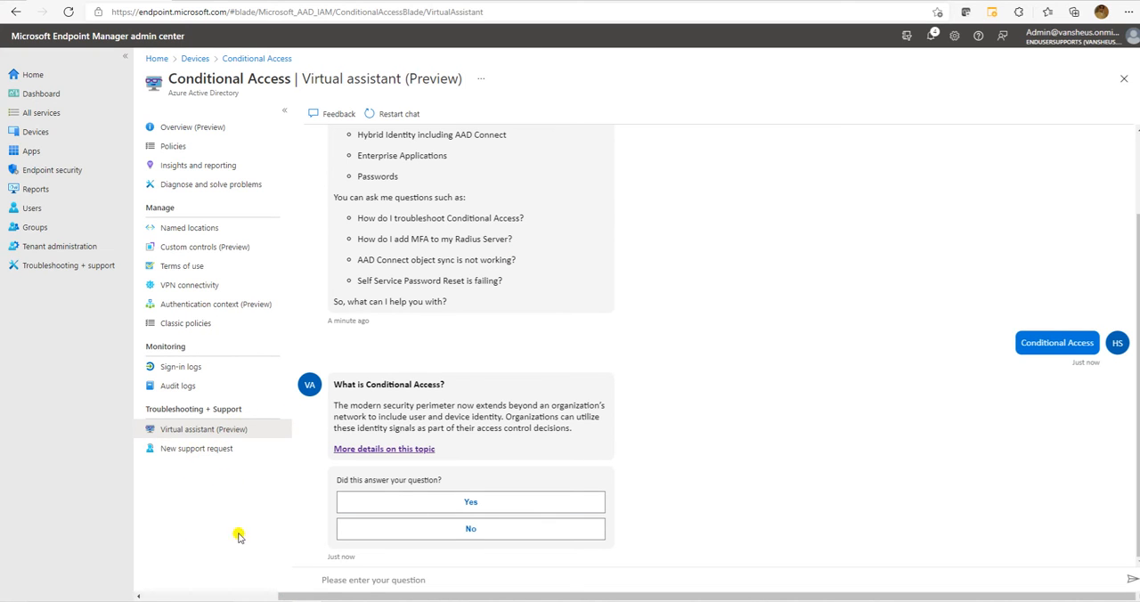
pyautogui.moveTo(503, 283); pyautogui.dragTo(355, 282)
pyautogui.hotkey('ctrl', 'c')
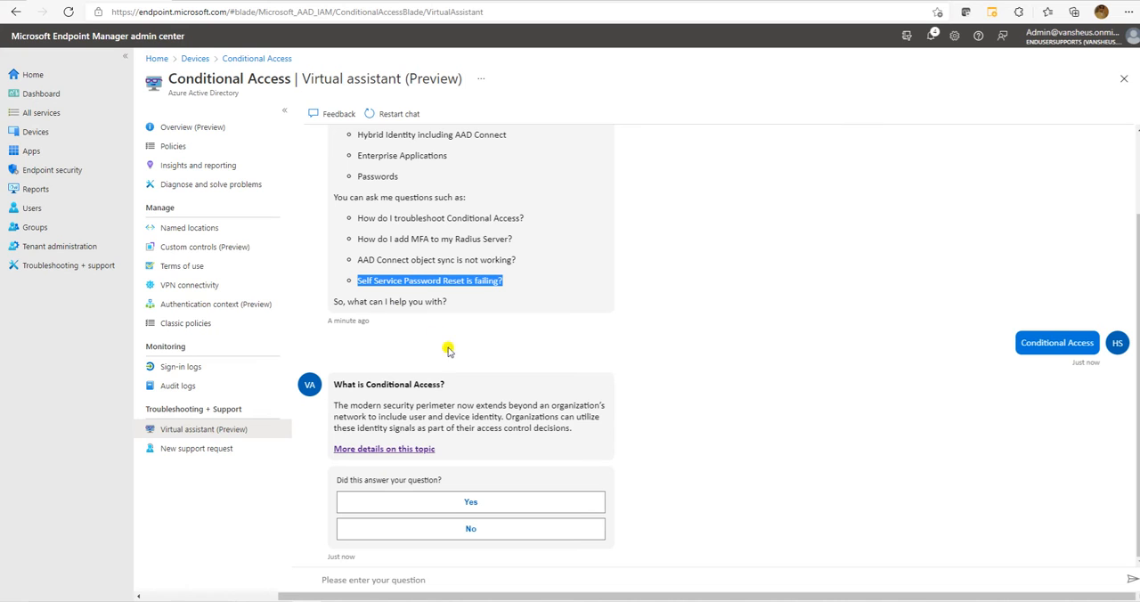
pyautogui.click(431, 576)
pyautogui.hotkey('ctrl', 'v')
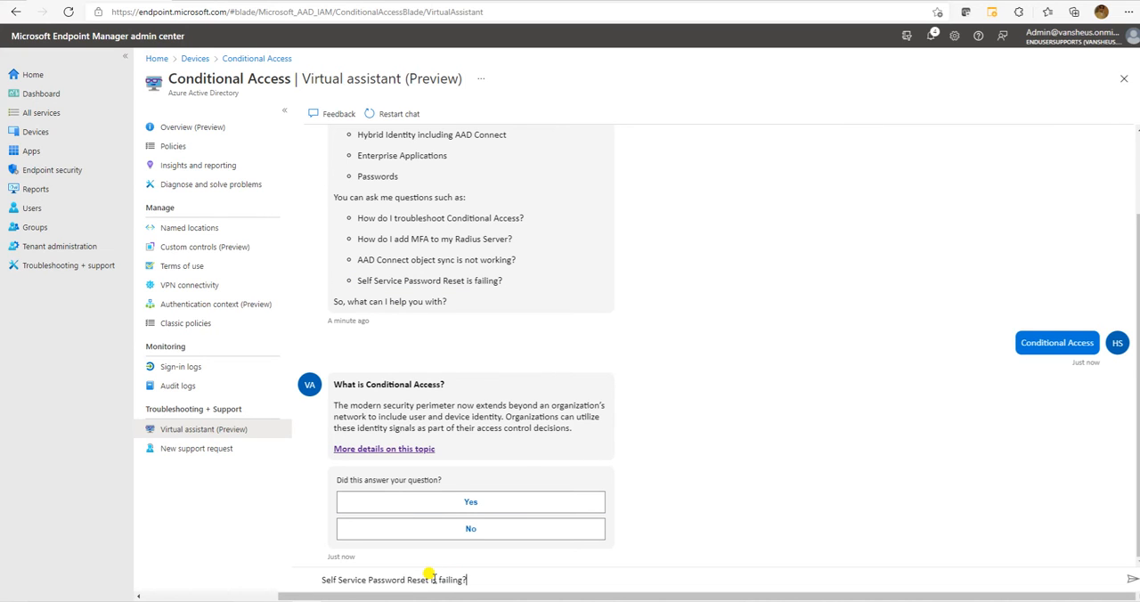
pyautogui.press('Return')
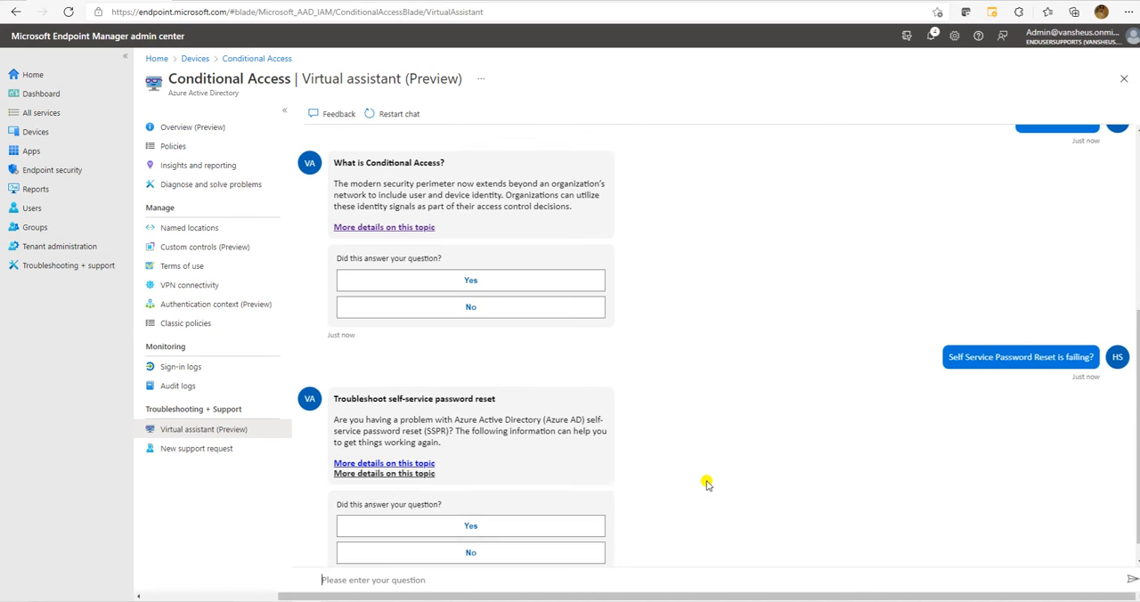
# Read the assistant's self-service password reset troubleshooting answer and open its detailed article.
pyautogui.moveTo(345, 383); pyautogui.dragTo(503, 385)
pyautogui.click(454, 403)
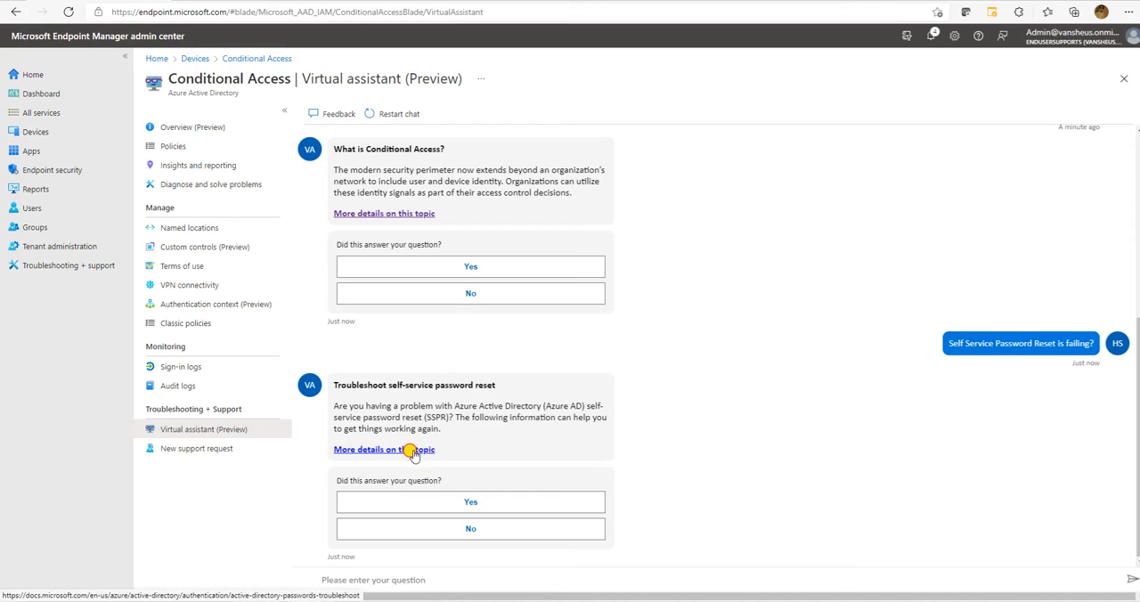
pyautogui.click(412, 450)
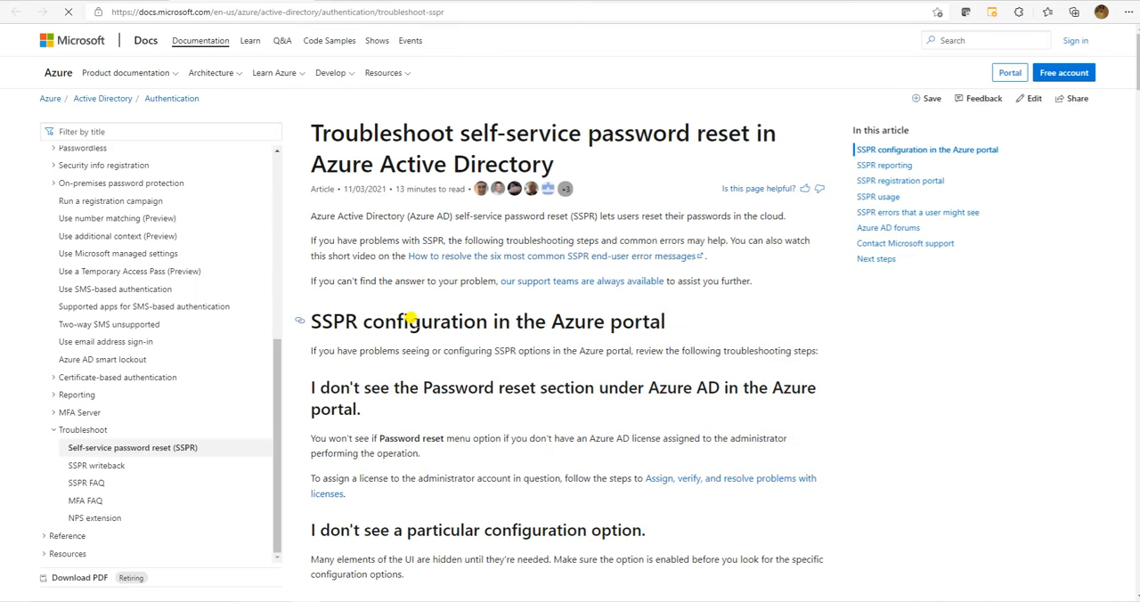
# Examine the title and troubleshooting sections of the self-service password reset article, then return to the assistant chat.
pyautogui.moveTo(320, 122); pyautogui.dragTo(563, 149)
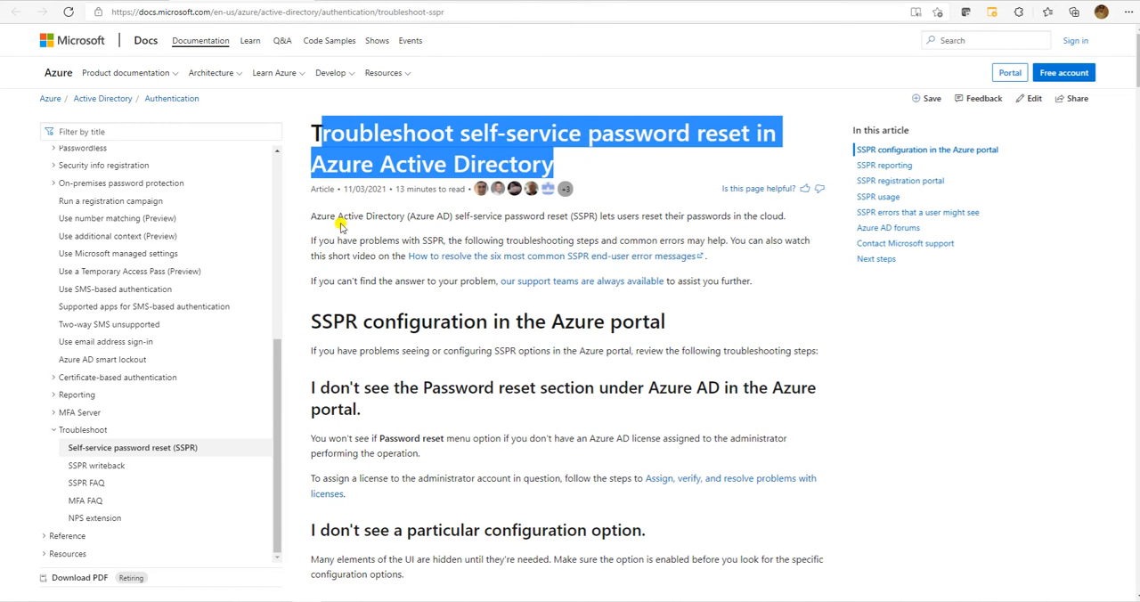
pyautogui.click(338, 144)
pyautogui.moveTo(311, 123); pyautogui.dragTo(567, 166)
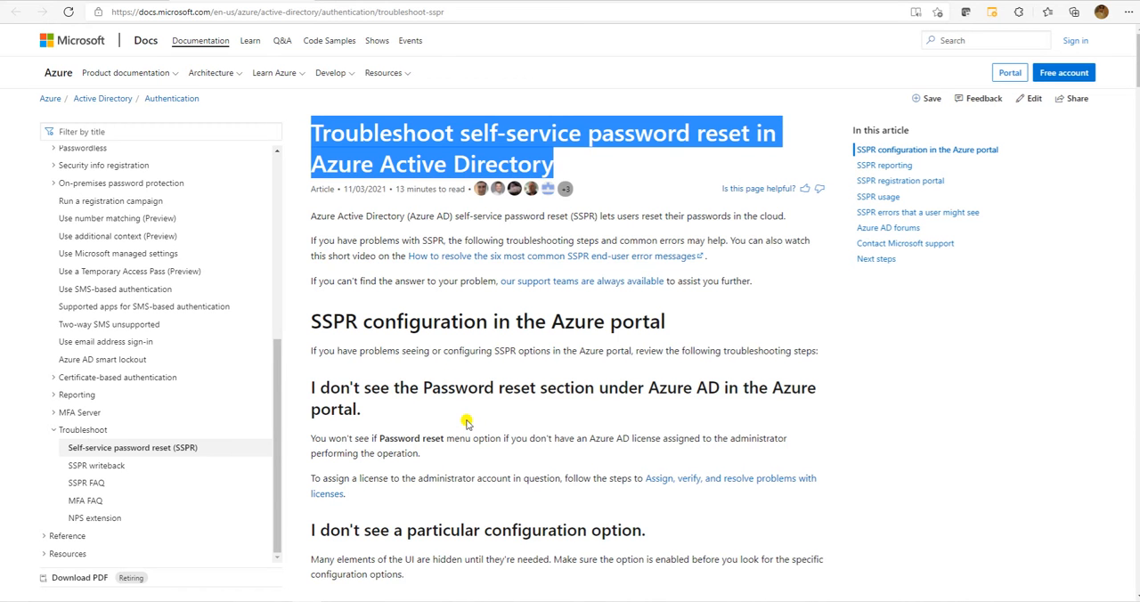
pyautogui.scroll(-3, 462, 408)
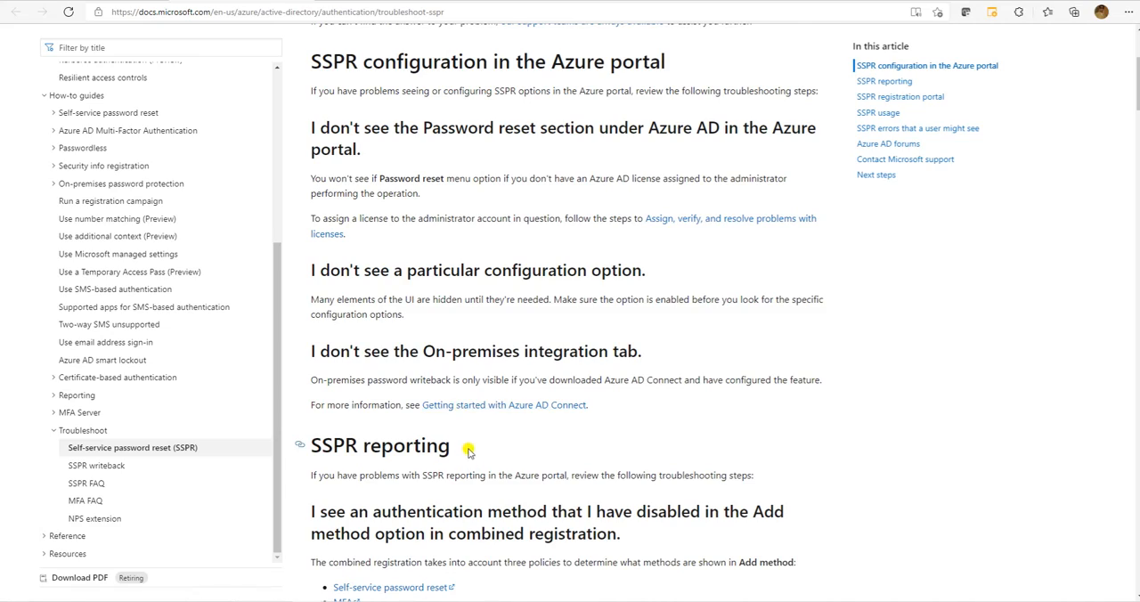
pyautogui.scroll(-7, 362, 437)
pyautogui.scroll(-11, 414, 383)
pyautogui.scroll(-20, 430, 378)
pyautogui.scroll(20, 429, 374)
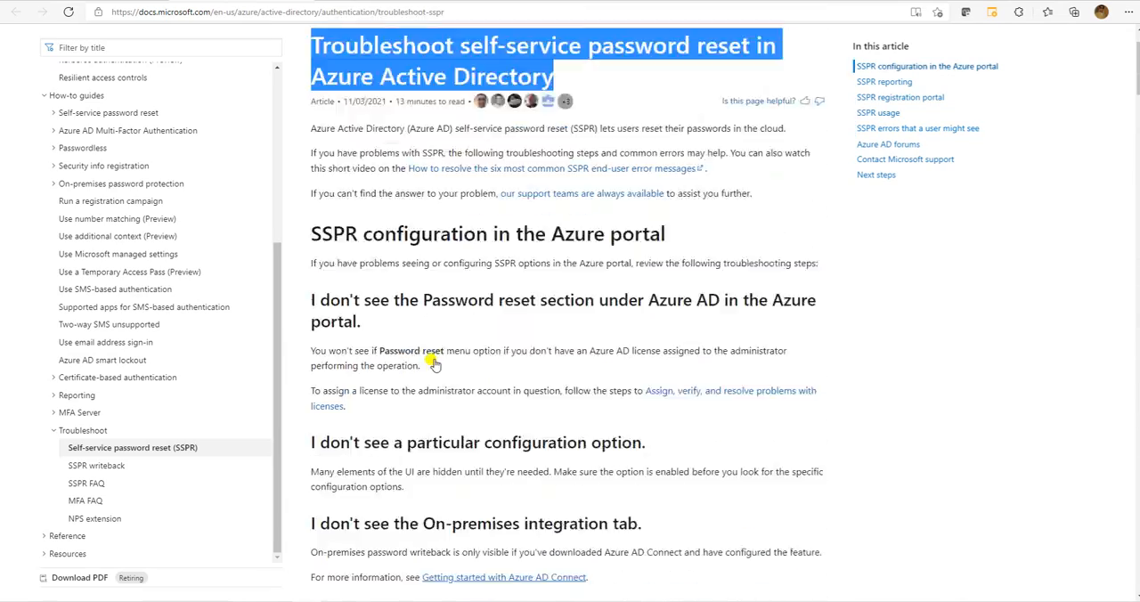
pyautogui.scroll(1, 433, 364)
pyautogui.click(135, 1)
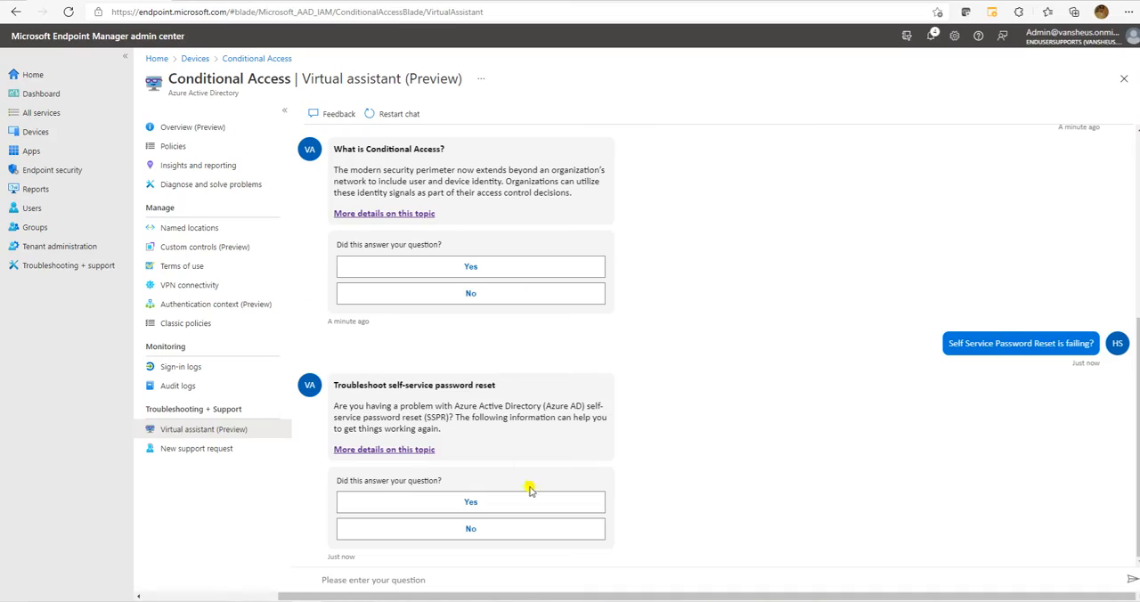
# Send the message "Thank You" to the virtual assistant and look back over the conversation.
pyautogui.click(442, 572)
pyautogui.write('T')
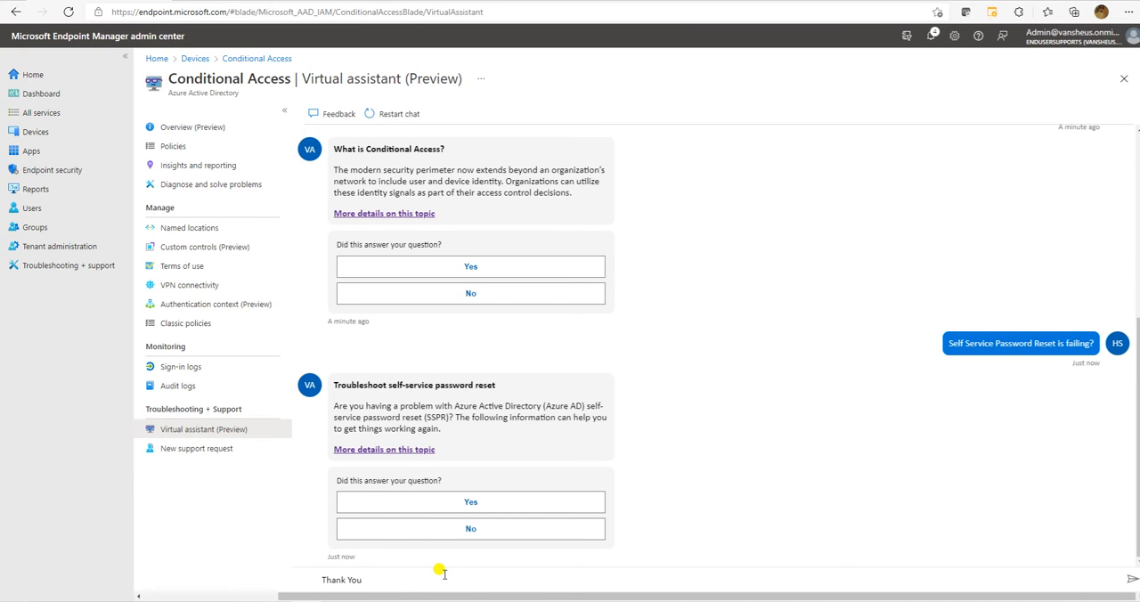
pyautogui.write('hank You')
pyautogui.press('Return')
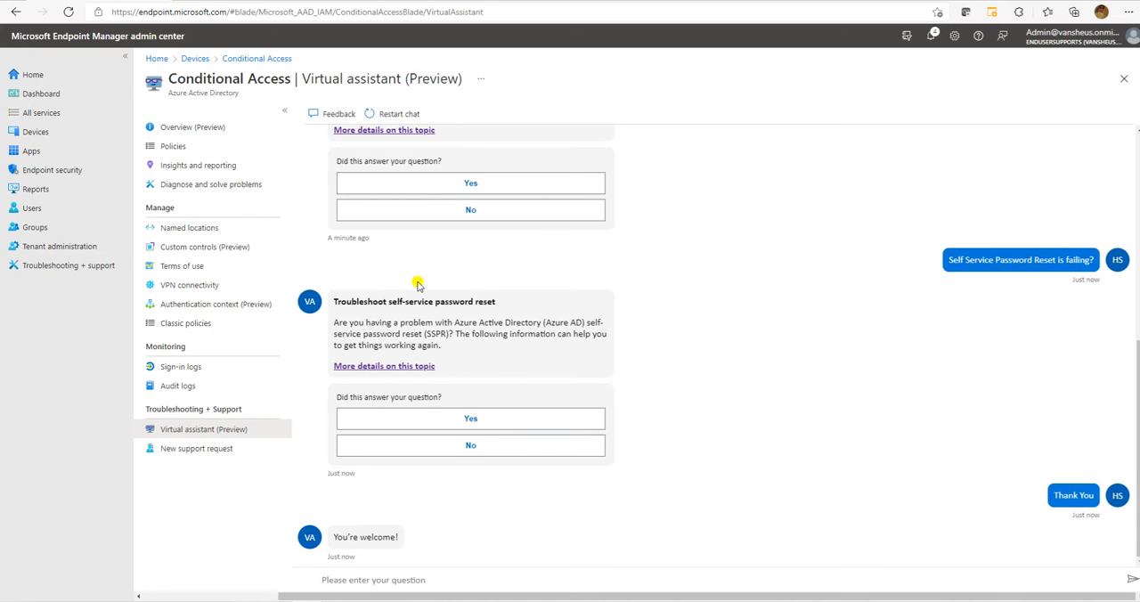
pyautogui.scroll(10, 415, 285)
# Open a new support request, try the Billing and Subscription management issue types, and set the issue type to Technical.
pyautogui.click(200, 449)
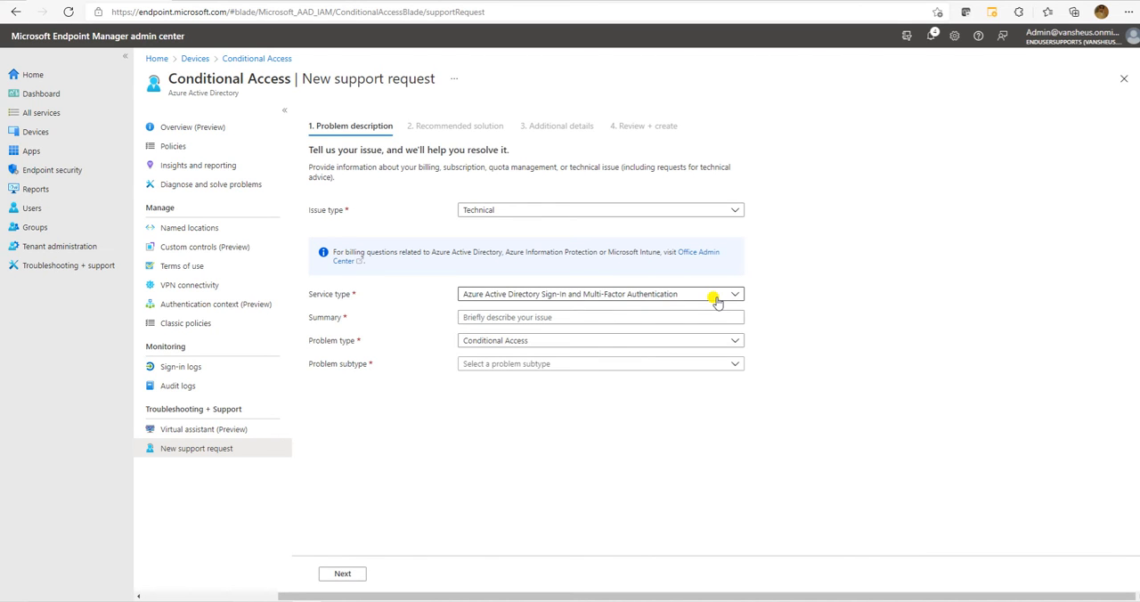
pyautogui.click(547, 211)
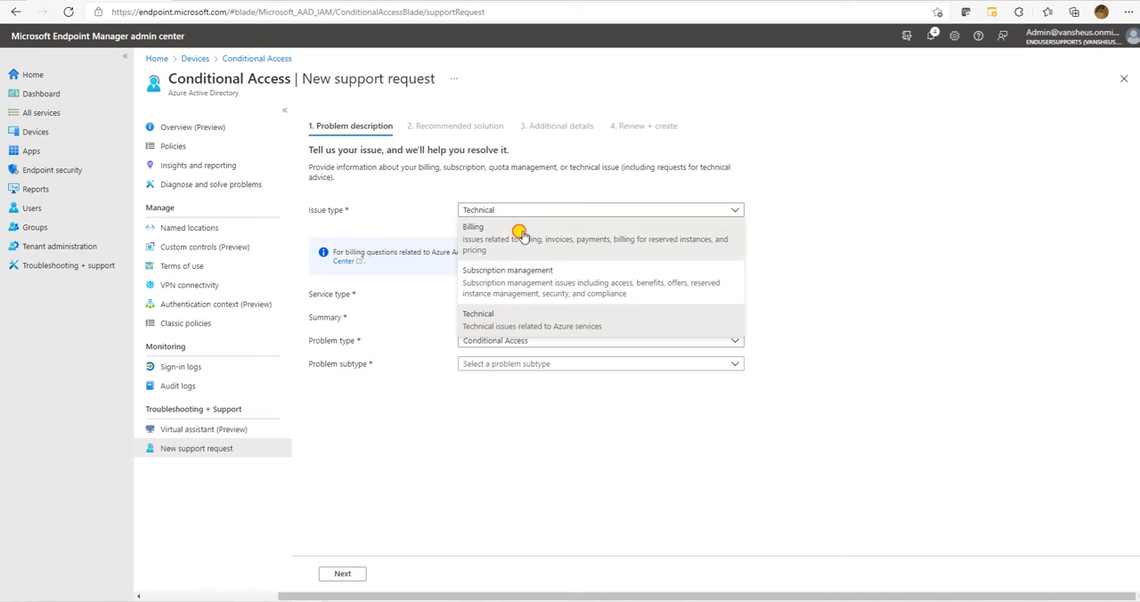
pyautogui.click(524, 230)
pyautogui.click(518, 211)
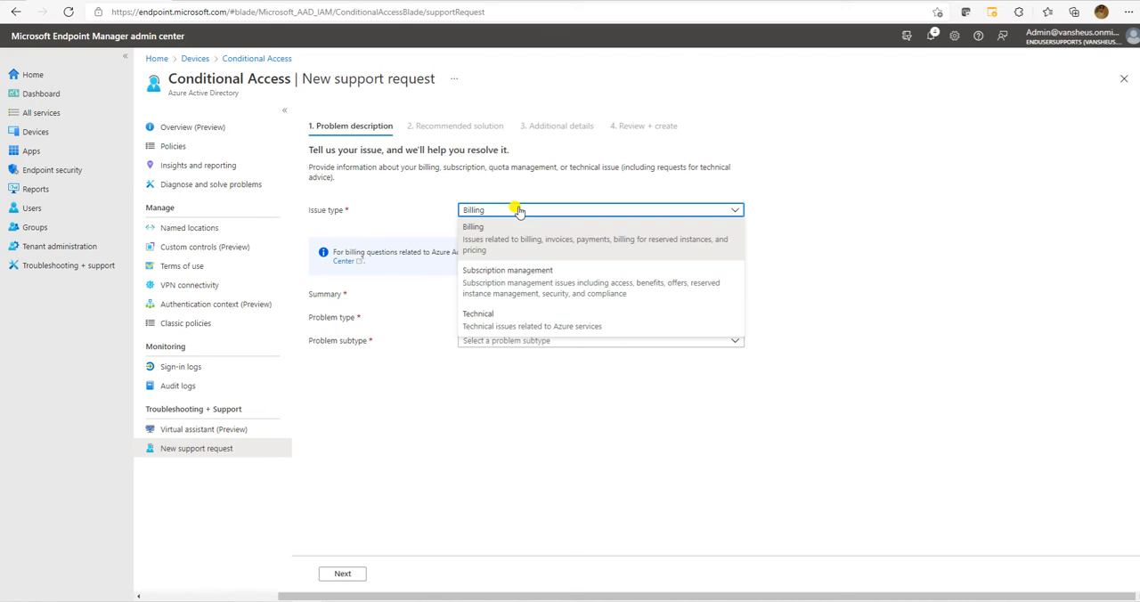
pyautogui.click(506, 272)
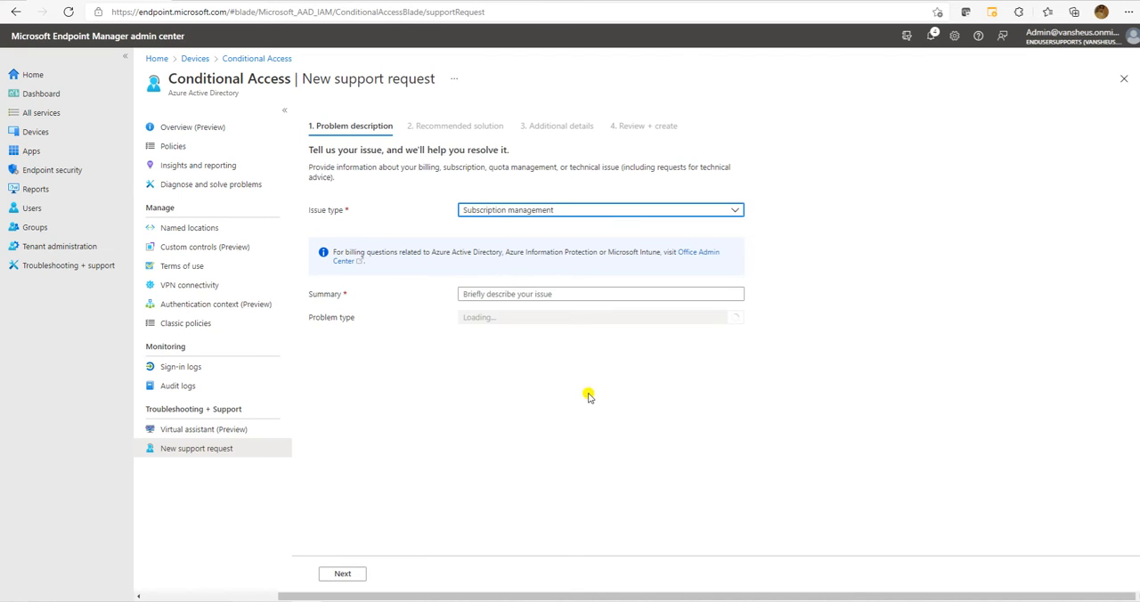
pyautogui.click(496, 213)
pyautogui.click(507, 324)
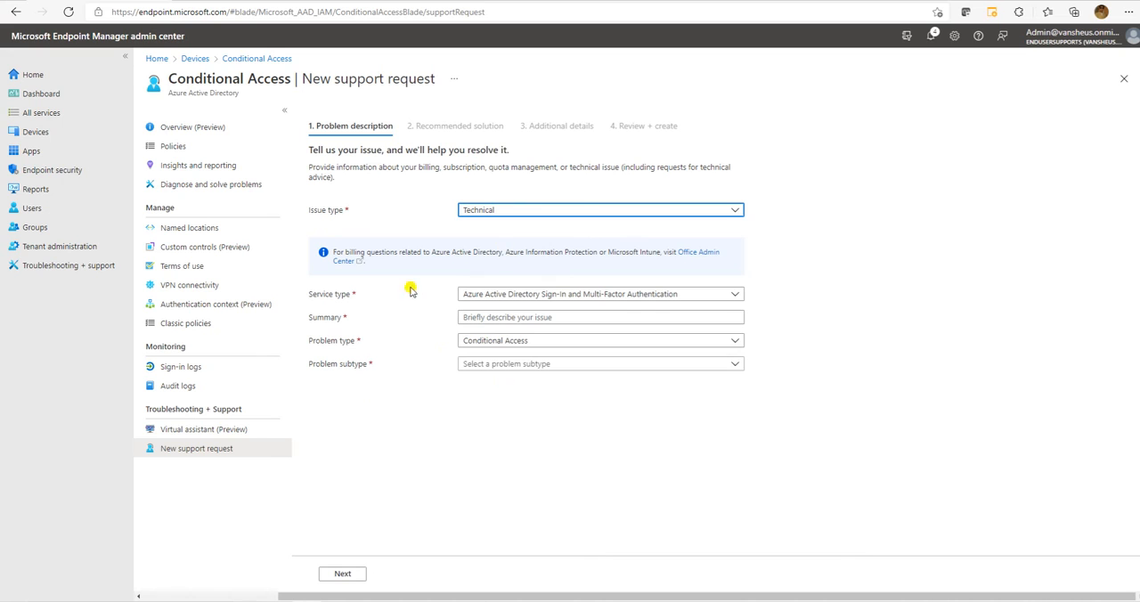
# Review the available service types, choose Azure Active Directory Sign-In and Multi-Factor Authentication, and activate the Summary field.
pyautogui.click(595, 295)
pyautogui.scroll(-2, 534, 401)
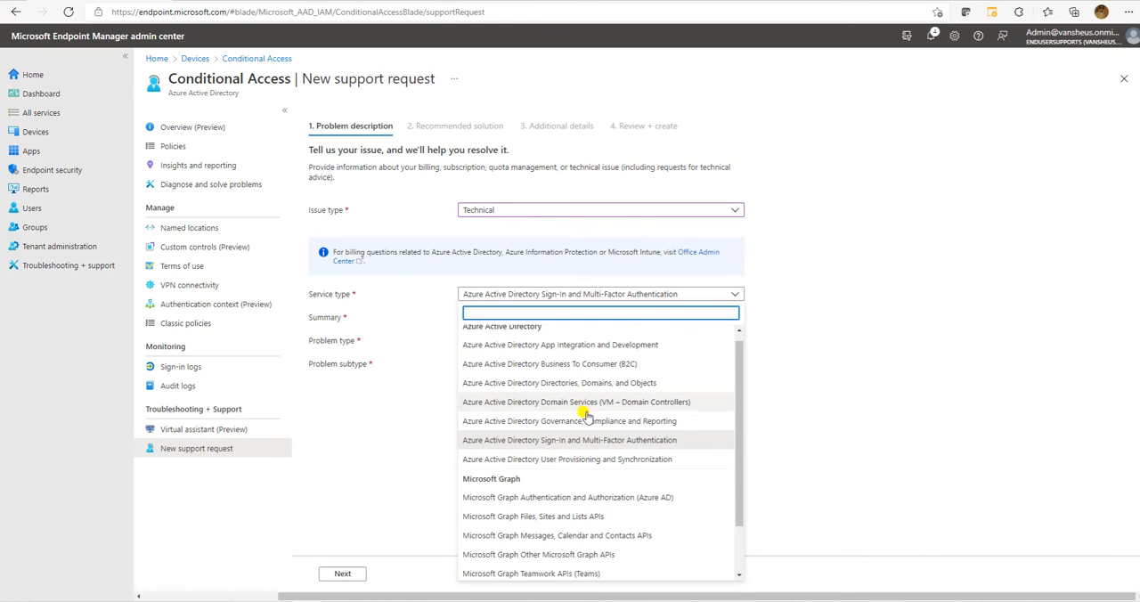
pyautogui.scroll(2, 570, 374)
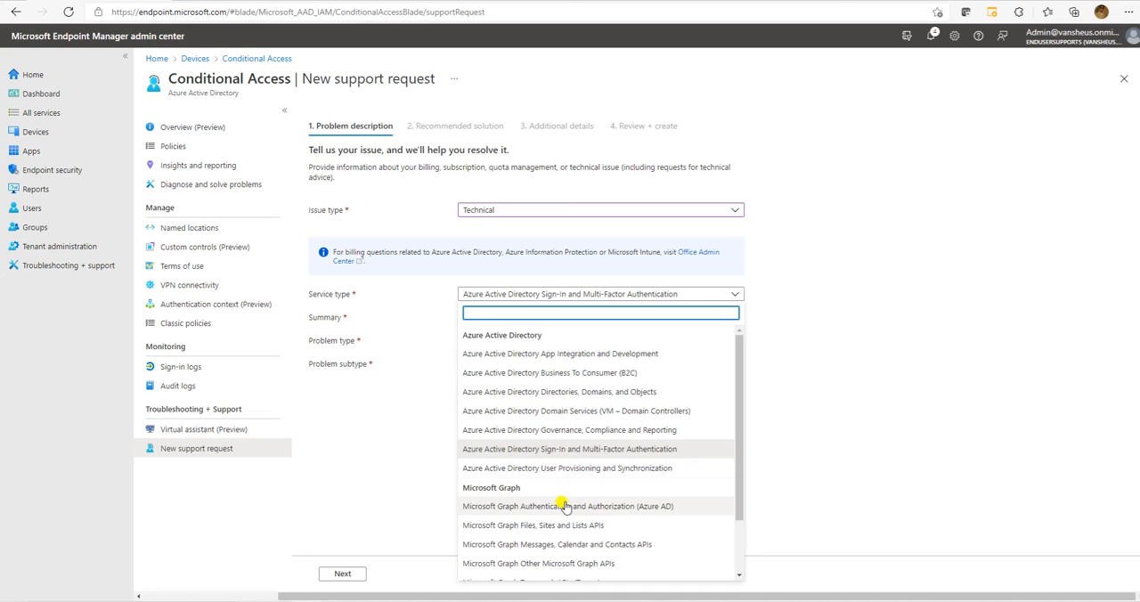
pyautogui.click(608, 450)
pyautogui.click(529, 317)
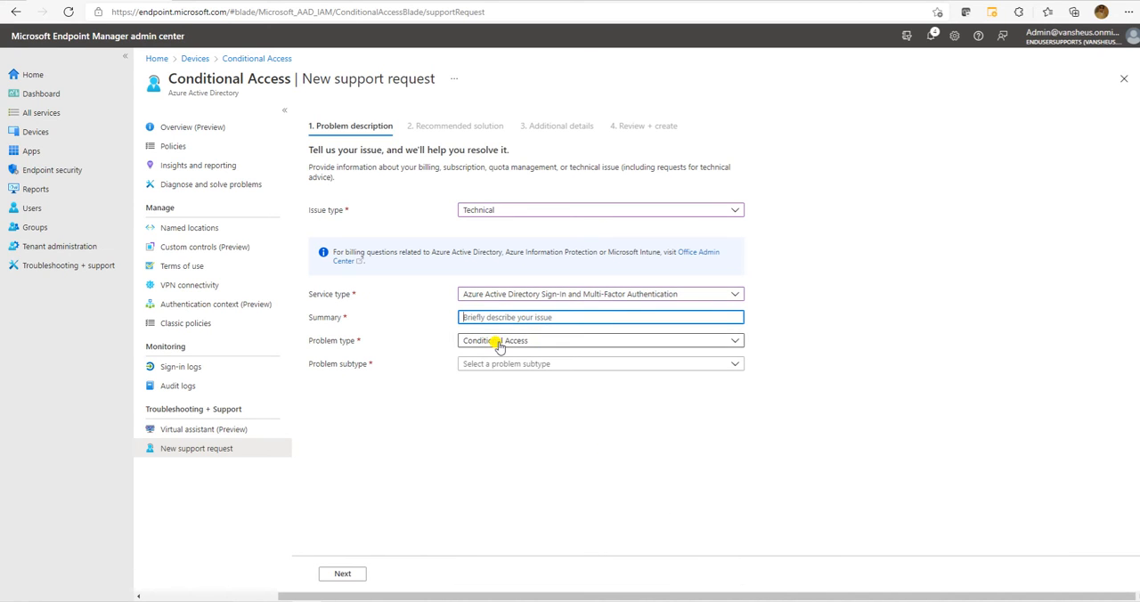
# Set the problem type to Multi-Factor Authentication (MFA) and the subtype to MFA Registration, and try to continue with an empty summary.
pyautogui.click(499, 342)
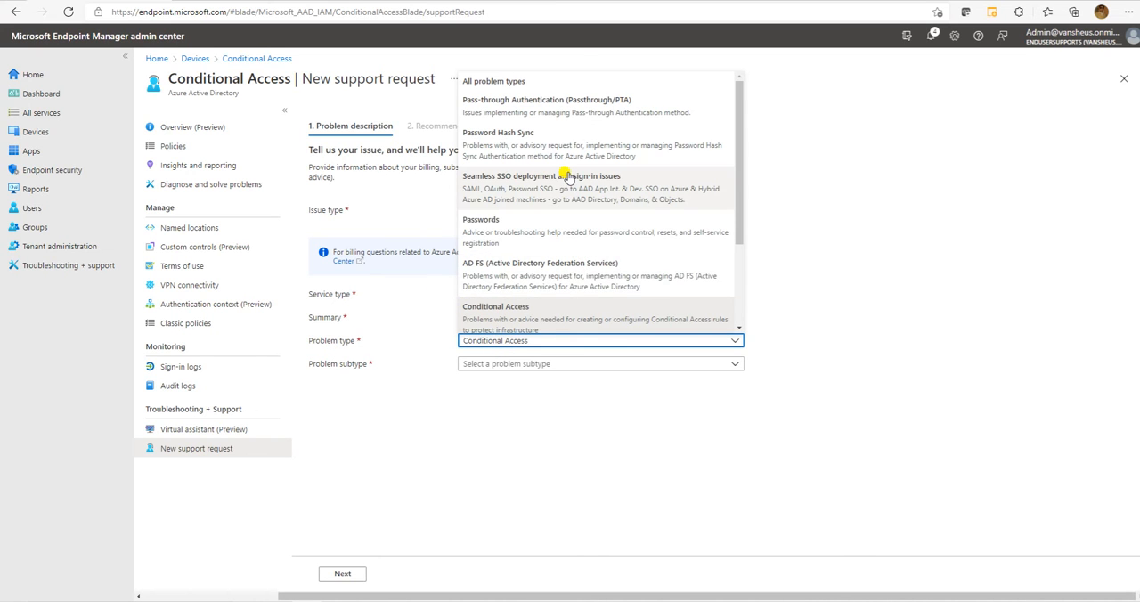
pyautogui.scroll(-3, 588, 210)
pyautogui.click(534, 278)
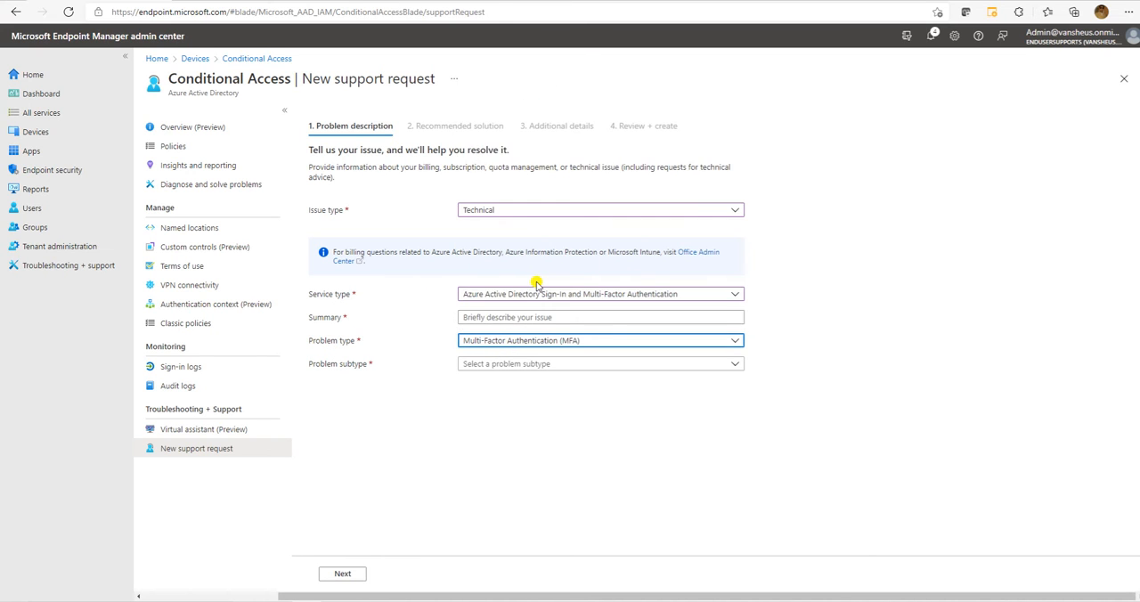
pyautogui.click(507, 364)
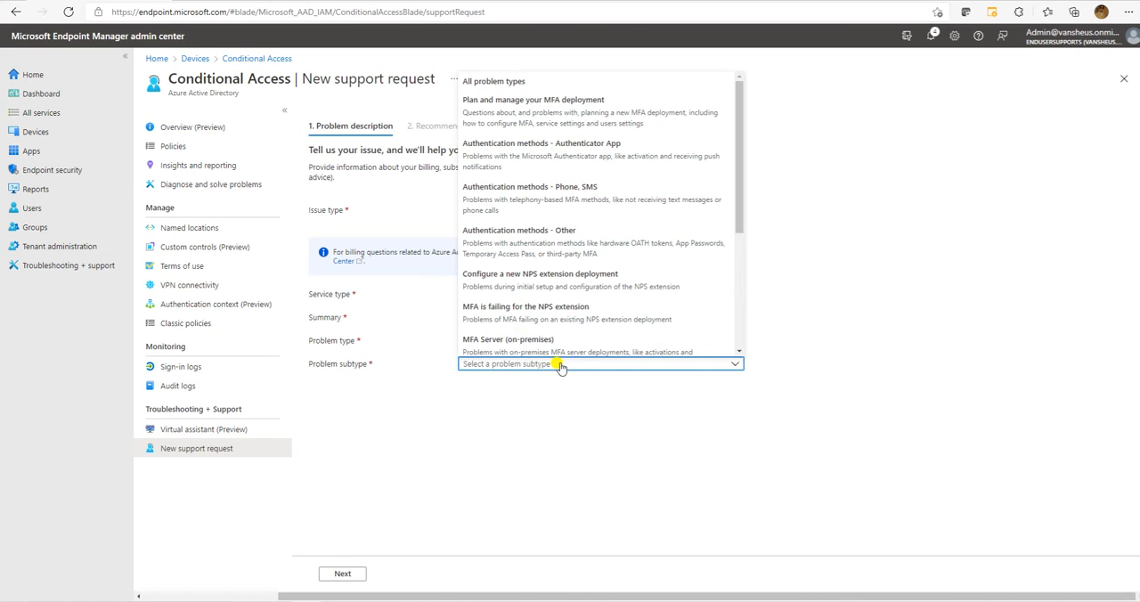
pyautogui.scroll(-3, 528, 217)
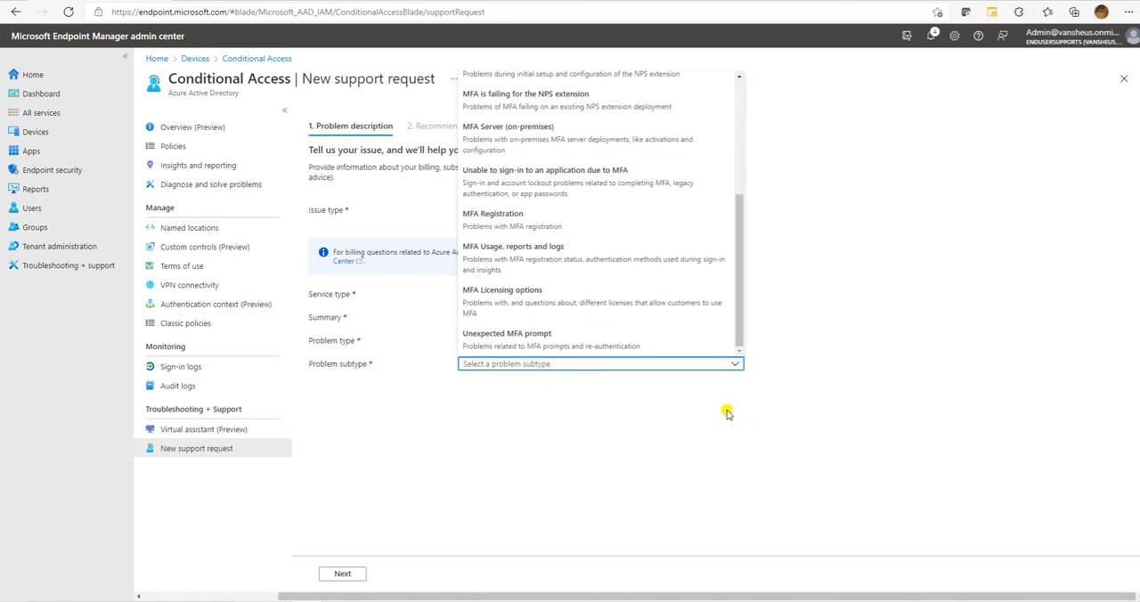
pyautogui.click(519, 213)
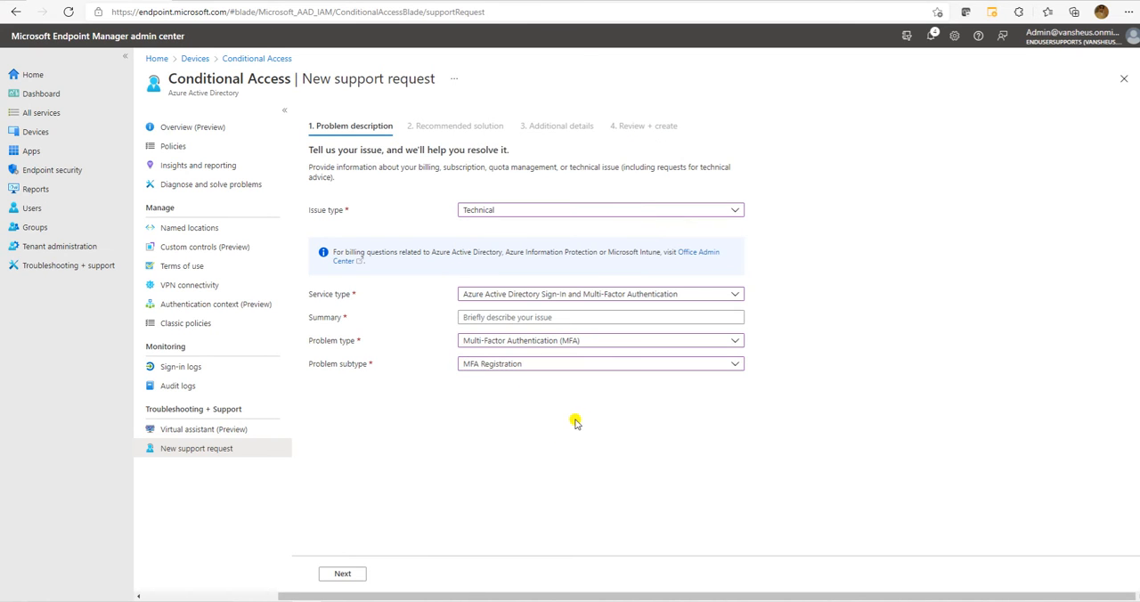
pyautogui.click(488, 317)
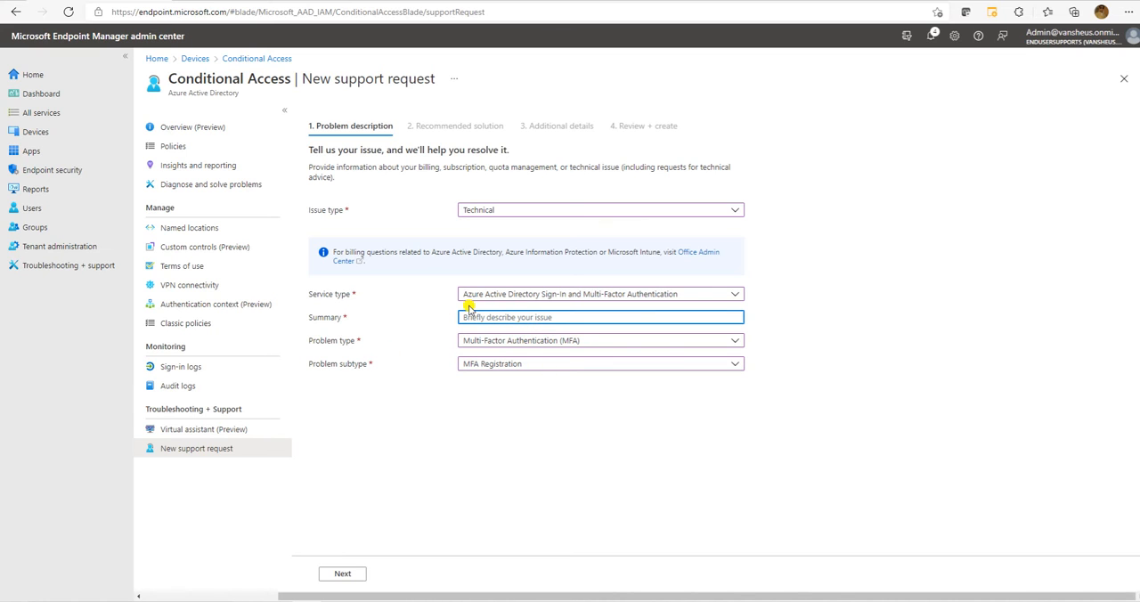
pyautogui.click(344, 574)
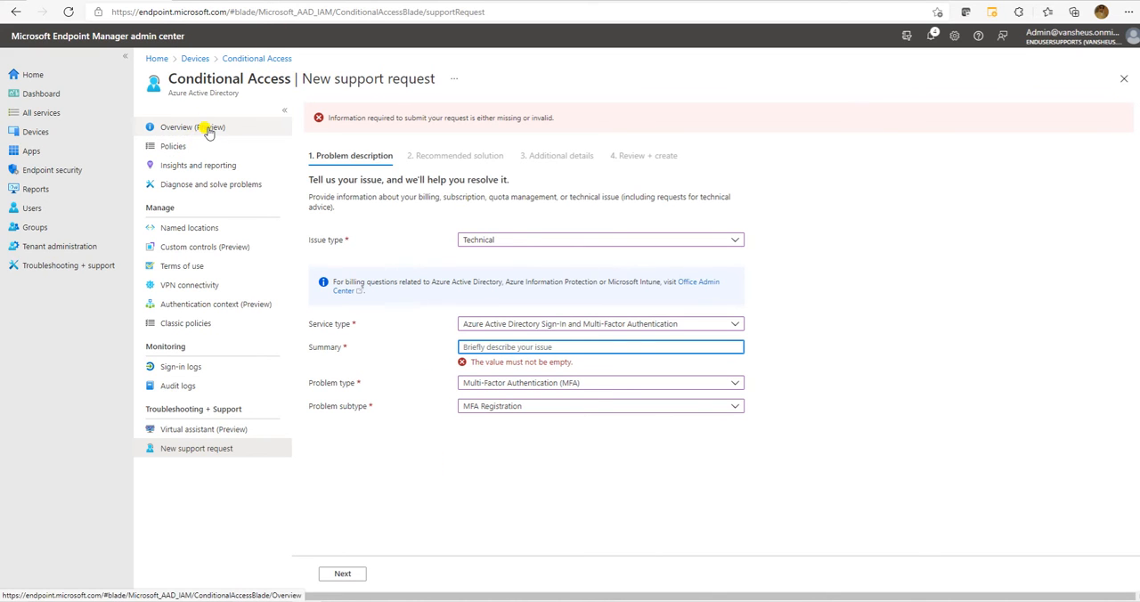
# Discard the support request and start a new Conditional Access policy from templates, using the Identities category.
pyautogui.click(164, 153)
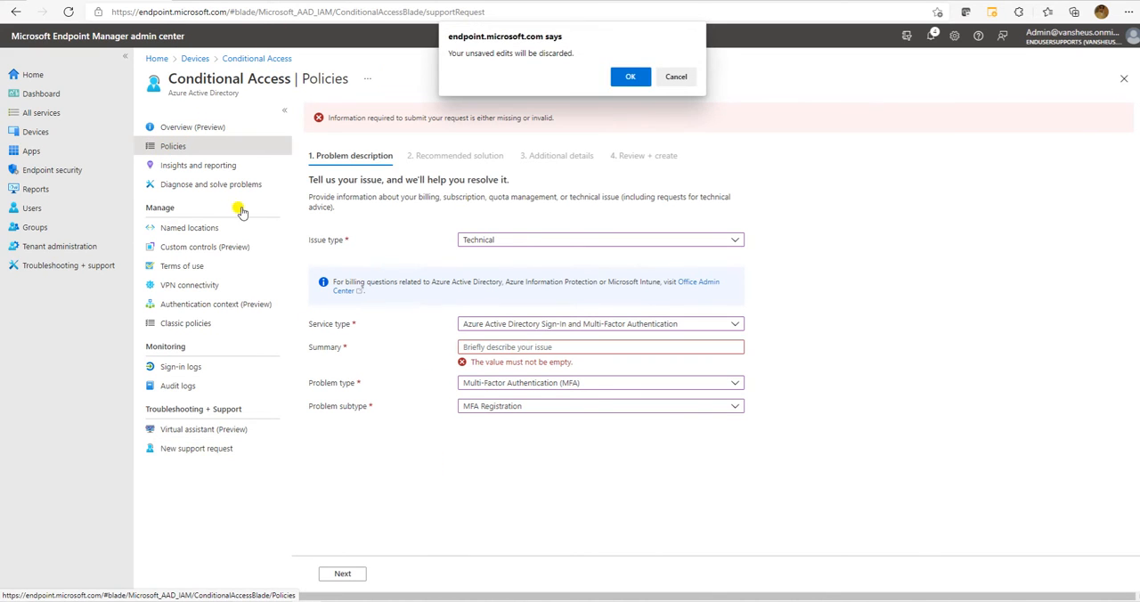
pyautogui.click(619, 75)
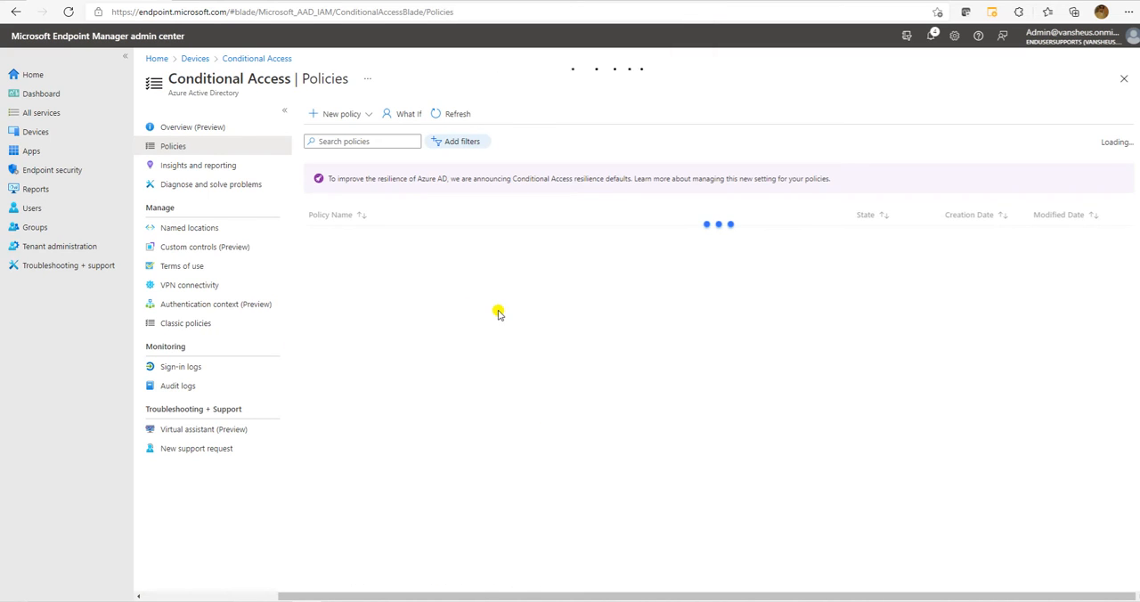
pyautogui.click(363, 114)
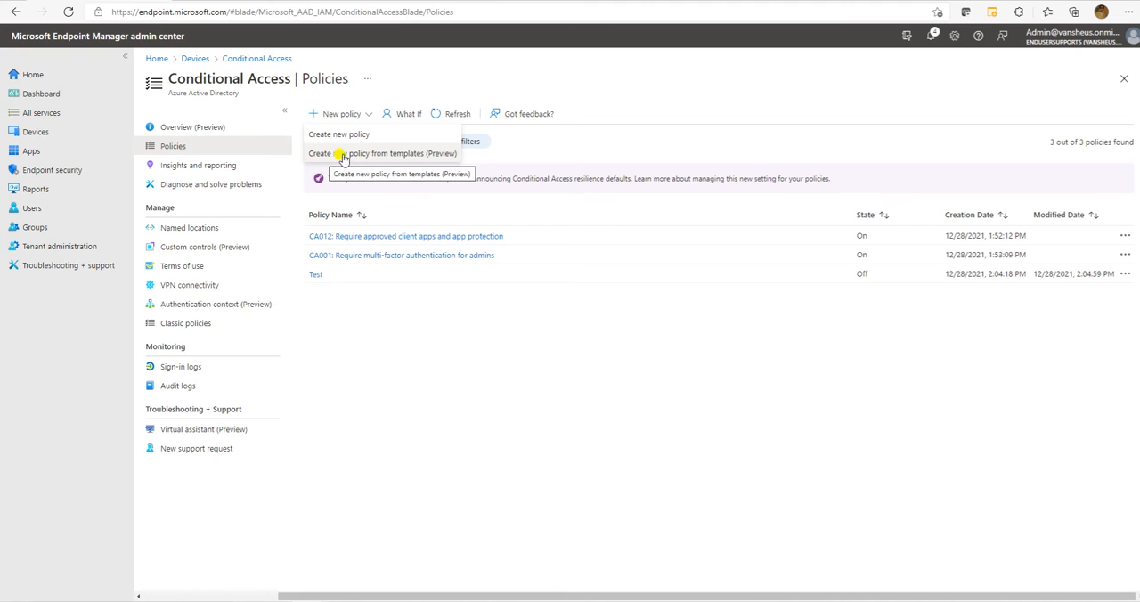
pyautogui.click(388, 156)
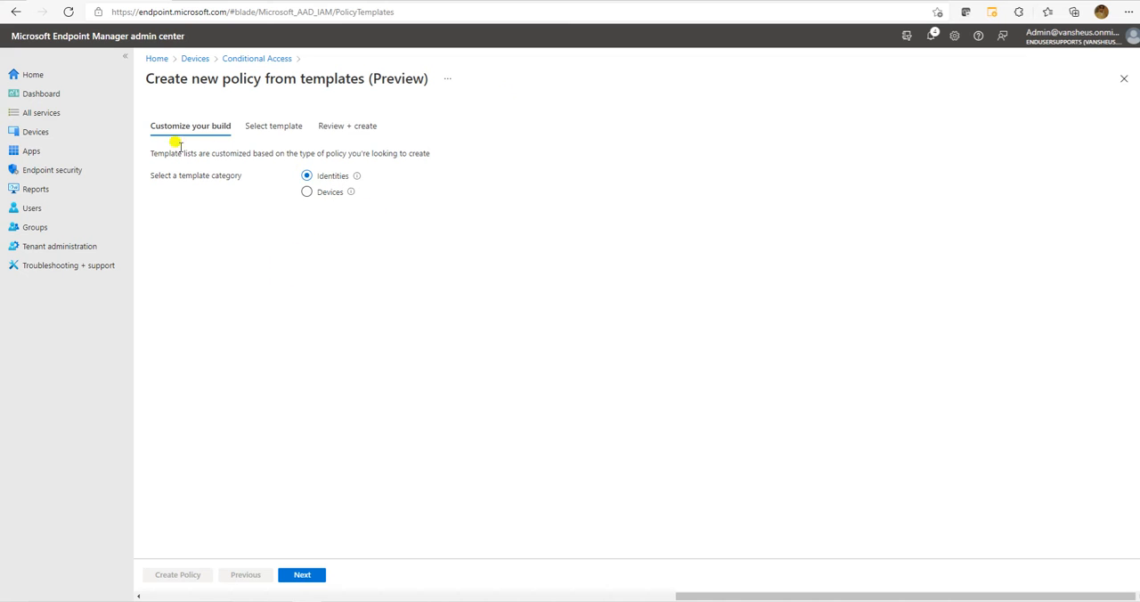
pyautogui.click(303, 575)
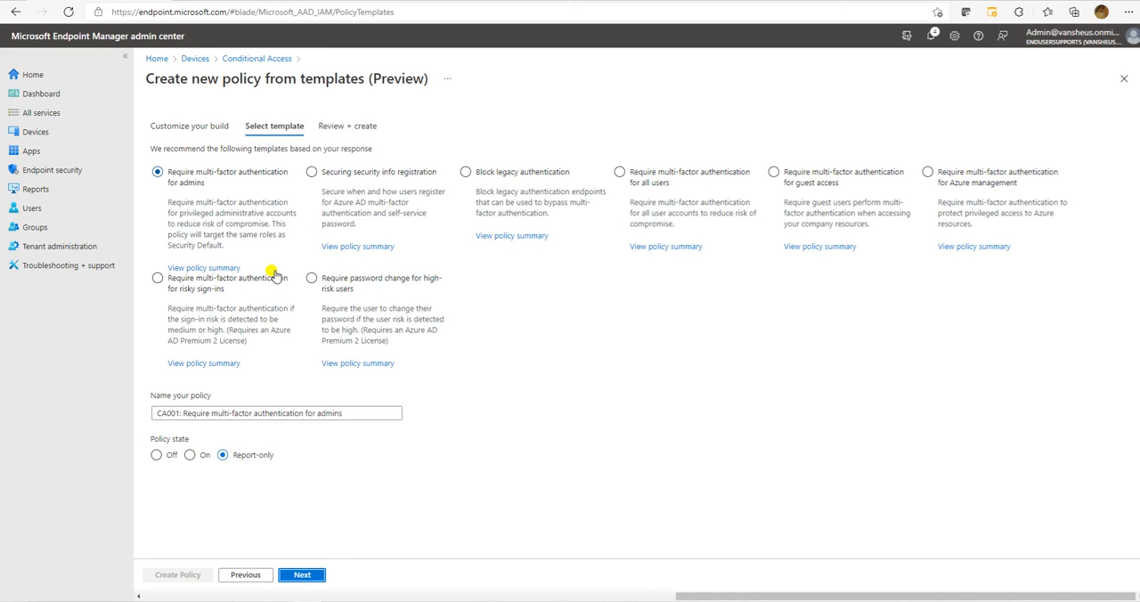
# Open the policy summary of the Require multi-factor authentication for admins template and examine its Assignments and Users and groups sections.
pyautogui.click(223, 267)
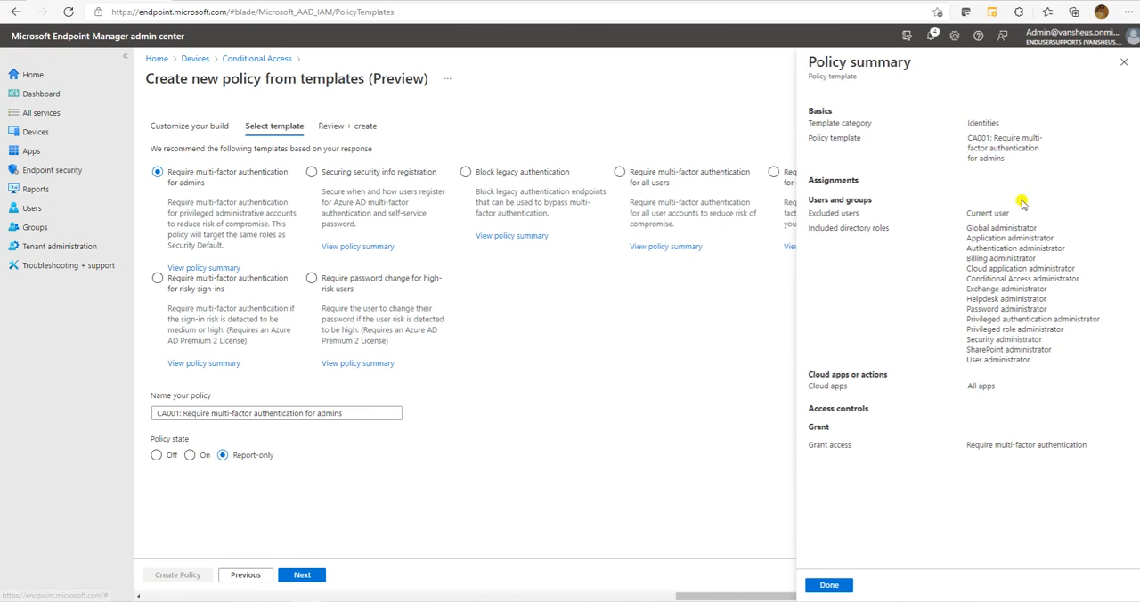
pyautogui.moveTo(1109, 454); pyautogui.dragTo(921, 178)
pyautogui.click(921, 180)
pyautogui.doubleClick(813, 180)
pyautogui.moveTo(812, 200); pyautogui.dragTo(871, 200)
pyautogui.click(838, 212)
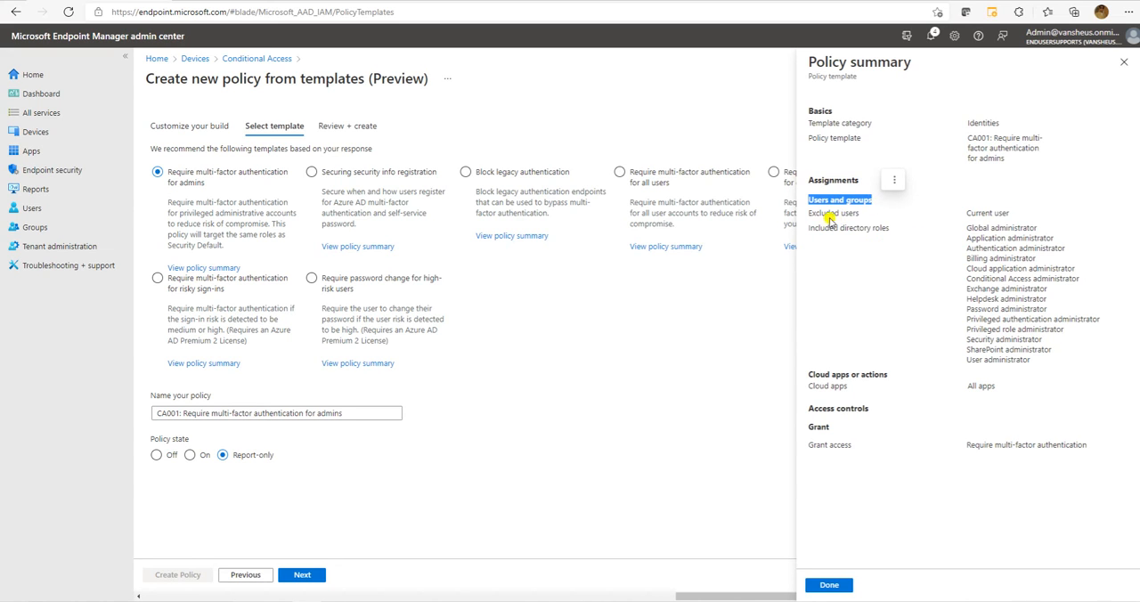
# Examine the excluded users and the included directory roles in the admins template summary, and close the summary.
pyautogui.moveTo(1017, 215); pyautogui.dragTo(960, 214)
pyautogui.click(852, 254)
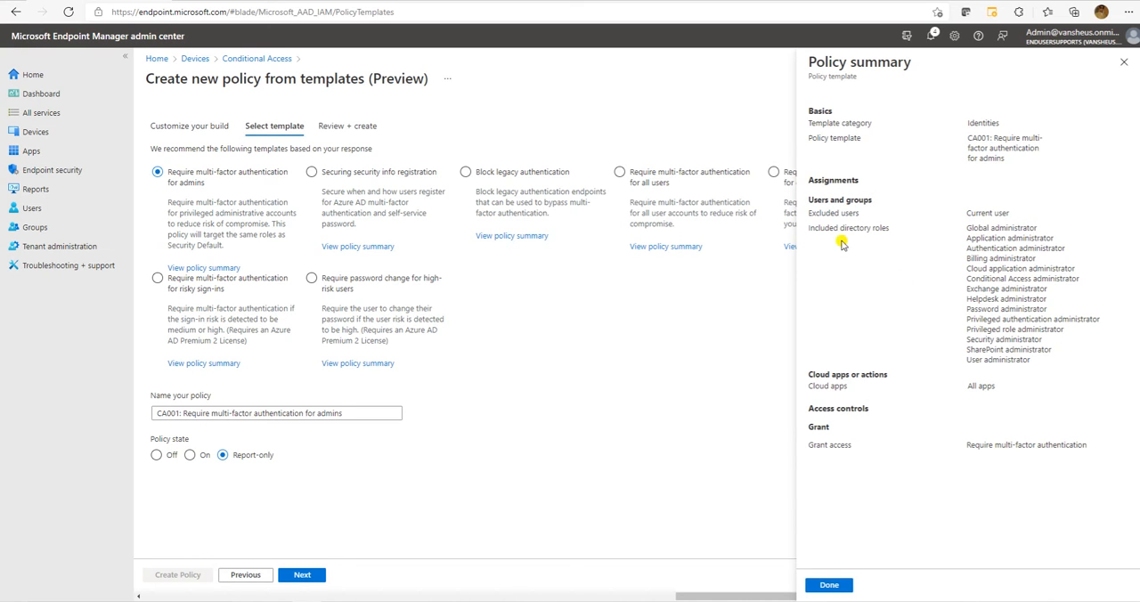
pyautogui.moveTo(807, 228); pyautogui.dragTo(894, 232)
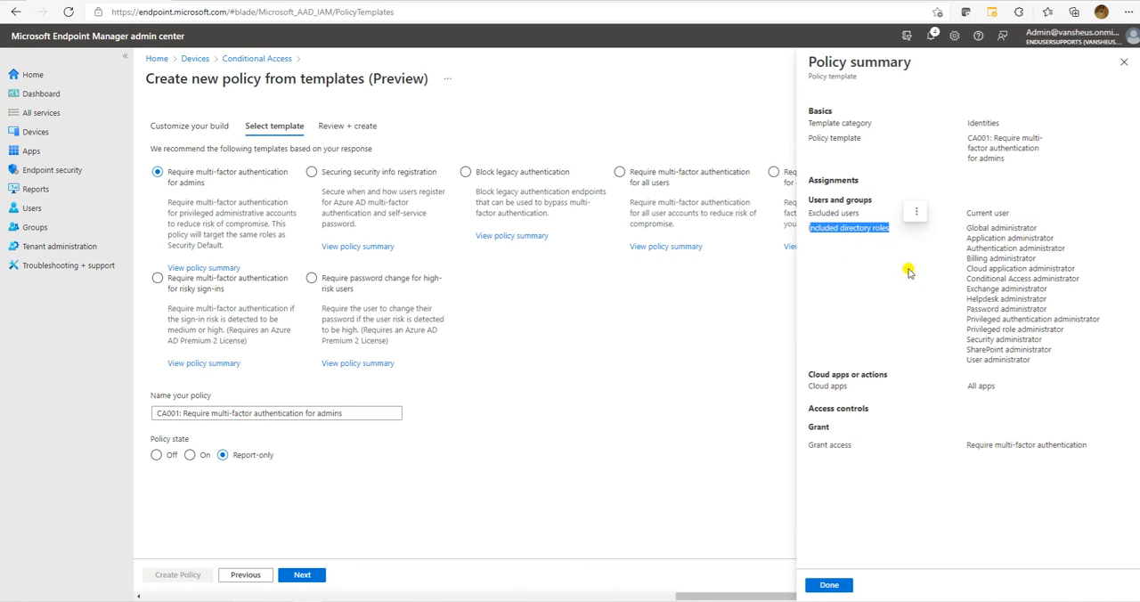
pyautogui.click(988, 257)
pyautogui.moveTo(1042, 370); pyautogui.dragTo(965, 226)
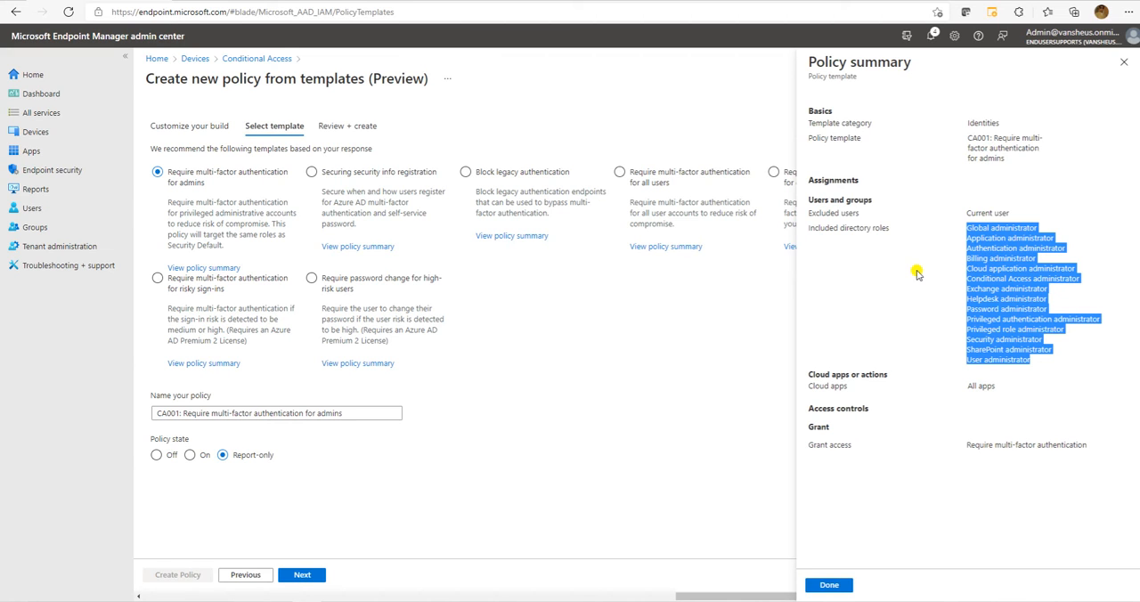
pyautogui.click(1124, 62)
# Select the Securing security info registration template and examine the template category and included users in its policy summary.
pyautogui.click(361, 174)
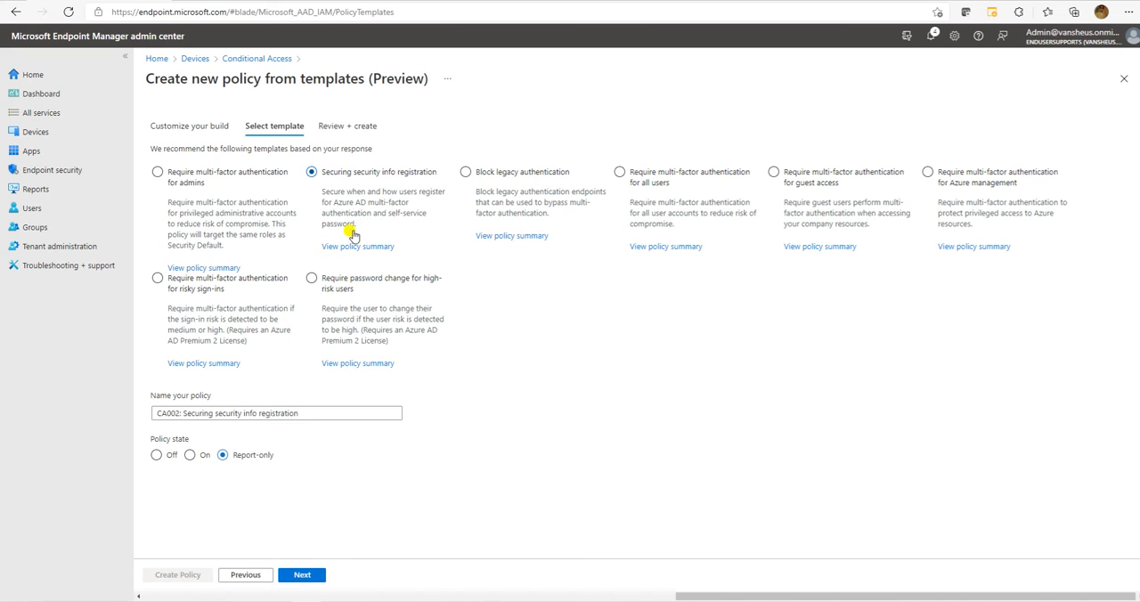
pyautogui.click(384, 251)
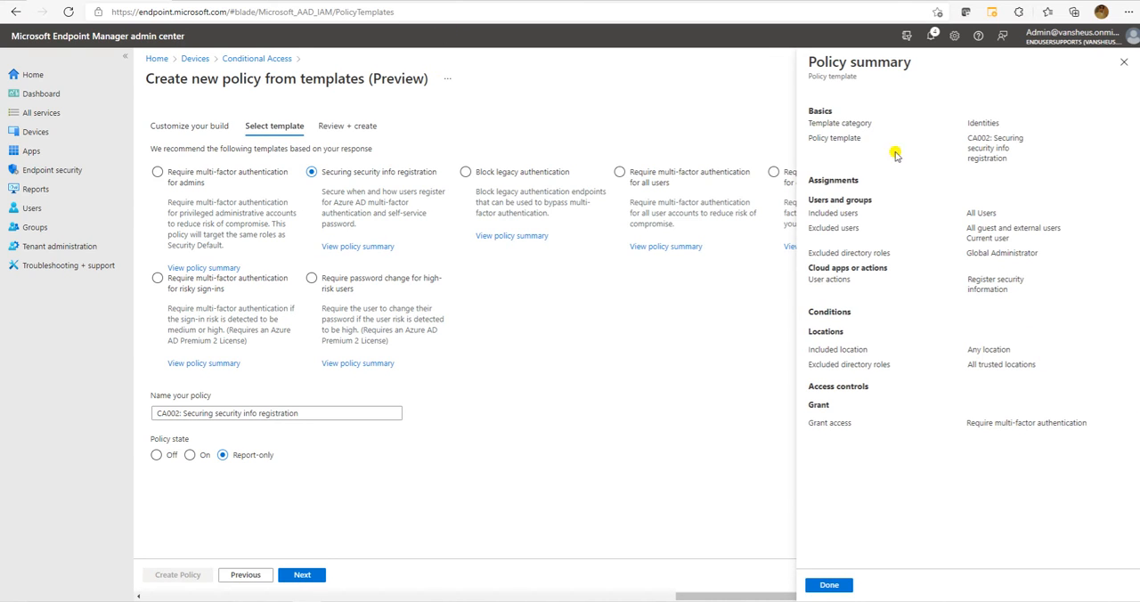
pyautogui.moveTo(967, 114); pyautogui.dragTo(999, 116)
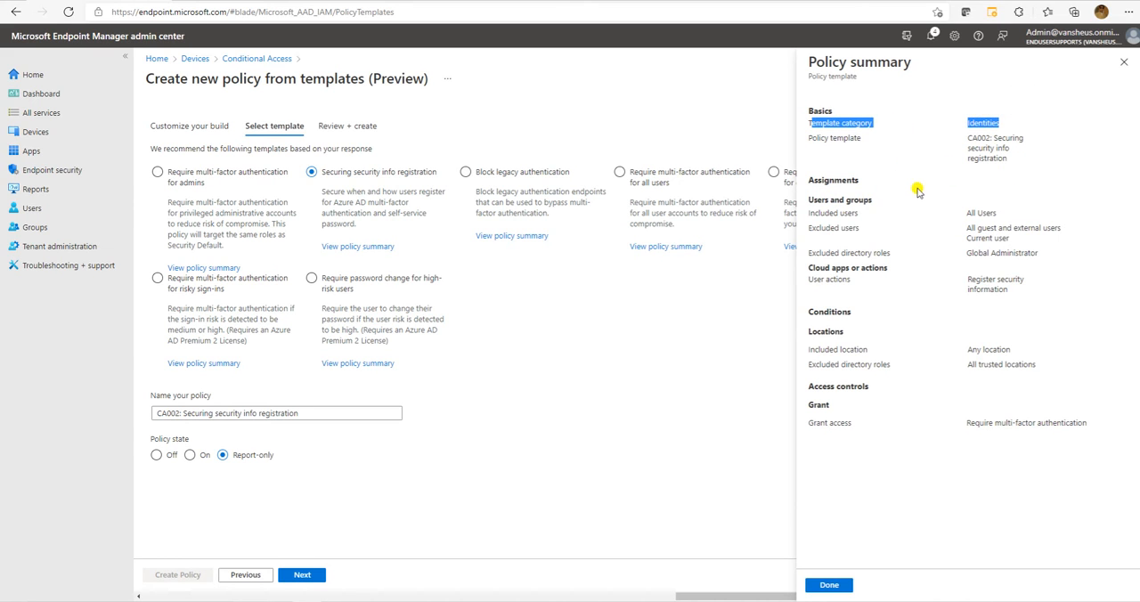
pyautogui.moveTo(807, 198); pyautogui.dragTo(881, 202)
pyautogui.moveTo(808, 214); pyautogui.dragTo(962, 215)
pyautogui.click(868, 236)
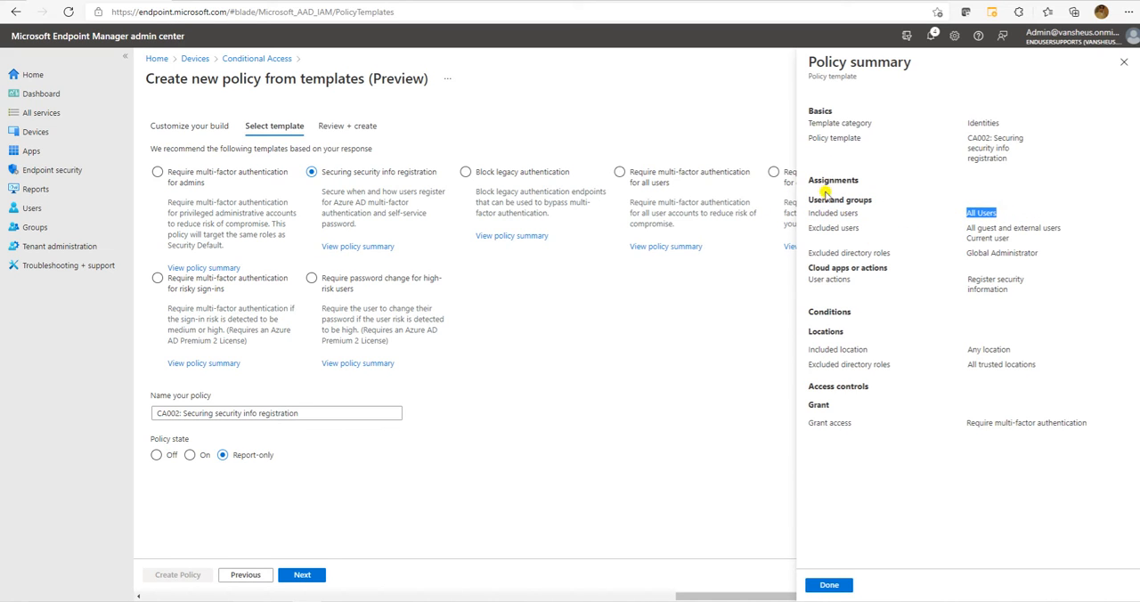
# Compare the excluded users with the included users under the Assignments of the security info registration summary.
pyautogui.moveTo(807, 229); pyautogui.dragTo(891, 233)
pyautogui.click(968, 240)
pyautogui.moveTo(966, 228); pyautogui.dragTo(989, 227)
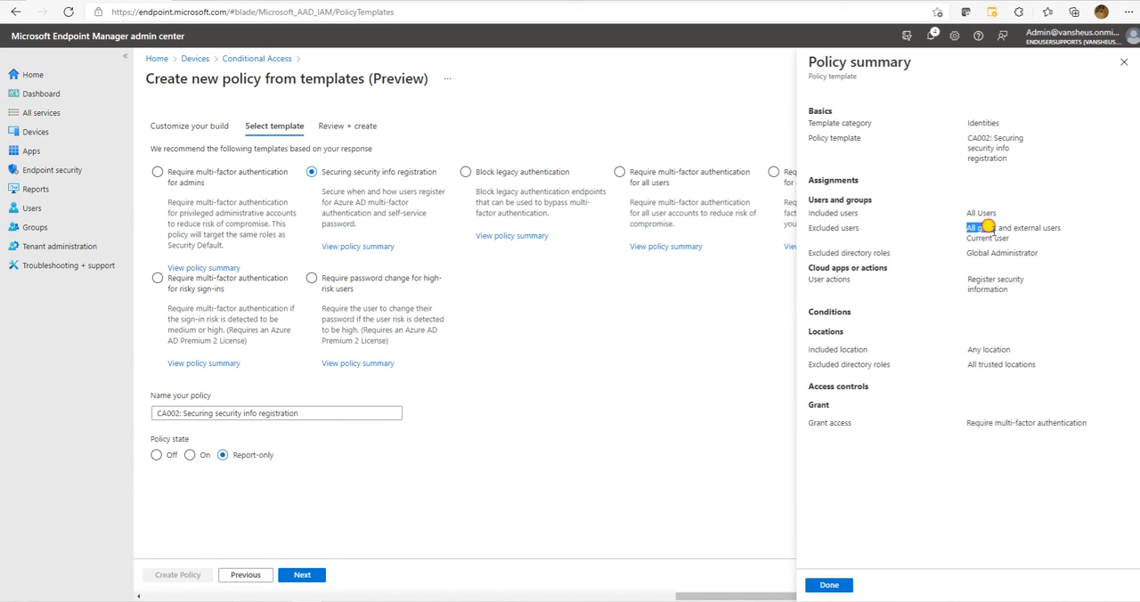
pyautogui.click(1008, 232)
pyautogui.moveTo(1013, 228); pyautogui.dragTo(815, 184)
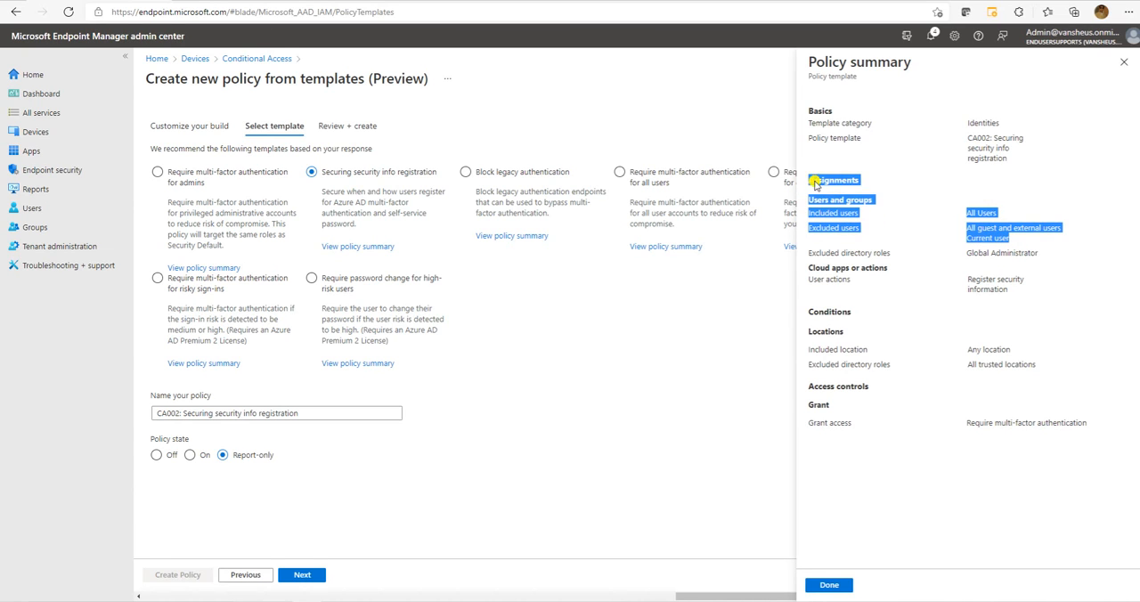
pyautogui.click(976, 218)
pyautogui.moveTo(1000, 213); pyautogui.dragTo(959, 216)
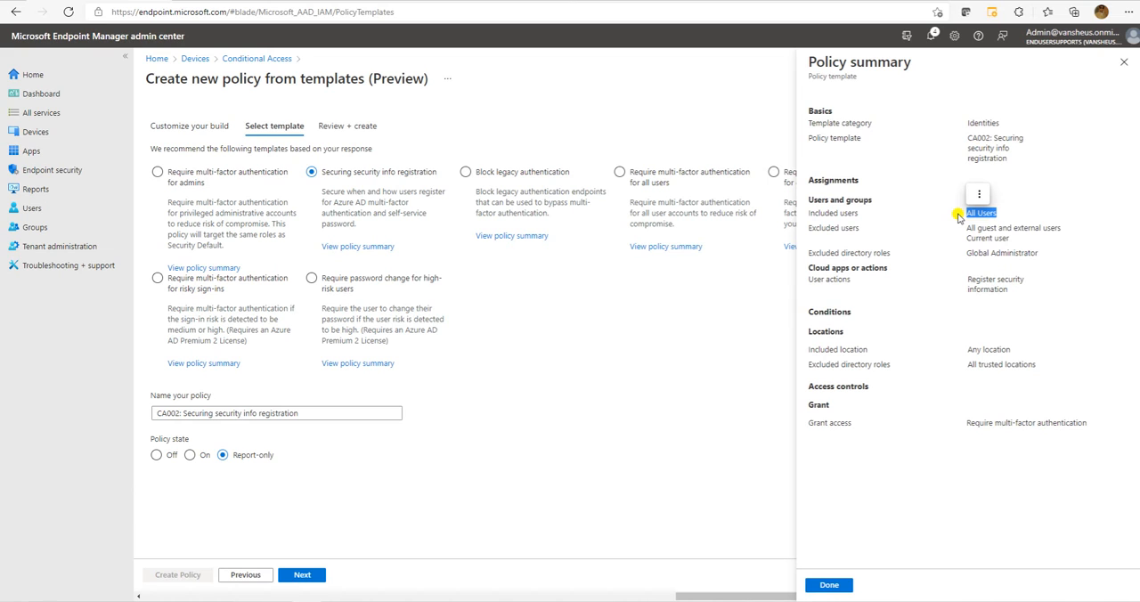
pyautogui.click(960, 389)
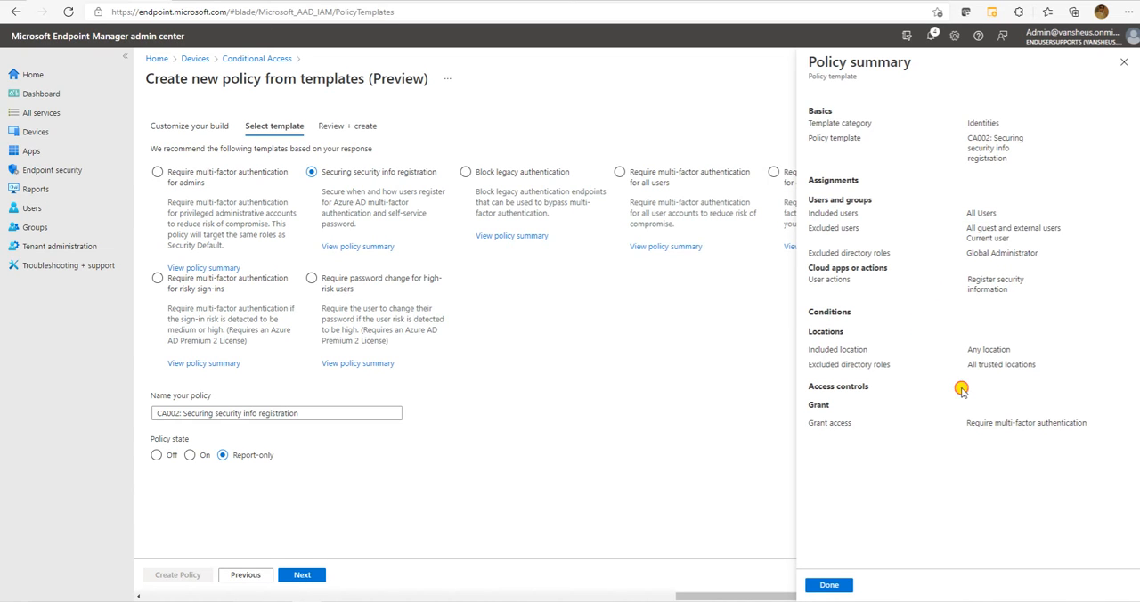
# Examine the excluded directory roles alongside the excluded users in the security info registration summary.
pyautogui.moveTo(804, 255); pyautogui.dragTo(904, 257)
pyautogui.click(913, 272)
pyautogui.moveTo(811, 253); pyautogui.dragTo(1042, 255)
pyautogui.click(975, 291)
pyautogui.moveTo(964, 254); pyautogui.dragTo(1017, 236)
pyautogui.click(895, 290)
pyautogui.click(979, 230)
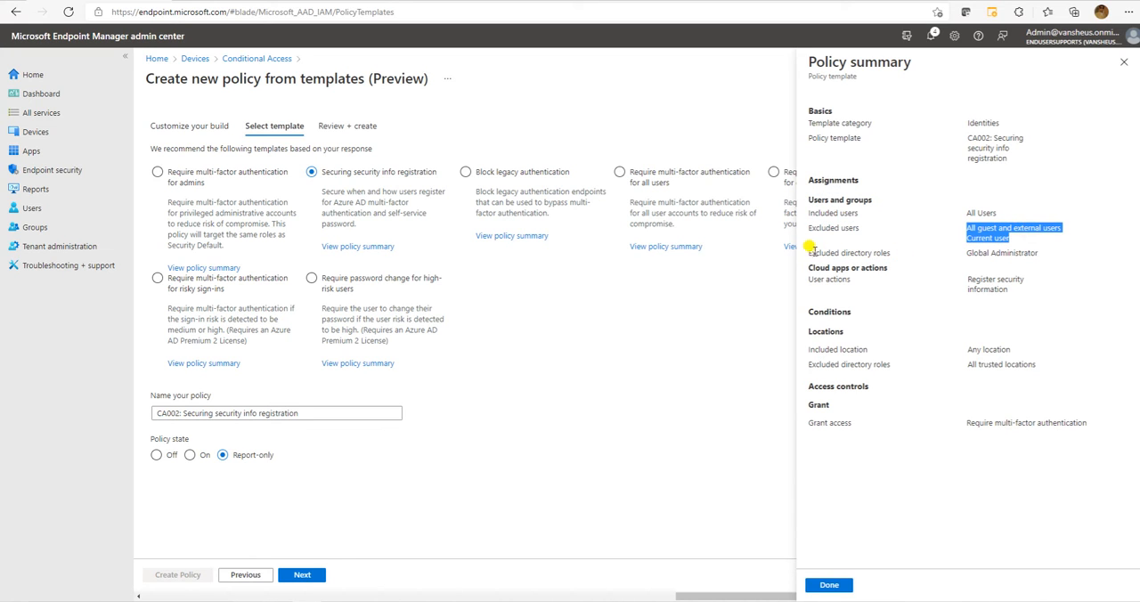
pyautogui.moveTo(807, 253); pyautogui.dragTo(936, 256)
pyautogui.click(971, 256)
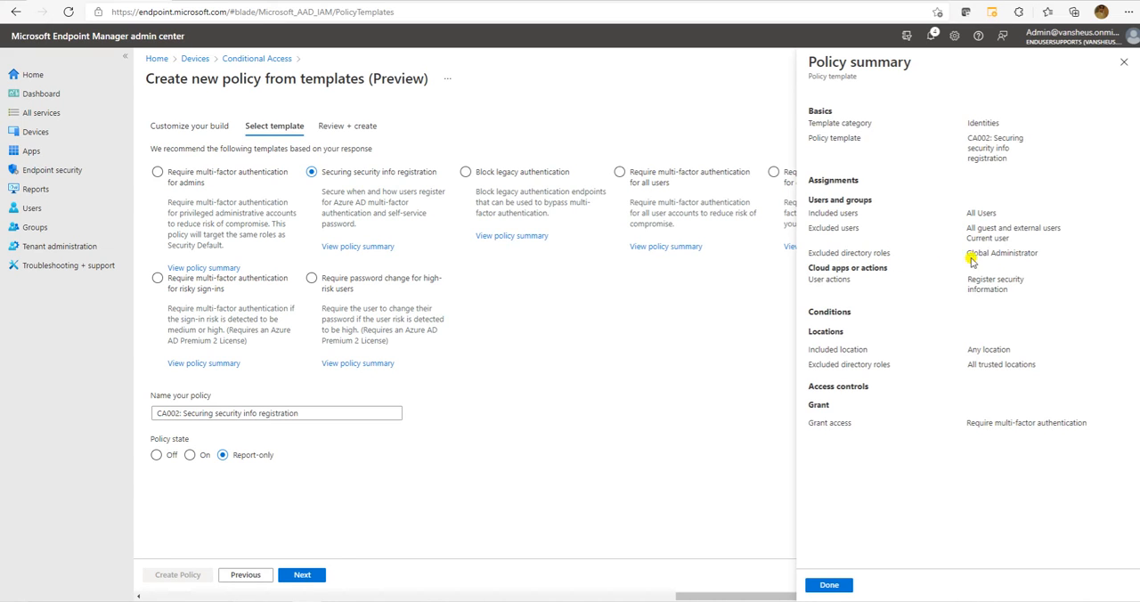
pyautogui.moveTo(1042, 255); pyautogui.dragTo(967, 254)
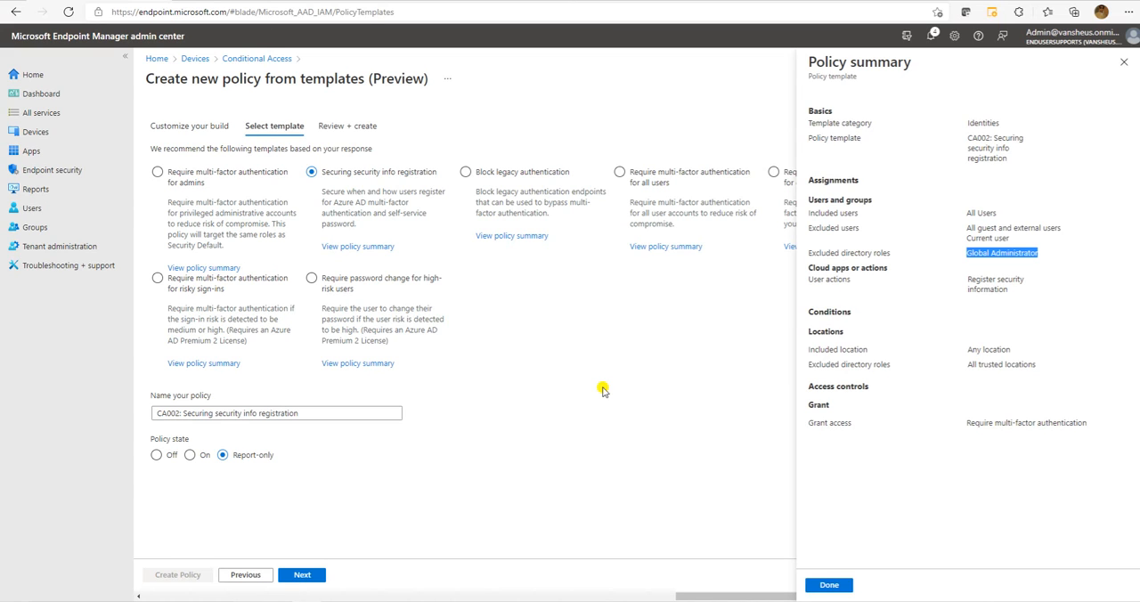
# Review the user actions, location conditions and grant access control in the security info registration summary, and close it.
pyautogui.moveTo(807, 279); pyautogui.dragTo(1011, 293)
pyautogui.moveTo(808, 348); pyautogui.dragTo(870, 349)
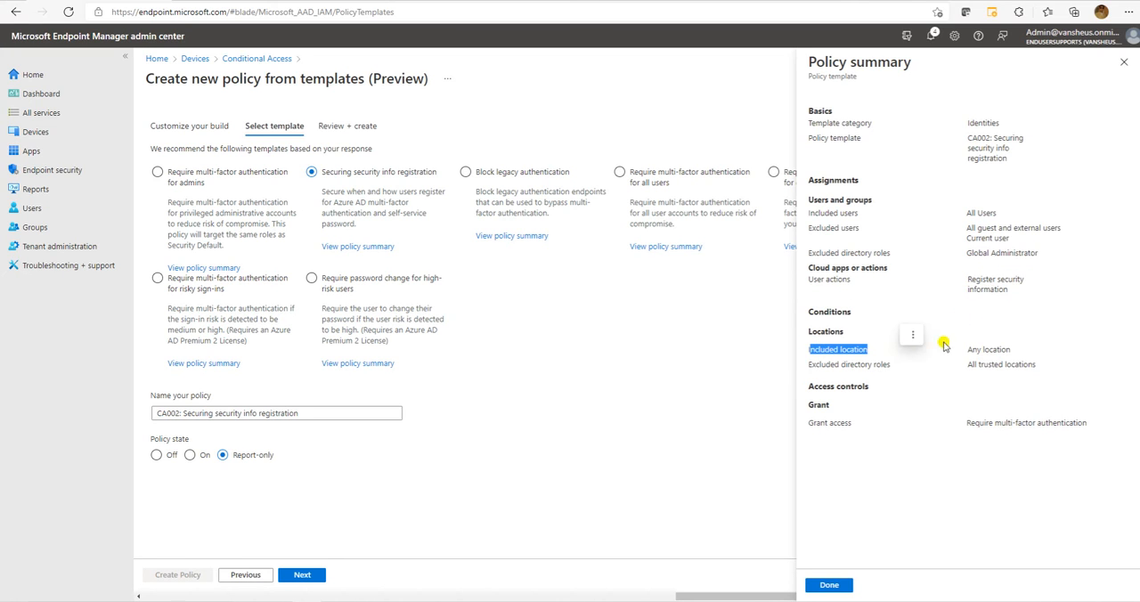
pyautogui.moveTo(973, 349); pyautogui.dragTo(1020, 349)
pyautogui.moveTo(807, 364); pyautogui.dragTo(891, 364)
pyautogui.moveTo(969, 364); pyautogui.dragTo(1036, 364)
pyautogui.click(960, 389)
pyautogui.moveTo(808, 423); pyautogui.dragTo(853, 424)
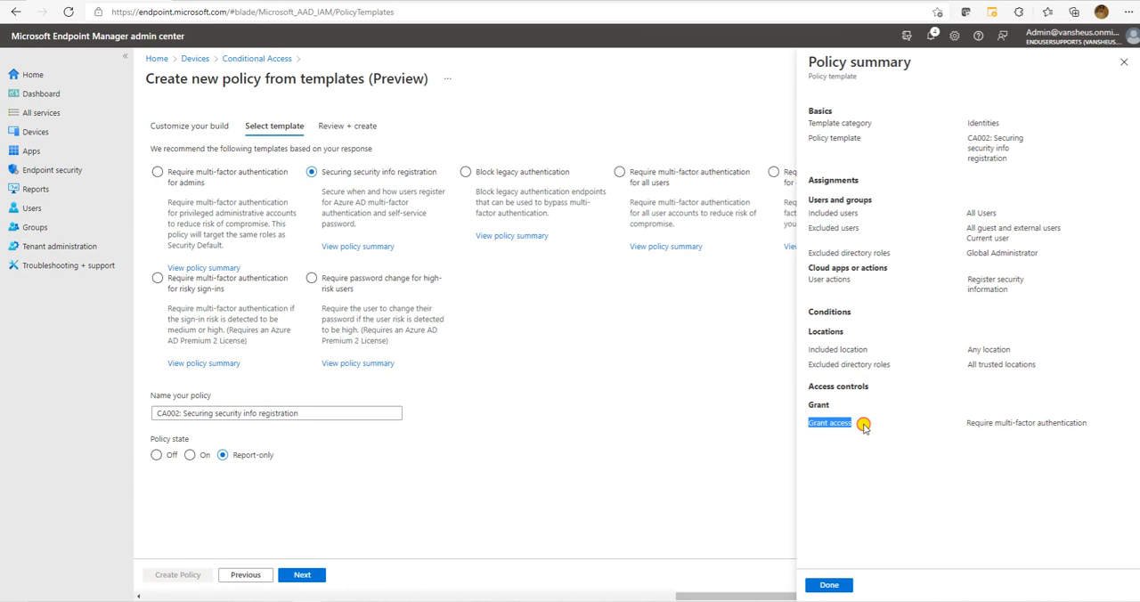
pyautogui.moveTo(967, 423); pyautogui.dragTo(1114, 409)
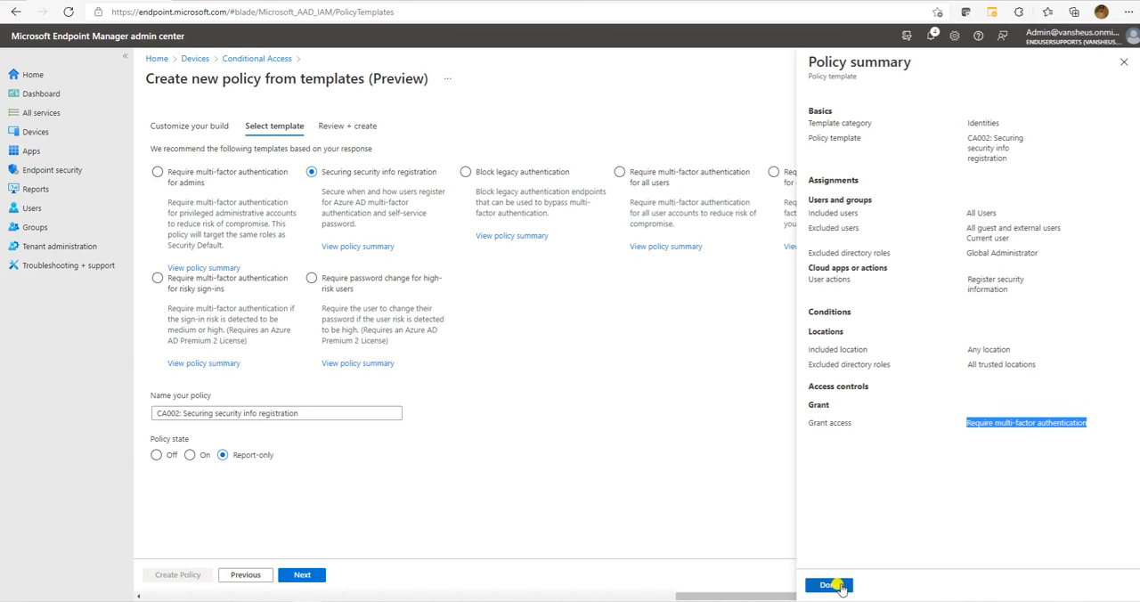
pyautogui.click(1124, 62)
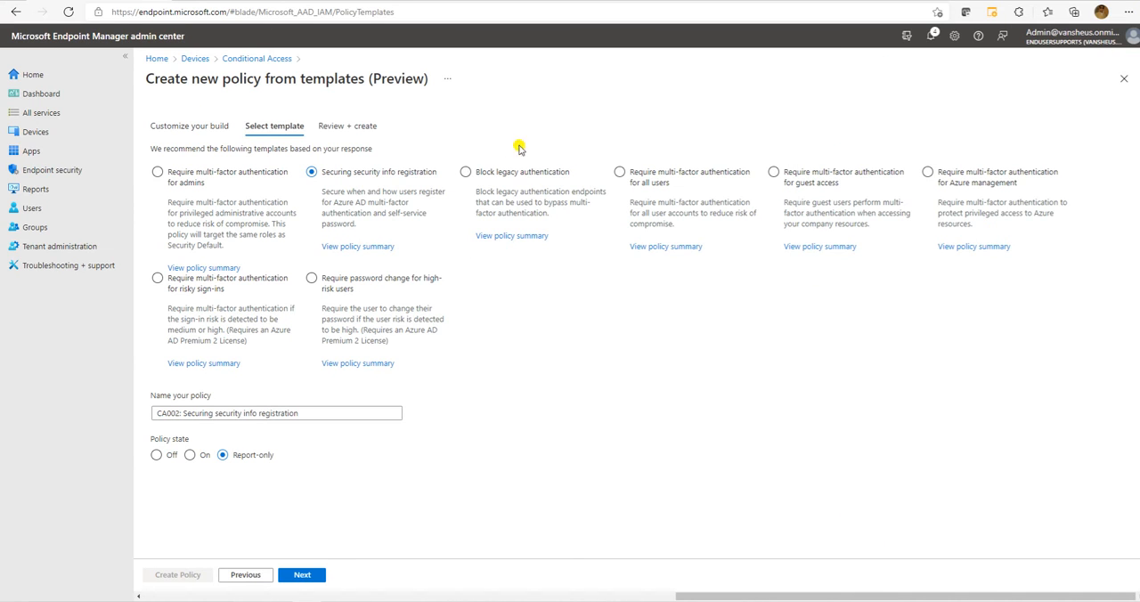
# Select the Block legacy authentication template, review its policy summary and close the summary.
pyautogui.click(510, 173)
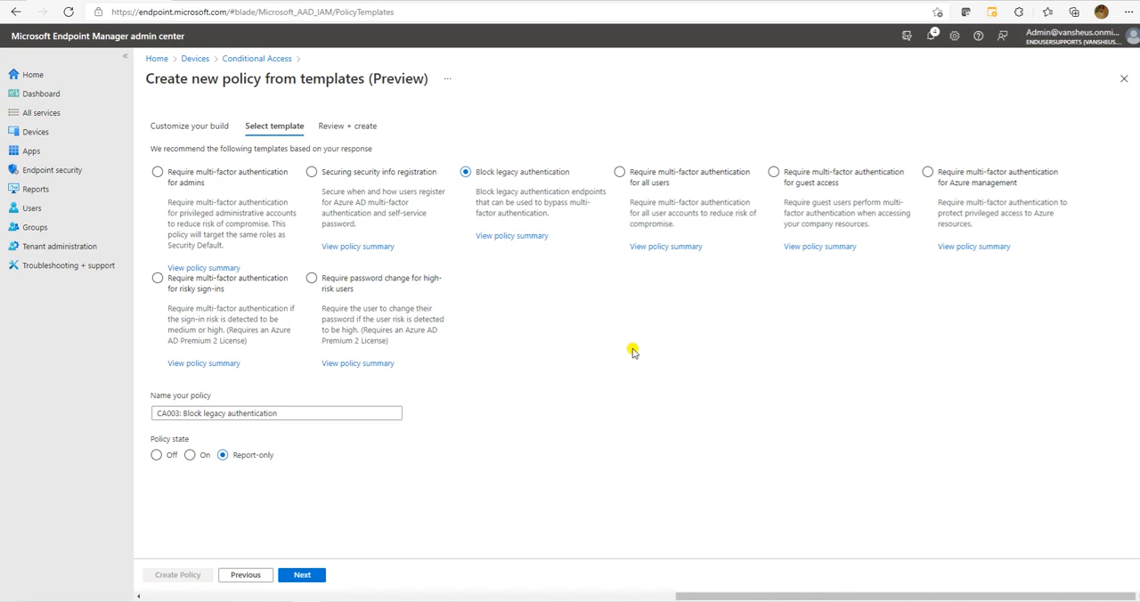
pyautogui.click(509, 237)
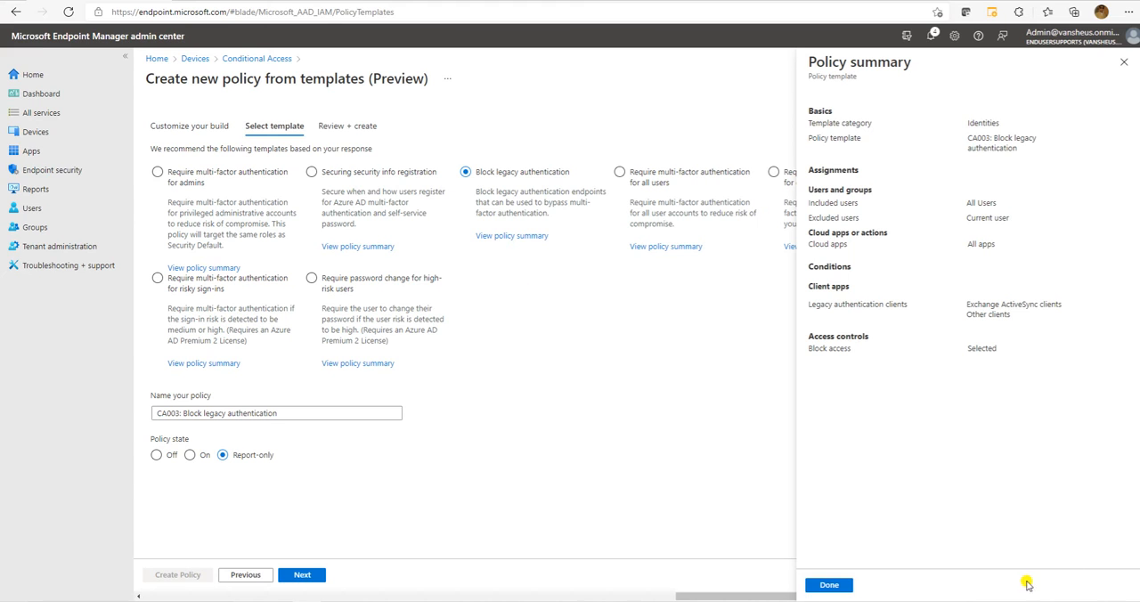
pyautogui.click(1124, 62)
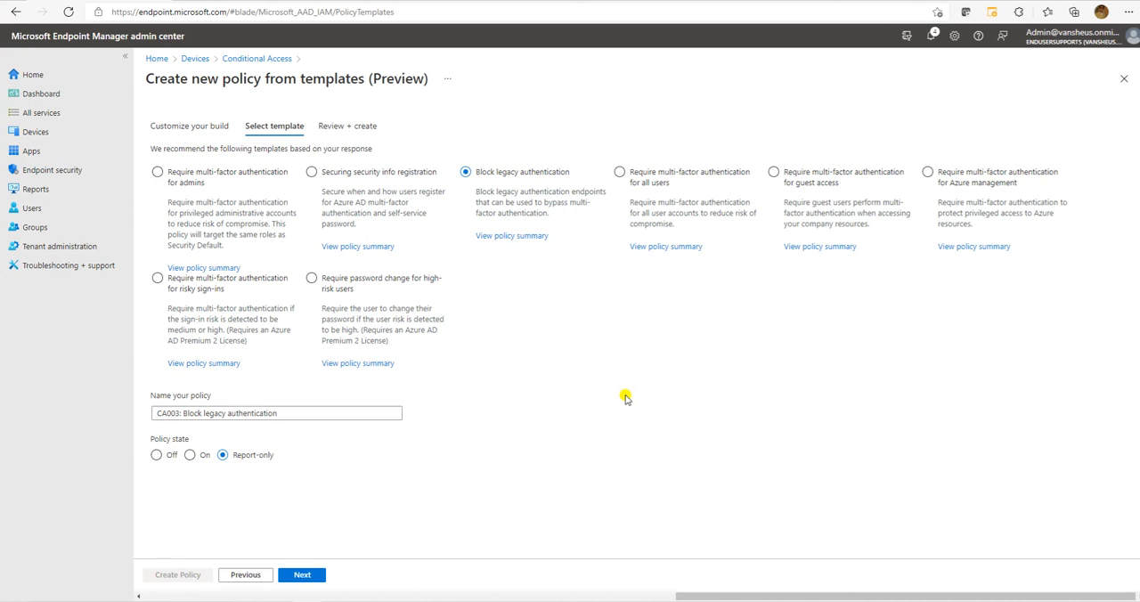
# Select the template requiring multi-factor authentication for all users, review its policy summary and close the summary.
pyautogui.click(636, 173)
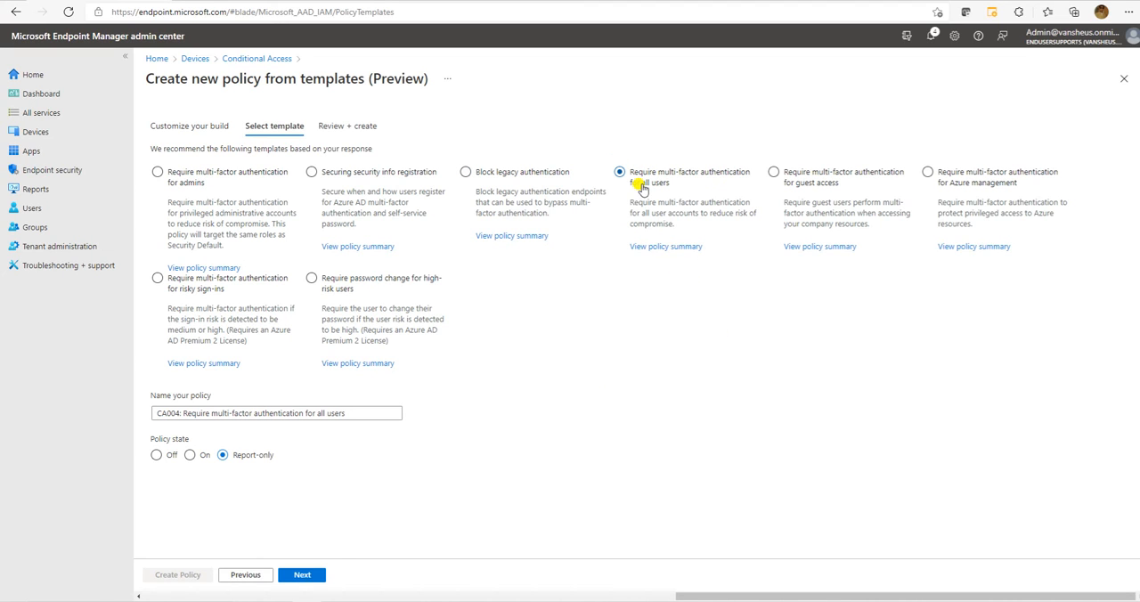
pyautogui.click(666, 247)
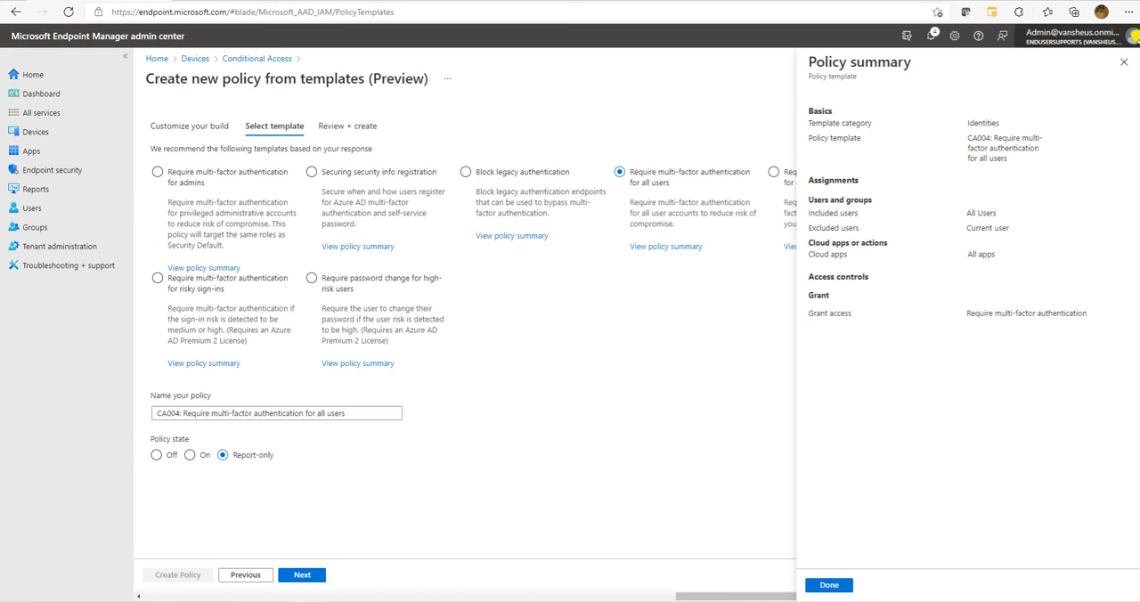
pyautogui.click(1124, 61)
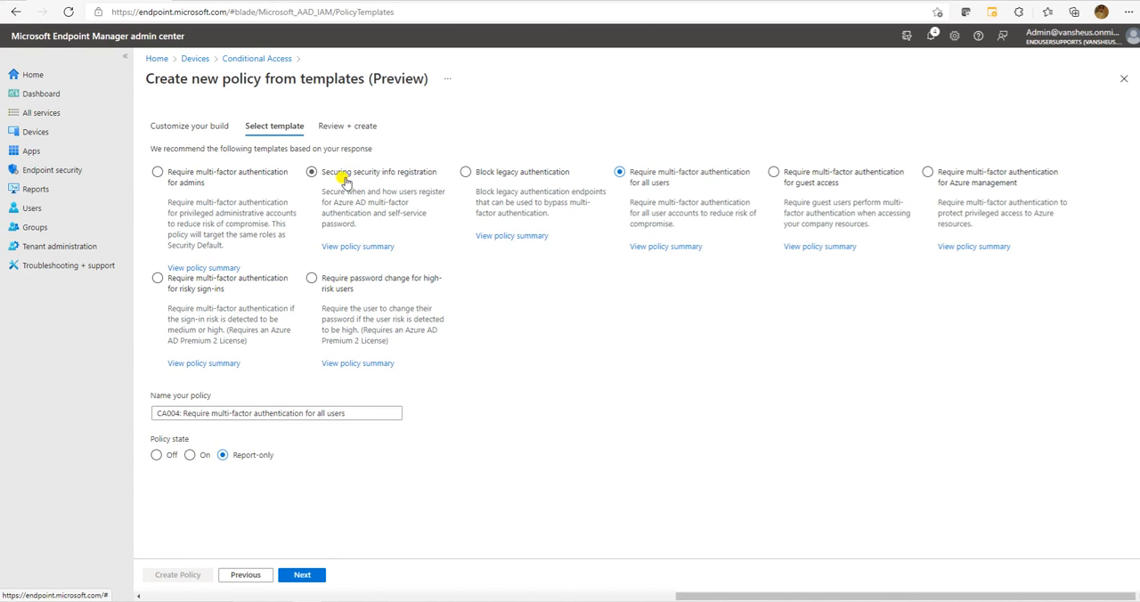
# Recheck the excluded directory roles and excluded users in the Securing security info registration policy summary, and close it.
pyautogui.click(365, 247)
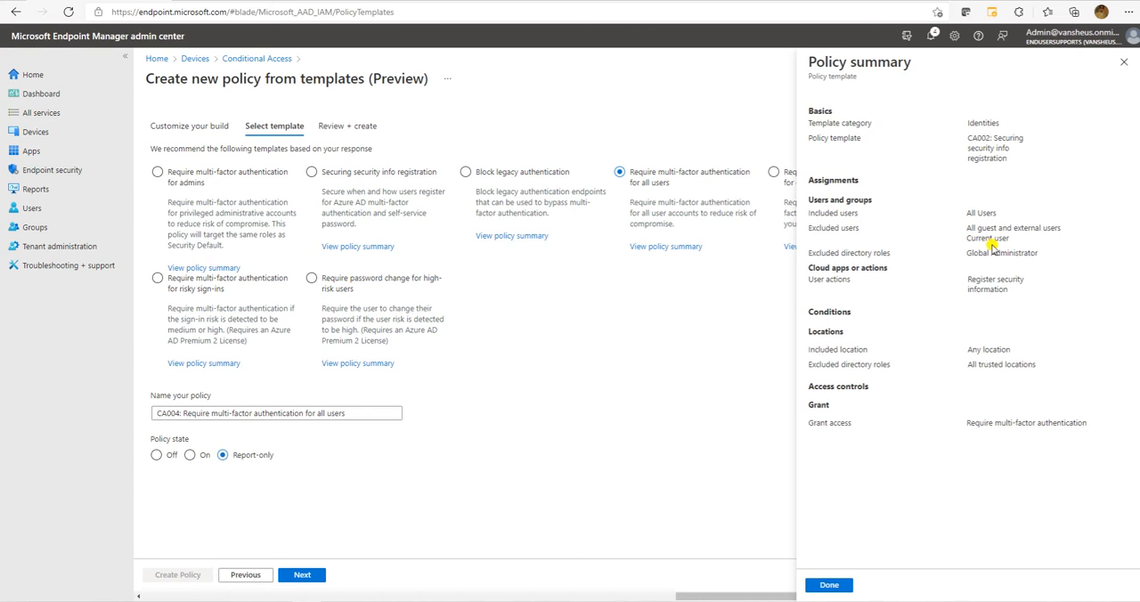
pyautogui.moveTo(966, 253); pyautogui.dragTo(1040, 252)
pyautogui.moveTo(967, 230); pyautogui.dragTo(1018, 235)
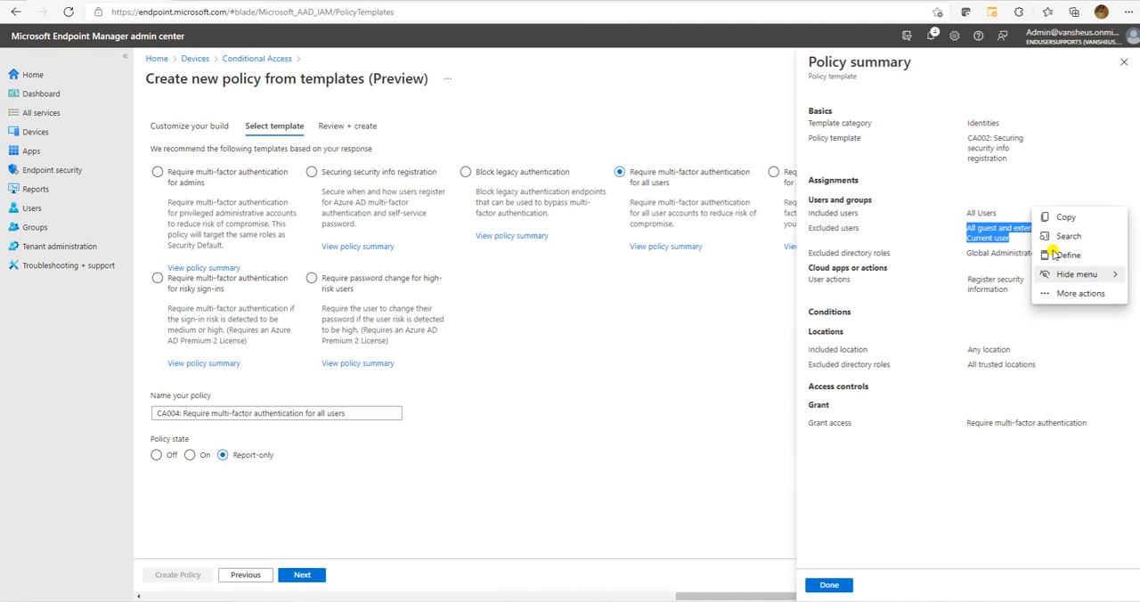
pyautogui.click(1124, 63)
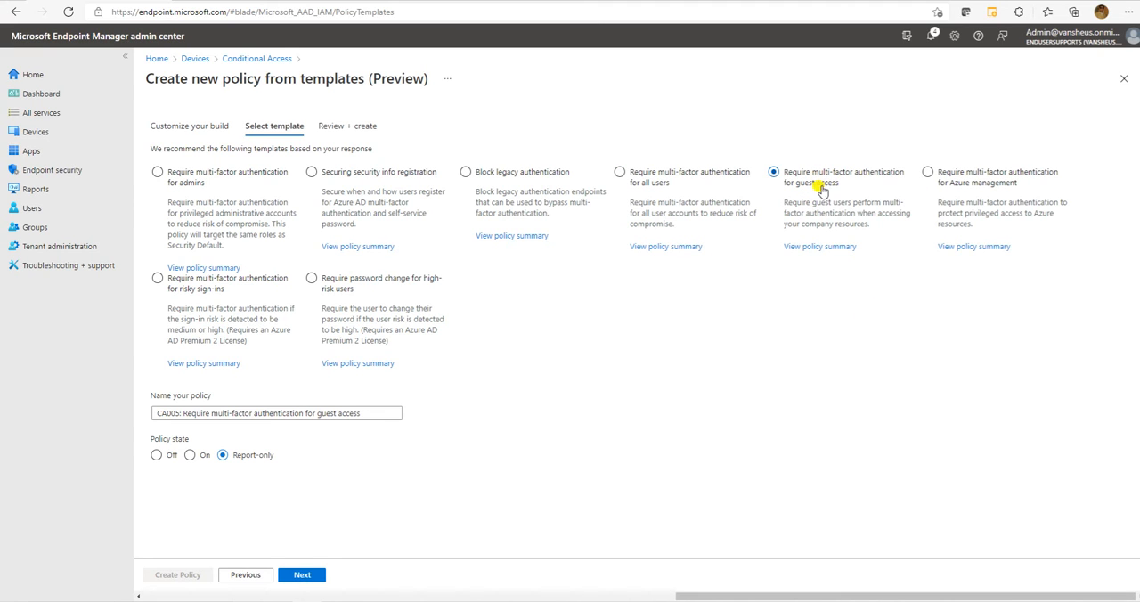
# Review the included users in the policy summary for requiring multi-factor authentication for all users, and close the summary.
pyautogui.click(665, 249)
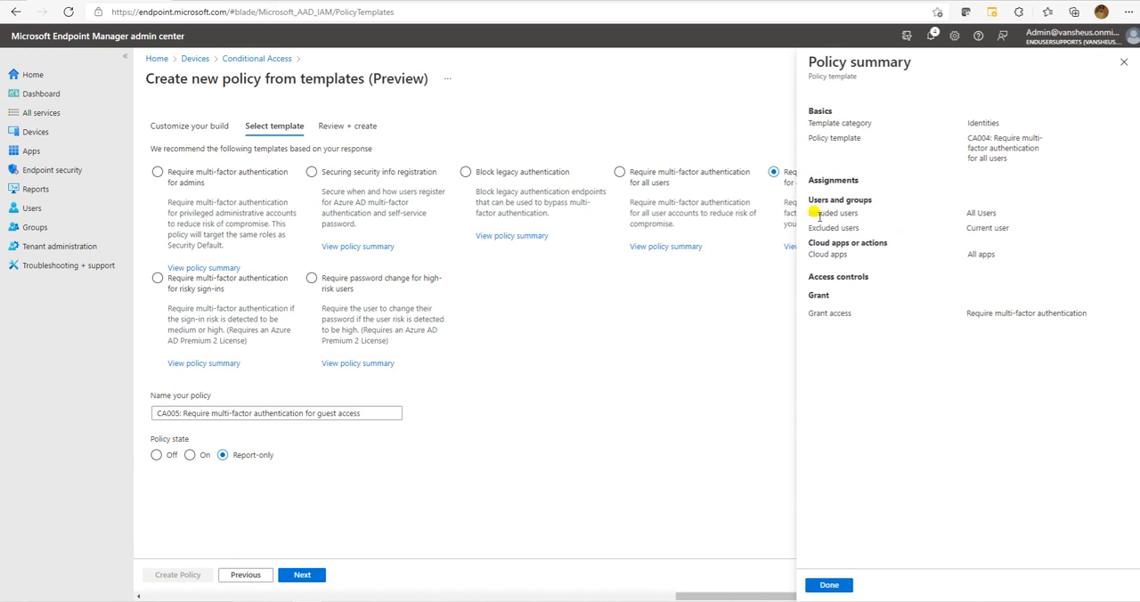
pyautogui.moveTo(811, 213)
pyautogui.mouseDown()
pyautogui.moveTo(1015, 213)
pyautogui.moveTo(807, 213)
pyautogui.mouseUp()
pyautogui.click(996, 211)
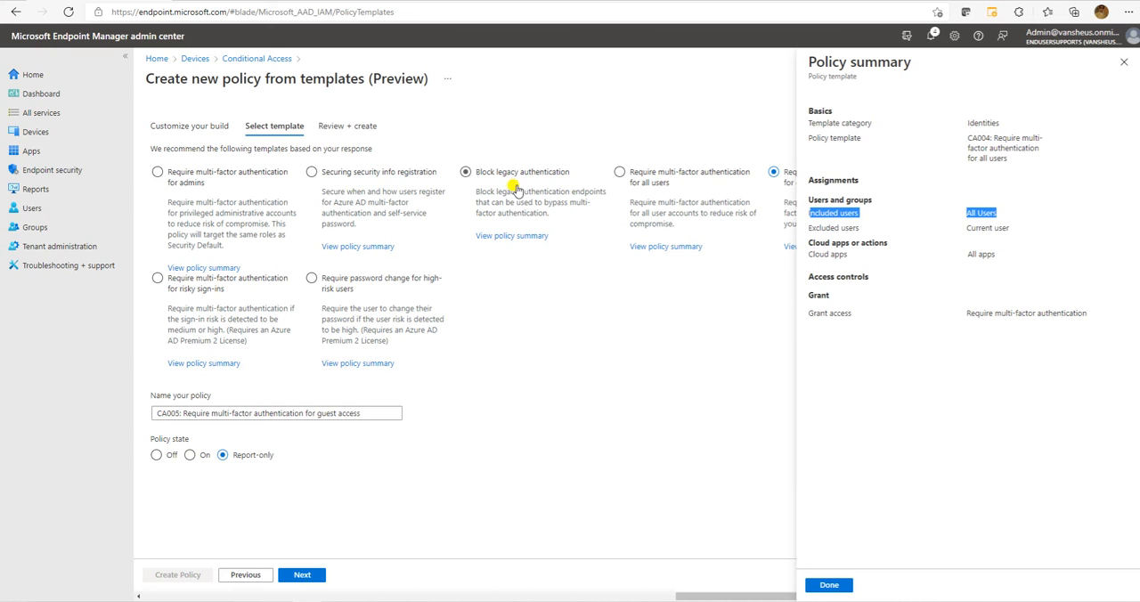
pyautogui.click(1123, 62)
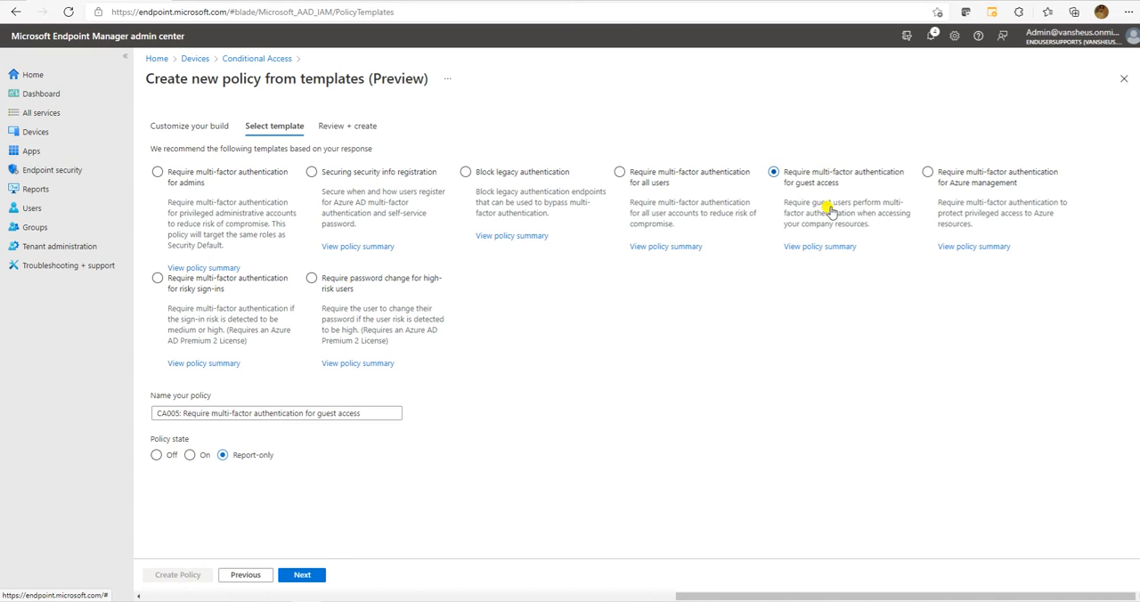
# Review the included users in the policy summary of the guest access multi-factor authentication template, and close the summary.
pyautogui.click(820, 246)
pyautogui.moveTo(1017, 233); pyautogui.dragTo(806, 181)
pyautogui.click(1047, 274)
pyautogui.moveTo(1094, 324); pyautogui.dragTo(791, 183)
pyautogui.click(977, 205)
pyautogui.moveTo(977, 207); pyautogui.dragTo(1062, 214)
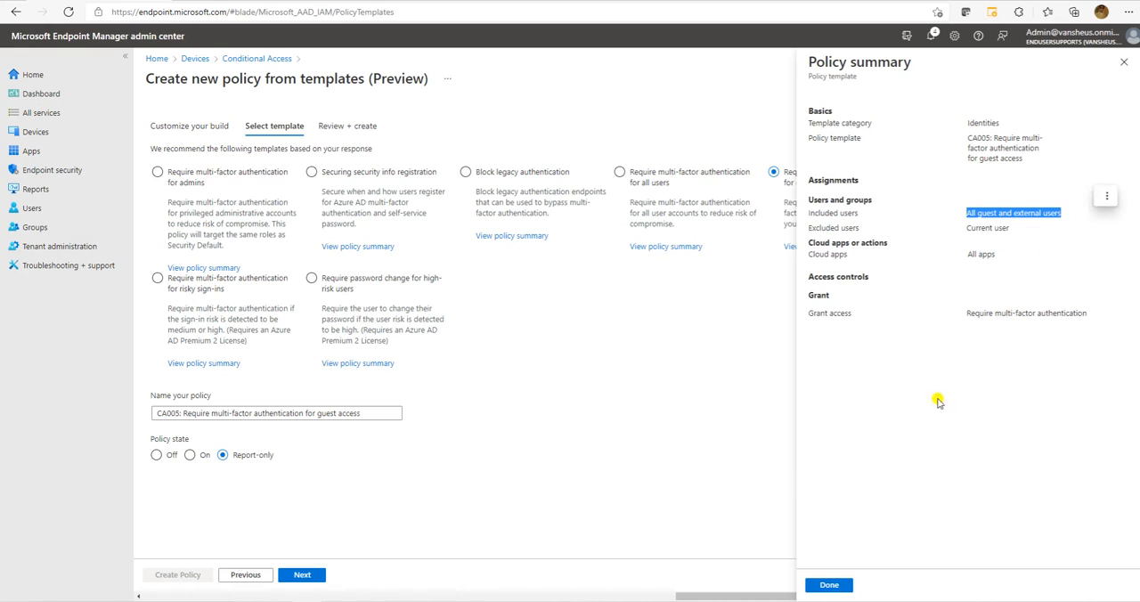
pyautogui.click(1123, 64)
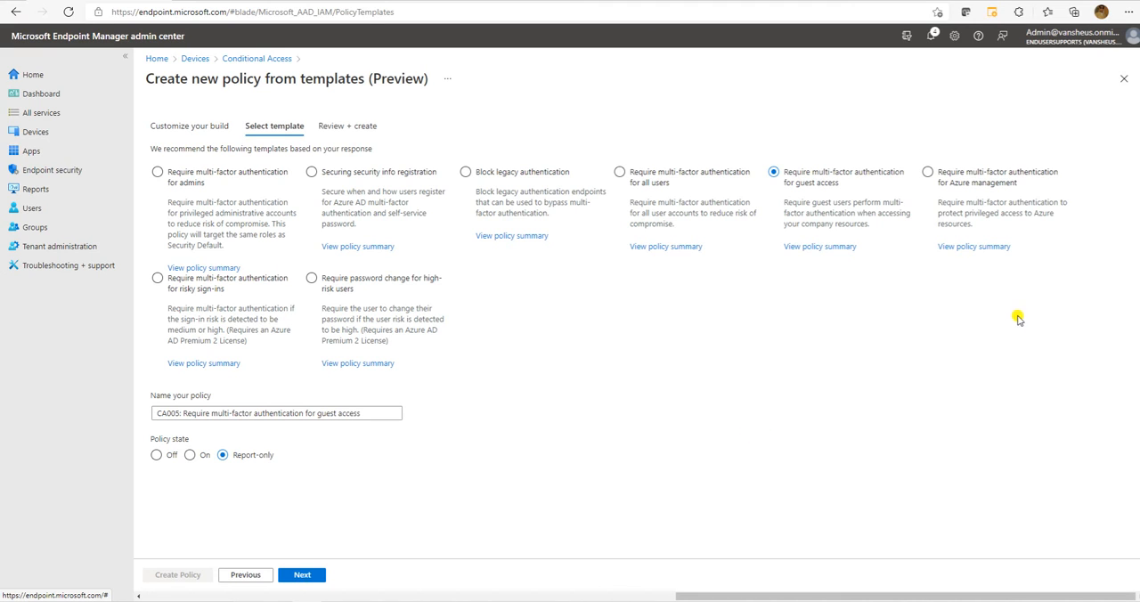
# Select the Azure management multi-factor authentication template, review the included users and cloud apps in its policy summary, and close it.
pyautogui.click(950, 171)
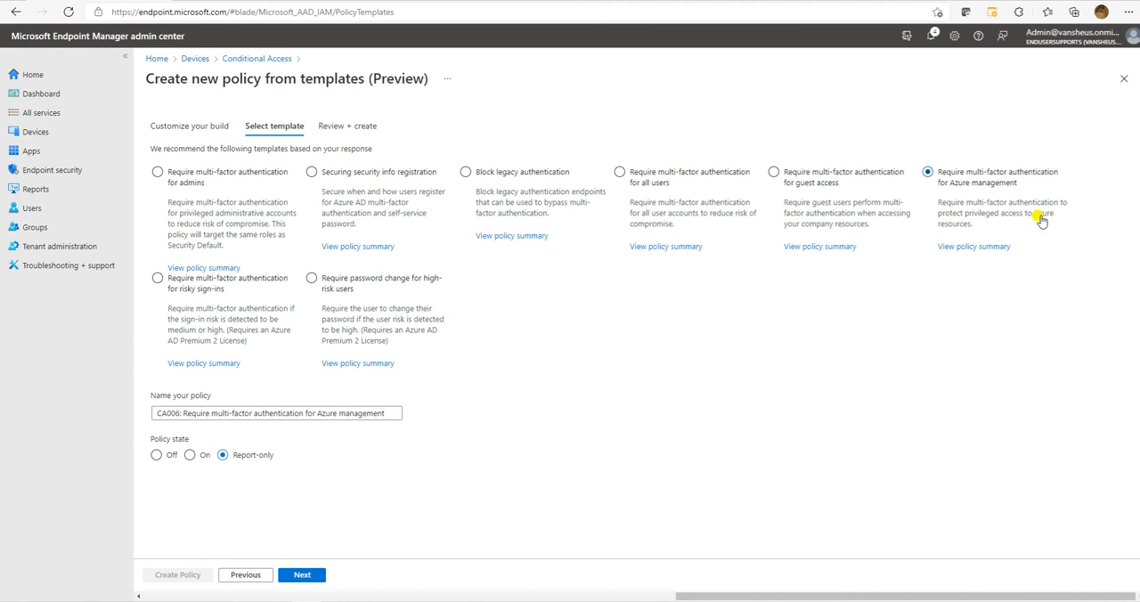
pyautogui.click(971, 249)
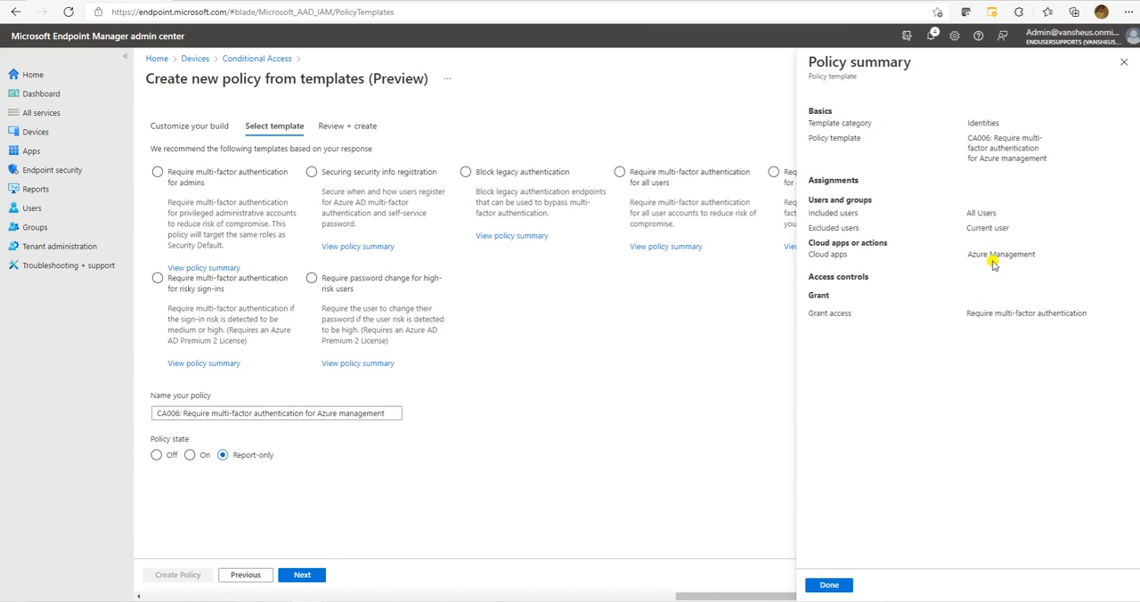
pyautogui.moveTo(968, 214); pyautogui.dragTo(999, 215)
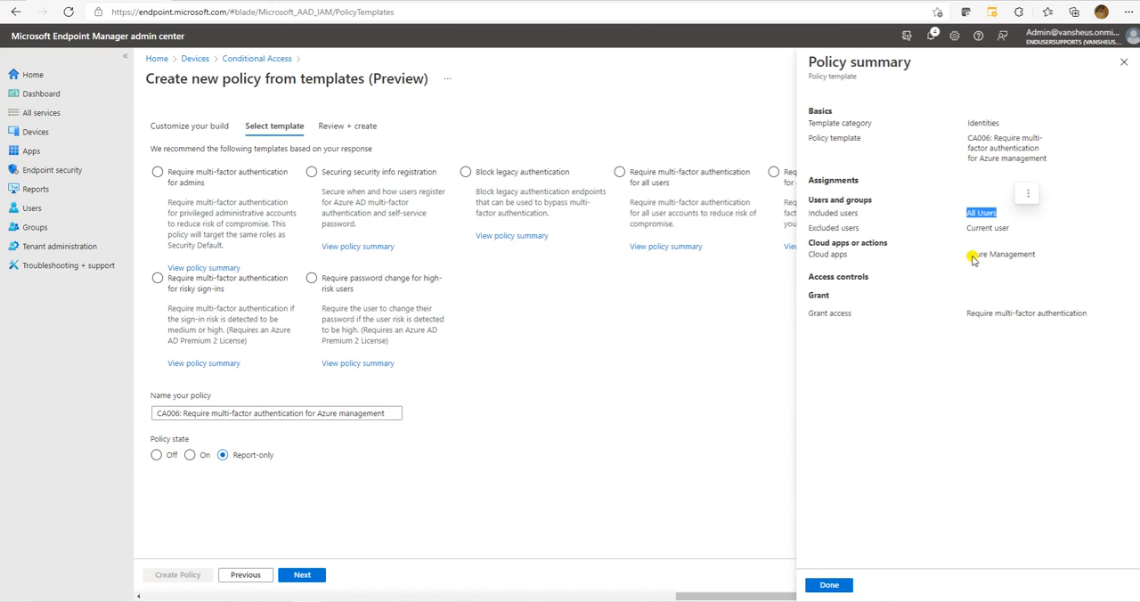
pyautogui.moveTo(968, 256)
pyautogui.mouseDown()
pyautogui.moveTo(1018, 254)
pyautogui.moveTo(1044, 269)
pyautogui.moveTo(1023, 254)
pyautogui.moveTo(959, 254)
pyautogui.mouseUp()
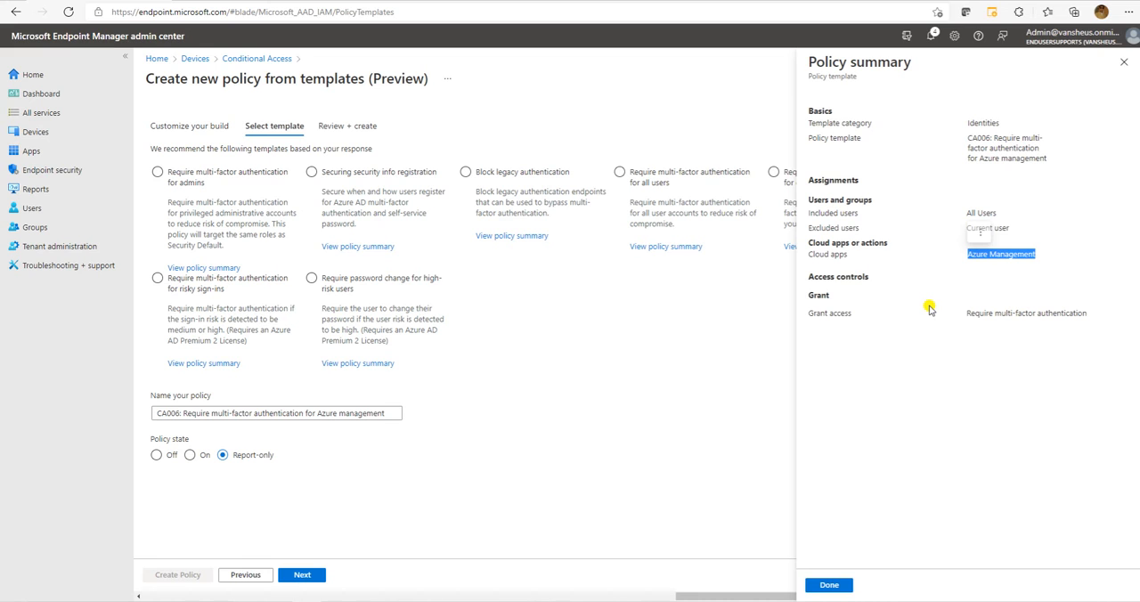
pyautogui.click(1124, 62)
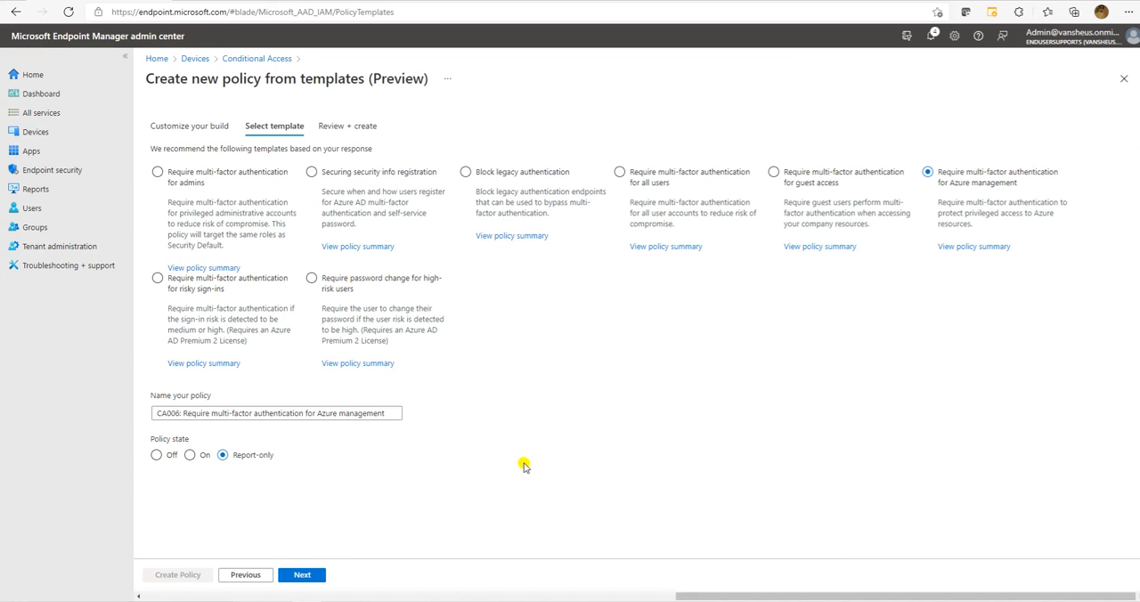
# Review the risky sign-ins template's policy summary, close it, and select the Require password change for high-risk users template.
pyautogui.click(194, 290)
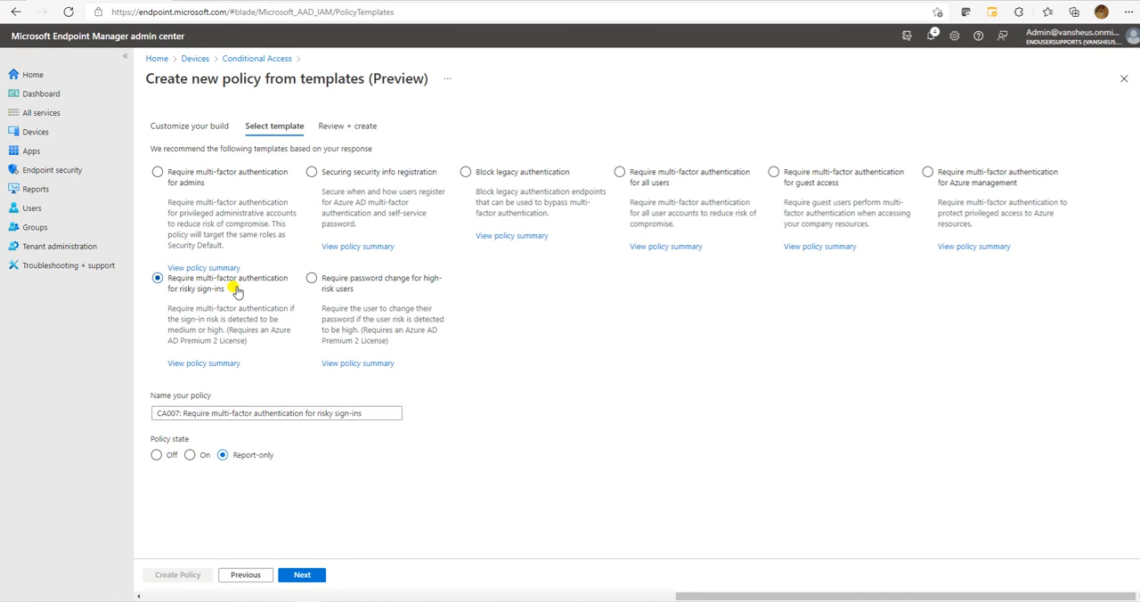
pyautogui.click(204, 363)
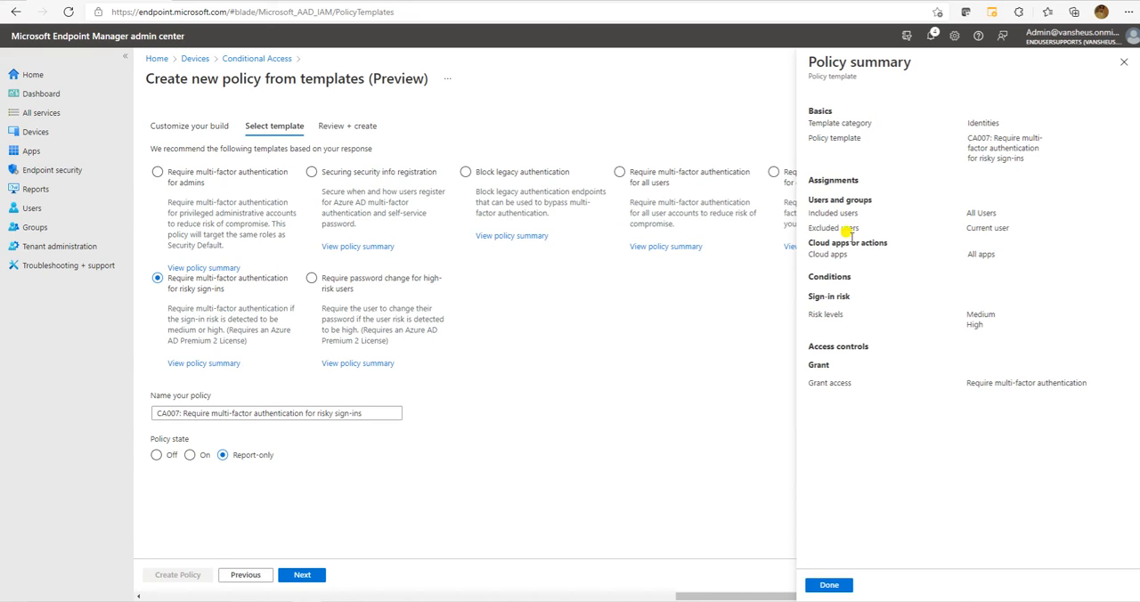
pyautogui.click(1122, 65)
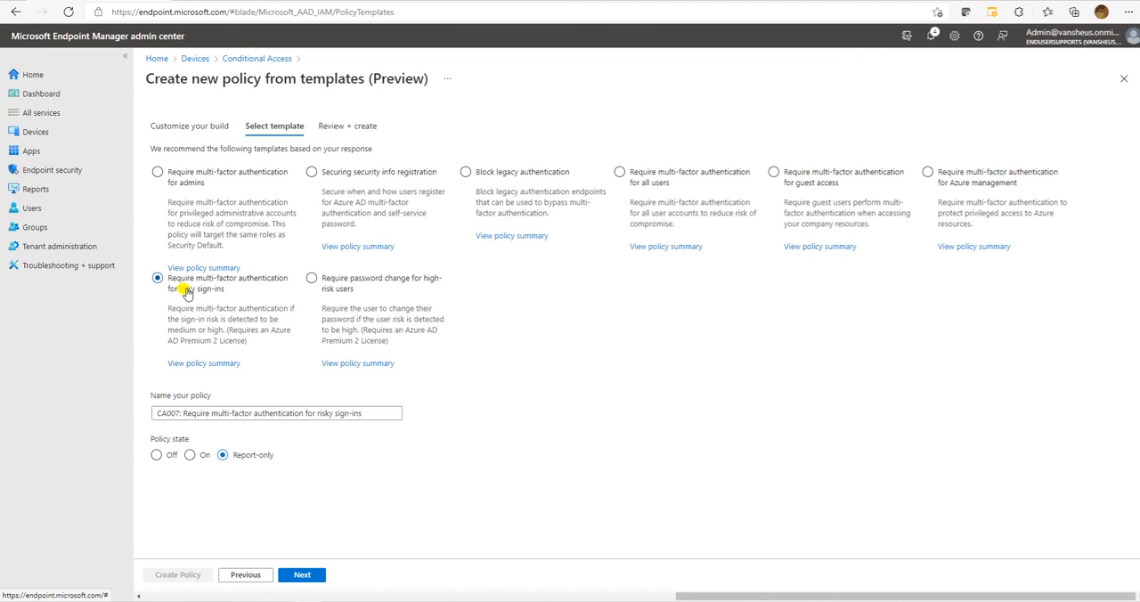
pyautogui.click(312, 279)
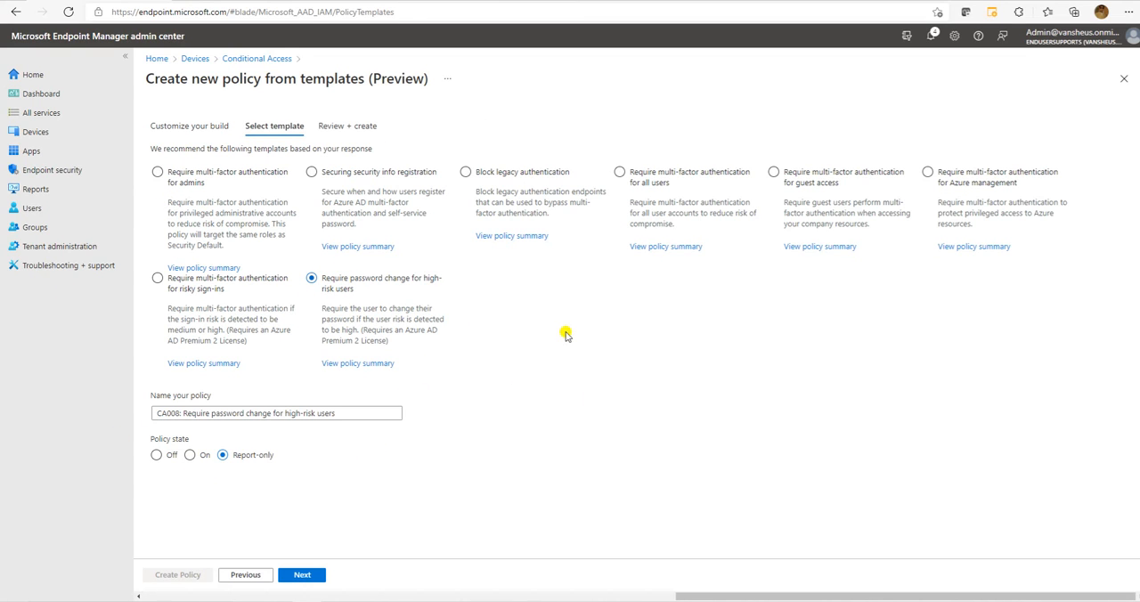
# Select the Require multi-factor authentication for admins template and set its policy state to On.
pyautogui.click(211, 171)
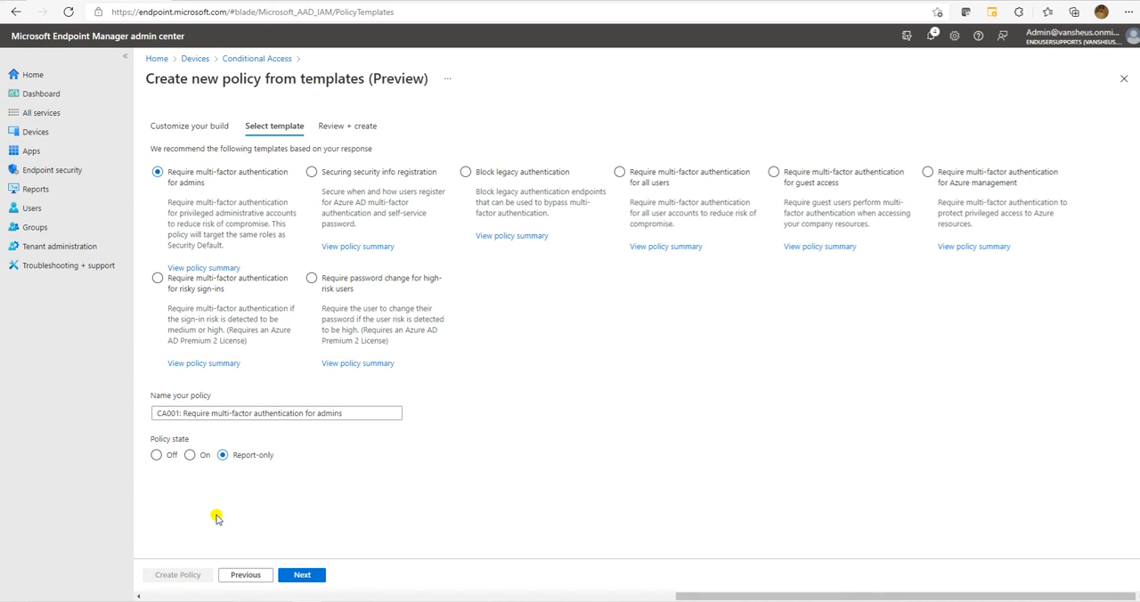
pyautogui.click(189, 456)
pyautogui.scroll(-1, 415, 440)
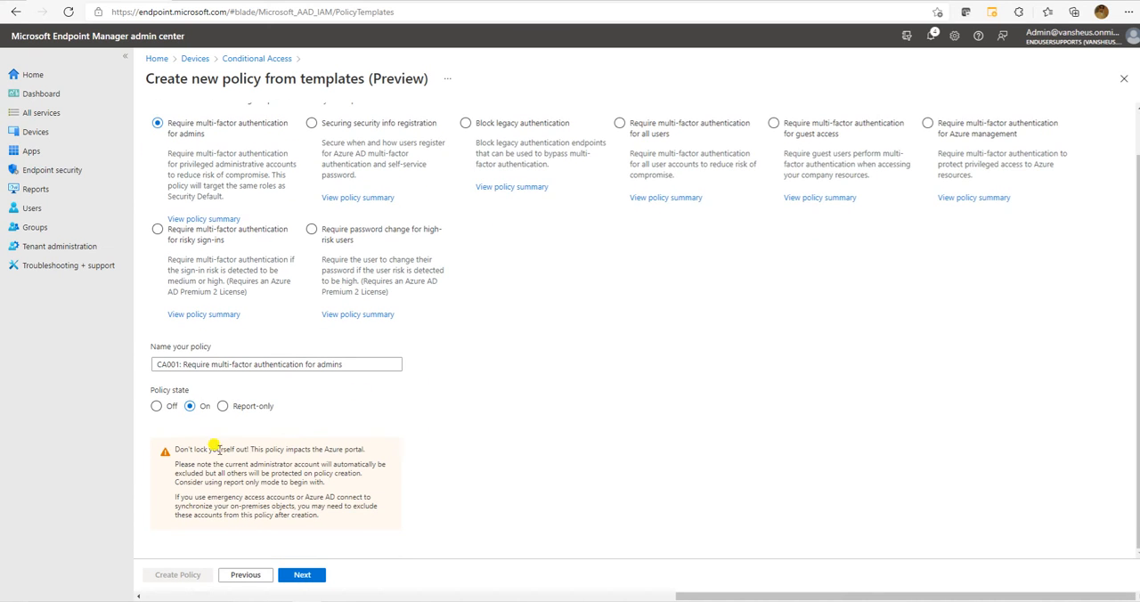
# Read the lockout warning below the policy state, including the notes on the Azure portal, the current administrator account and report-only mode.
pyautogui.moveTo(176, 448); pyautogui.dragTo(326, 522)
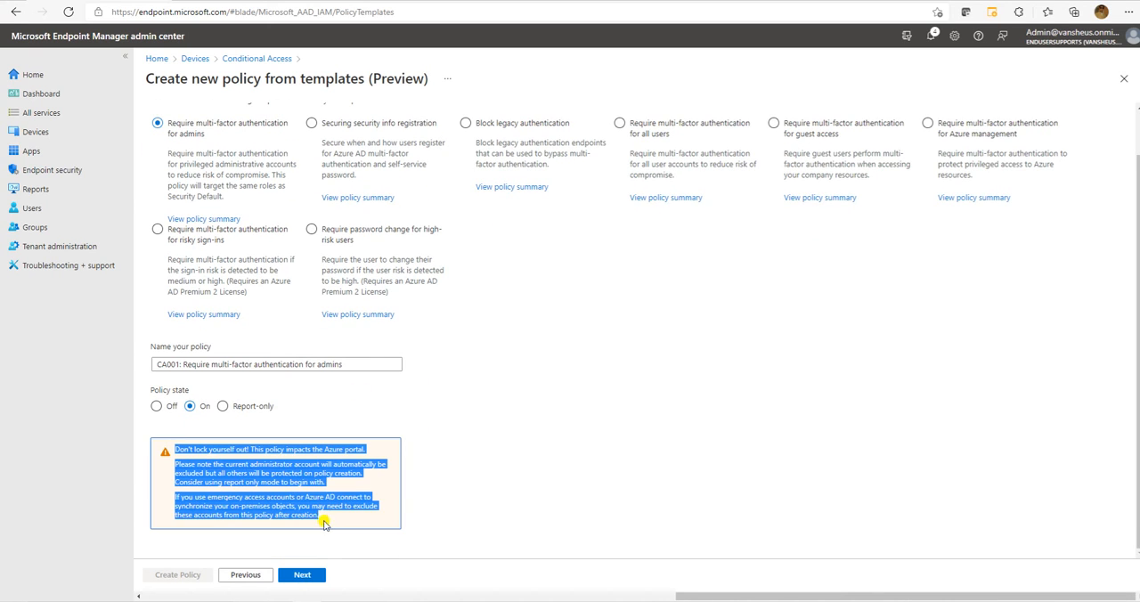
pyautogui.click(442, 515)
pyautogui.moveTo(176, 449); pyautogui.dragTo(367, 451)
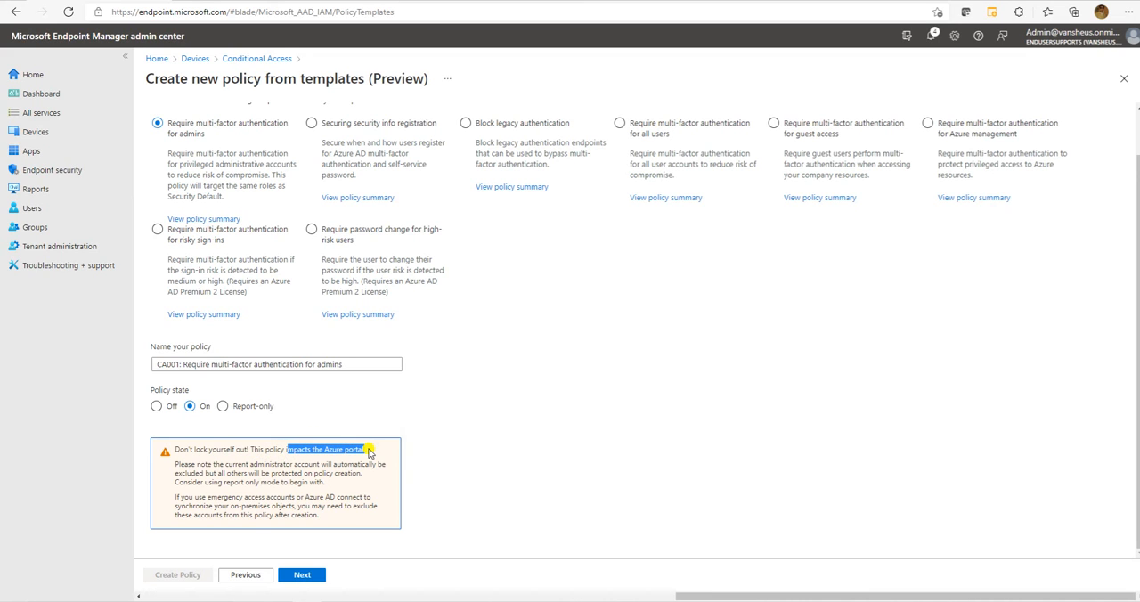
pyautogui.moveTo(175, 449); pyautogui.dragTo(364, 476)
pyautogui.click(211, 476)
pyautogui.moveTo(201, 470); pyautogui.dragTo(367, 475)
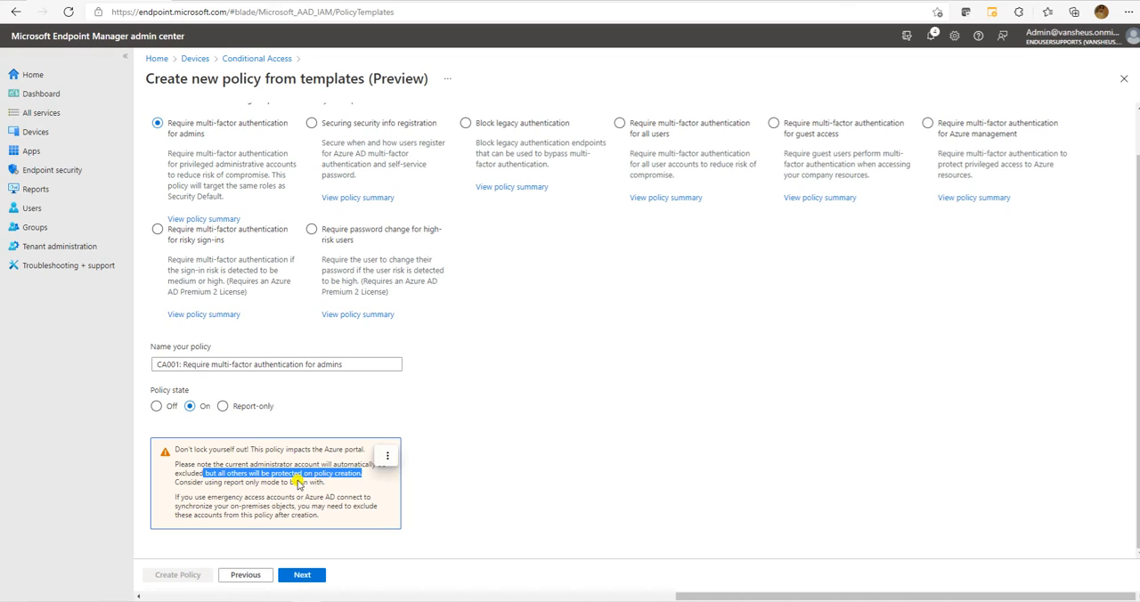
pyautogui.click(227, 465)
pyautogui.moveTo(183, 476); pyautogui.dragTo(176, 456)
pyautogui.click(300, 491)
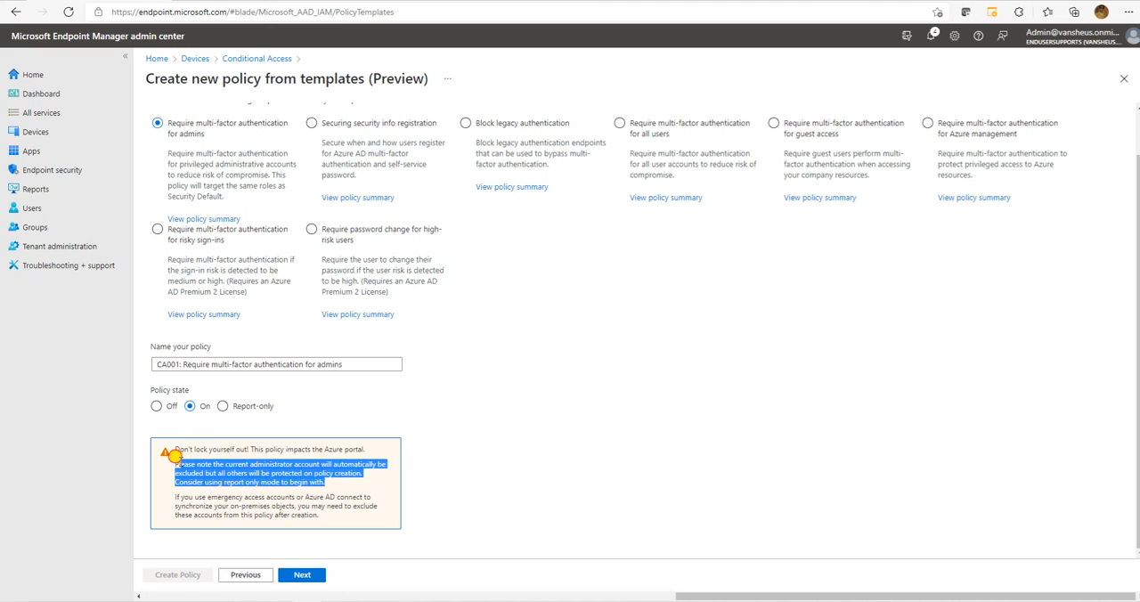
pyautogui.click(495, 434)
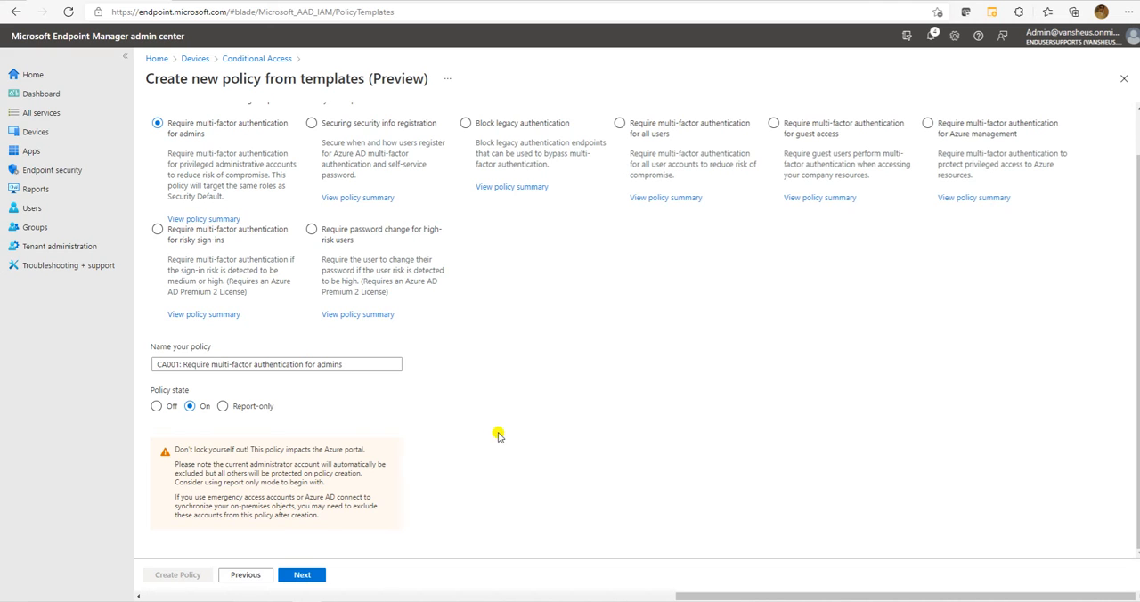
# Switch the policy state to Report-only and finally to Off.
pyautogui.click(241, 408)
pyautogui.click(156, 457)
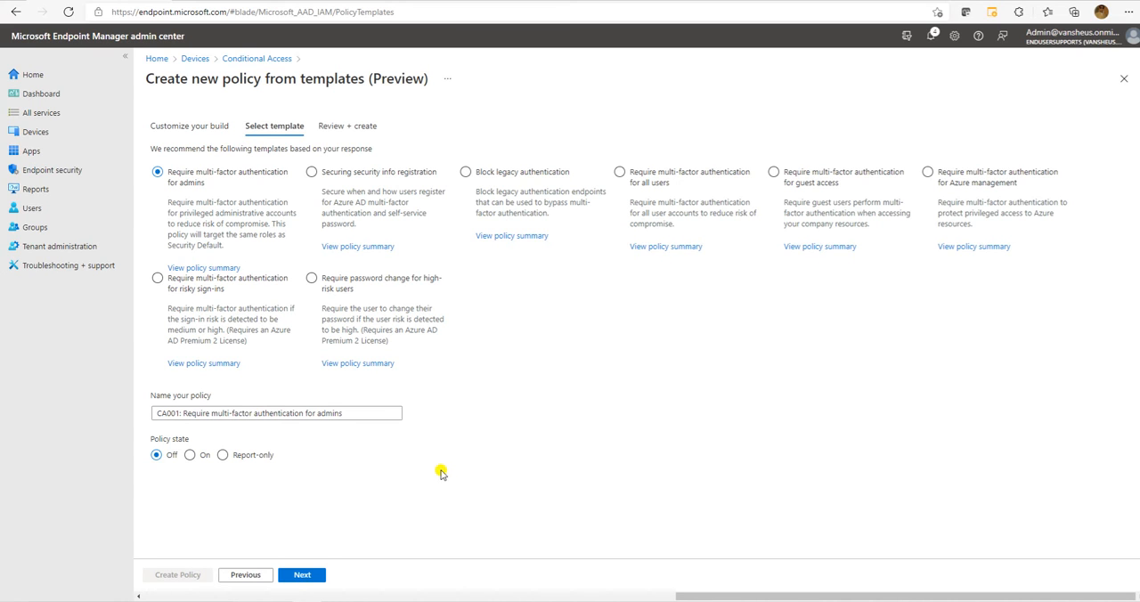
# Try the Report-only, On and Off policy states with the Securing security info registration and Block legacy authentication templates.
pyautogui.click(363, 174)
pyautogui.click(222, 455)
pyautogui.click(192, 456)
pyautogui.click(161, 455)
pyautogui.click(509, 190)
pyautogui.click(237, 455)
pyautogui.click(190, 456)
pyautogui.click(157, 455)
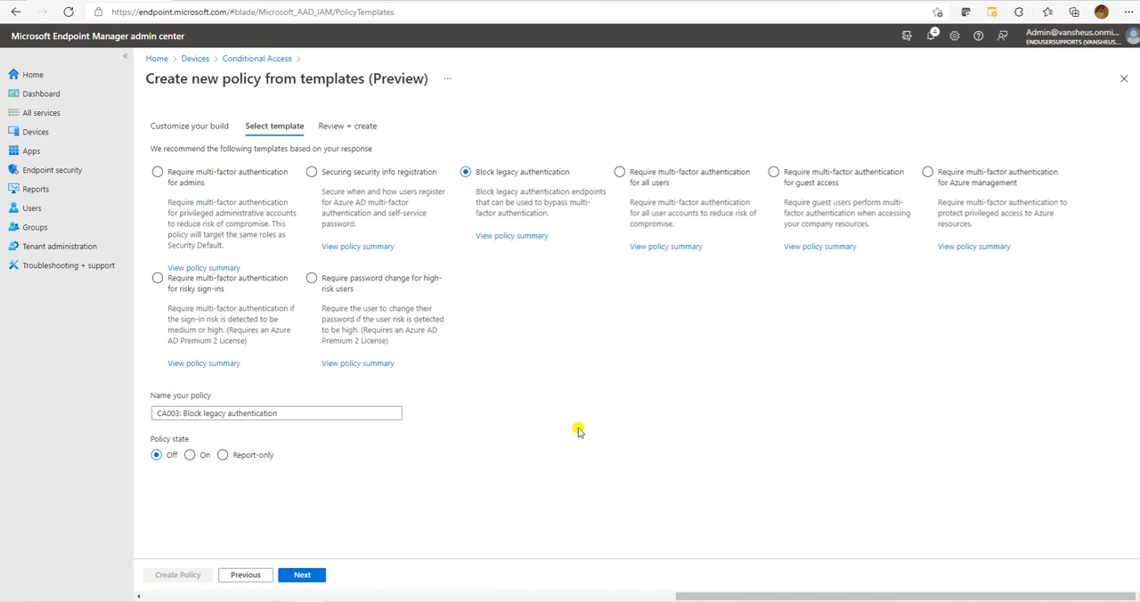
pyautogui.click(383, 213)
# Select the Require multi-factor authentication for admins template, review its user and role assignments, and create the policy.
pyautogui.click(215, 183)
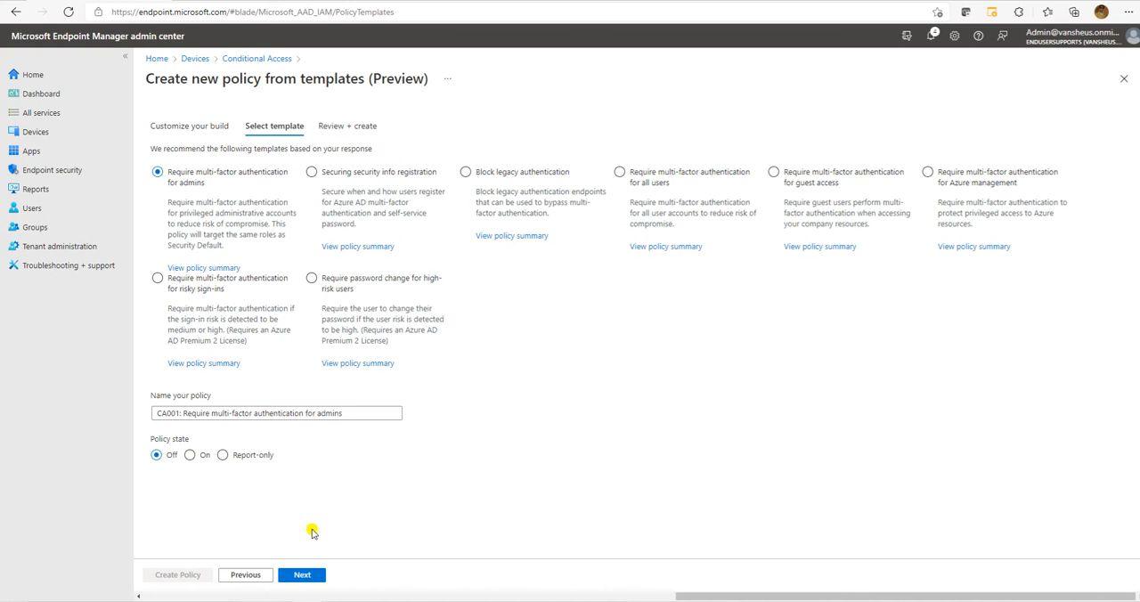
pyautogui.click(302, 574)
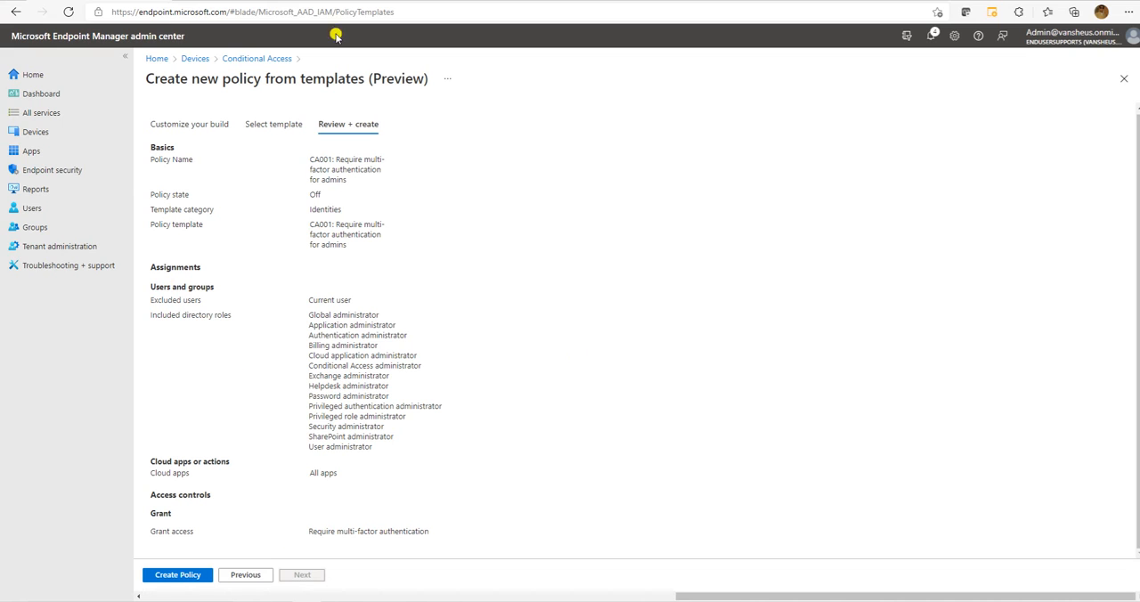
pyautogui.moveTo(400, 448); pyautogui.dragTo(165, 265)
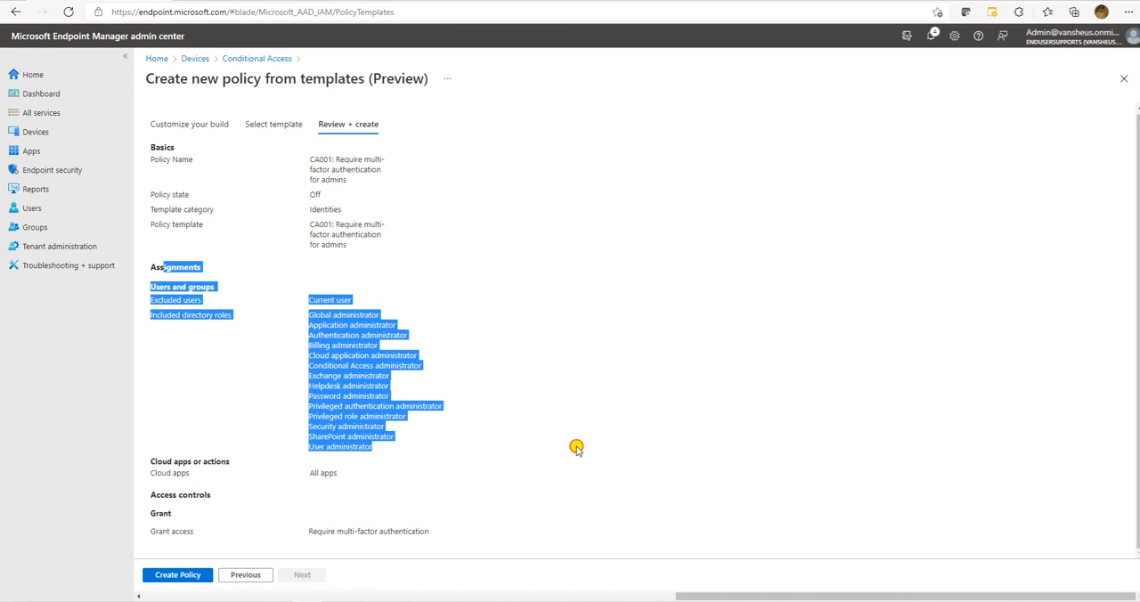
pyautogui.click(175, 576)
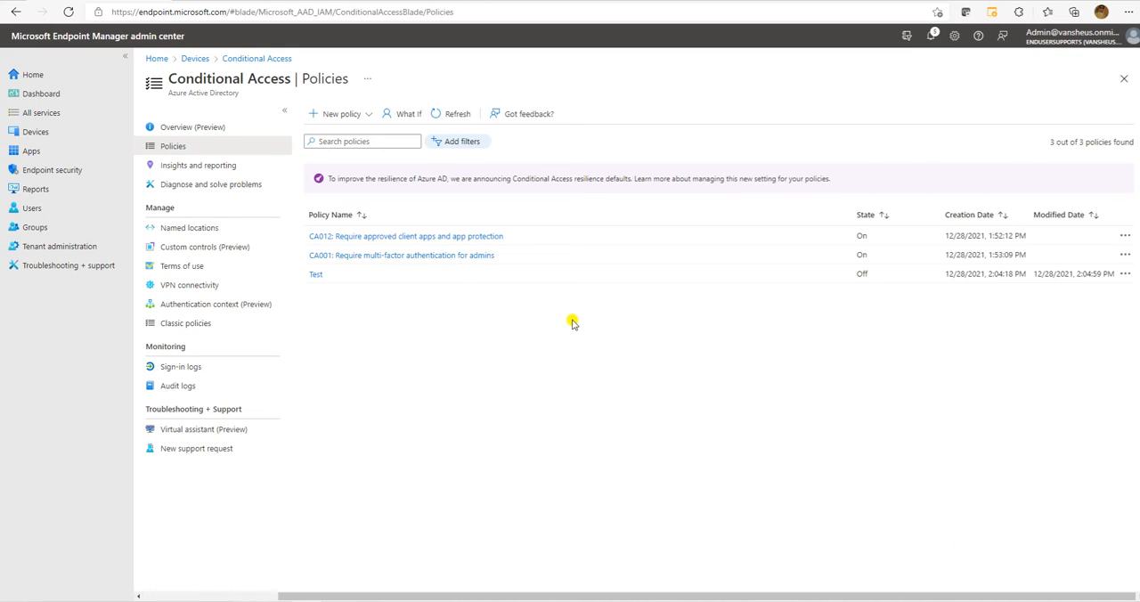
# Refresh the policies list, check the new CA001 policy's state, and open that policy for editing.
pyautogui.click(438, 115)
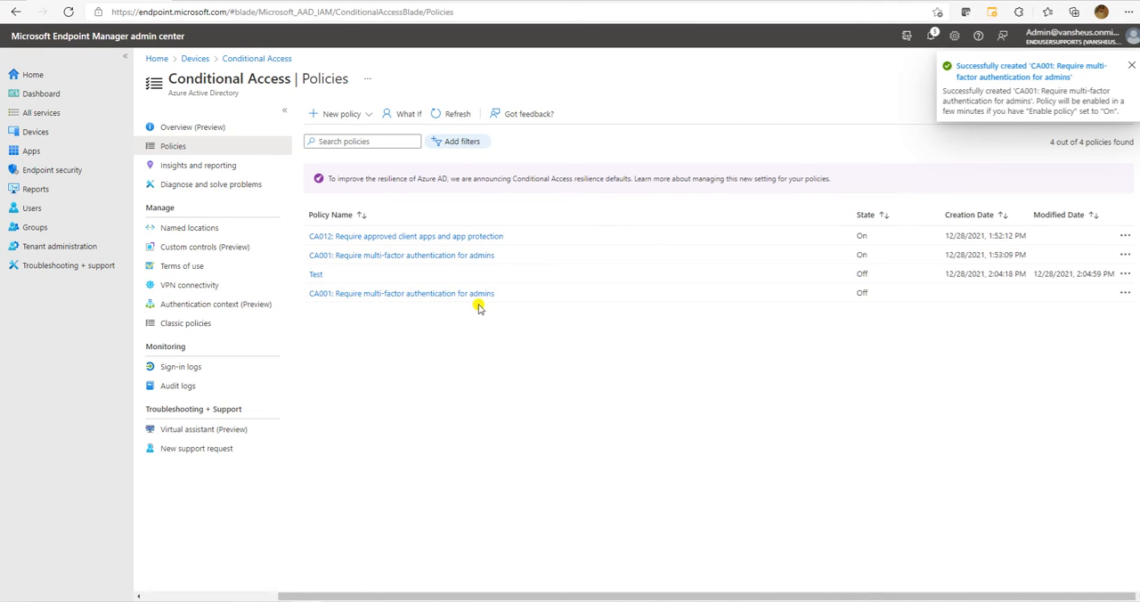
pyautogui.doubleClick(861, 293)
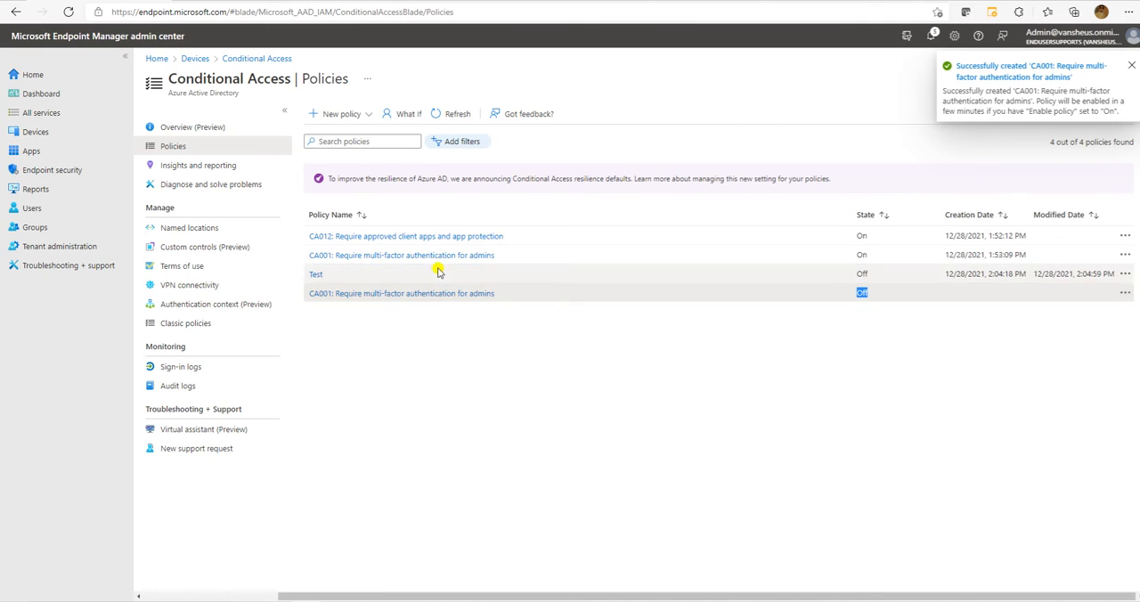
pyautogui.click(424, 297)
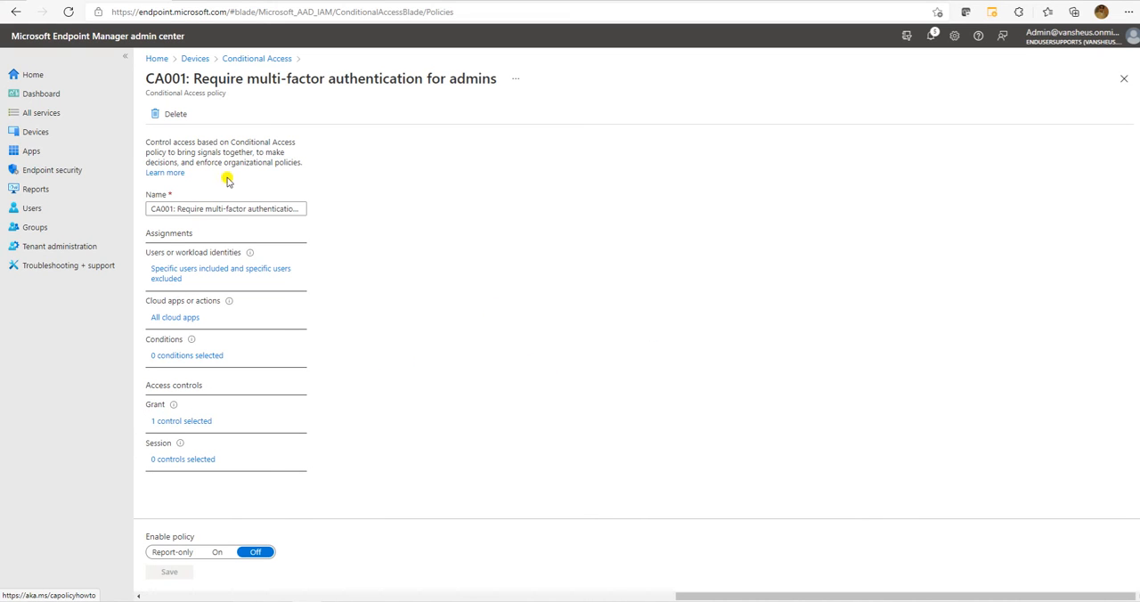
# In the policy's user assignment, switch the inclusion to All users, return to Select users and groups, and enable Directory roles.
pyautogui.click(199, 268)
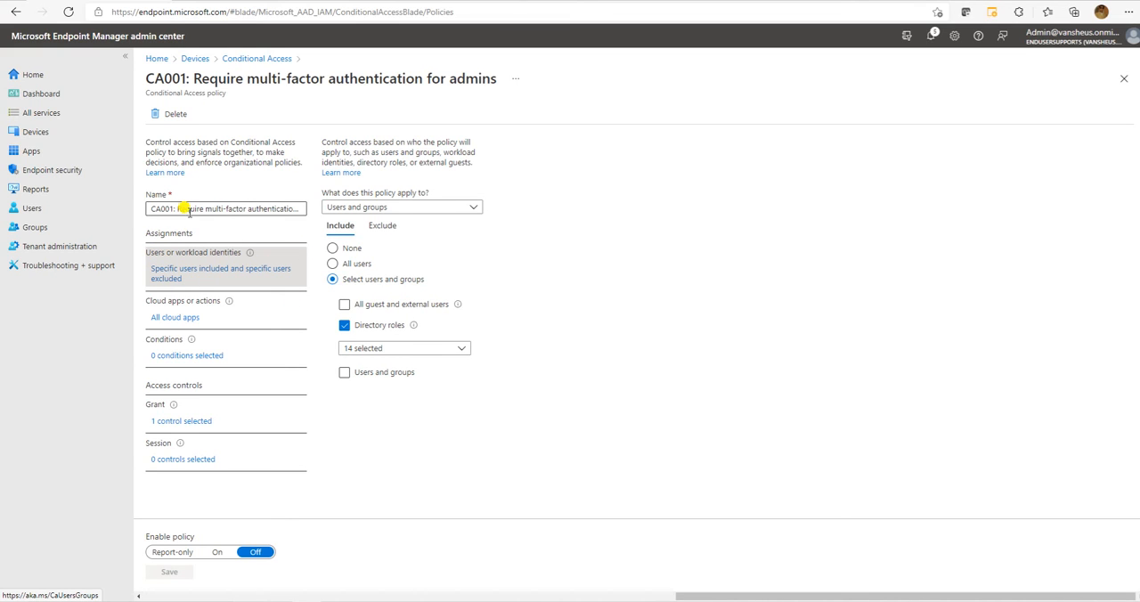
pyautogui.click(356, 266)
pyautogui.click(361, 279)
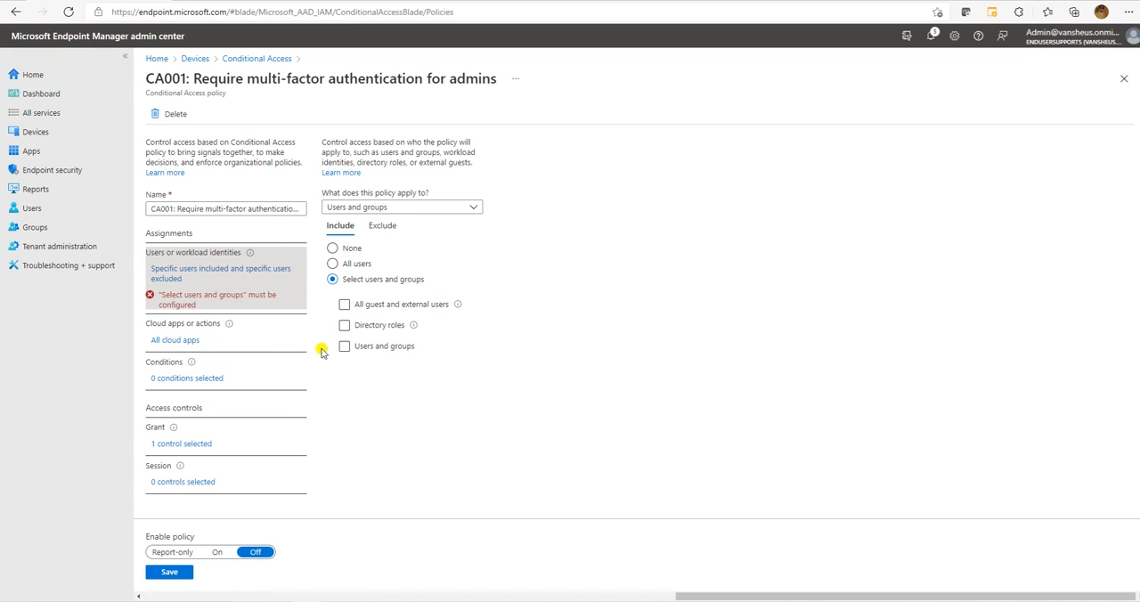
pyautogui.click(363, 326)
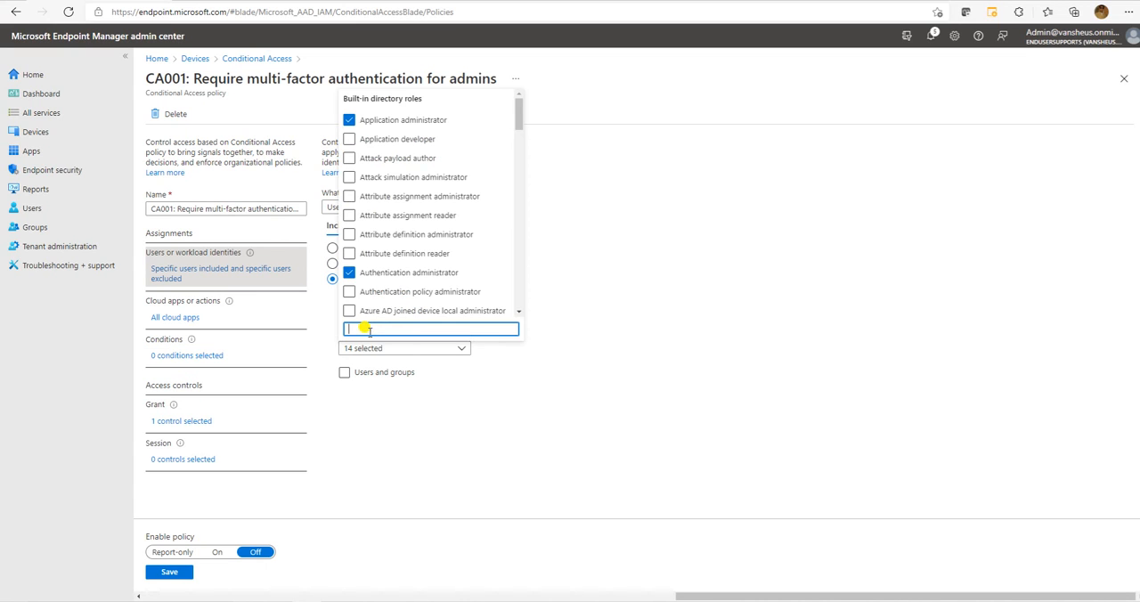
# Clear all the preselected directory roles in the policy's included users except Global administrator.
pyautogui.click(377, 121)
pyautogui.click(378, 272)
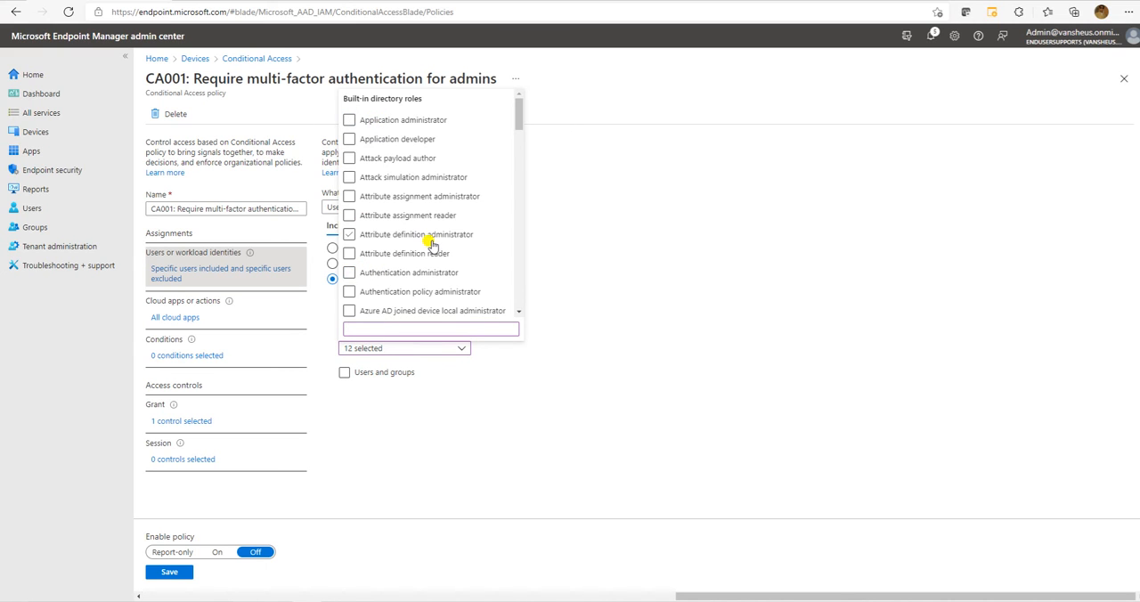
pyautogui.scroll(-5, 419, 249)
pyautogui.scroll(-10, 431, 248)
pyautogui.scroll(3, 431, 247)
pyautogui.scroll(-2, 431, 247)
pyautogui.click(388, 221)
pyautogui.click(400, 232)
pyautogui.click(387, 308)
pyautogui.scroll(-1, 402, 234)
pyautogui.scroll(6, 401, 222)
pyautogui.click(415, 98)
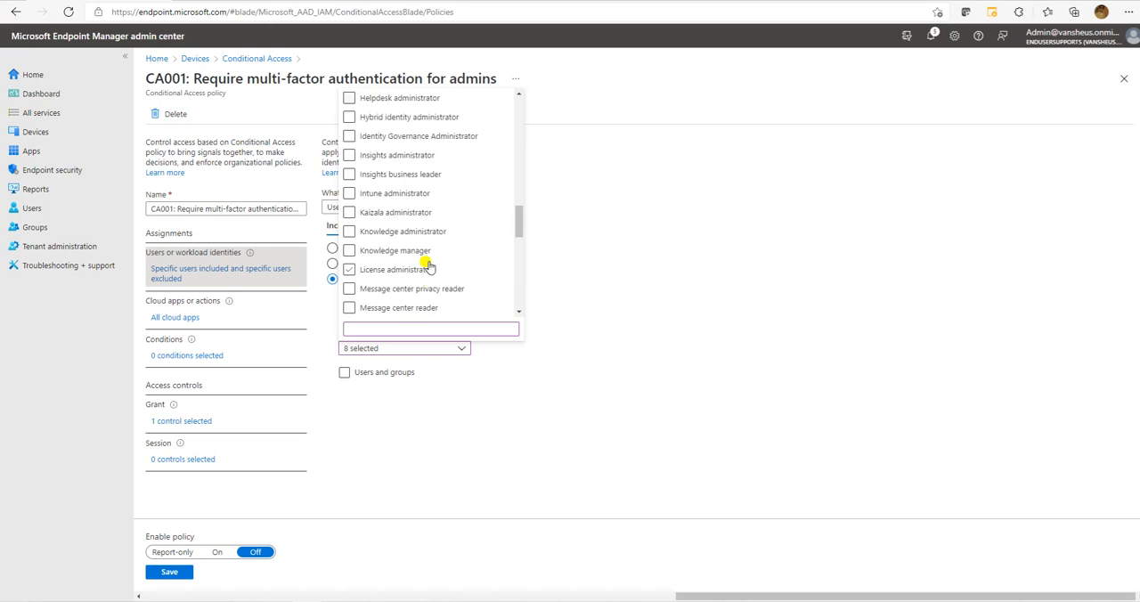
pyautogui.scroll(6, 423, 254)
pyautogui.click(385, 292)
pyautogui.click(377, 118)
pyautogui.scroll(5, 439, 289)
pyautogui.scroll(-12, 423, 260)
pyautogui.scroll(-1, 400, 258)
pyautogui.click(395, 256)
pyautogui.scroll(-5, 423, 255)
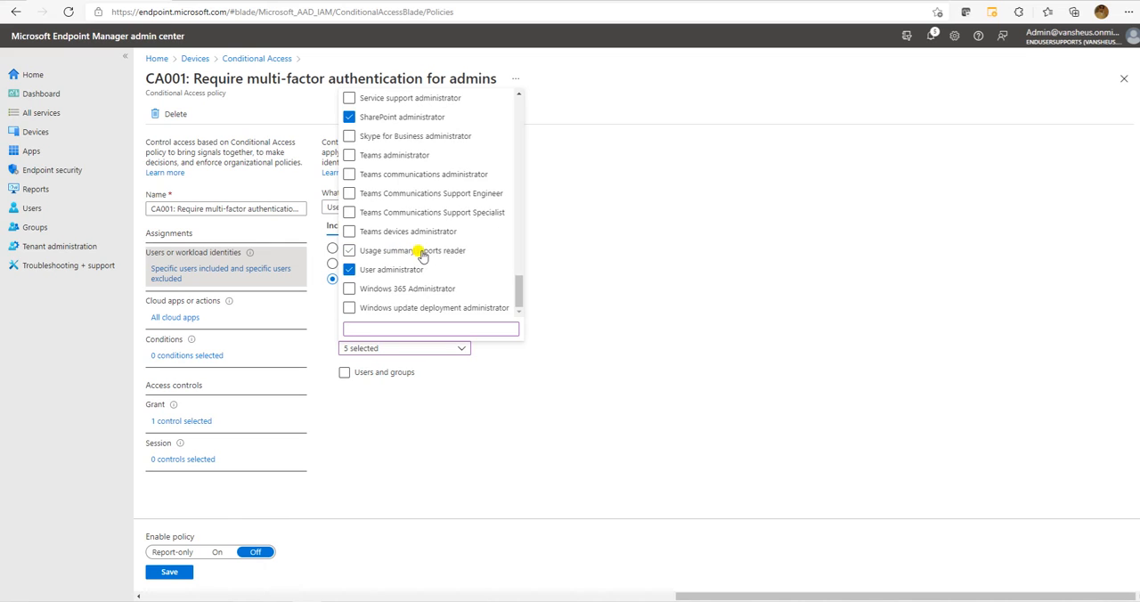
pyautogui.click(398, 269)
pyautogui.click(379, 119)
pyautogui.scroll(10, 418, 234)
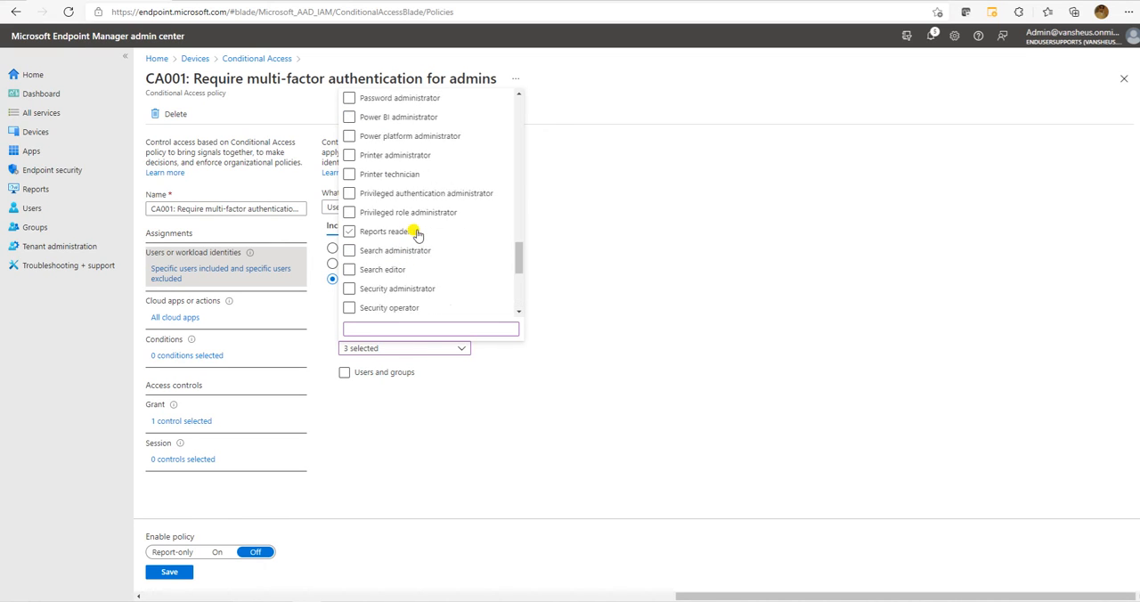
pyautogui.scroll(6, 417, 234)
pyautogui.scroll(-2, 416, 234)
pyautogui.click(380, 158)
pyautogui.click(394, 195)
pyautogui.scroll(3, 407, 236)
pyautogui.scroll(-10, 428, 218)
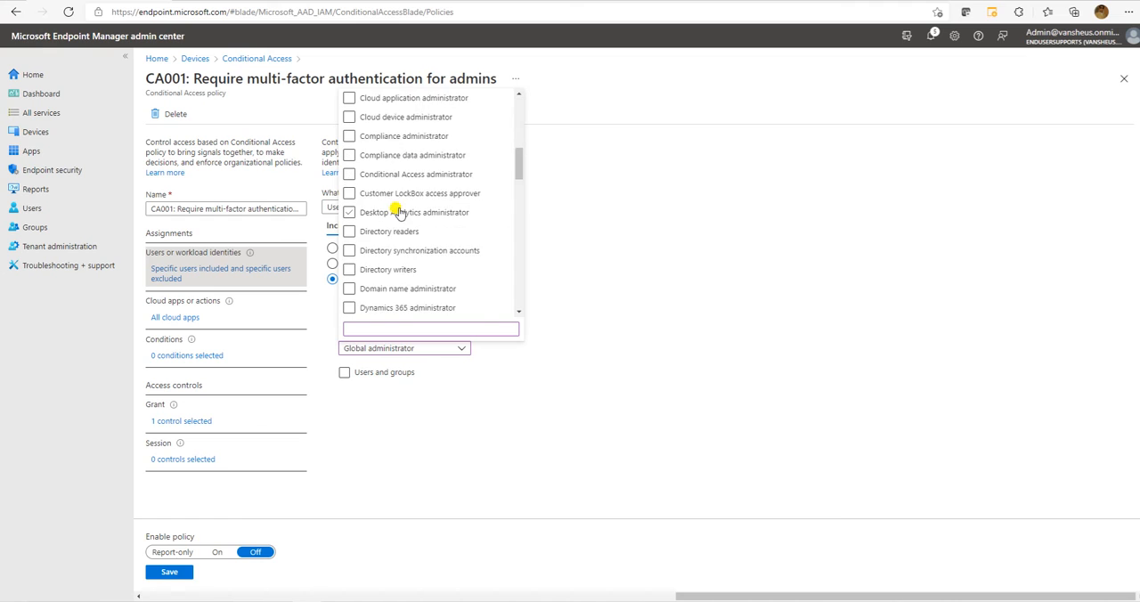
pyautogui.scroll(-5, 400, 216)
# Filter the directory roles by "intu" and add Intune administrator to the included roles.
pyautogui.click(391, 328)
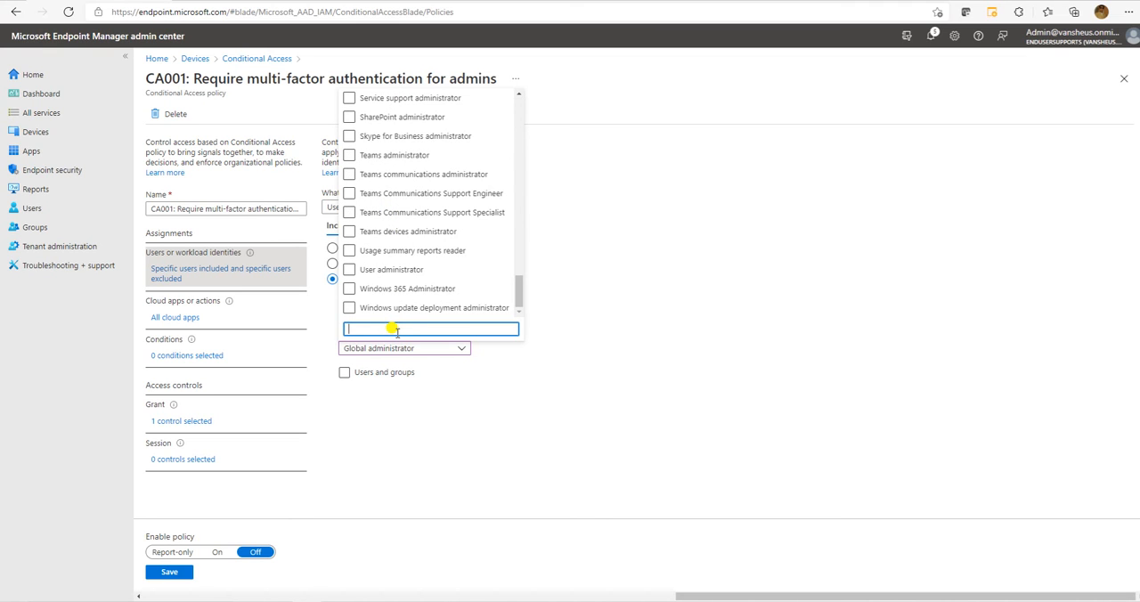
pyautogui.write('in')
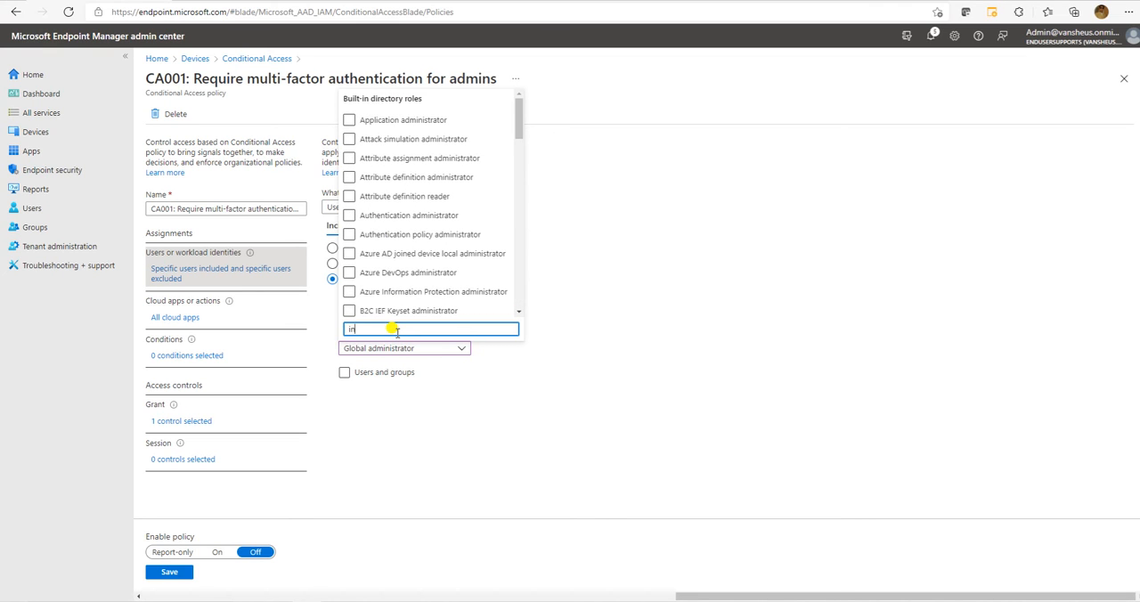
pyautogui.write('tu')
pyautogui.click(350, 307)
pyautogui.click(447, 452)
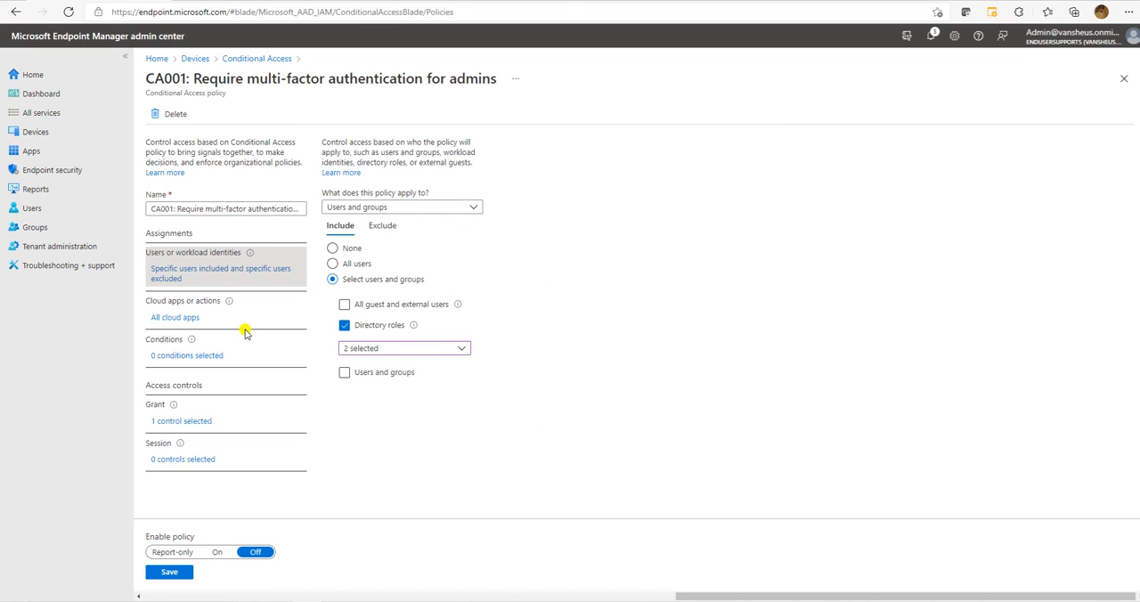
# Switch the policy's cloud apps inclusion to Select apps and choose Office 365.
pyautogui.click(178, 319)
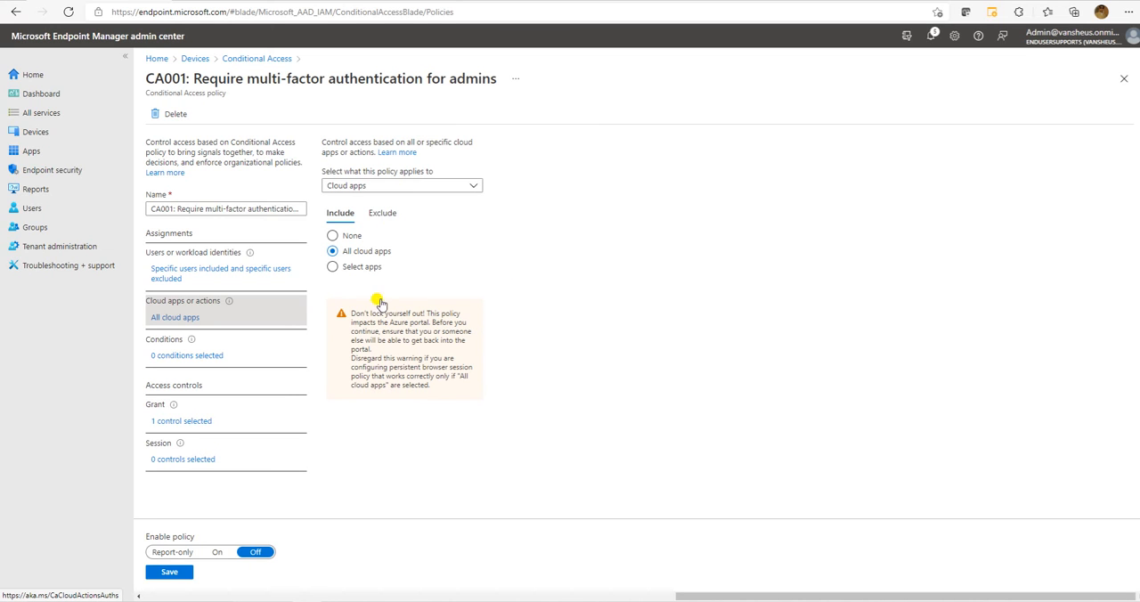
pyautogui.click(345, 267)
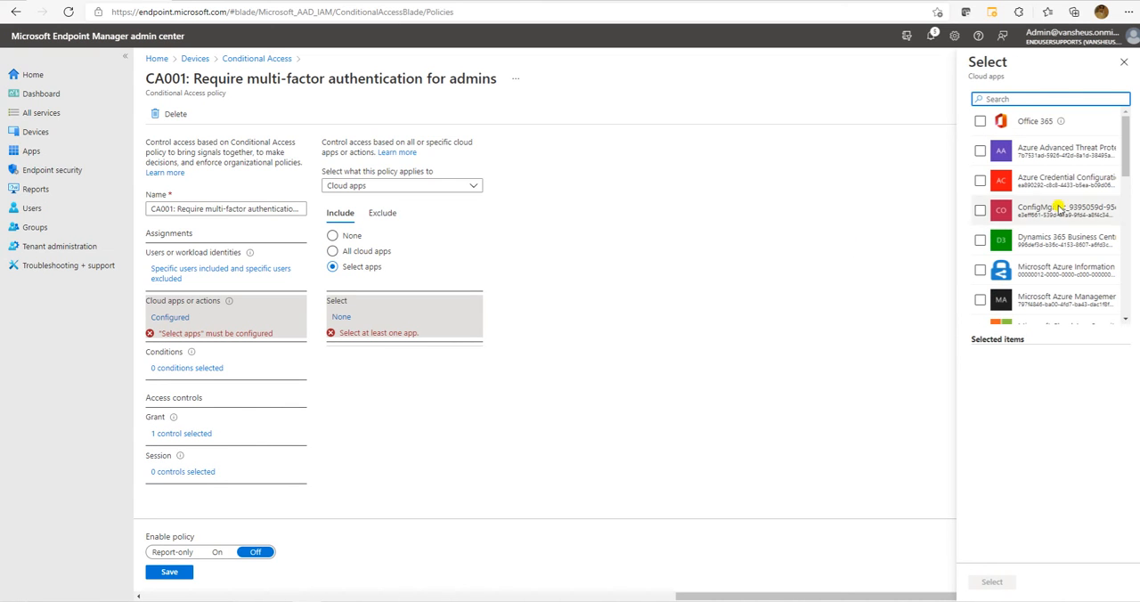
pyautogui.scroll(-1, 1053, 203)
pyautogui.scroll(-5, 1054, 203)
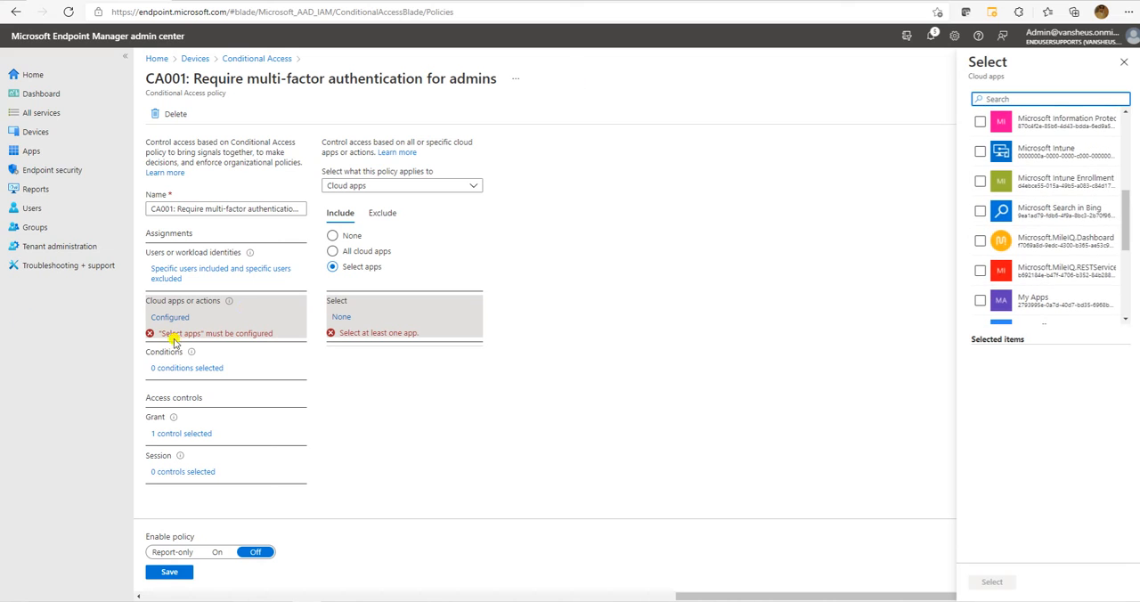
pyautogui.scroll(5, 1024, 233)
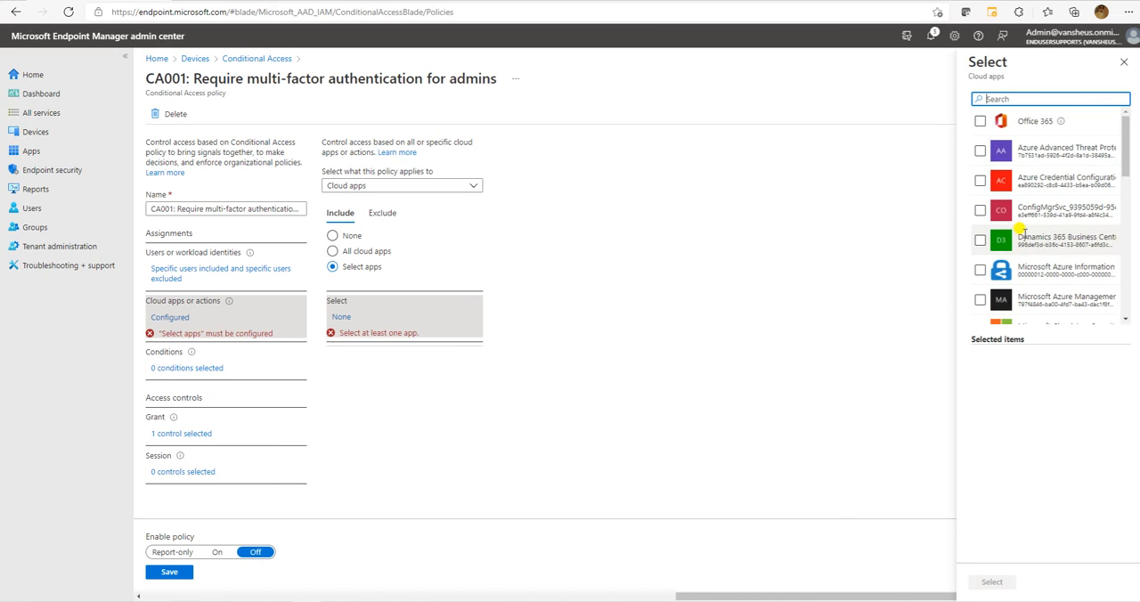
pyautogui.click(980, 121)
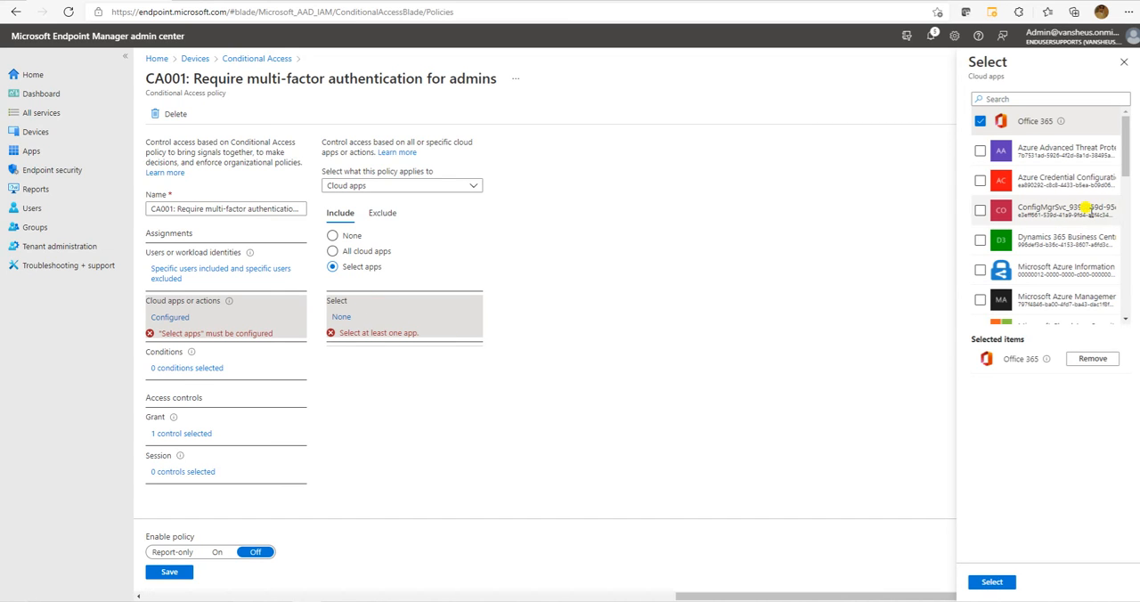
pyautogui.click(989, 582)
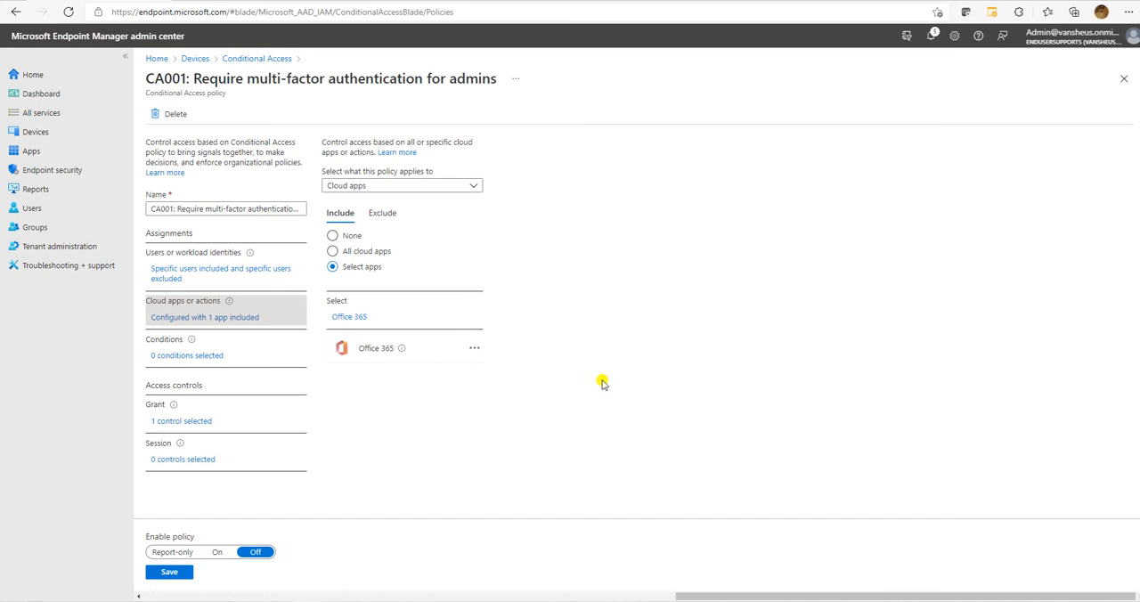
# Enable the User risk condition for the policy with the Low risk level.
pyautogui.click(198, 361)
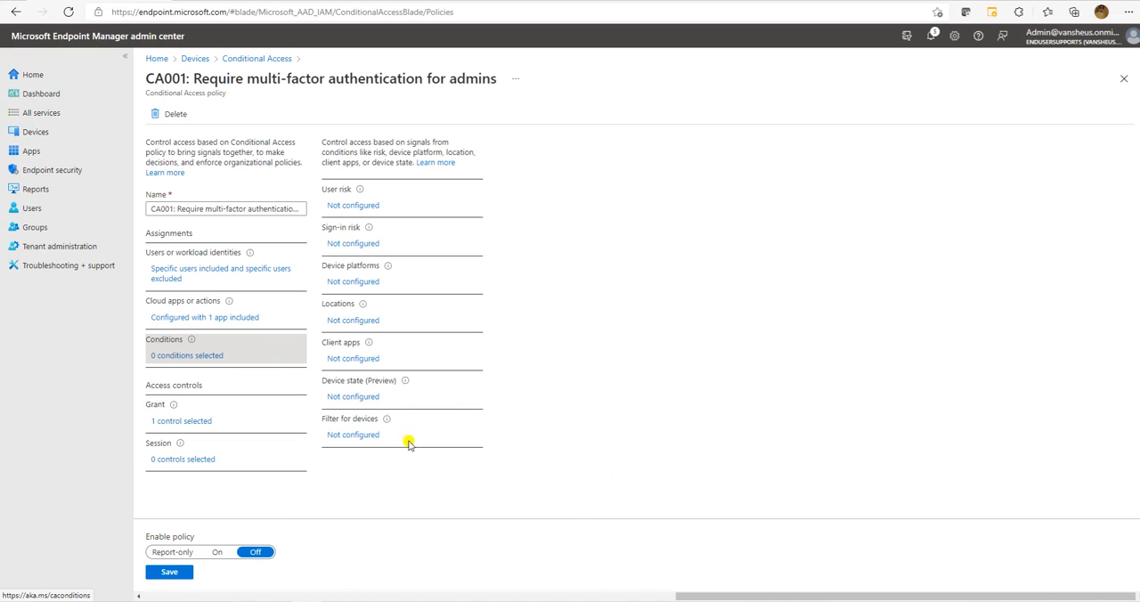
pyautogui.click(359, 206)
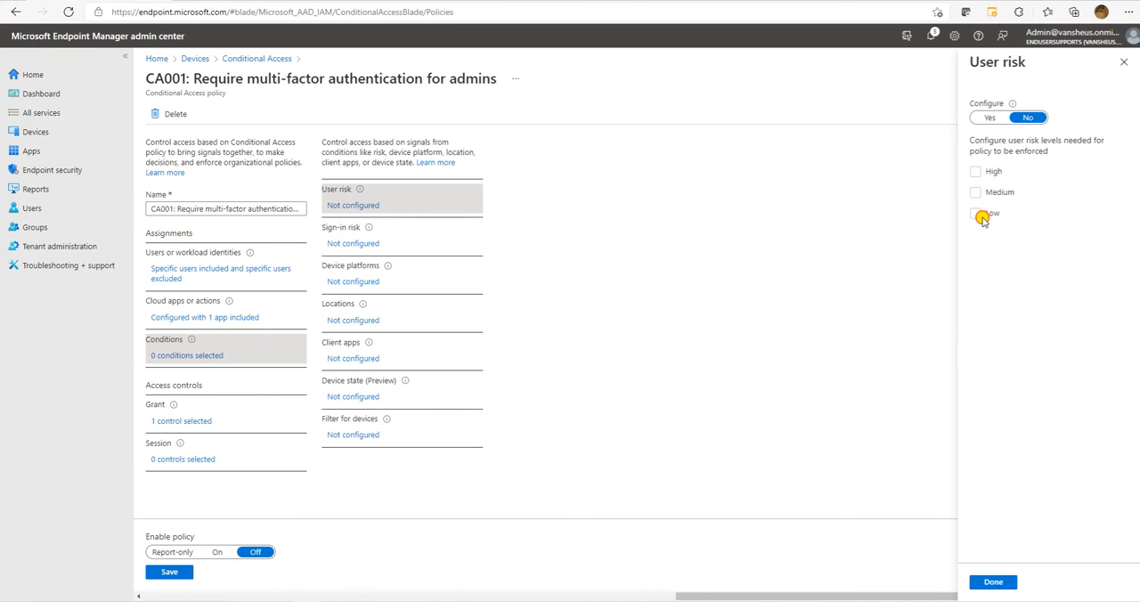
pyautogui.click(989, 117)
pyautogui.click(976, 214)
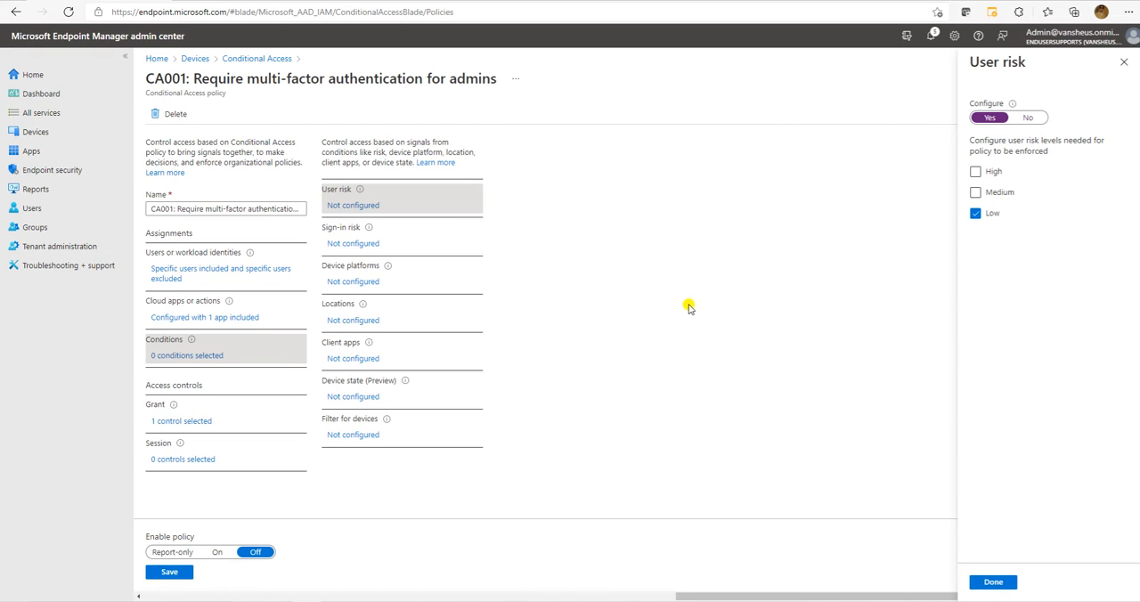
pyautogui.click(993, 580)
# Enable the Sign-in risk condition with the No risk and Low levels.
pyautogui.click(349, 245)
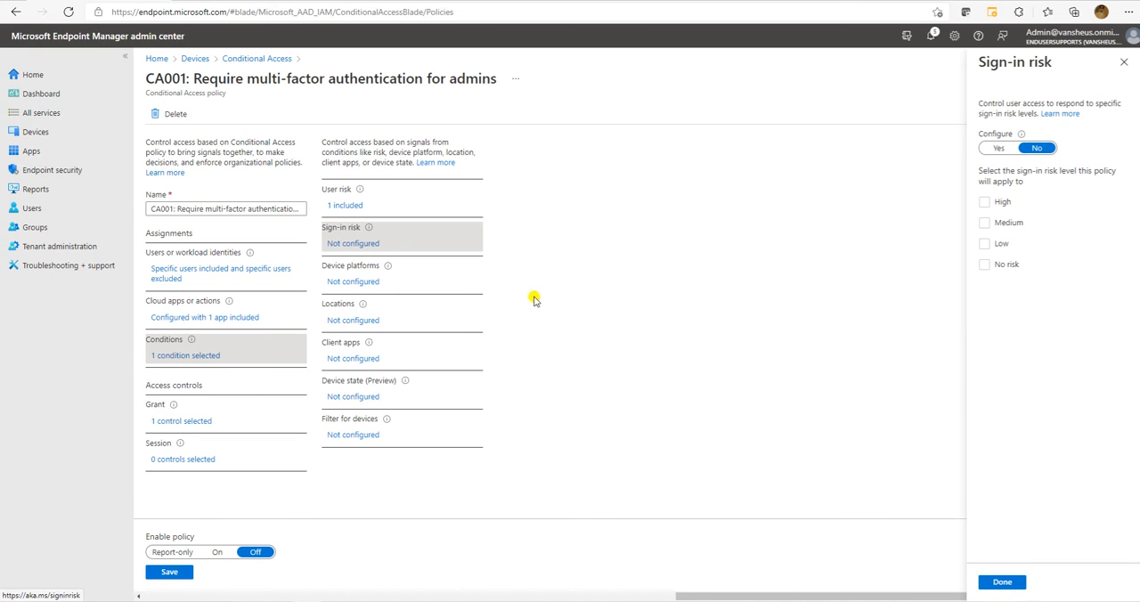
pyautogui.click(997, 148)
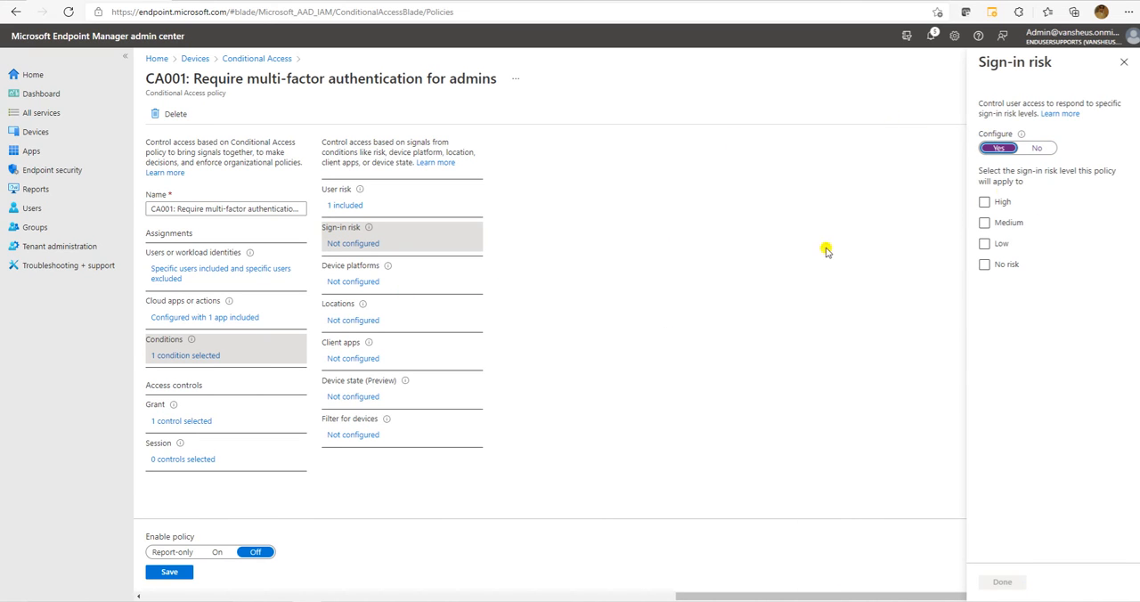
pyautogui.click(984, 265)
pyautogui.click(984, 243)
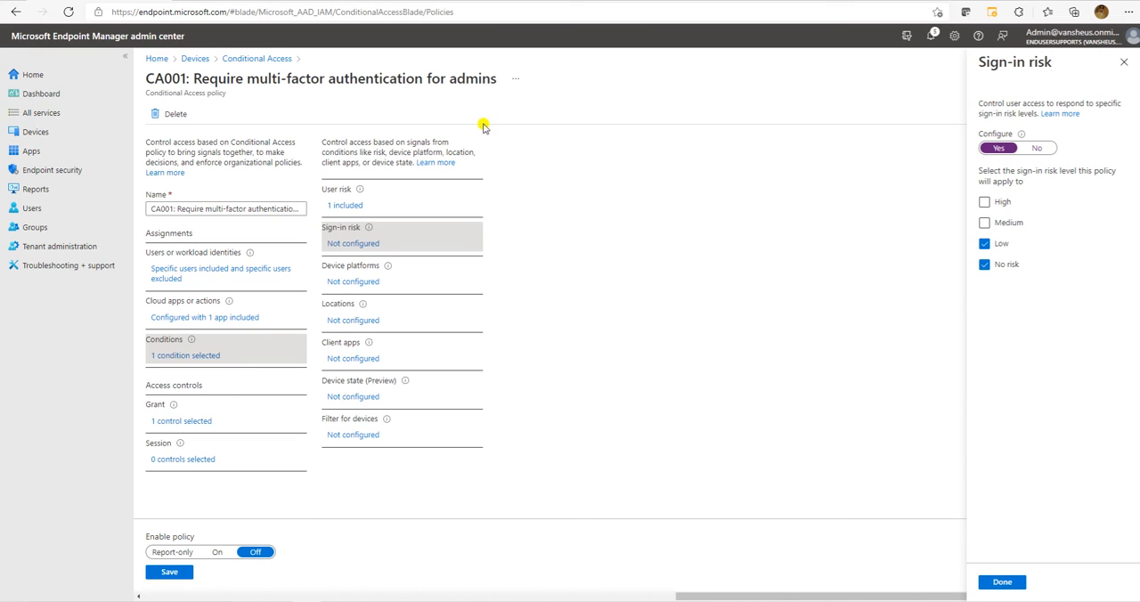
pyautogui.click(1002, 581)
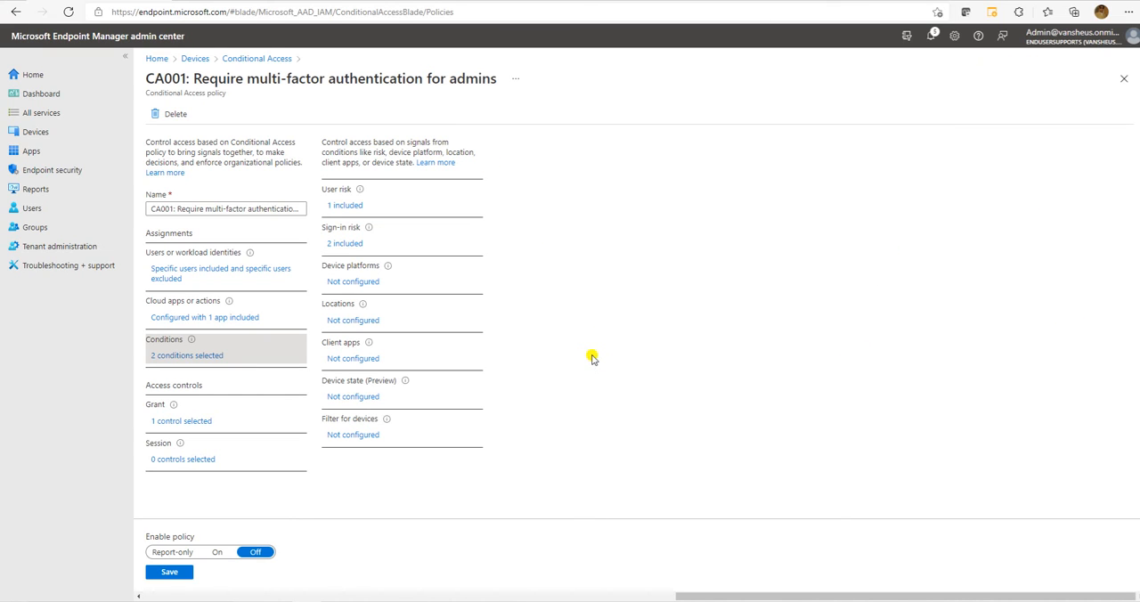
# Enable the Device platforms condition and include only the Windows and Windows Phone platforms.
pyautogui.click(365, 285)
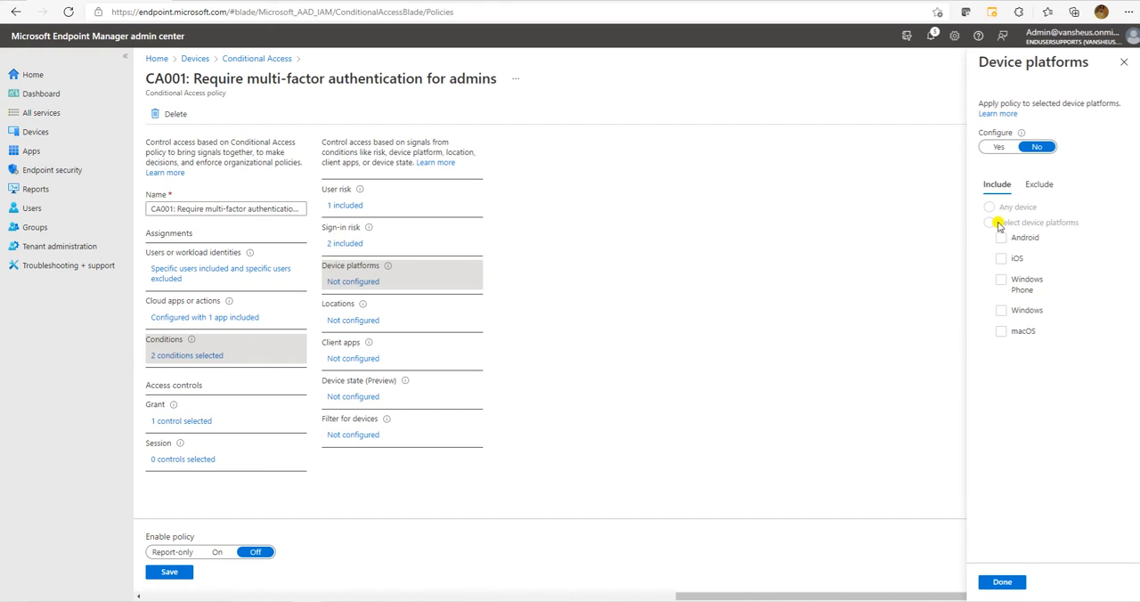
pyautogui.click(997, 146)
pyautogui.click(989, 223)
pyautogui.click(1000, 311)
pyautogui.click(1001, 282)
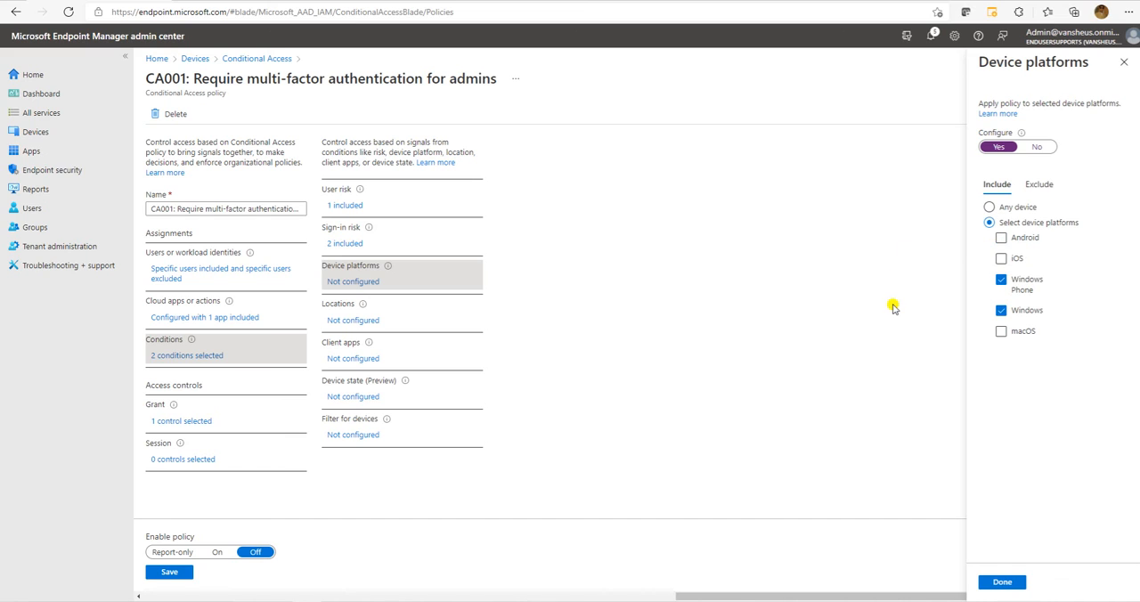
pyautogui.click(1002, 583)
pyautogui.click(1003, 584)
pyautogui.click(1002, 583)
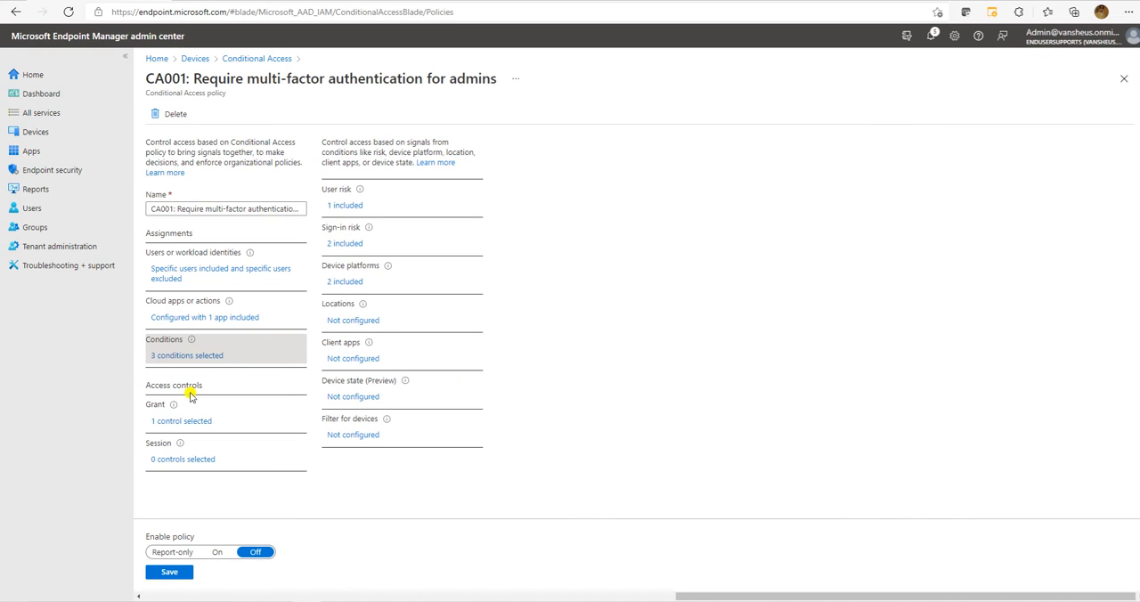
# Enable the Locations condition for selected locations and include India location.
pyautogui.click(349, 321)
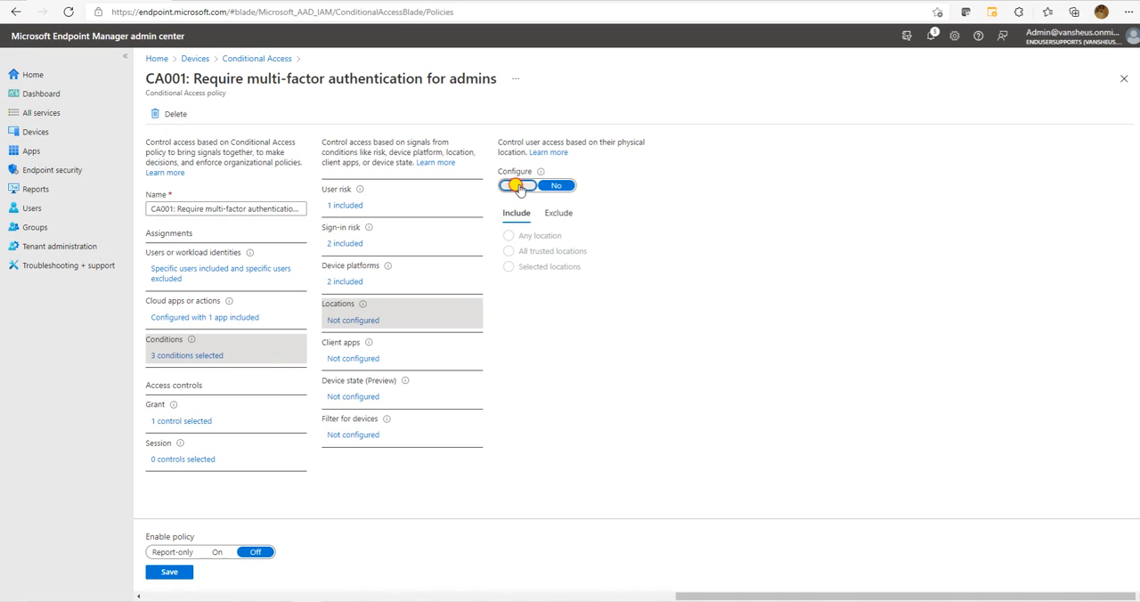
pyautogui.click(520, 188)
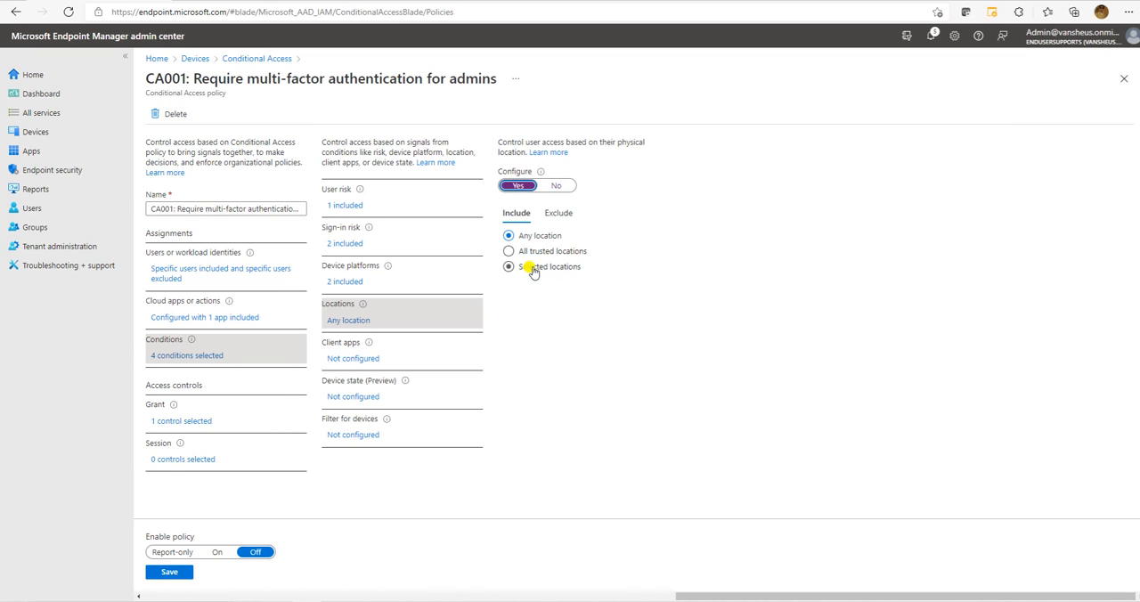
pyautogui.click(532, 269)
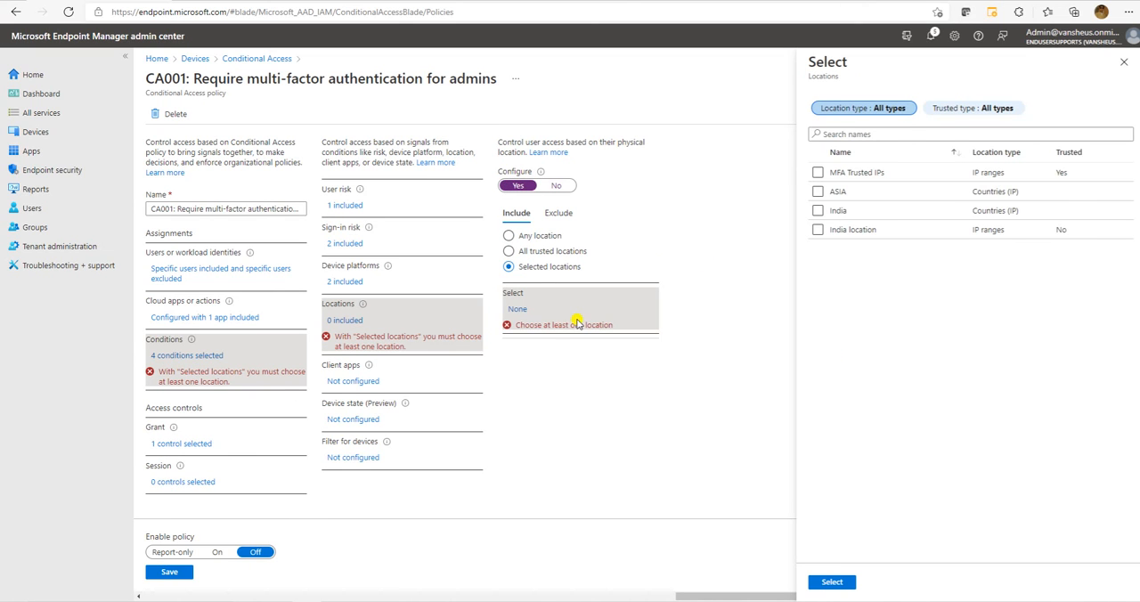
pyautogui.click(818, 230)
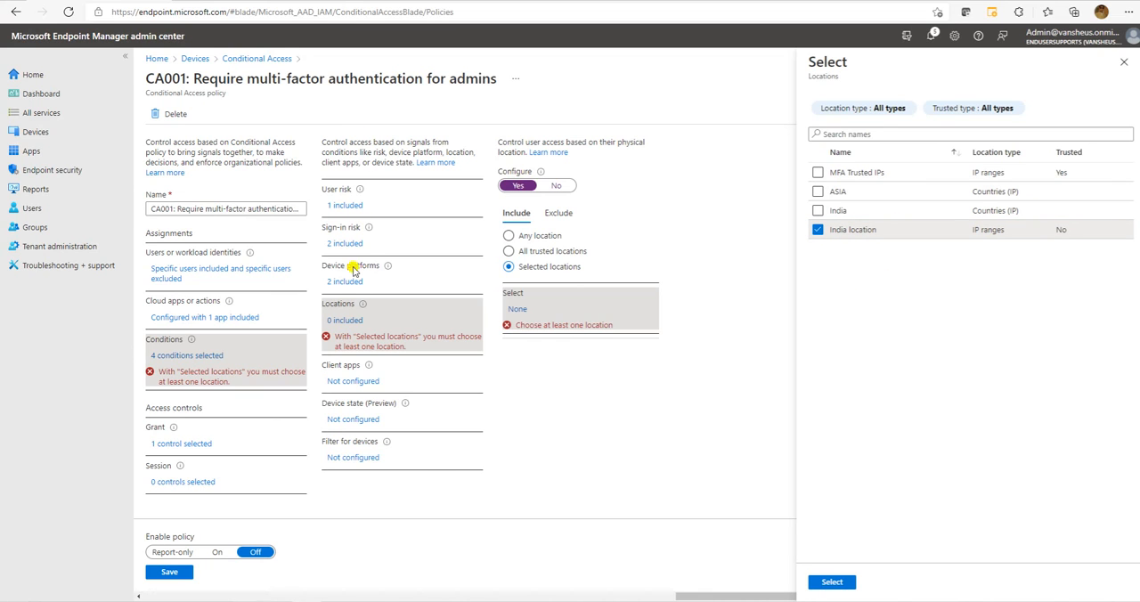
pyautogui.click(832, 583)
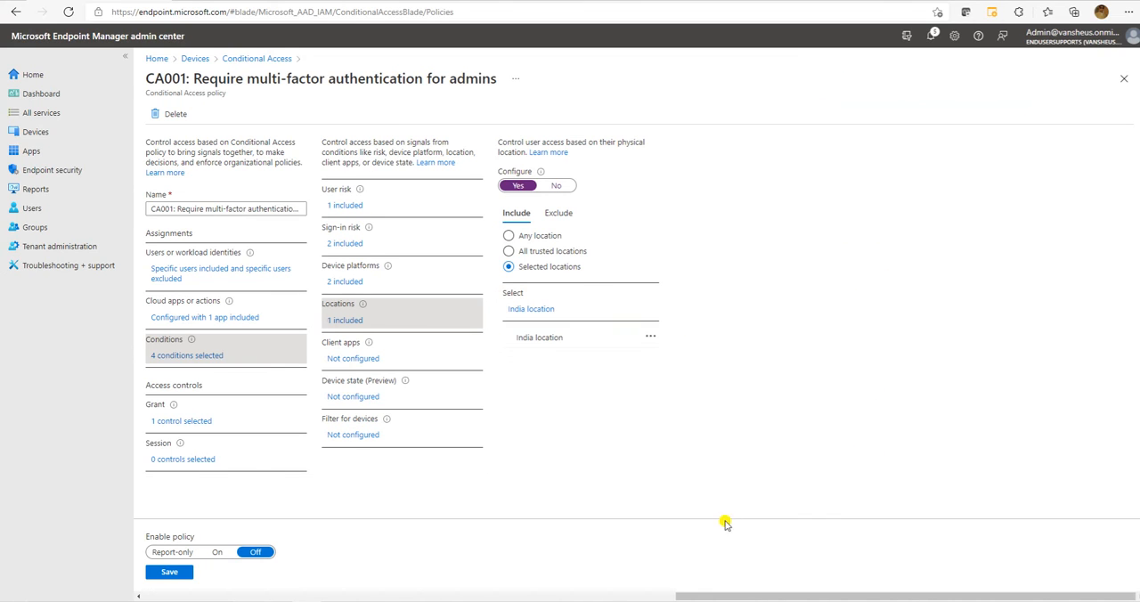
# Enable the Client apps condition, keeping only Browser and Exchange ActiveSync clients selected.
pyautogui.click(350, 358)
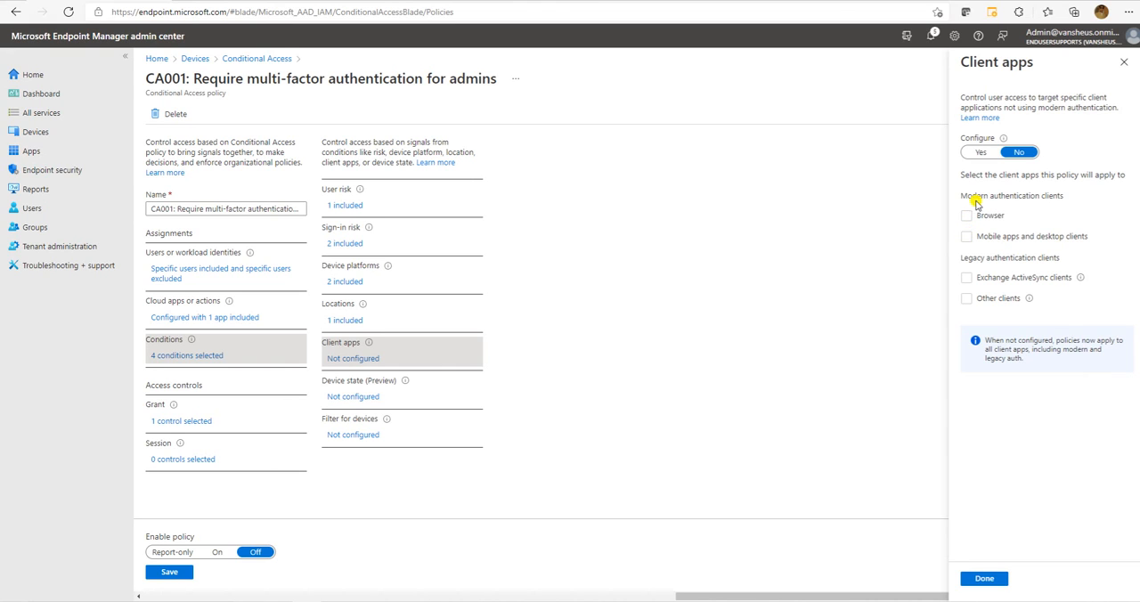
pyautogui.click(999, 155)
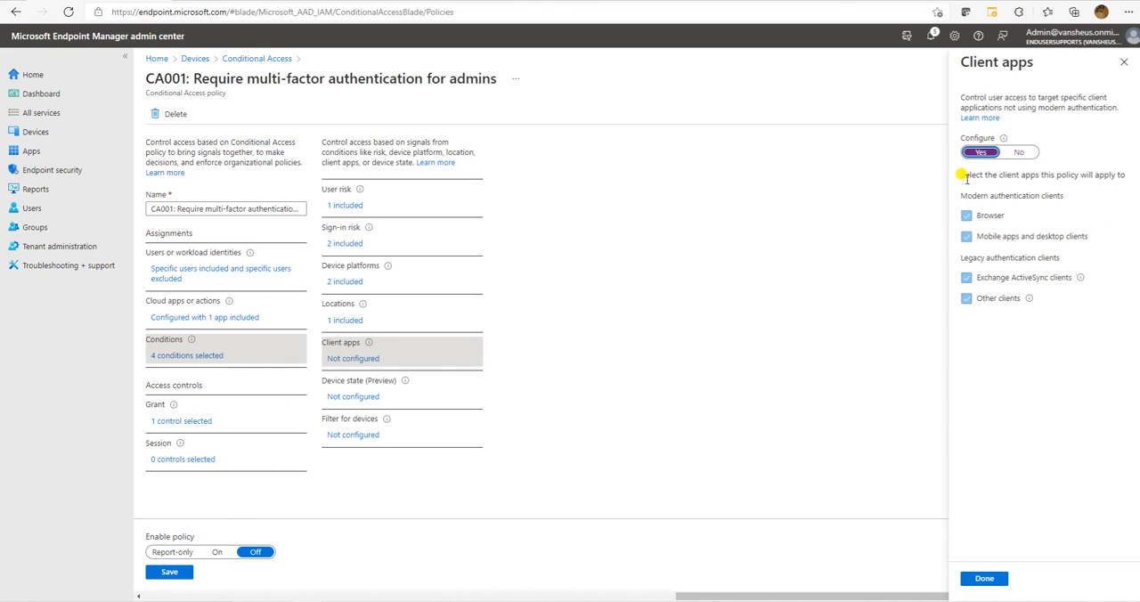
pyautogui.click(966, 236)
pyautogui.click(966, 278)
pyautogui.click(966, 298)
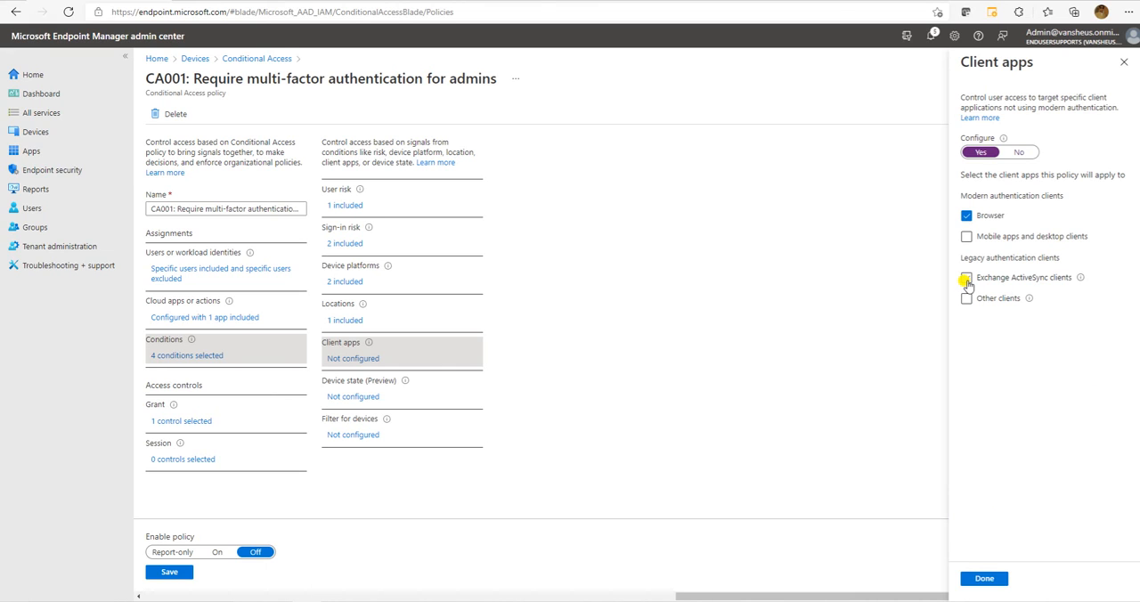
pyautogui.click(967, 278)
pyautogui.click(984, 579)
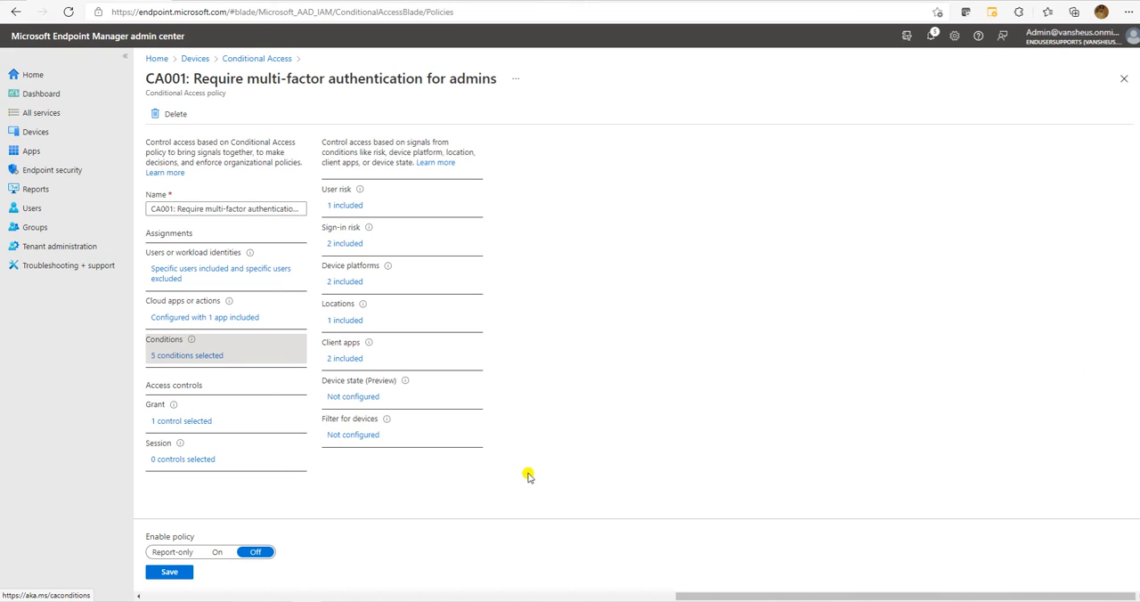
# Review the Device state (Preview) condition's options and close them without configuring anything.
pyautogui.click(351, 396)
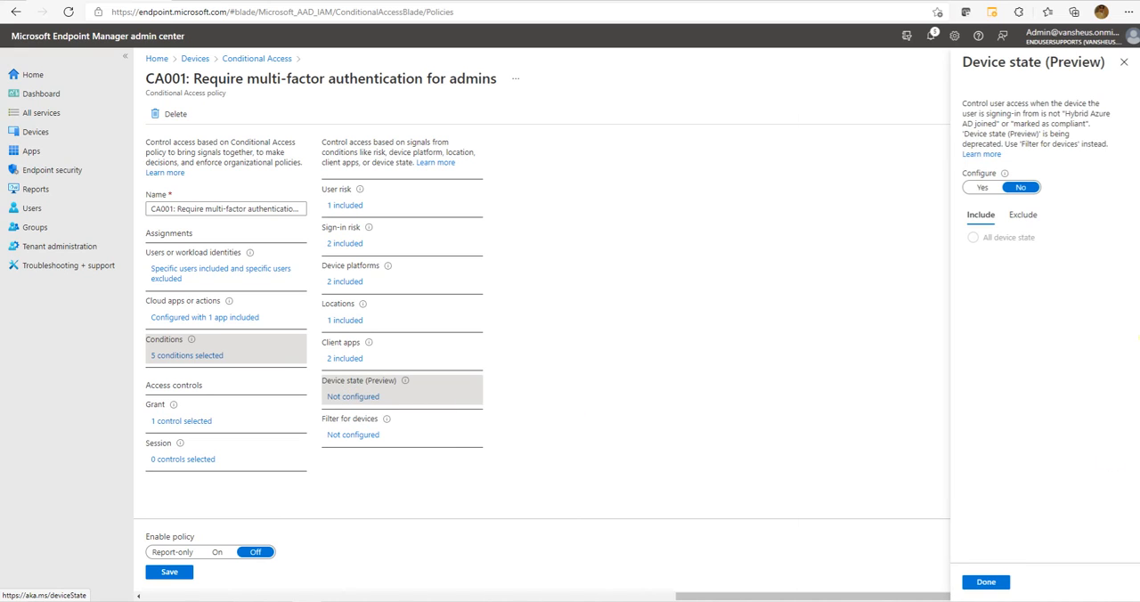
pyautogui.click(1124, 61)
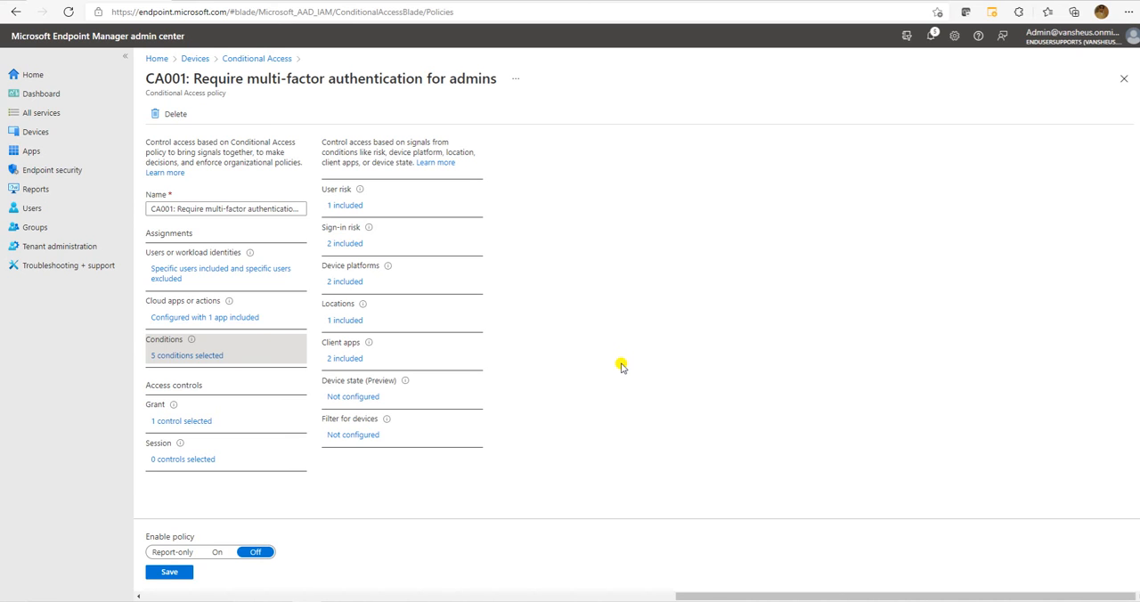
# Set the policy's Grant control to grant access and require multi-factor authentication.
pyautogui.click(187, 422)
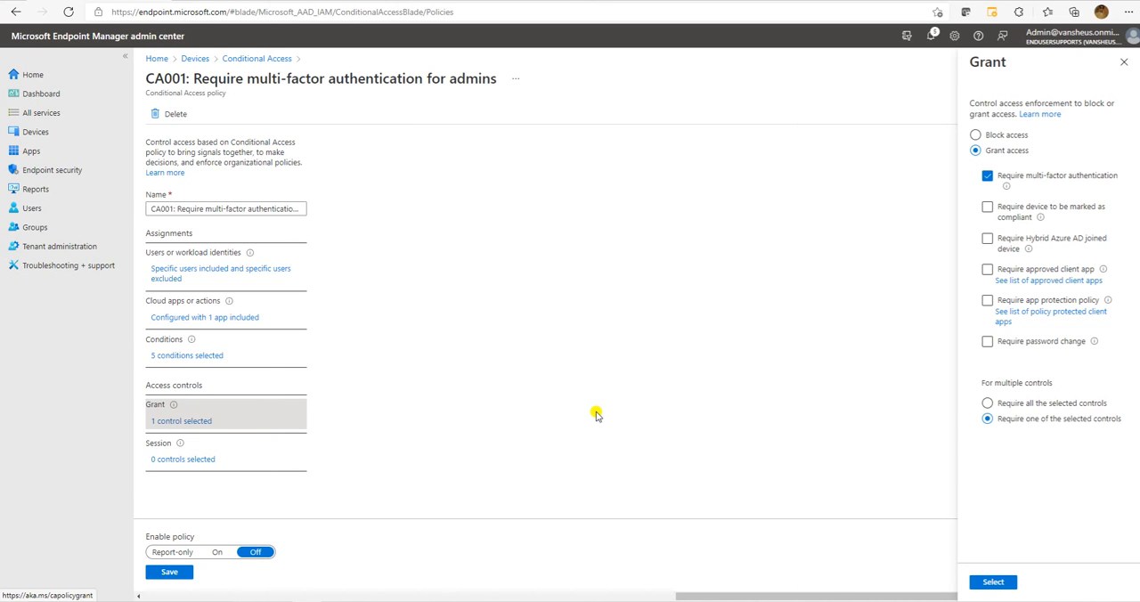
pyautogui.click(186, 355)
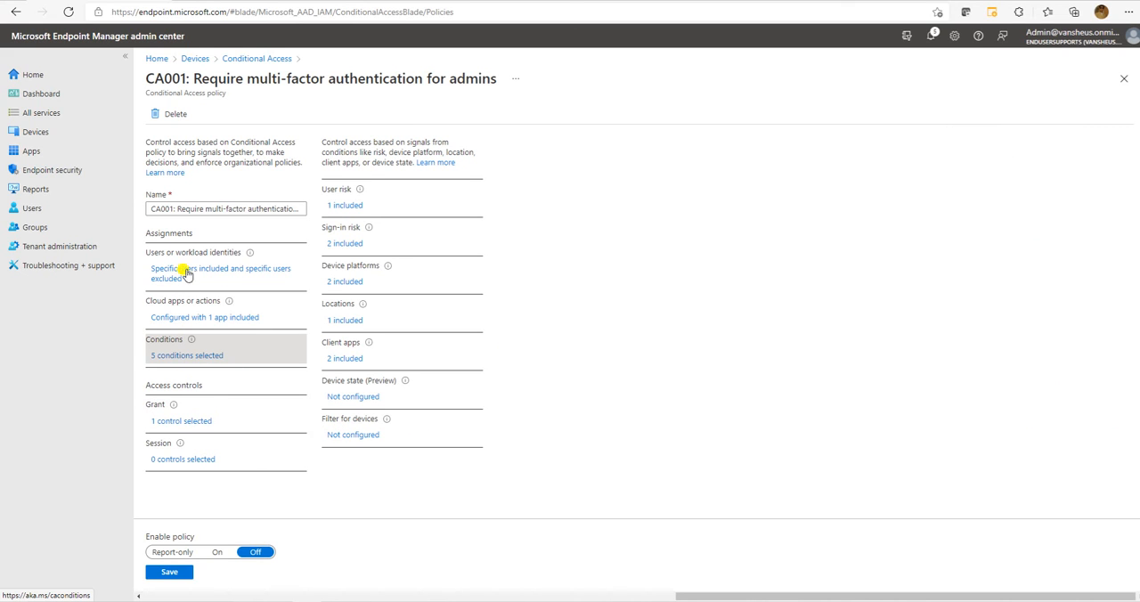
pyautogui.click(169, 417)
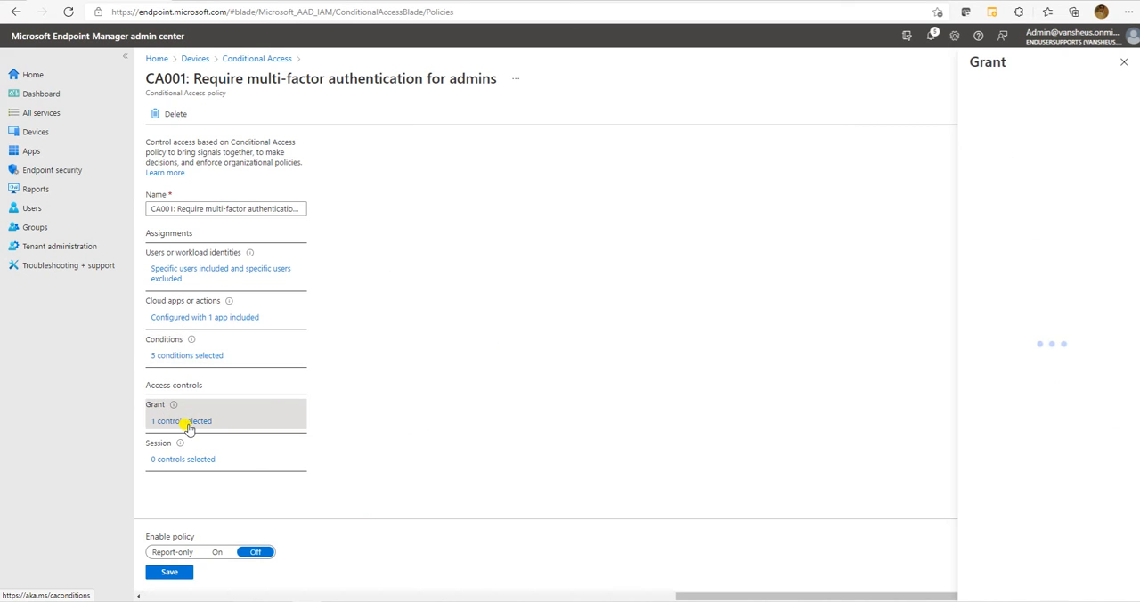
pyautogui.click(995, 138)
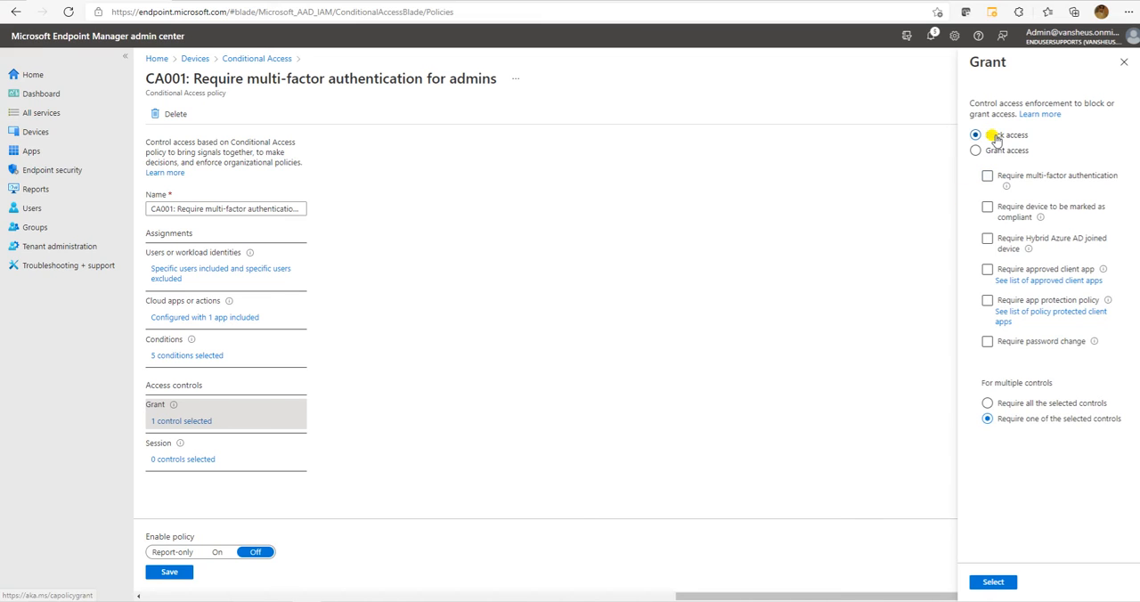
pyautogui.click(1014, 151)
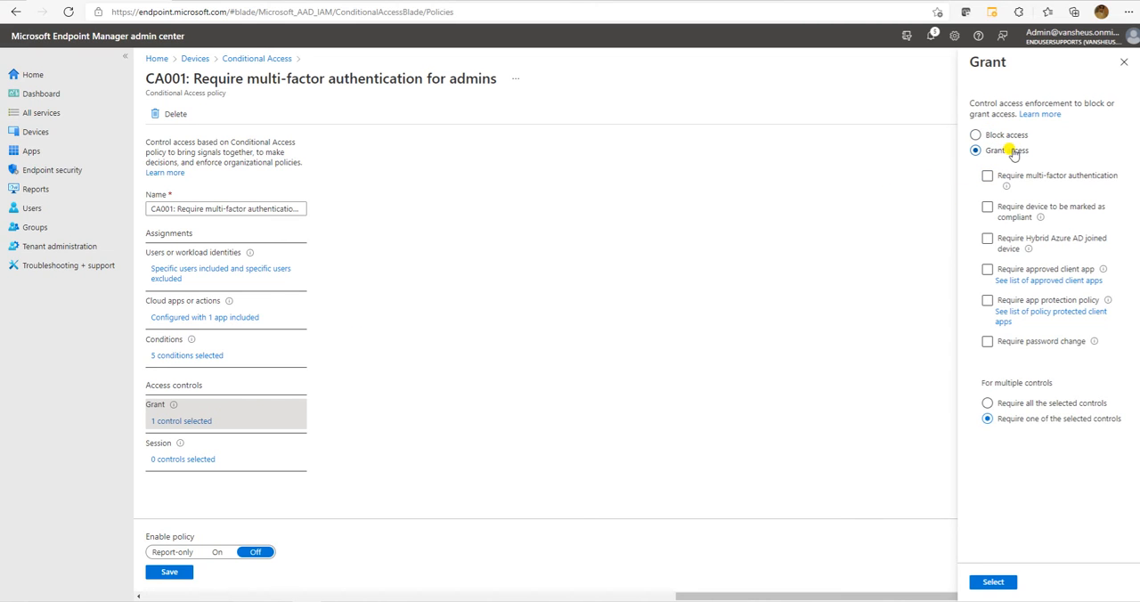
pyautogui.click(1022, 180)
# Try the compliant device, Hybrid Azure AD joined device and password change requirements, clear them, and apply the Grant settings.
pyautogui.click(1017, 212)
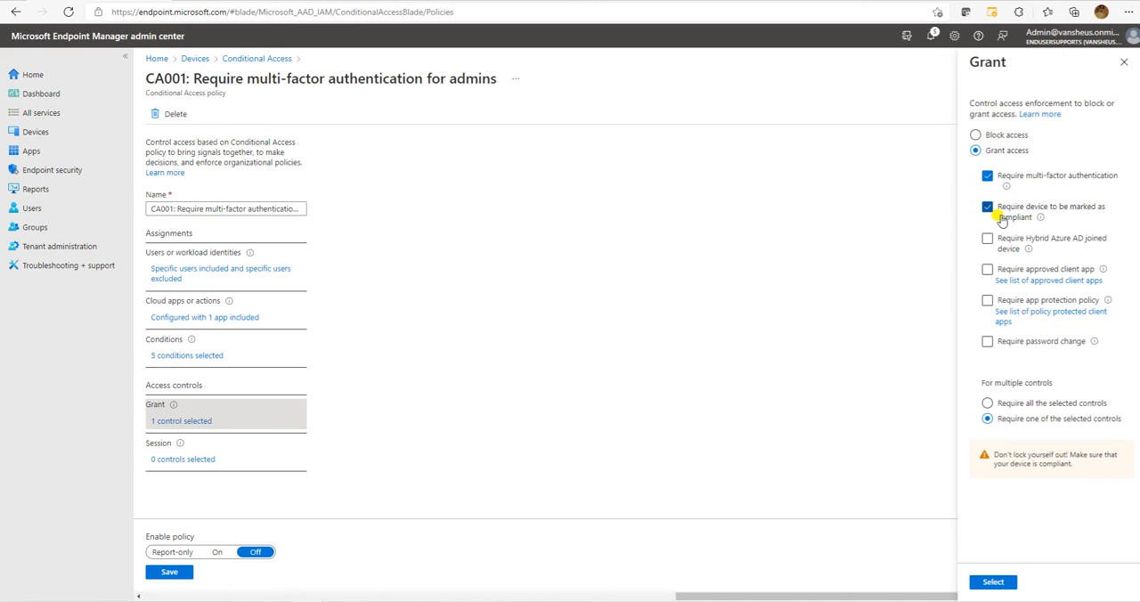
pyautogui.click(1001, 214)
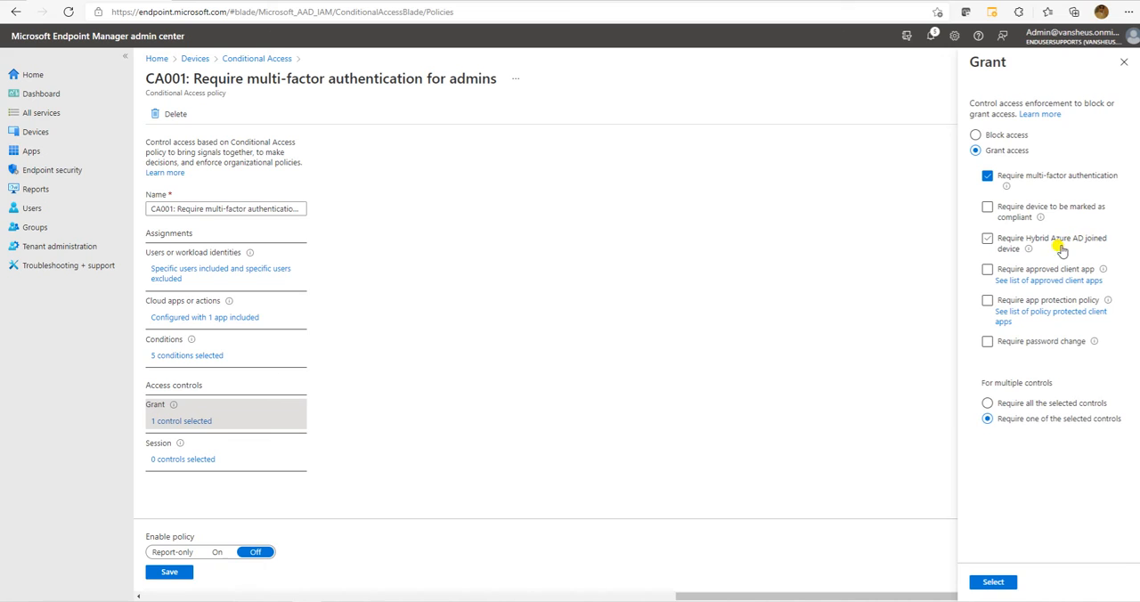
pyautogui.click(1006, 248)
pyautogui.click(1005, 245)
pyautogui.click(1036, 343)
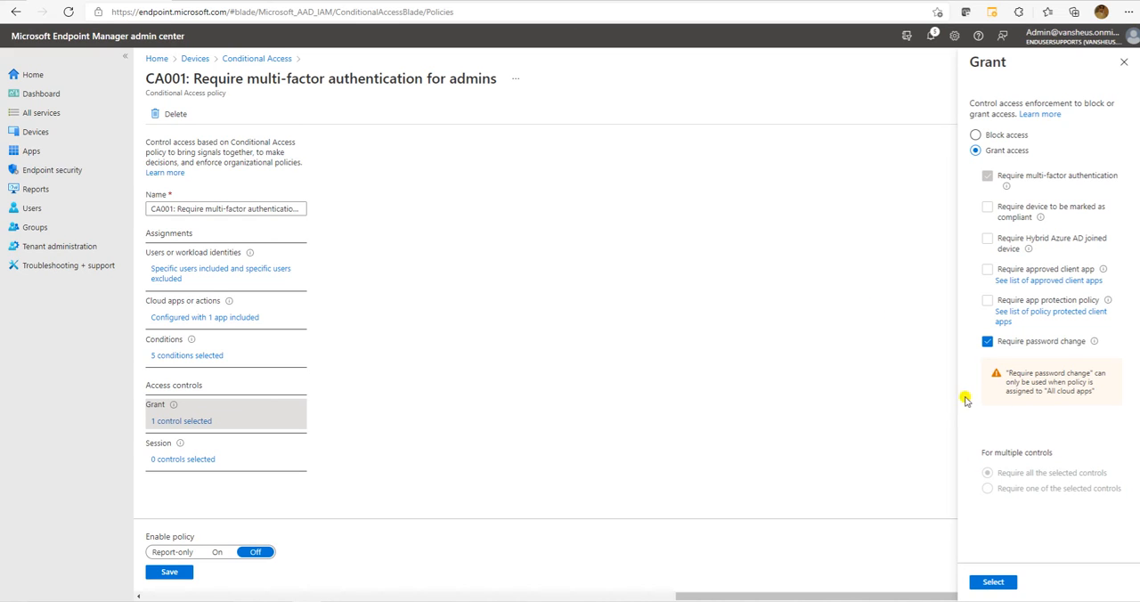
pyautogui.click(987, 340)
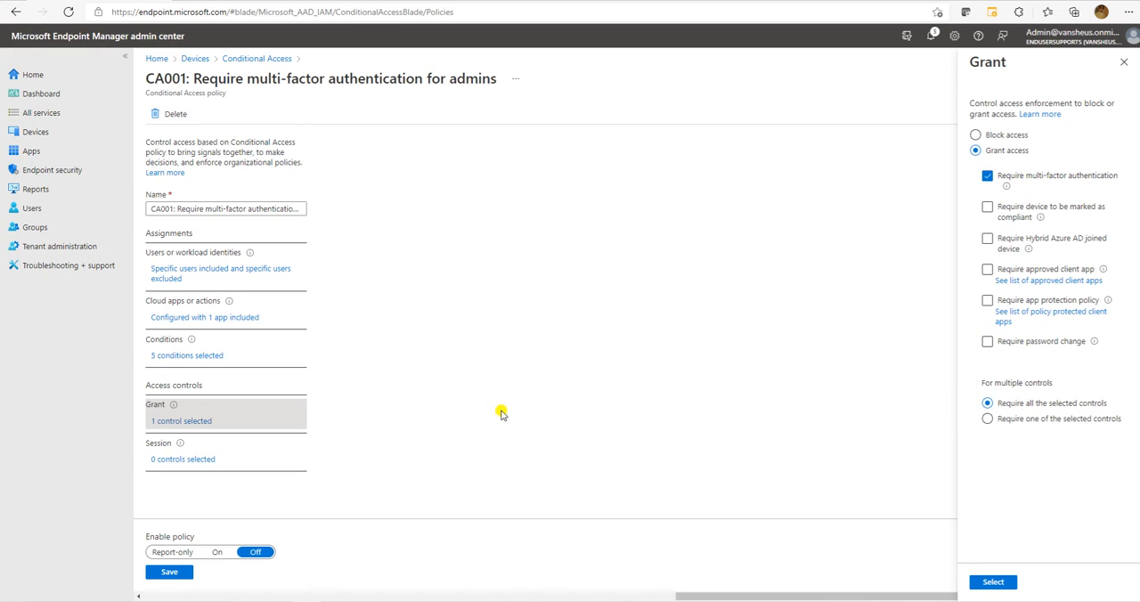
pyautogui.click(991, 584)
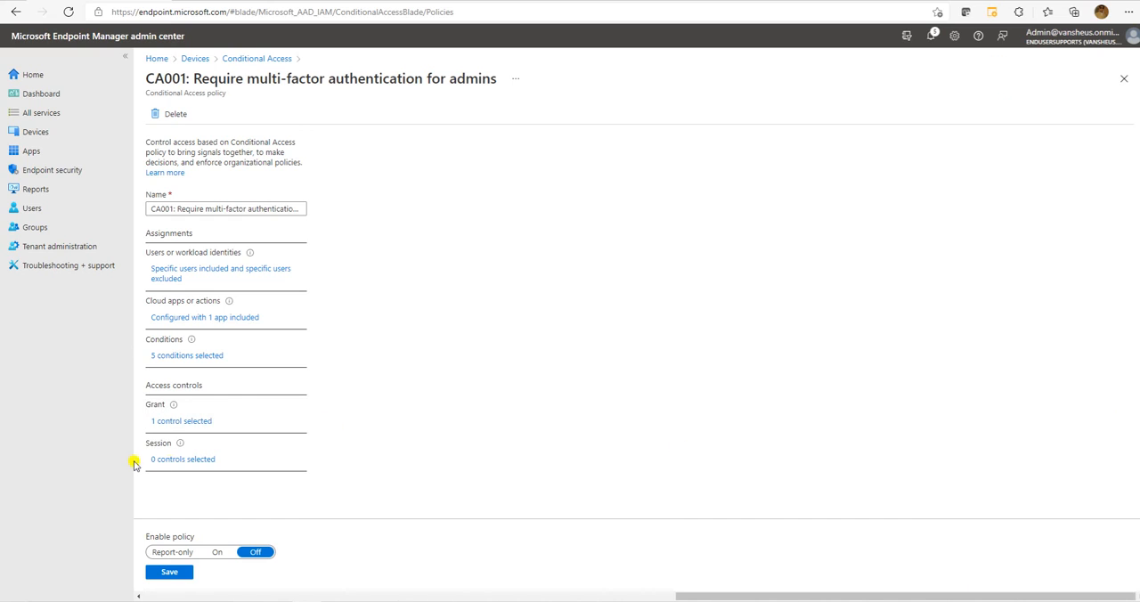
# Review the Session access controls and close them without applying any.
pyautogui.click(179, 459)
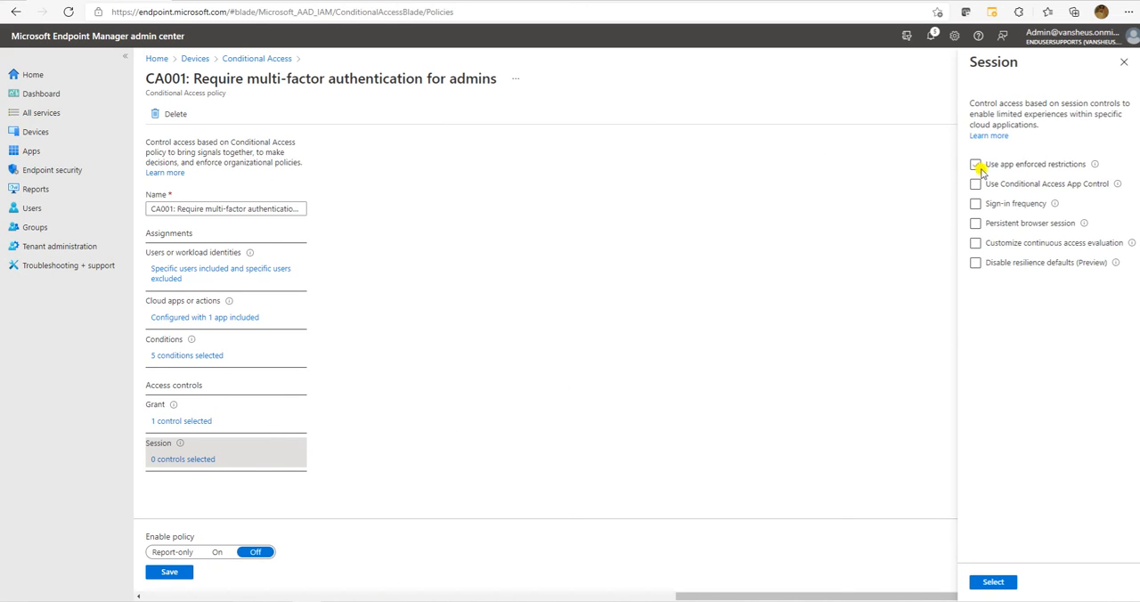
pyautogui.click(1003, 185)
pyautogui.click(1123, 62)
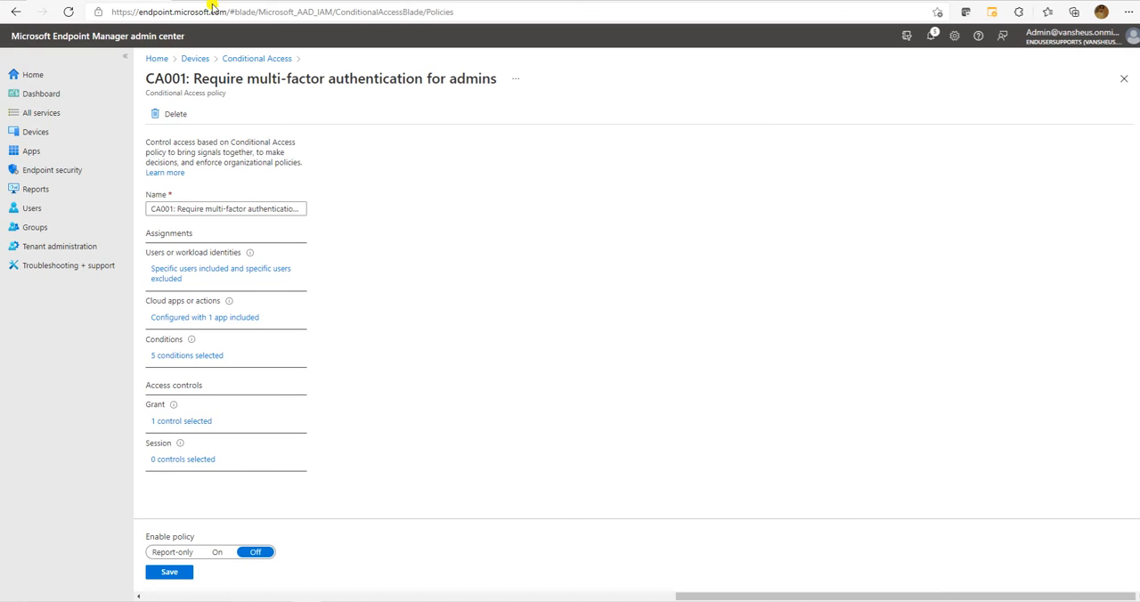
# Save the customized CA001 policy, reopen it from the policy list, and save it again with Enable policy set to On.
pyautogui.click(171, 574)
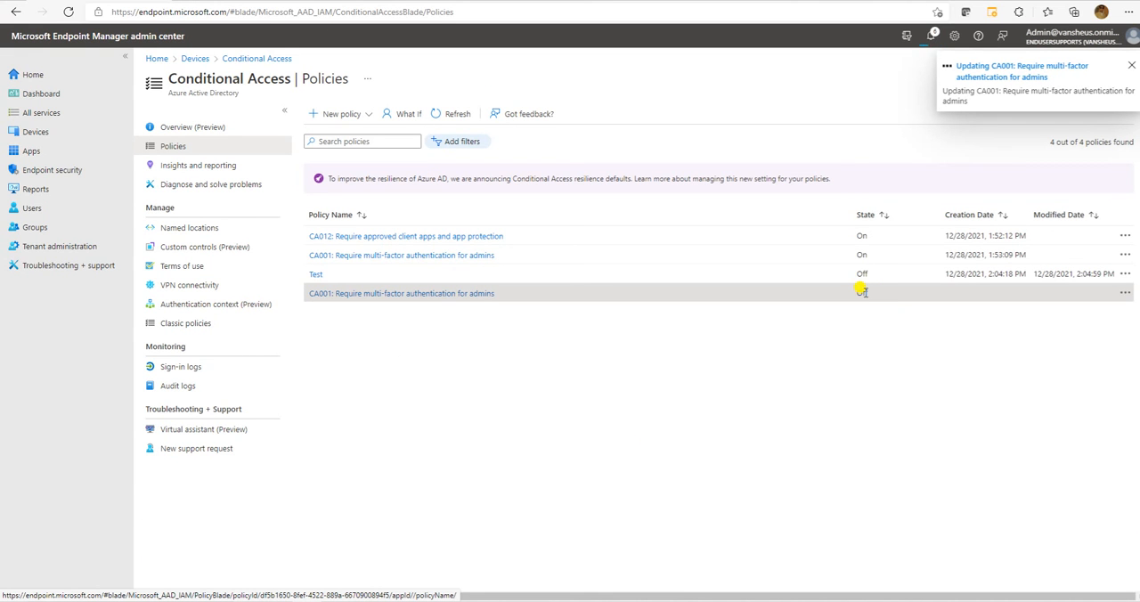
pyautogui.click(456, 295)
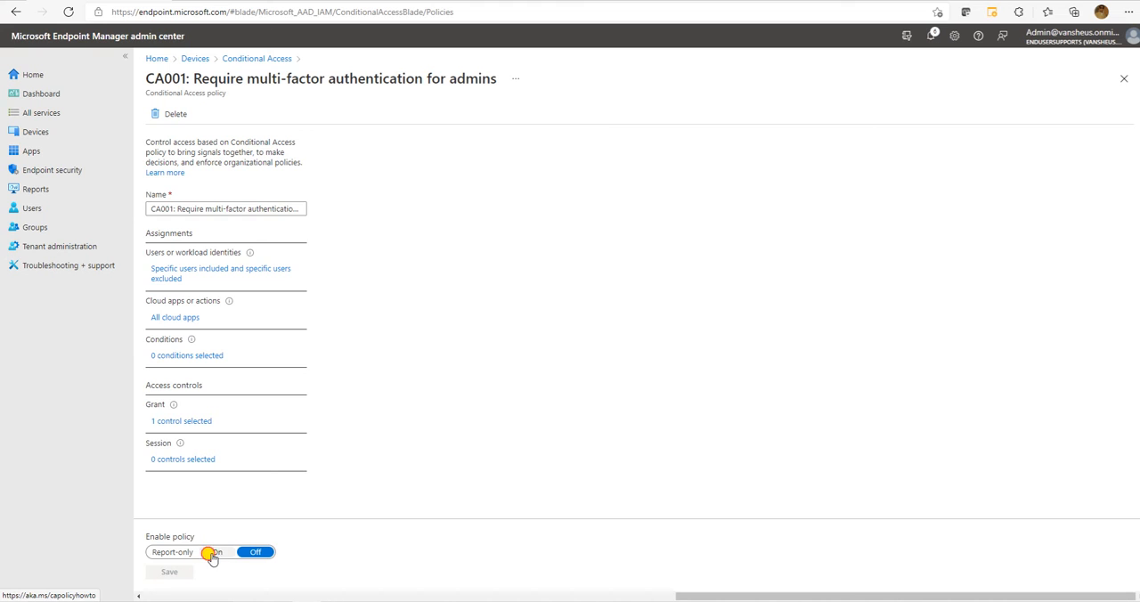
pyautogui.click(216, 553)
pyautogui.click(158, 574)
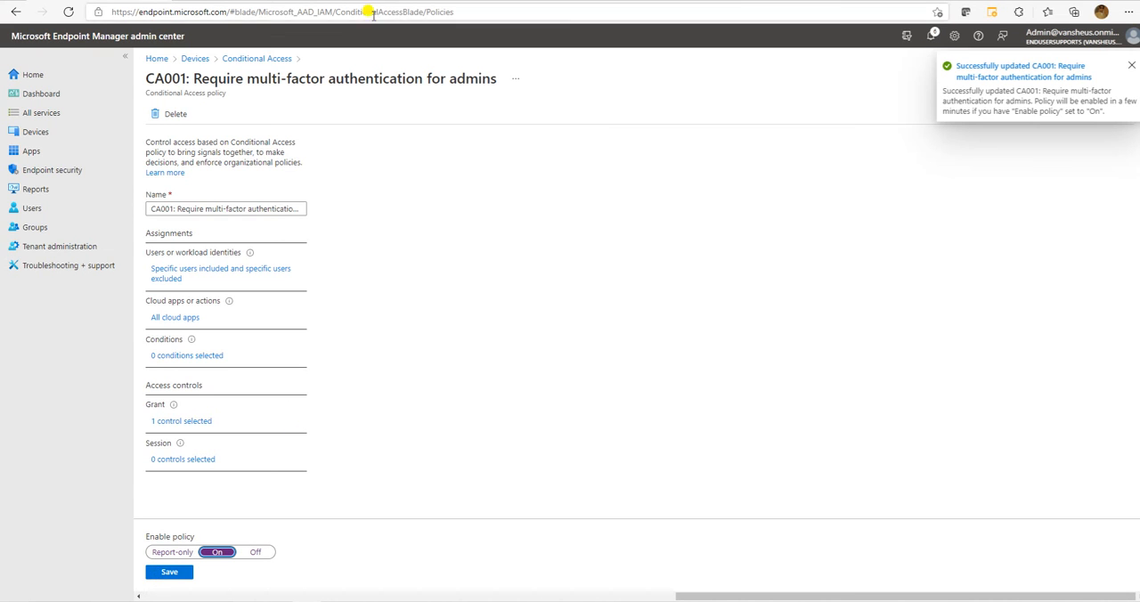
pyautogui.click(169, 576)
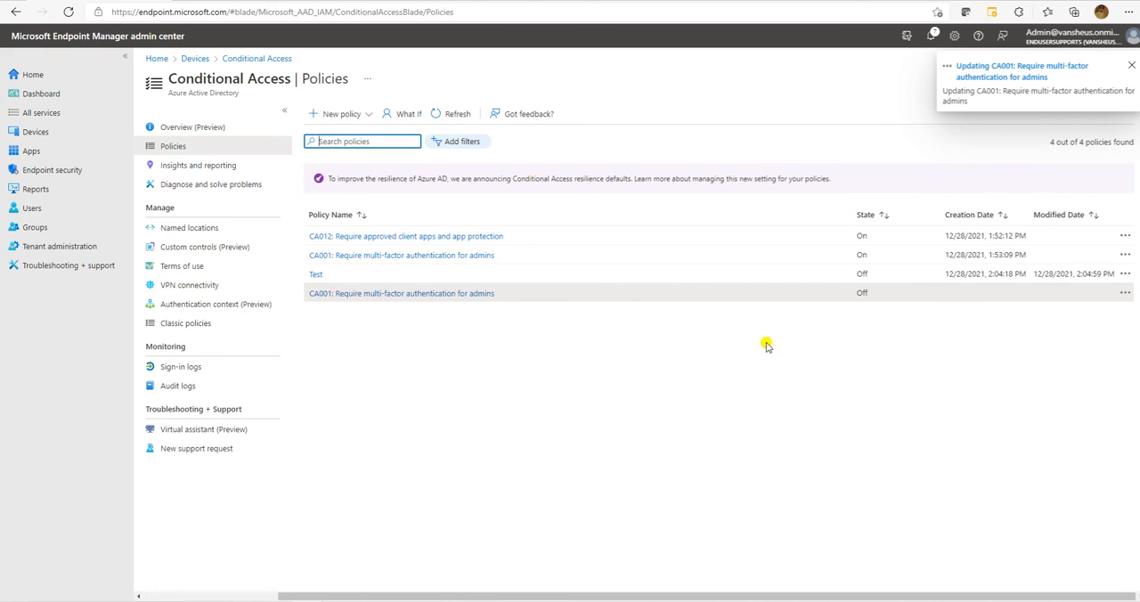
# Start a new policy from templates, choose the Devices template category, and proceed to template selection.
pyautogui.click(365, 120)
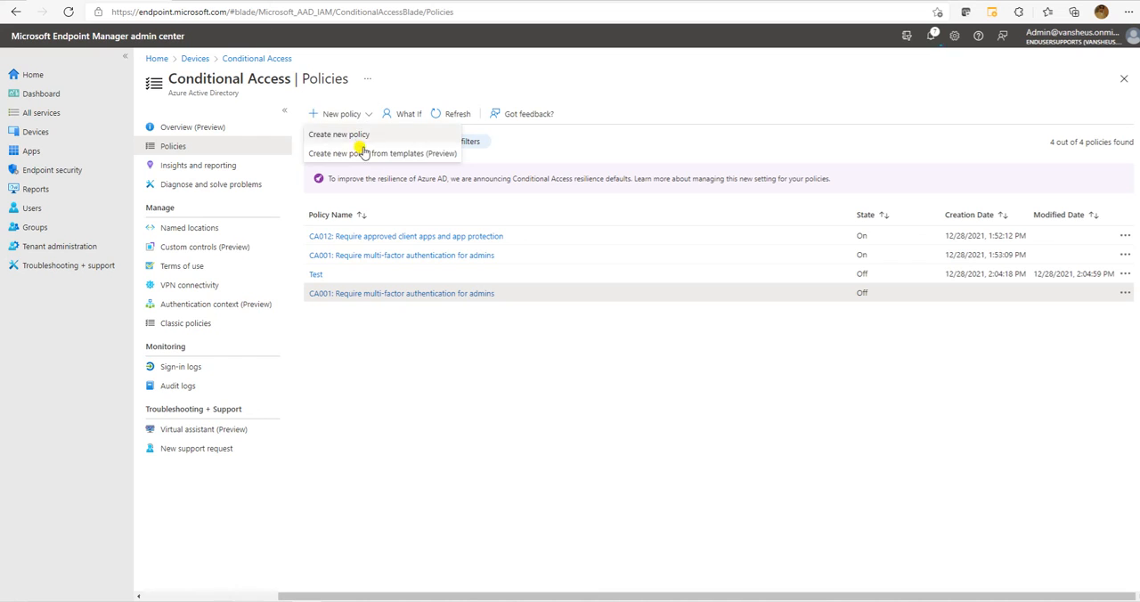
pyautogui.click(357, 154)
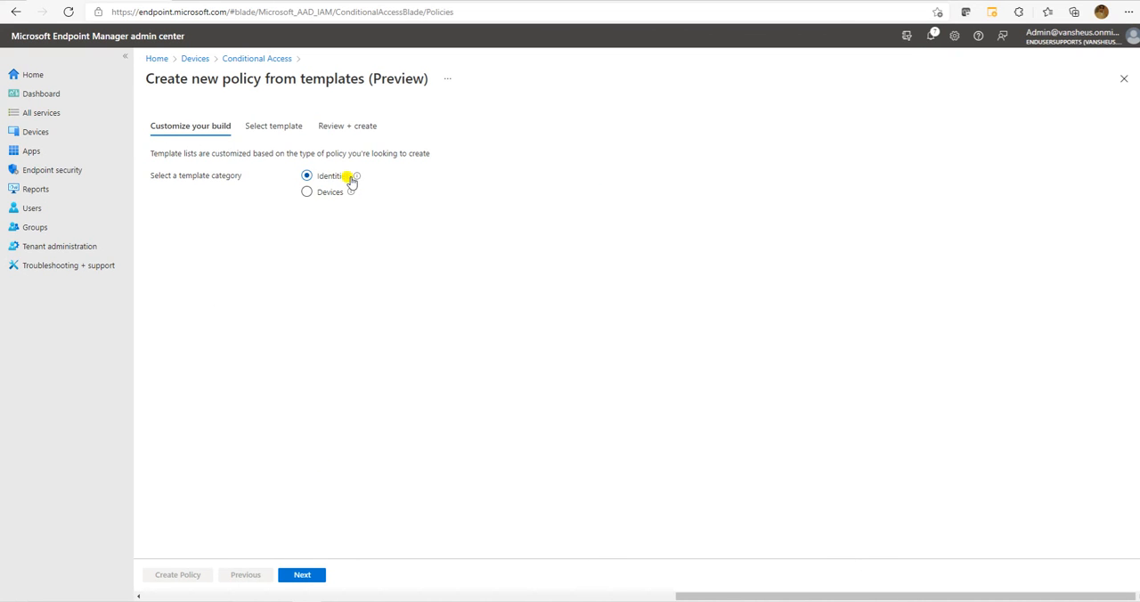
pyautogui.click(321, 195)
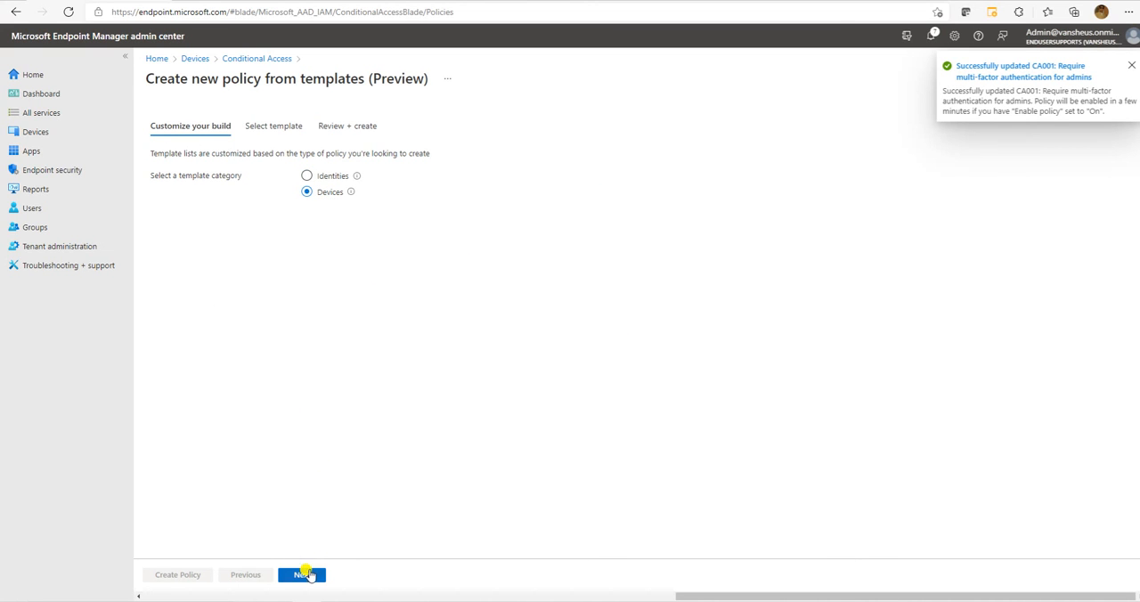
pyautogui.click(302, 575)
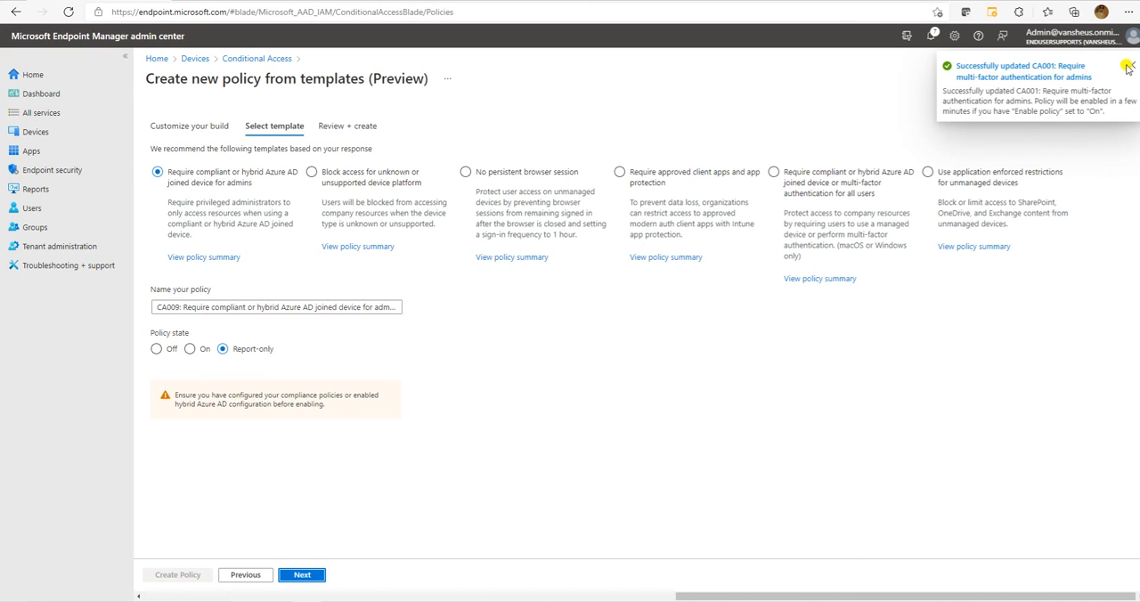
pyautogui.click(1128, 66)
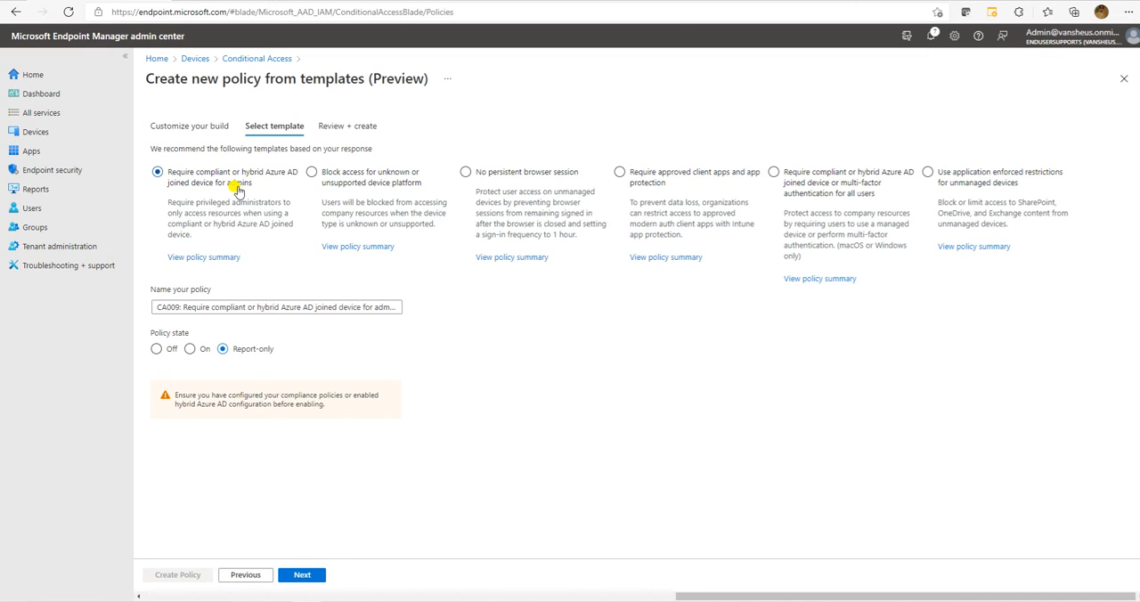
# Review the policy summary of the "Require compliant or hybrid Azure AD joined device for admins" template, including its directory roles and grant controls.
pyautogui.click(203, 258)
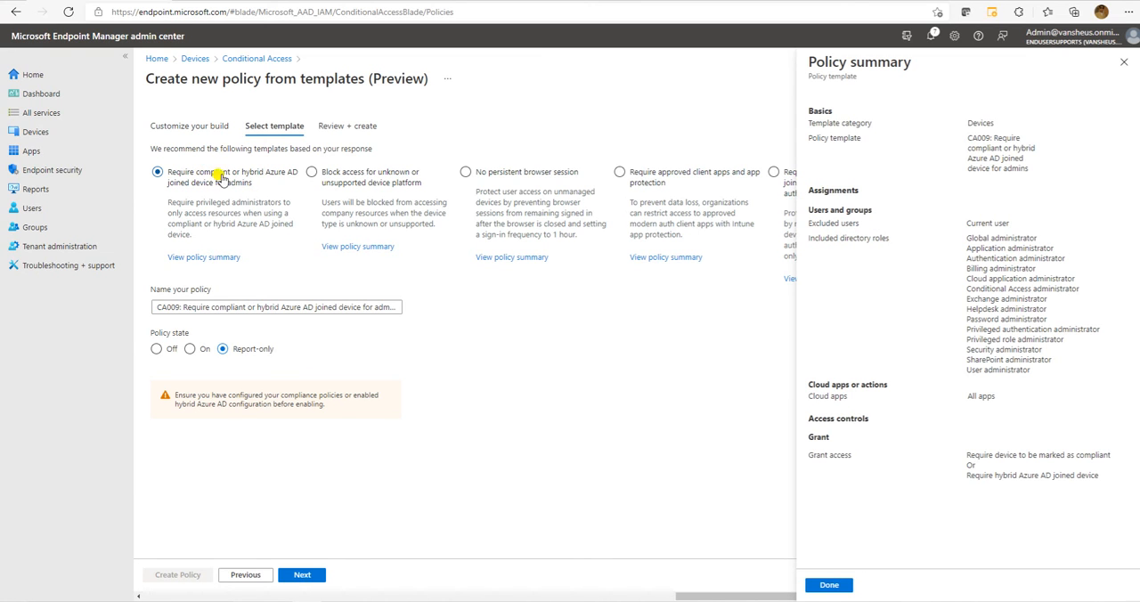
pyautogui.moveTo(966, 238); pyautogui.dragTo(1043, 374)
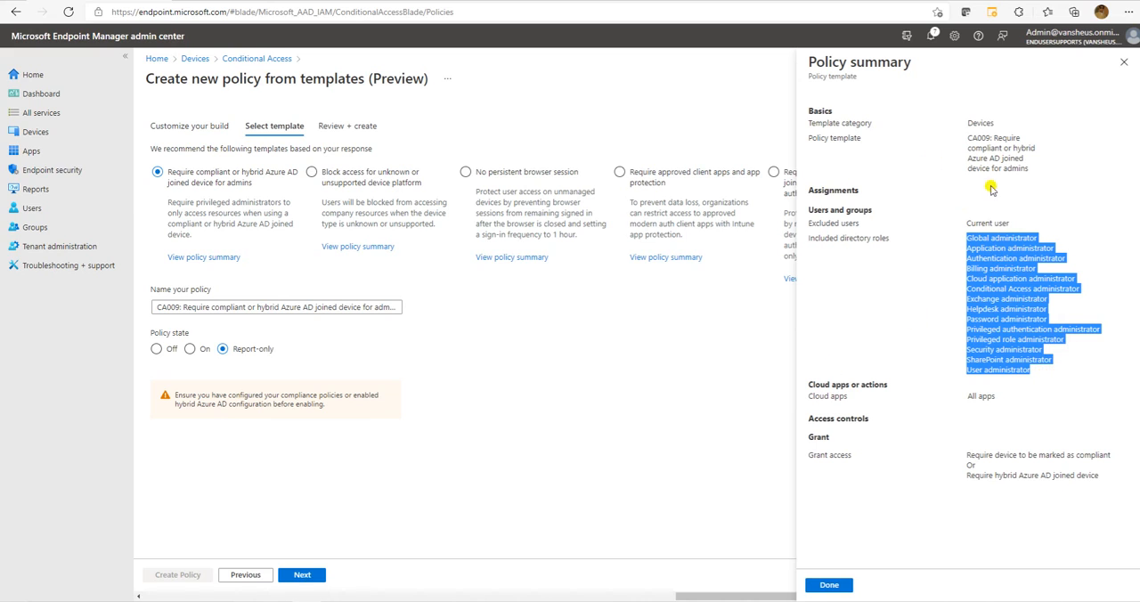
pyautogui.click(994, 304)
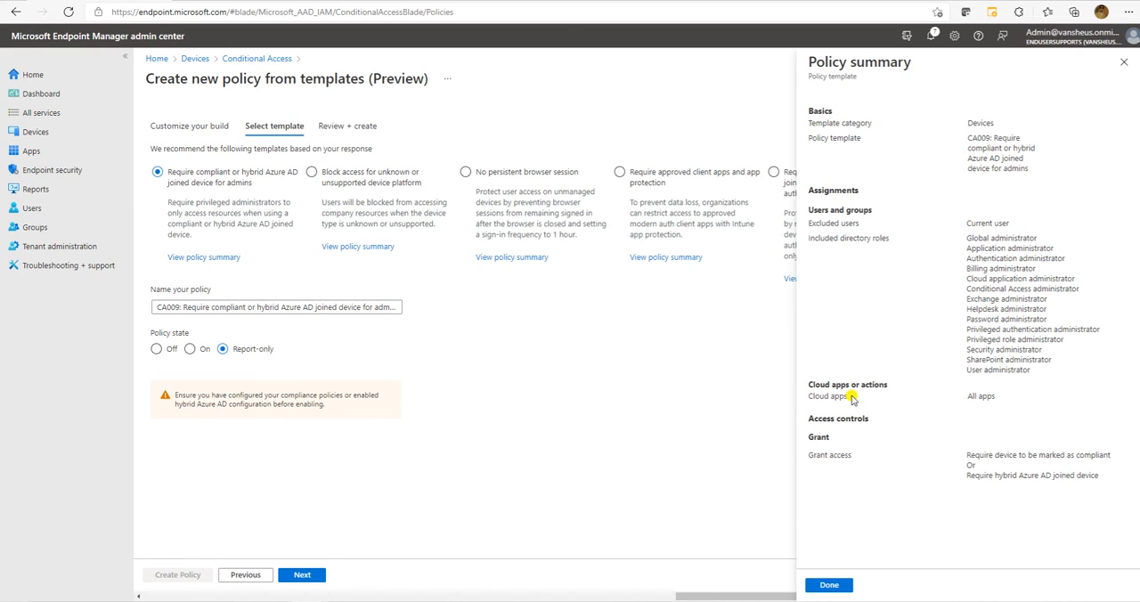
pyautogui.moveTo(967, 453); pyautogui.dragTo(1101, 462)
pyautogui.click(1009, 491)
pyautogui.moveTo(975, 475); pyautogui.dragTo(1111, 485)
pyautogui.click(906, 507)
pyautogui.click(829, 587)
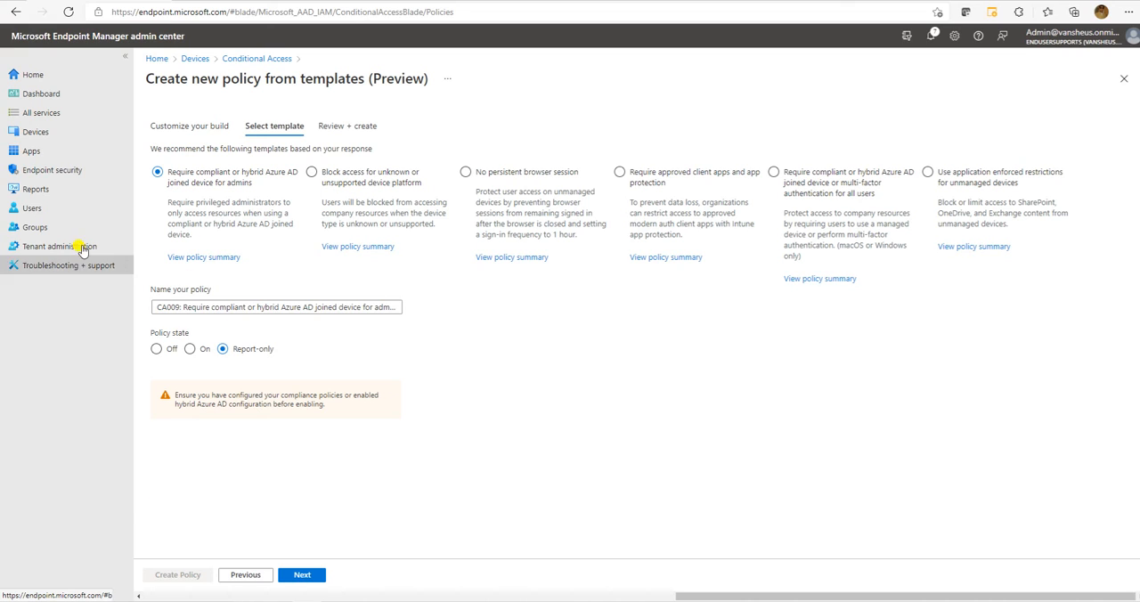
# Select the "Block access for unknown or unsupported device platform" template and review its policy summary.
pyautogui.click(376, 203)
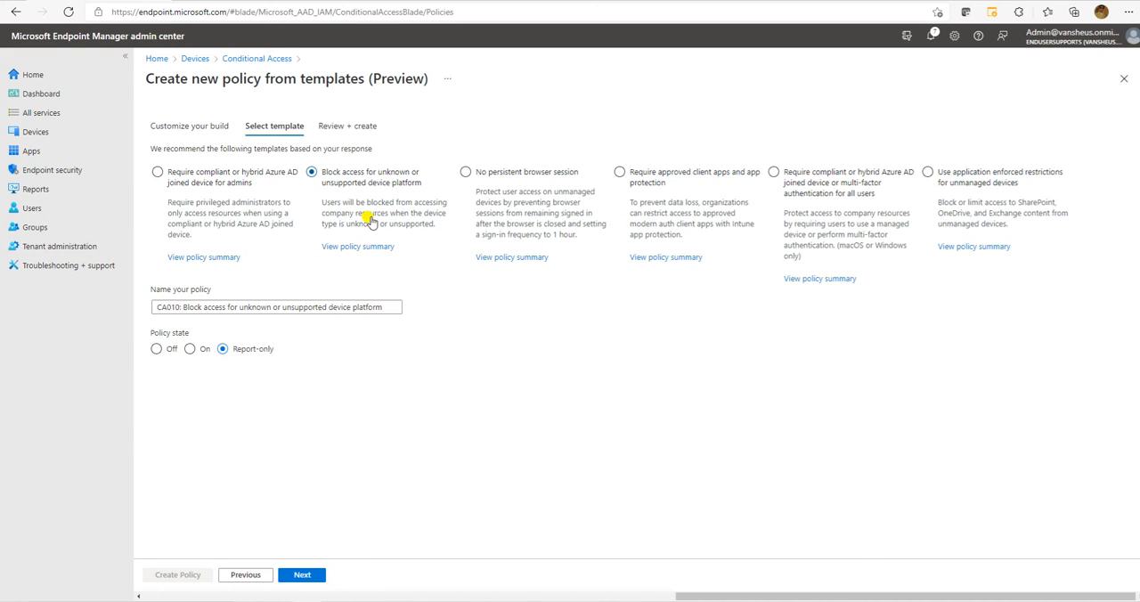
pyautogui.click(358, 248)
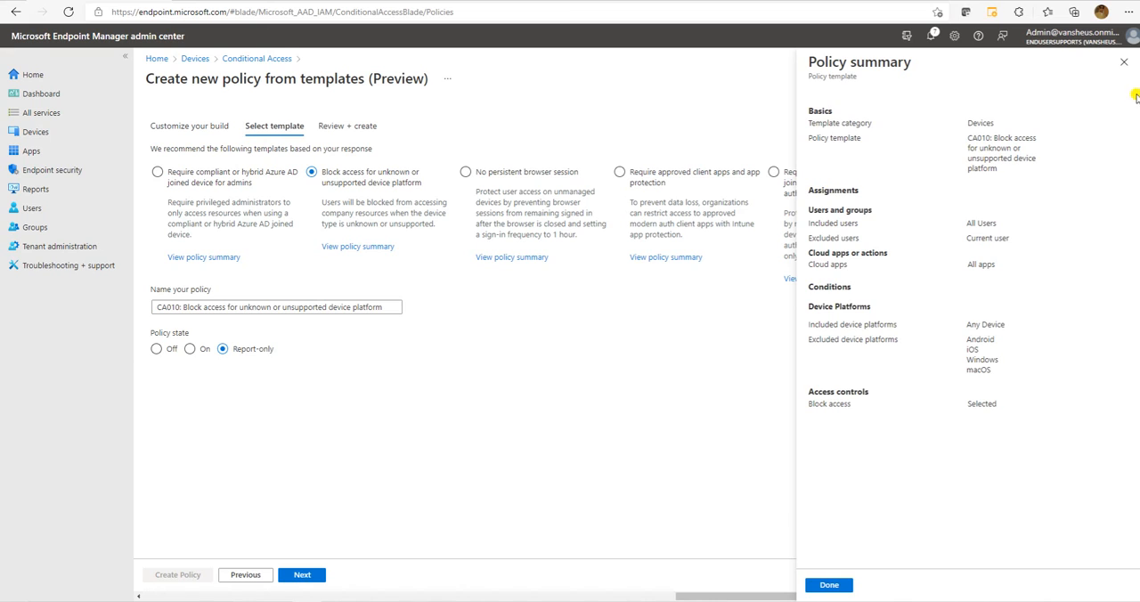
pyautogui.click(1124, 62)
# Select the "No persistent browser session" template and review its policy summary, including the assignments, device filters and session controls.
pyautogui.click(503, 210)
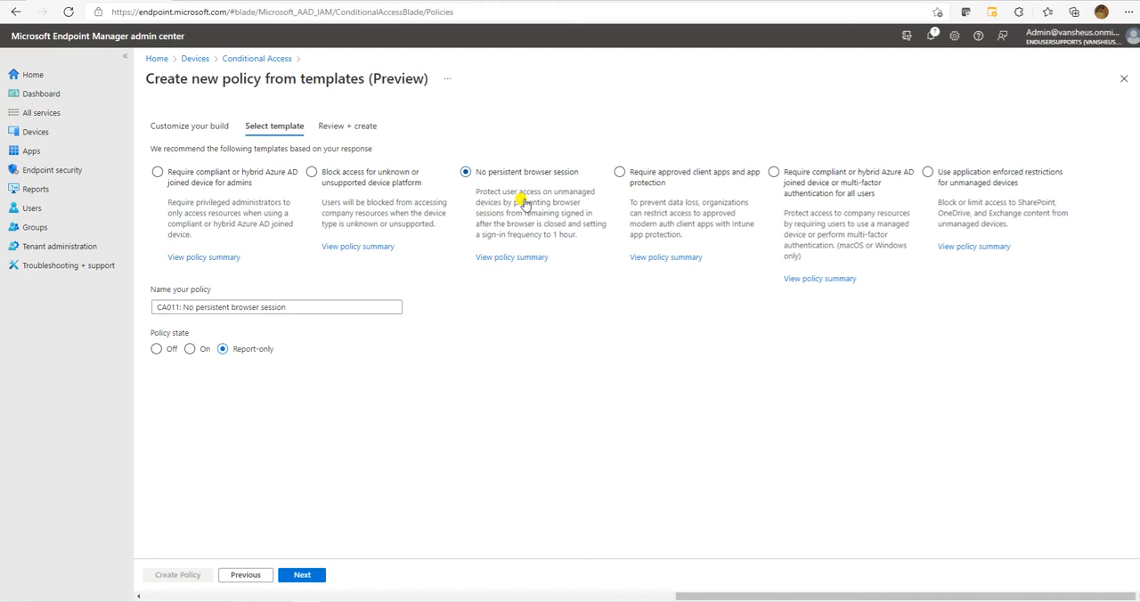
pyautogui.click(510, 257)
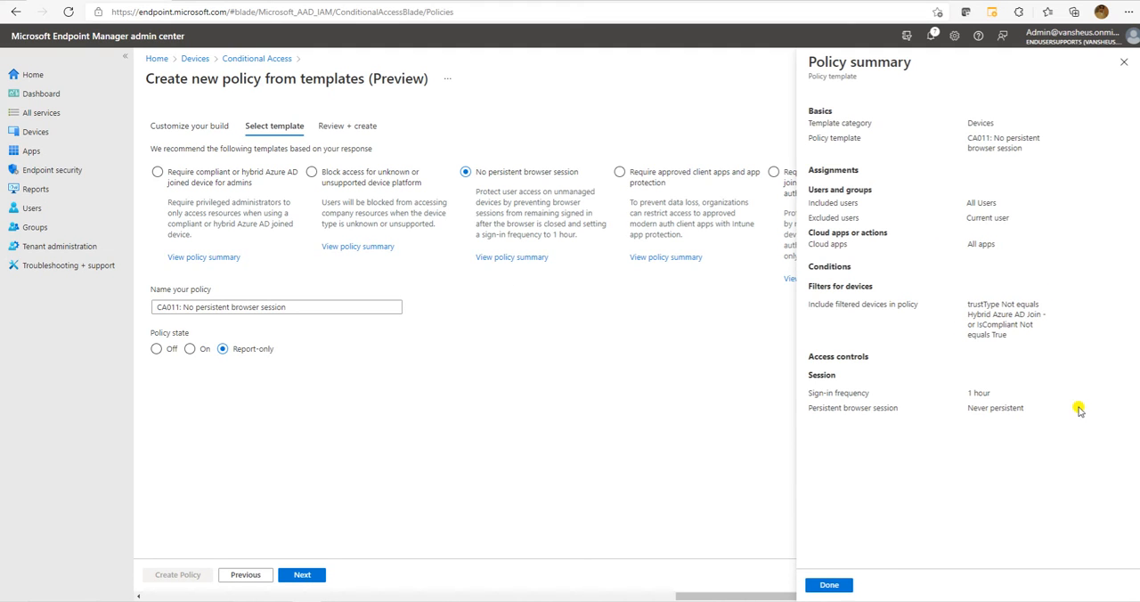
pyautogui.moveTo(1040, 419); pyautogui.dragTo(806, 115)
pyautogui.click(923, 180)
pyautogui.click(837, 586)
# Select the "Require approved client apps and app protection" template and review its policy summary, including the included device platforms.
pyautogui.click(670, 257)
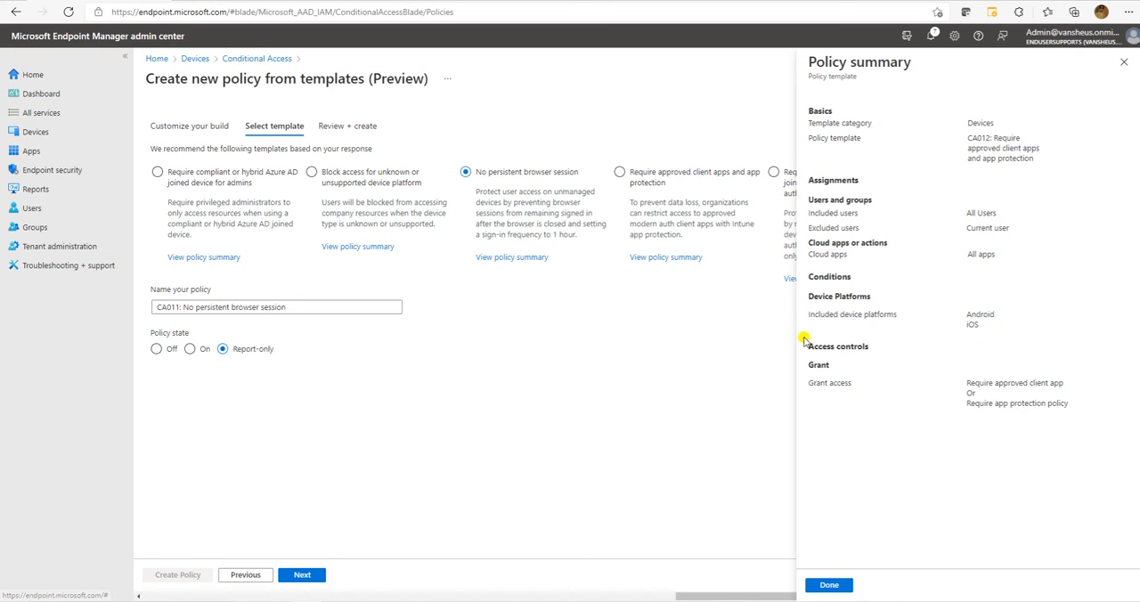
pyautogui.click(674, 178)
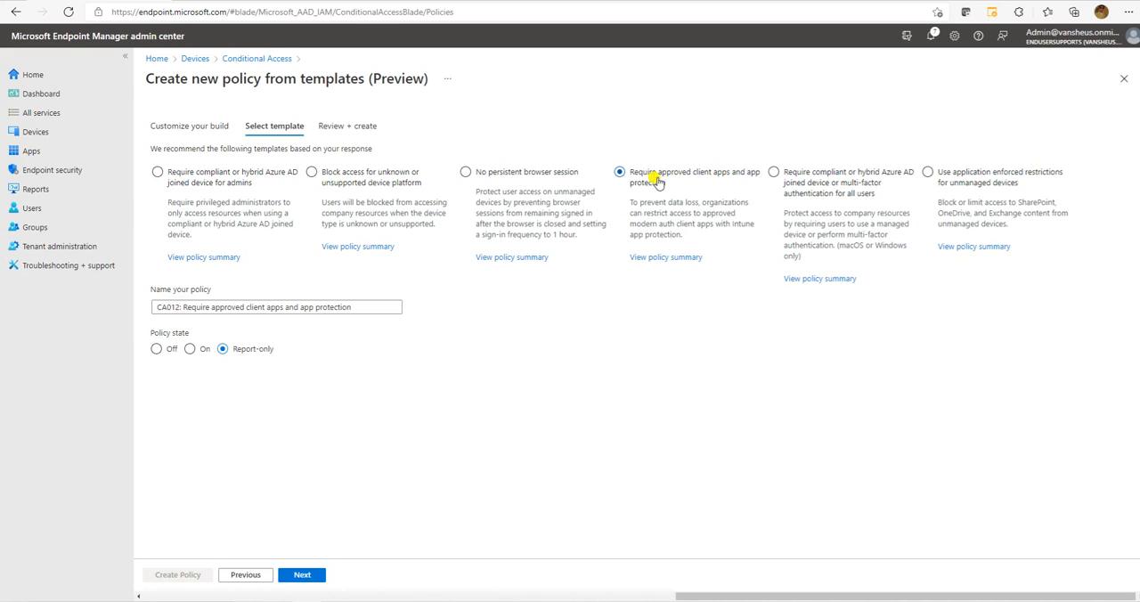
pyautogui.click(666, 257)
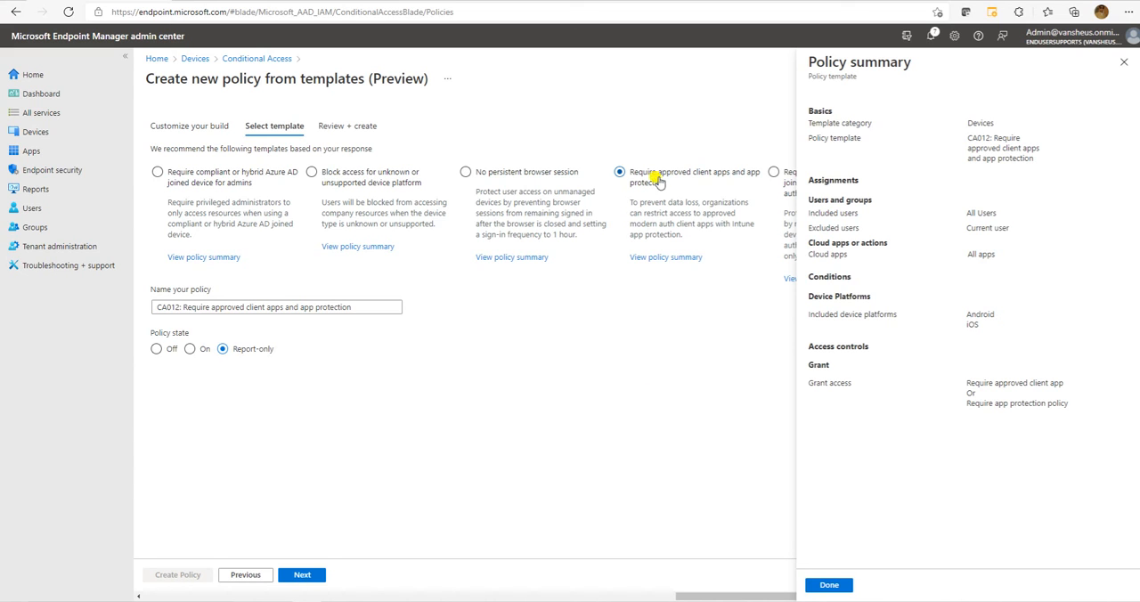
pyautogui.moveTo(814, 316)
pyautogui.mouseDown()
pyautogui.moveTo(1012, 326)
pyautogui.moveTo(1009, 339)
pyautogui.moveTo(985, 315)
pyautogui.moveTo(785, 311)
pyautogui.moveTo(842, 295)
pyautogui.moveTo(979, 322)
pyautogui.moveTo(807, 316)
pyautogui.mouseUp()
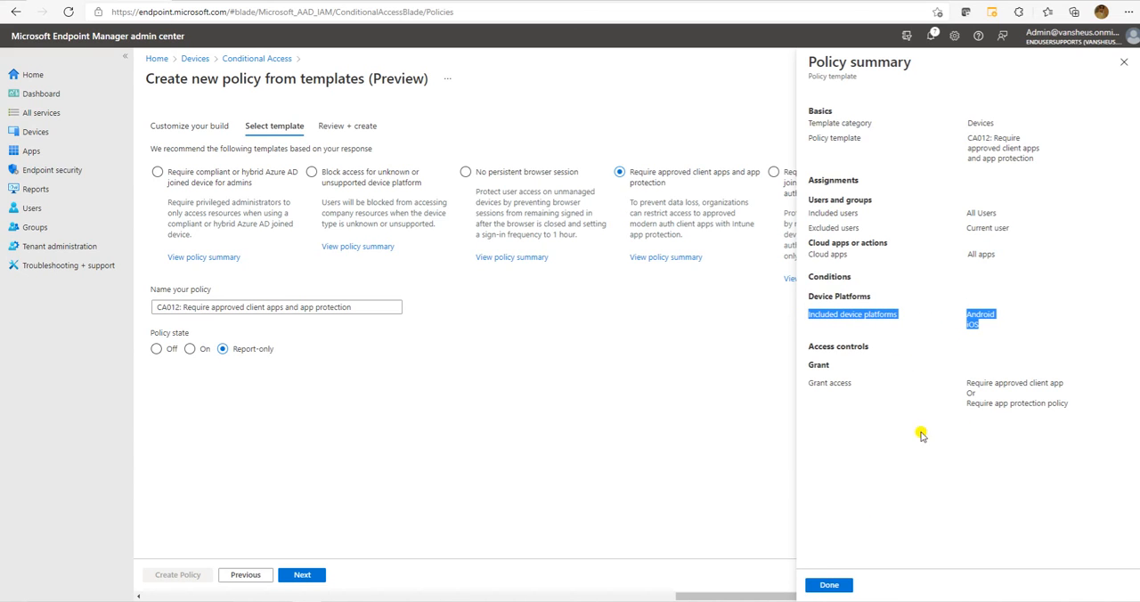
pyautogui.click(829, 585)
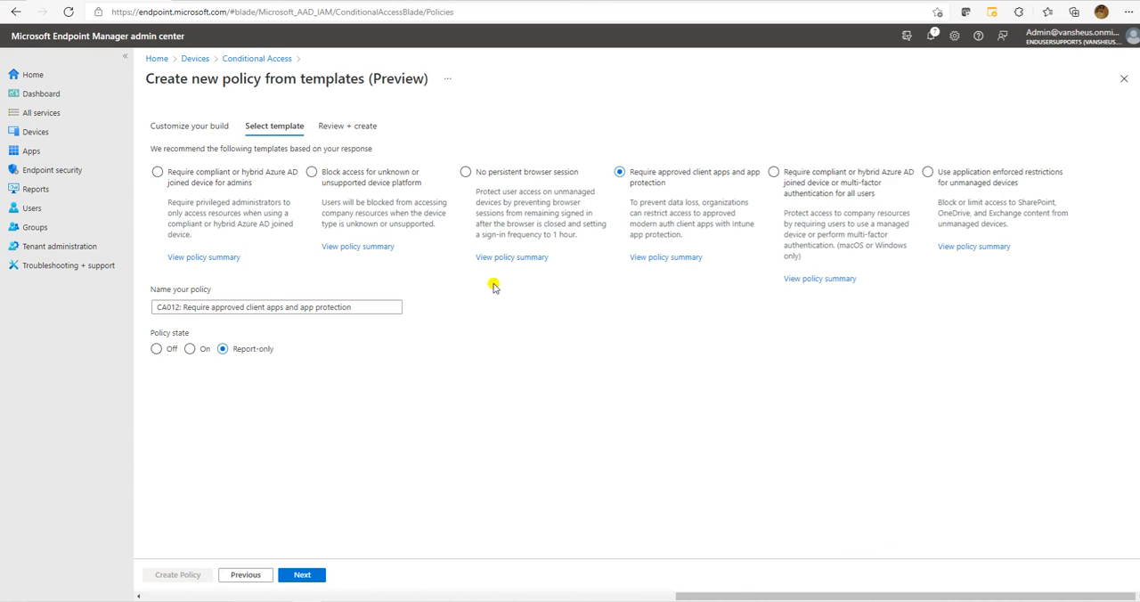
# Review the policy summary of the "No persistent browser session" template, focusing on its device filter condition.
pyautogui.click(510, 257)
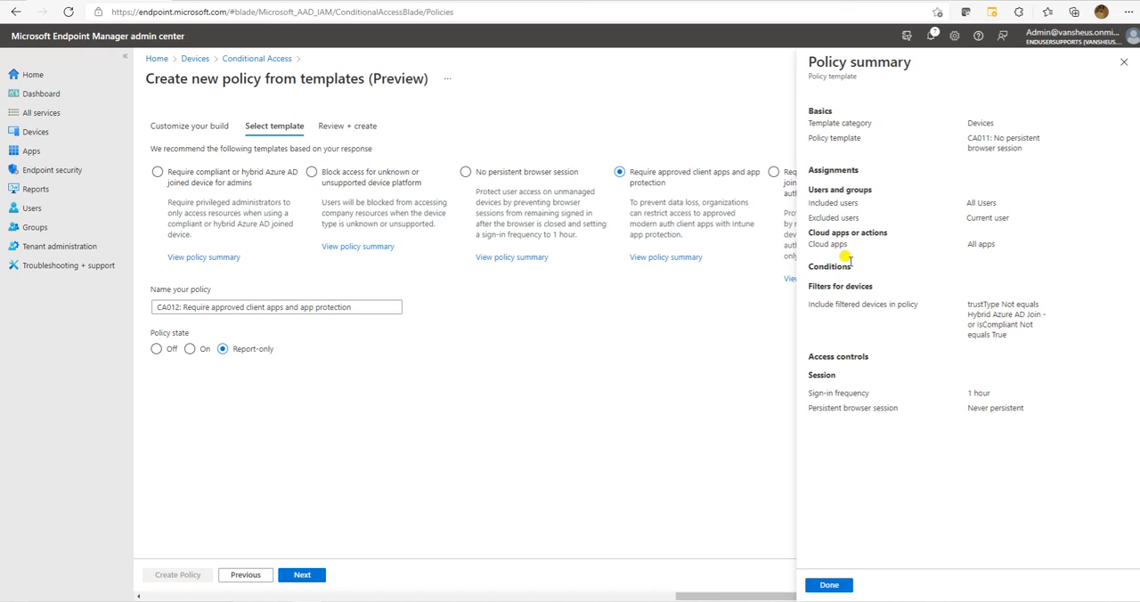
pyautogui.moveTo(1019, 338); pyautogui.dragTo(953, 308)
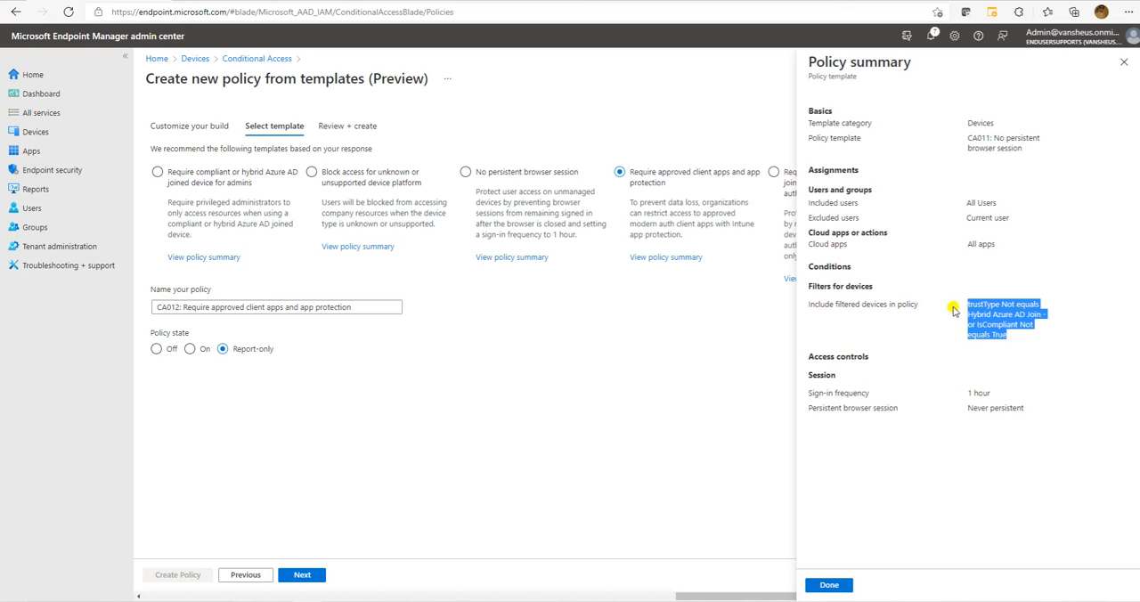
pyautogui.click(870, 323)
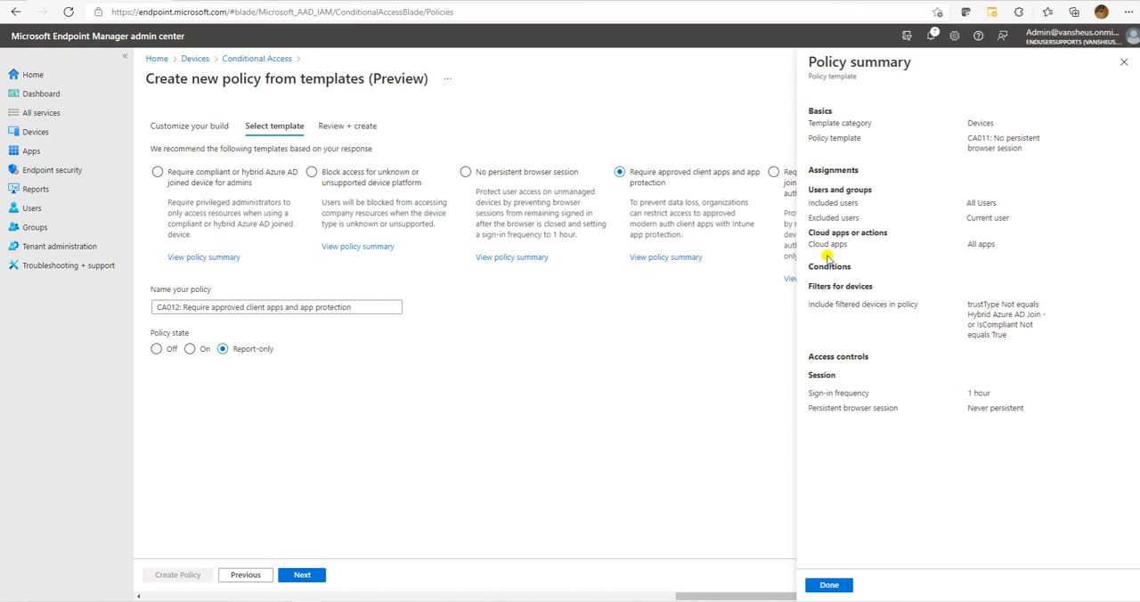
pyautogui.click(838, 579)
# Review the policy summary of the "Block access for unknown or unsupported device platform" template, focusing on the excluded device platforms.
pyautogui.click(341, 247)
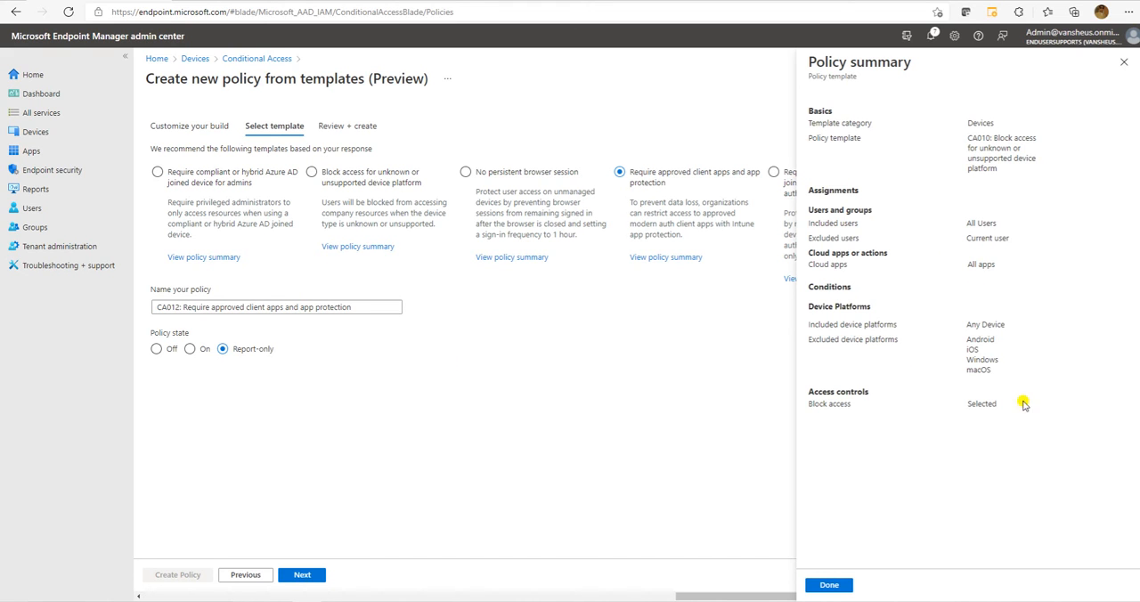
pyautogui.moveTo(813, 332); pyautogui.dragTo(965, 349)
pyautogui.click(989, 366)
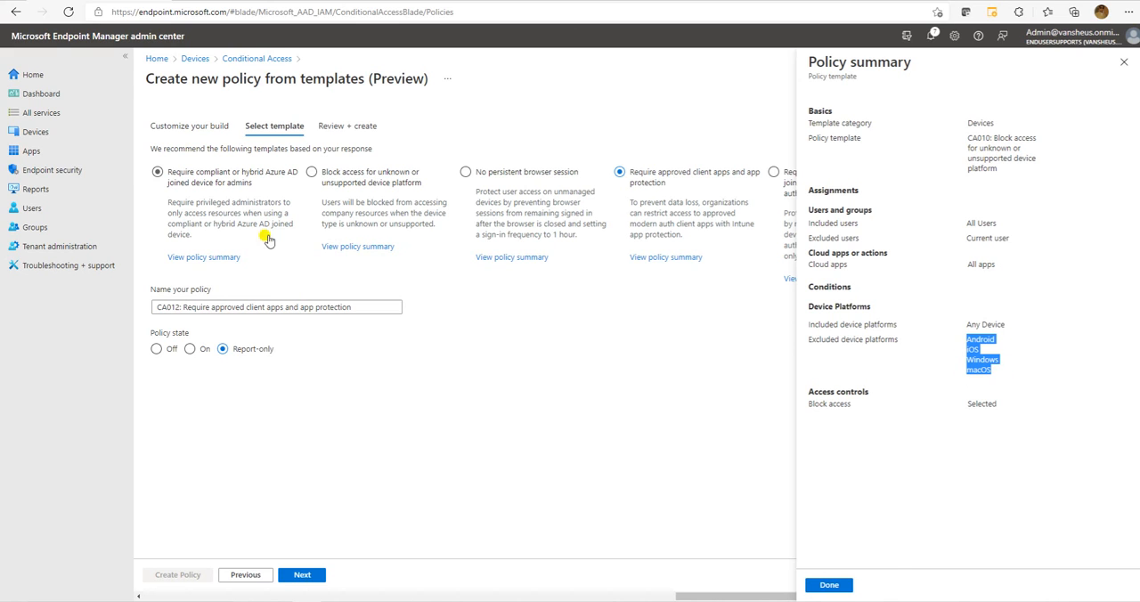
pyautogui.click(1123, 64)
# Review the cloud apps scope in the policy summary of the "Require compliant or hybrid Azure AD joined device for admins" template.
pyautogui.click(204, 257)
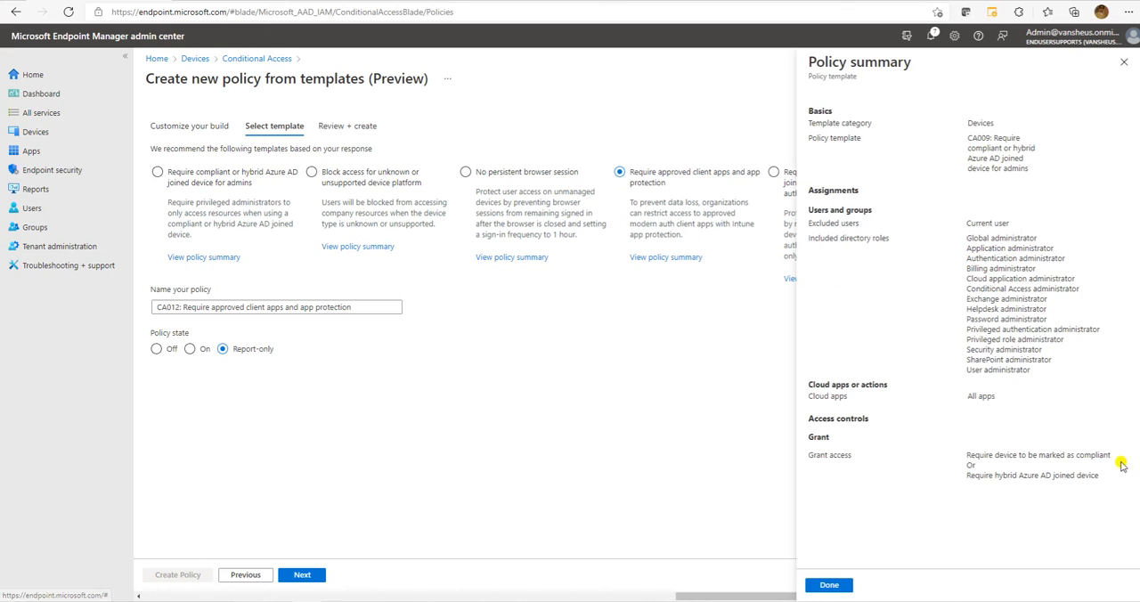
pyautogui.moveTo(1002, 400); pyautogui.dragTo(931, 394)
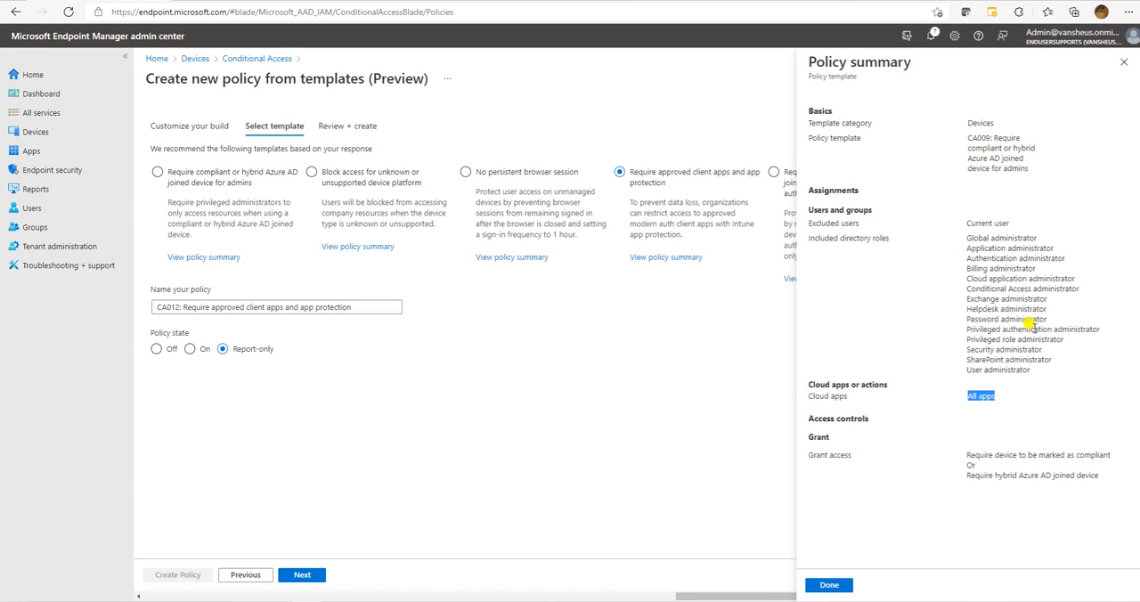
pyautogui.click(1123, 62)
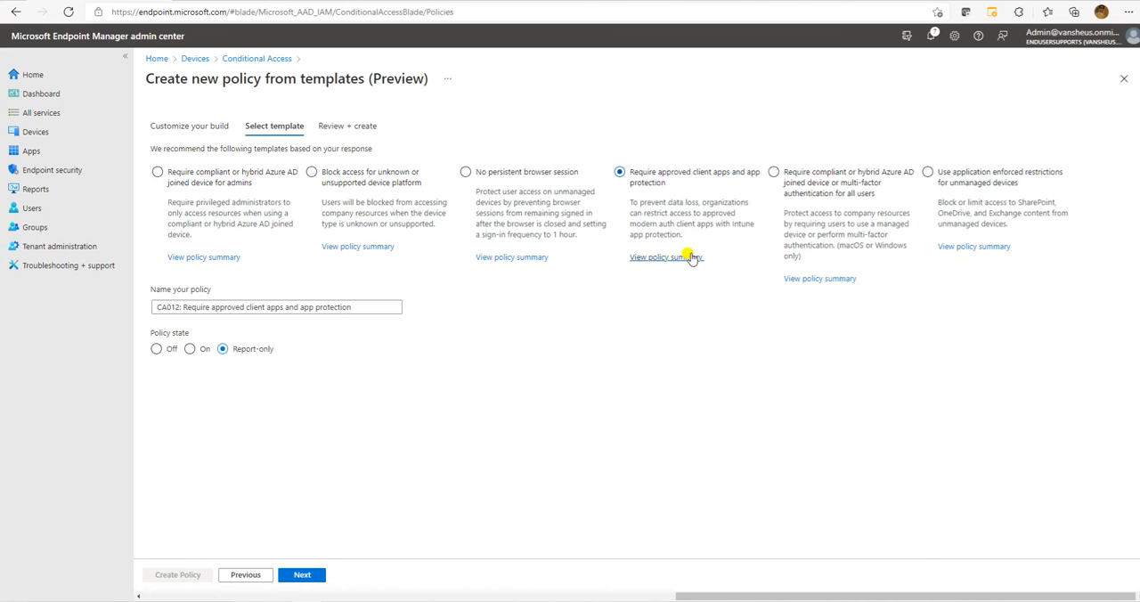
# Review the included device platforms in the policy summary of the "Require approved client apps and app protection" template.
pyautogui.click(692, 257)
pyautogui.moveTo(965, 316); pyautogui.dragTo(995, 333)
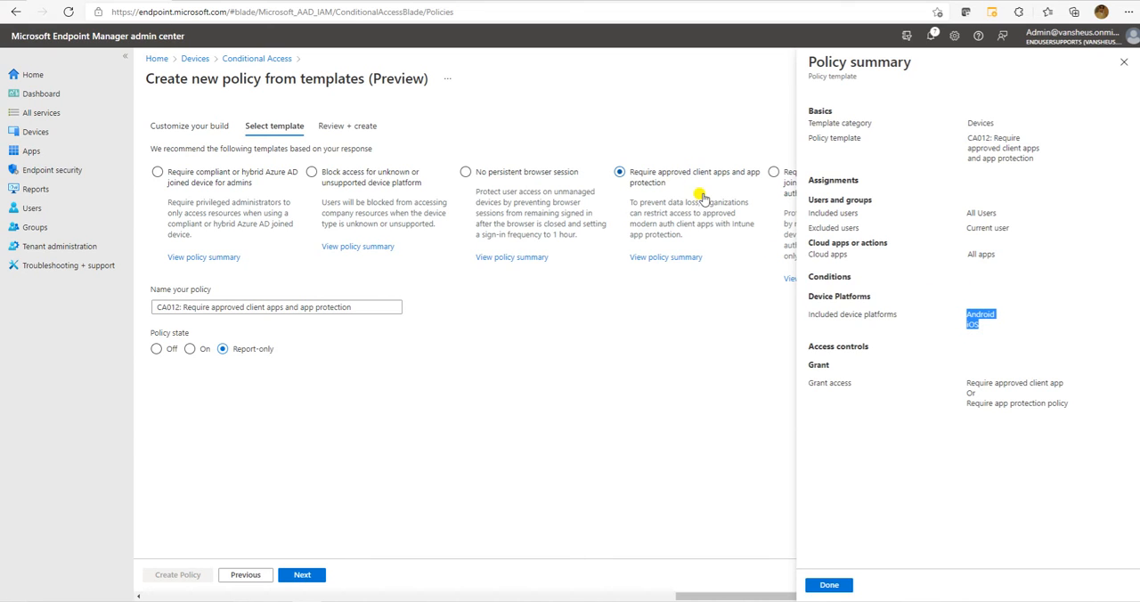
pyautogui.click(1124, 62)
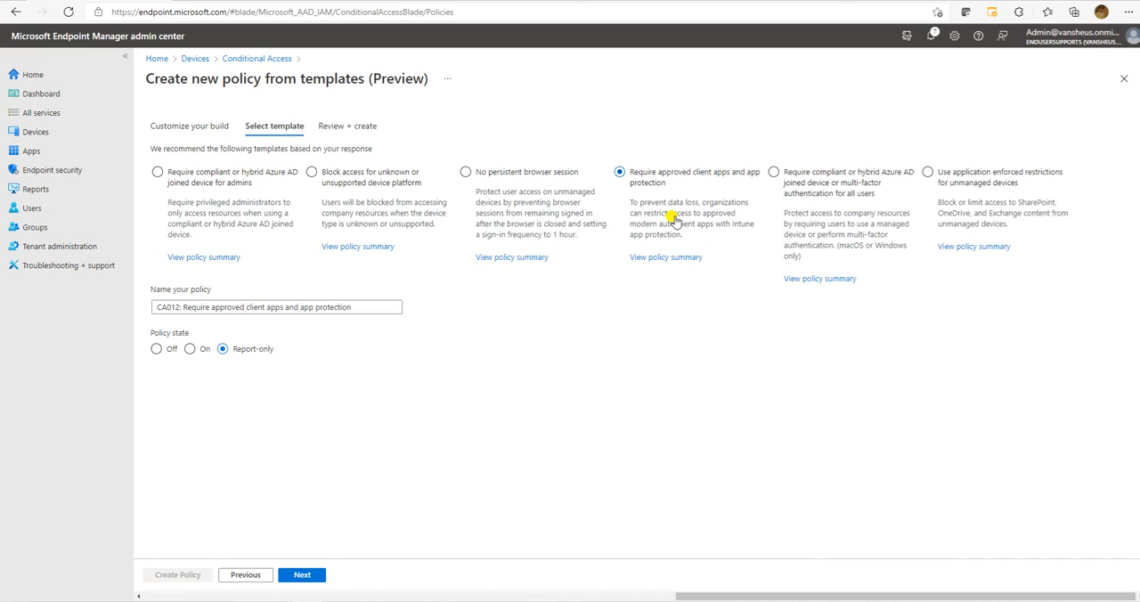
# Review the policy summary of the compliant, hybrid-joined or multi-factor template for all users, and select "Use application enforced restrictions for unmanaged devices".
pyautogui.click(795, 184)
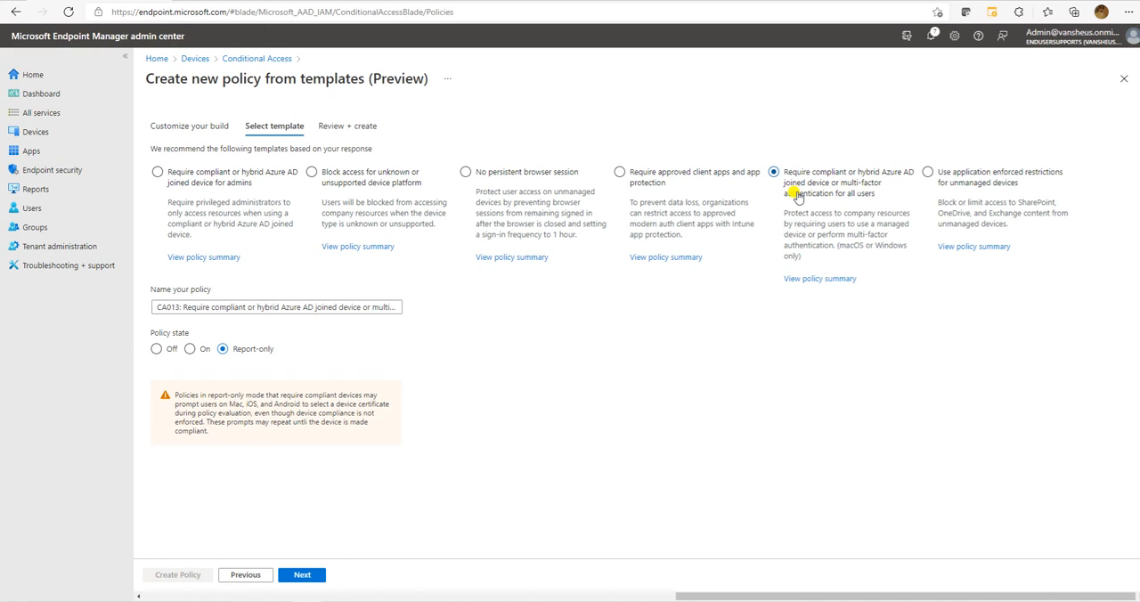
pyautogui.click(815, 278)
pyautogui.moveTo(995, 359); pyautogui.dragTo(966, 336)
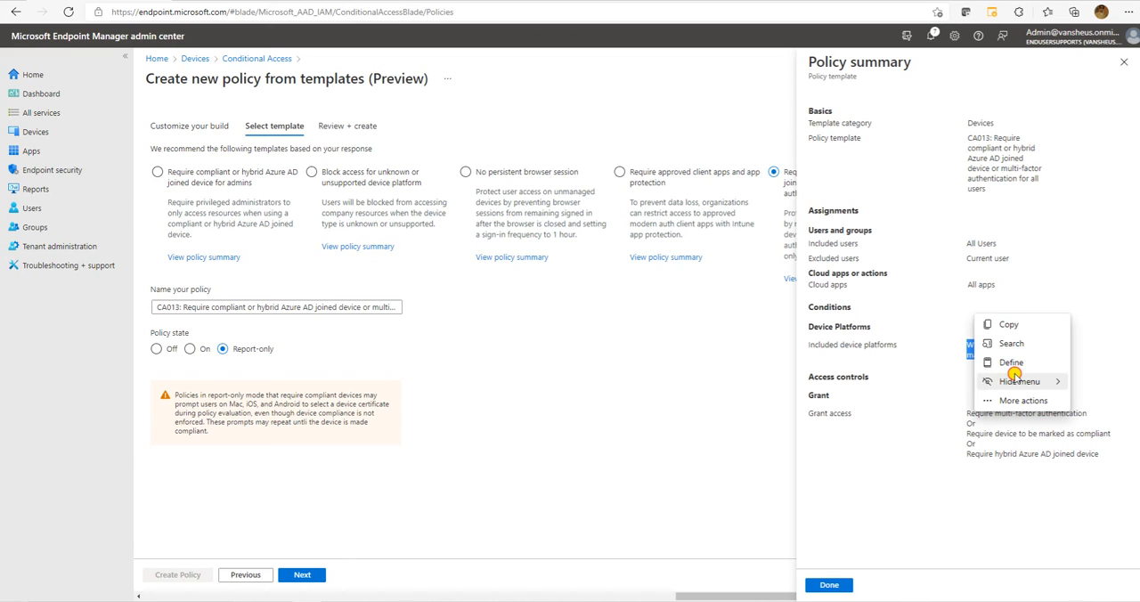
pyautogui.click(891, 303)
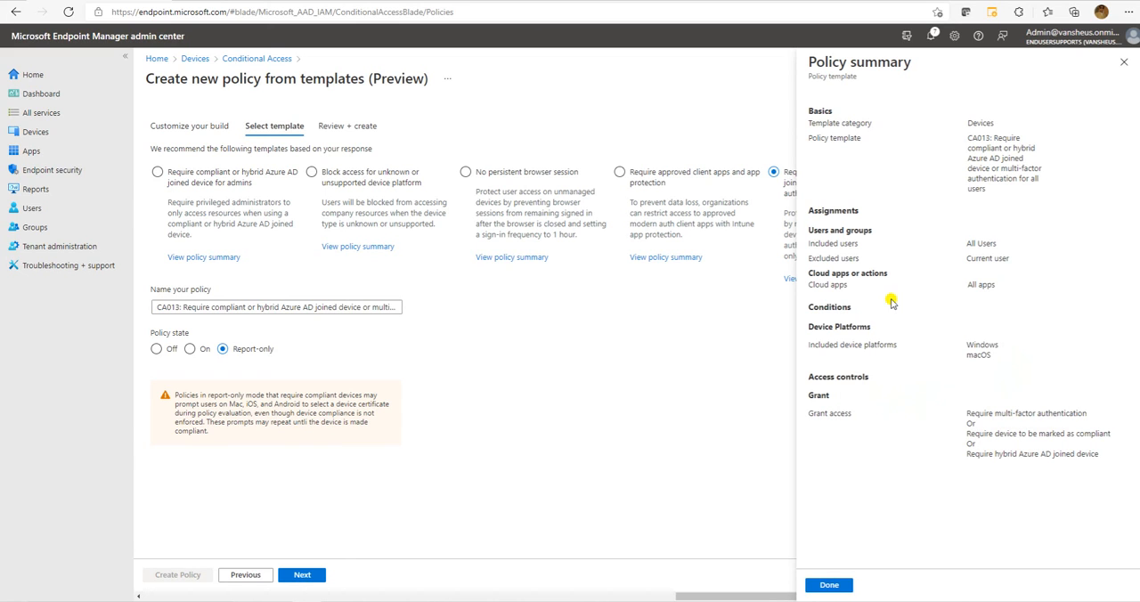
pyautogui.click(1124, 62)
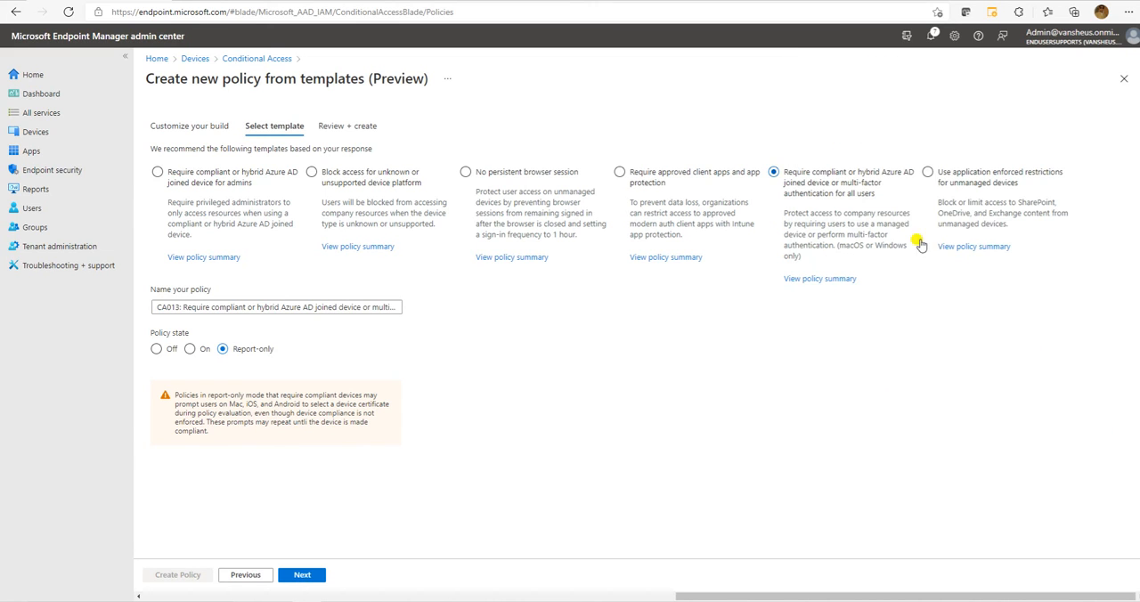
pyautogui.click(972, 185)
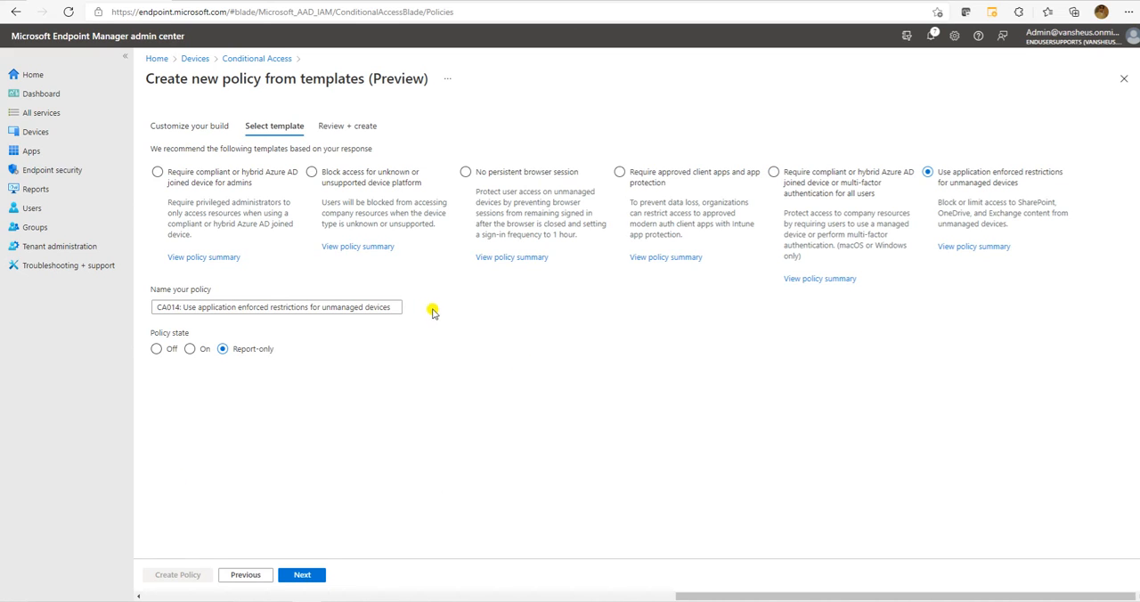
# Create a policy from the "Require compliant or hybrid Azure AD joined device for admins" template with its state On, and refresh the policy list.
pyautogui.click(272, 186)
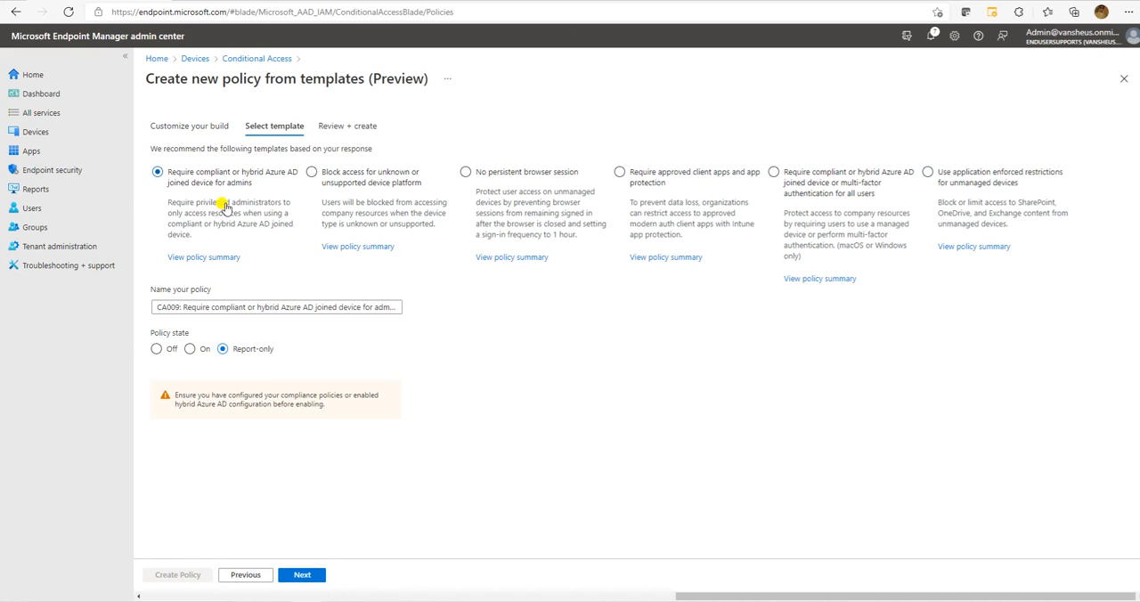
pyautogui.click(189, 348)
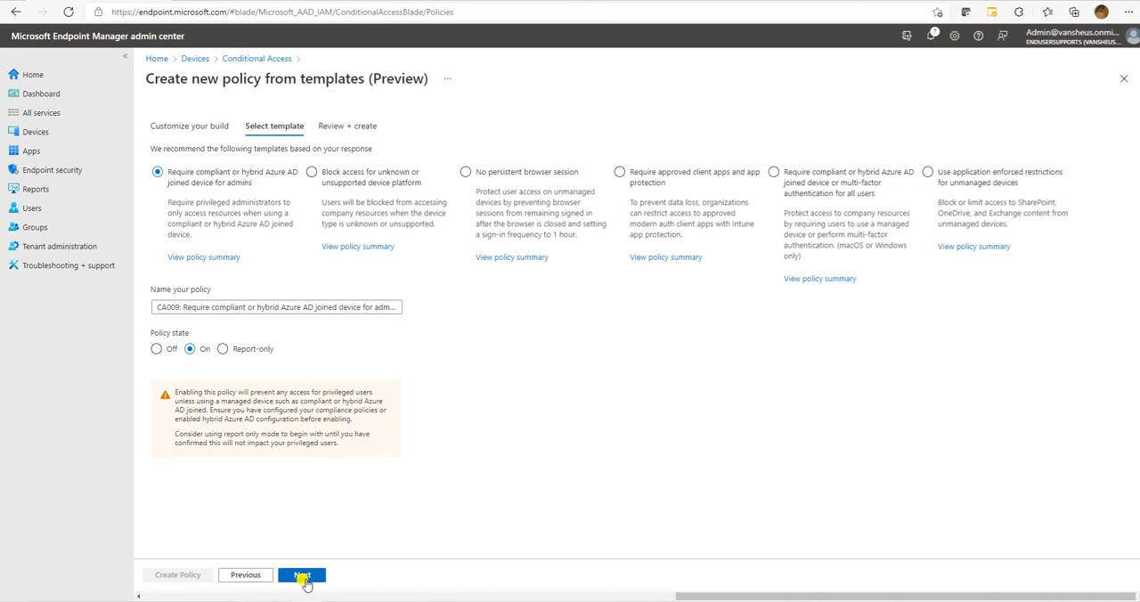
pyautogui.click(303, 574)
pyautogui.scroll(-1, 292, 375)
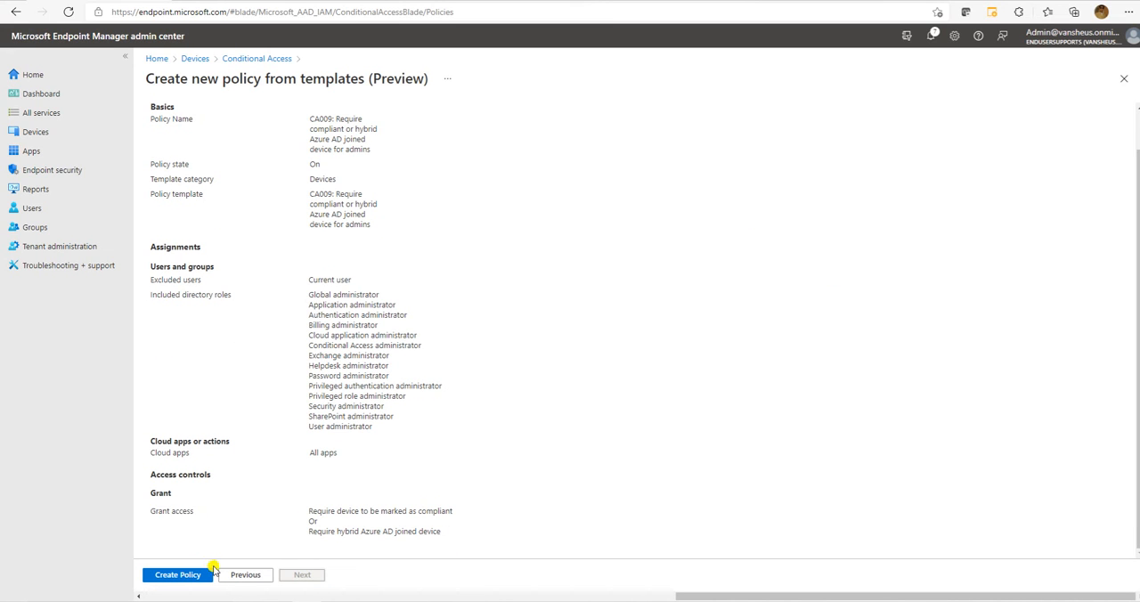
pyautogui.click(177, 574)
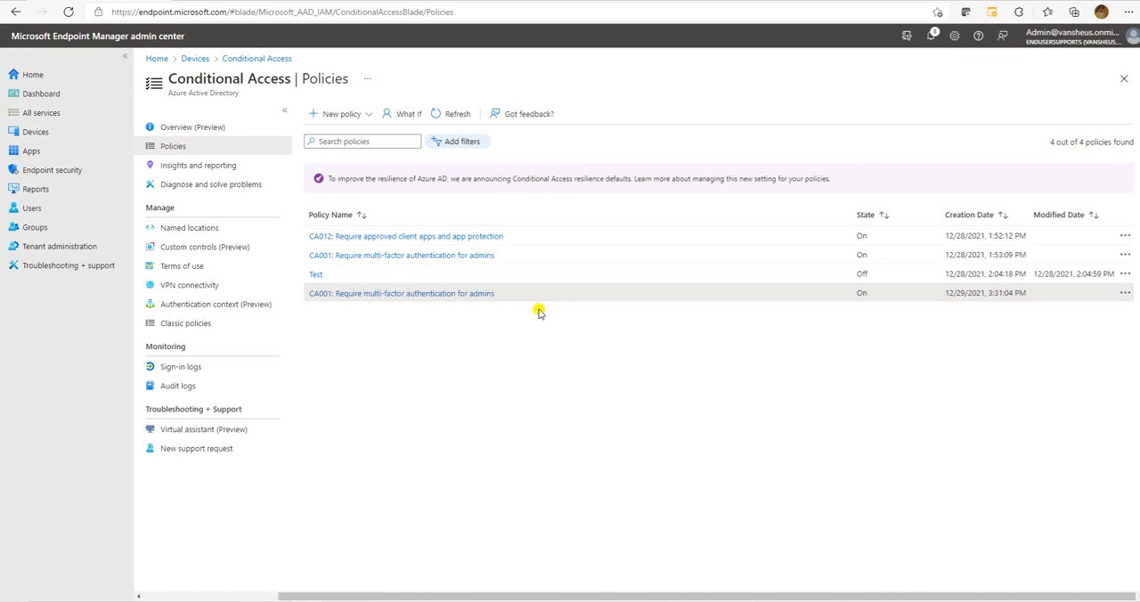
pyautogui.click(455, 114)
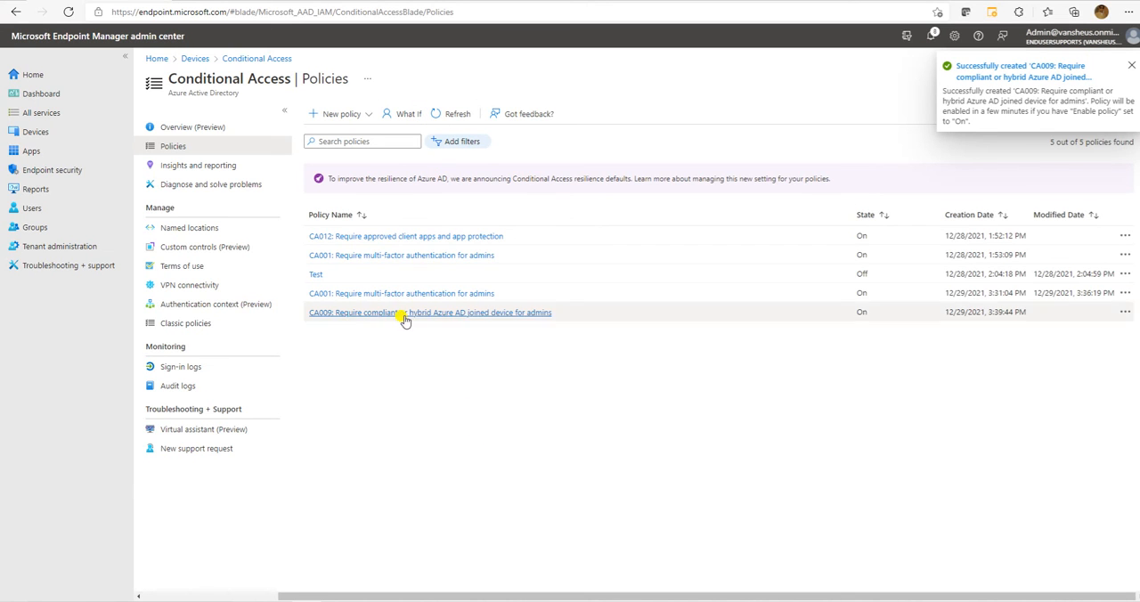
# Open the CA009 policy and clear the Application, Authentication, Billing, Cloud application and Conditional Access administrator roles from its included directory roles.
pyautogui.click(403, 312)
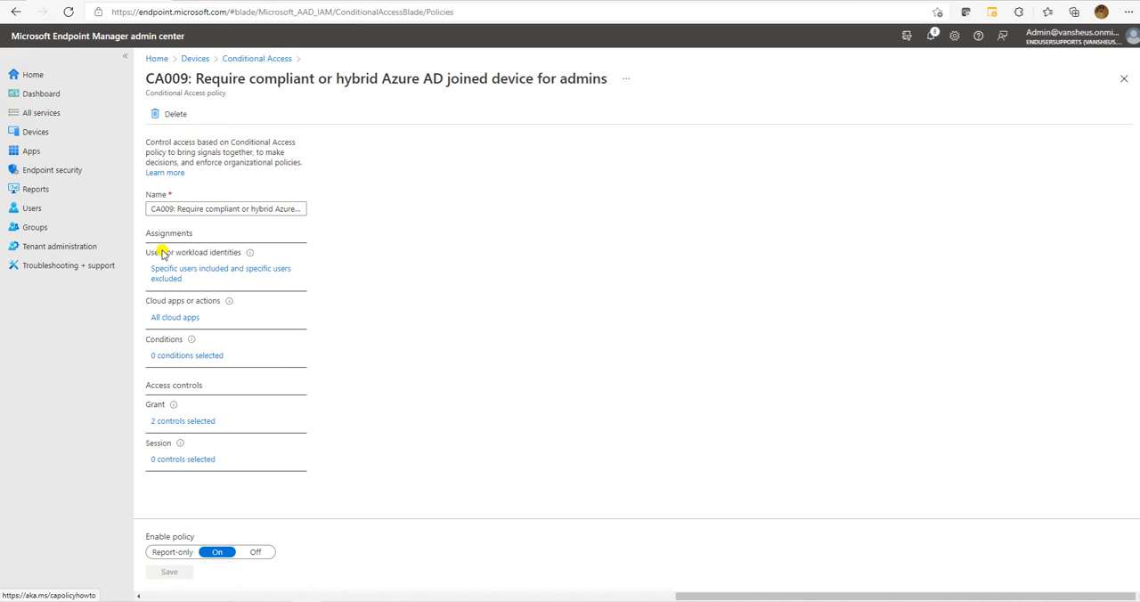
pyautogui.click(193, 273)
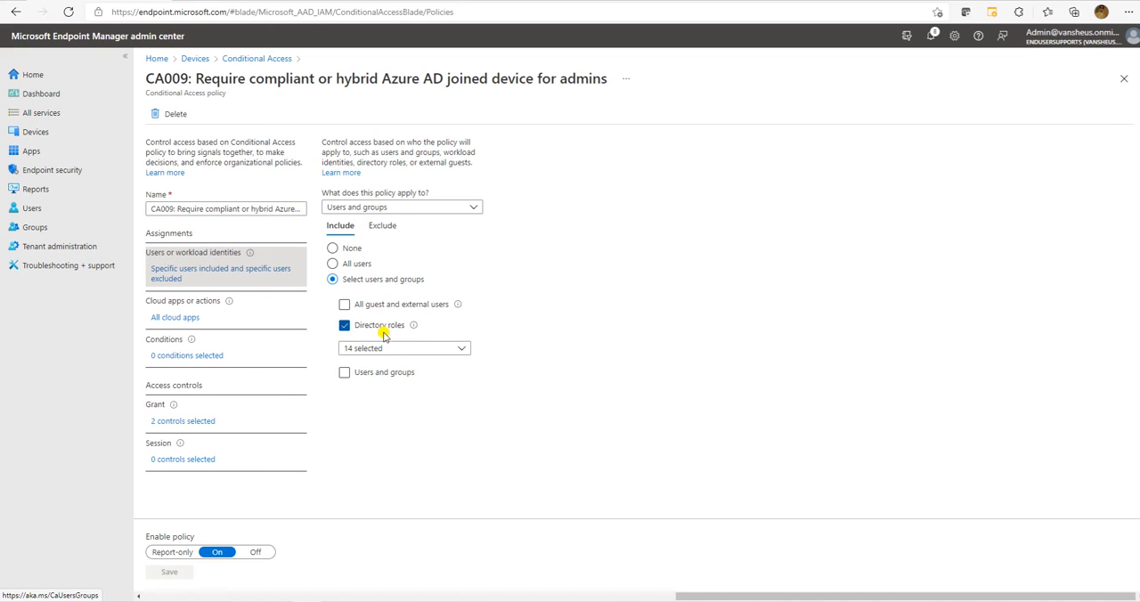
pyautogui.click(422, 349)
pyautogui.click(381, 125)
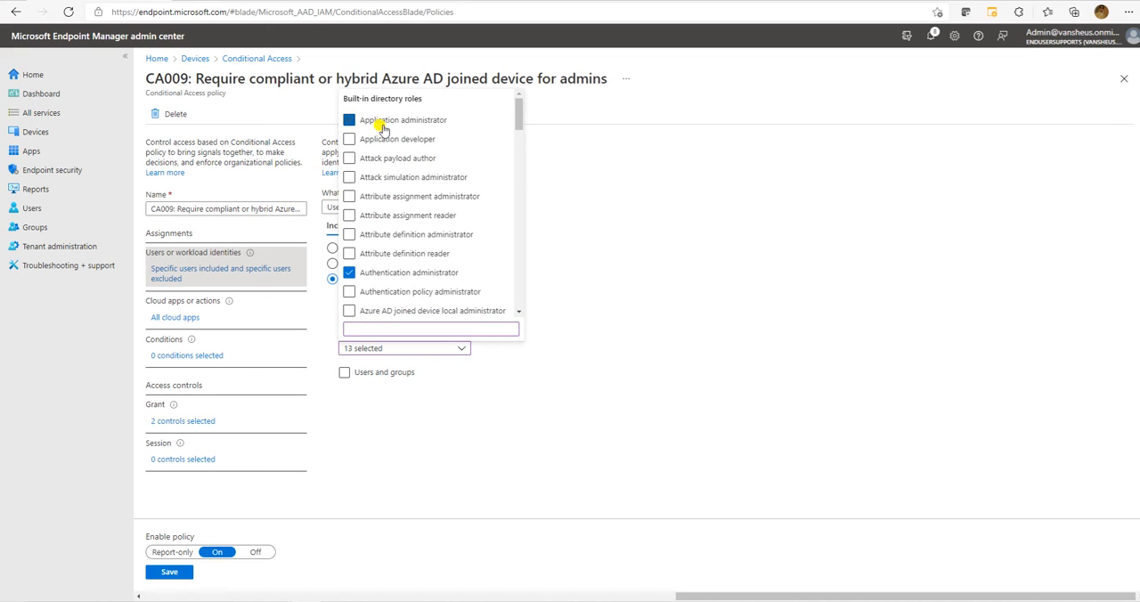
pyautogui.click(392, 272)
pyautogui.scroll(-3, 417, 215)
pyautogui.click(388, 122)
pyautogui.click(388, 151)
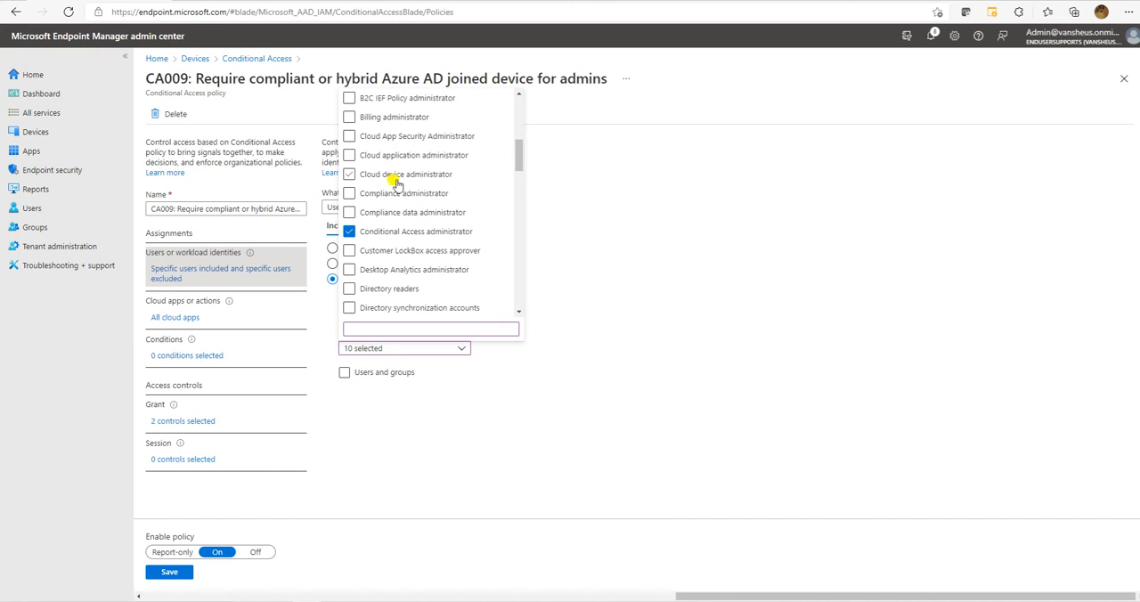
pyautogui.click(389, 227)
# Clear the Exchange, Global and Helpdesk administrator roles from the policy's included directory roles.
pyautogui.scroll(-2, 403, 229)
pyautogui.scroll(-2, 405, 232)
pyautogui.click(394, 214)
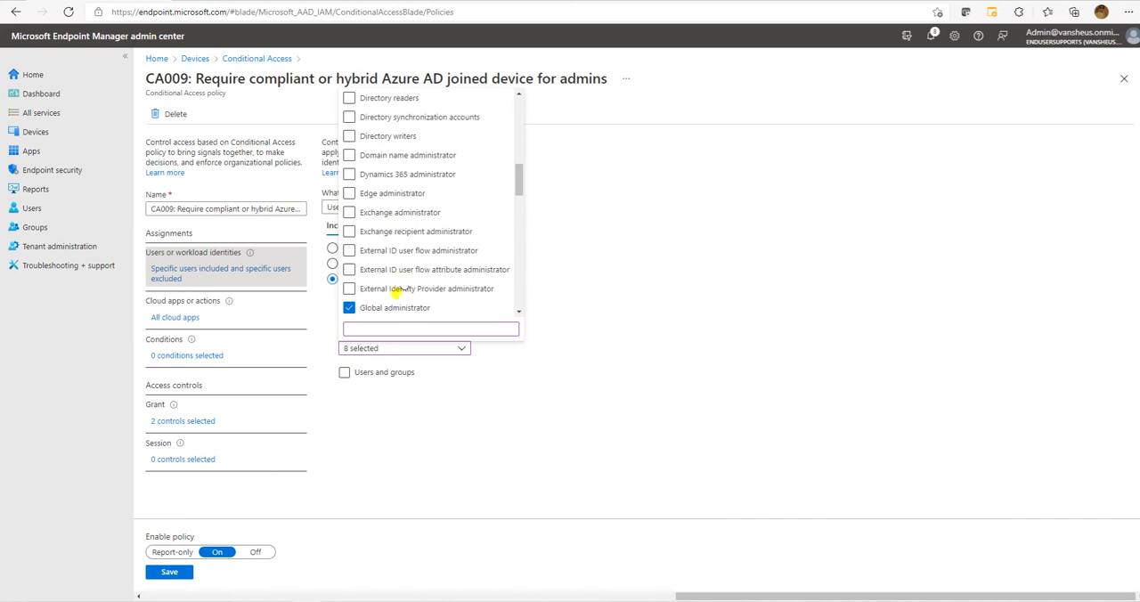
pyautogui.scroll(-3, 408, 252)
pyautogui.click(383, 157)
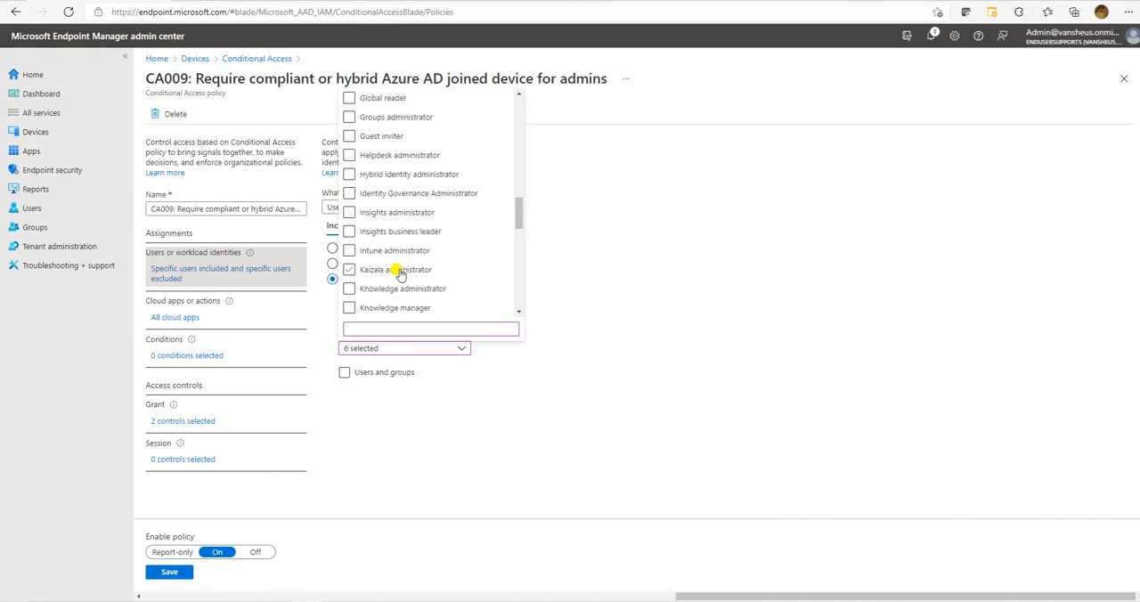
# Clear the Password, Privileged authentication, Privileged role, Security, SharePoint and User administrator roles from the policy's included directory roles.
pyautogui.scroll(-5, 399, 274)
pyautogui.click(381, 117)
pyautogui.click(381, 230)
pyautogui.click(372, 212)
pyautogui.click(402, 231)
pyautogui.click(365, 307)
pyautogui.scroll(-1, 405, 233)
pyautogui.scroll(-2, 405, 233)
pyautogui.click(372, 213)
pyautogui.scroll(-2, 419, 257)
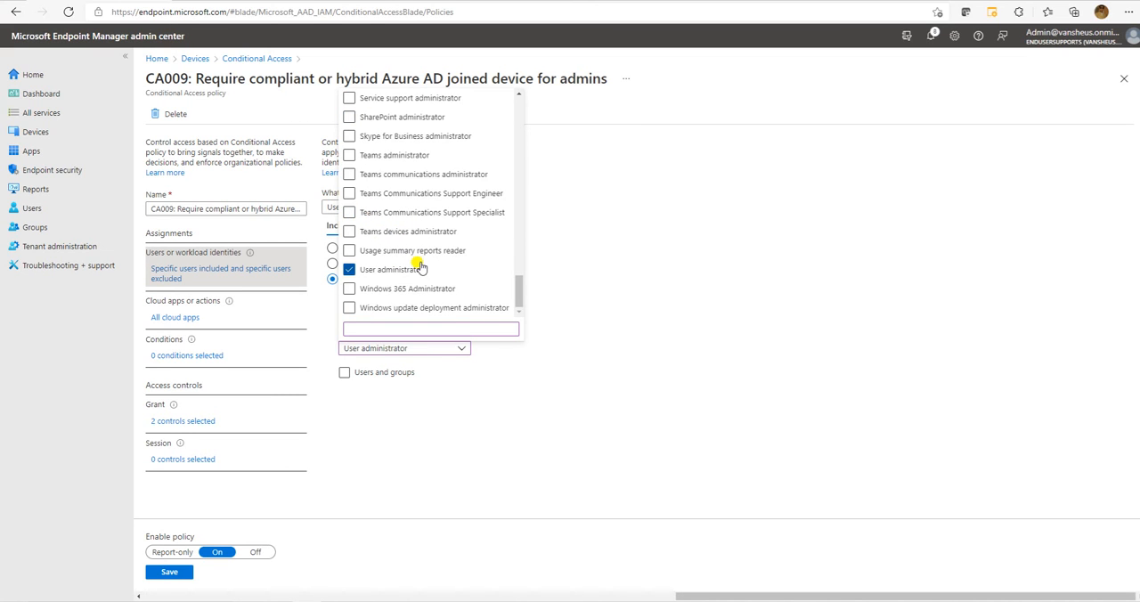
pyautogui.click(401, 270)
# Find the Intune administrator role by searching "intu" and include it as the policy's only directory role.
pyautogui.click(389, 327)
pyautogui.write('intu')
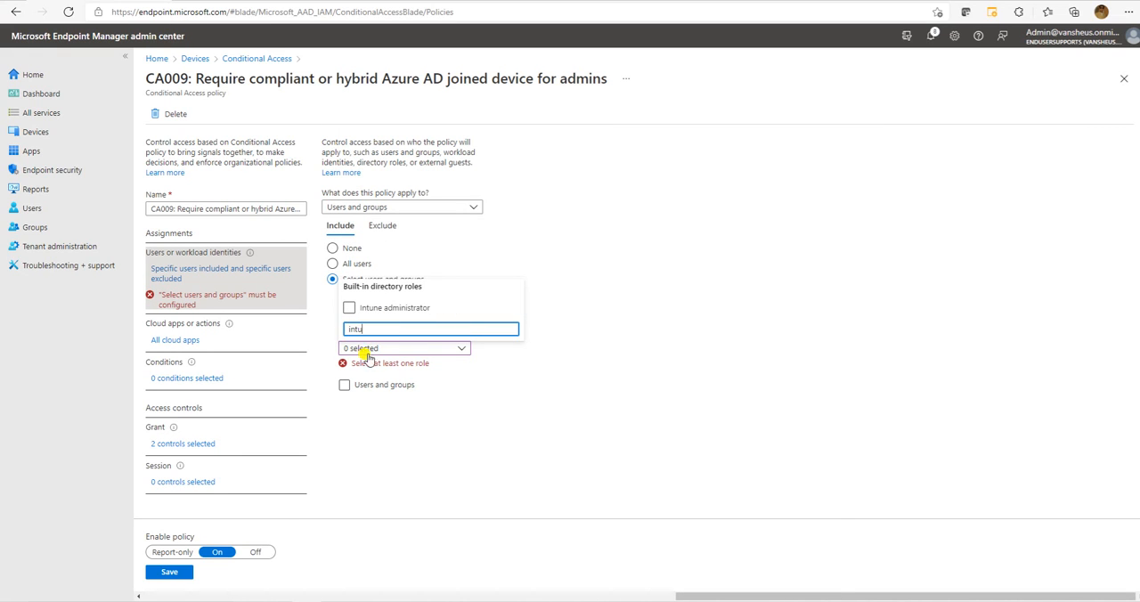
pyautogui.click(349, 307)
pyautogui.click(478, 442)
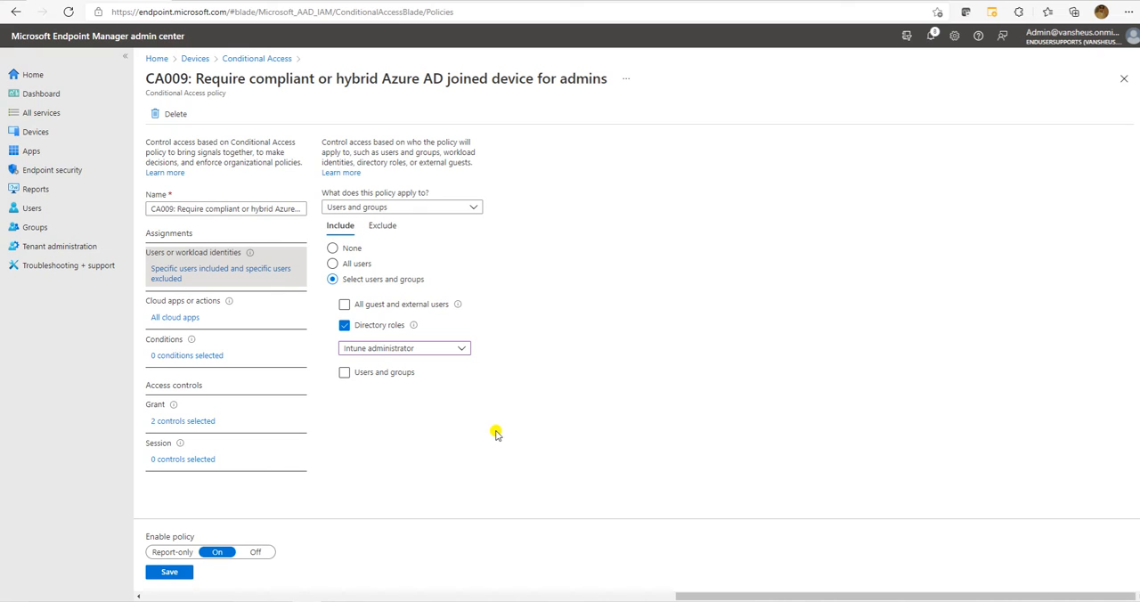
# Review the CA009 policy's cloud apps, conditions, grant and session settings, keeping the existing grant controls.
pyautogui.click(198, 319)
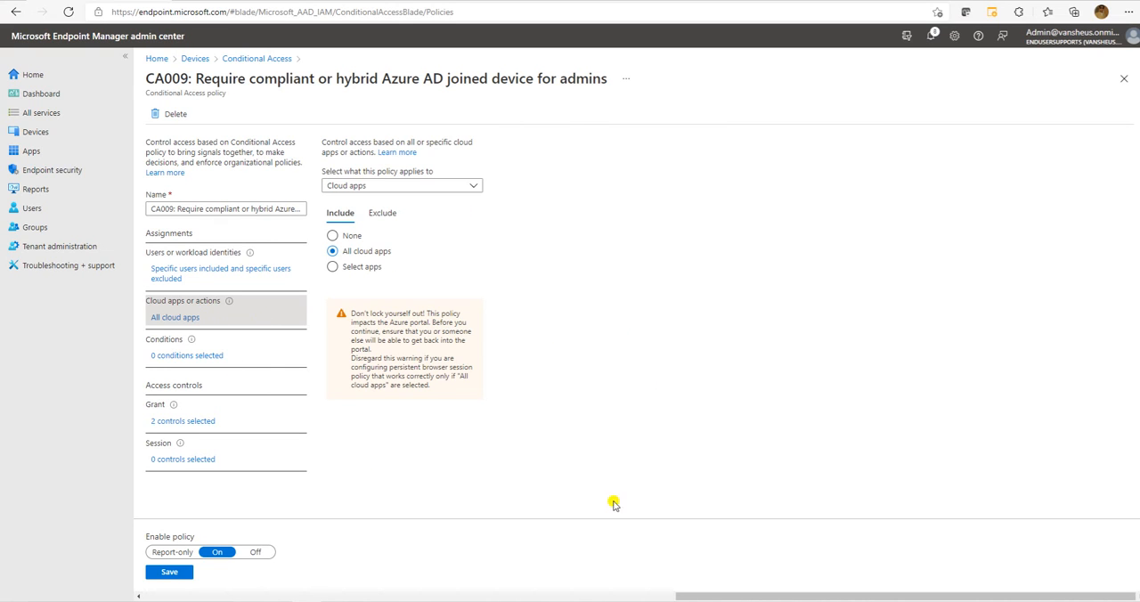
pyautogui.click(212, 357)
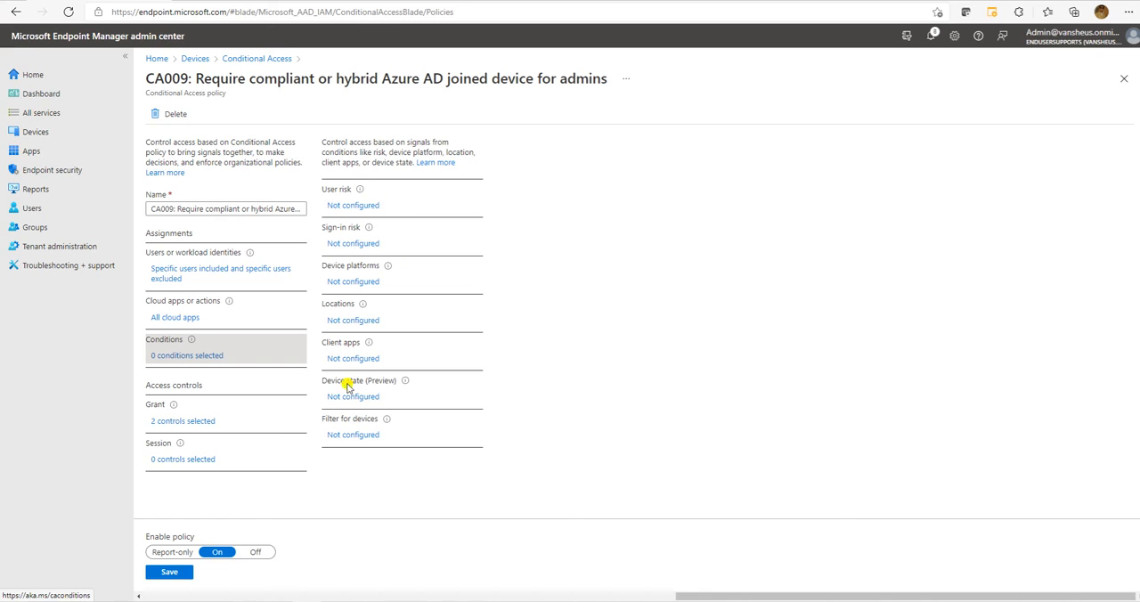
pyautogui.click(184, 423)
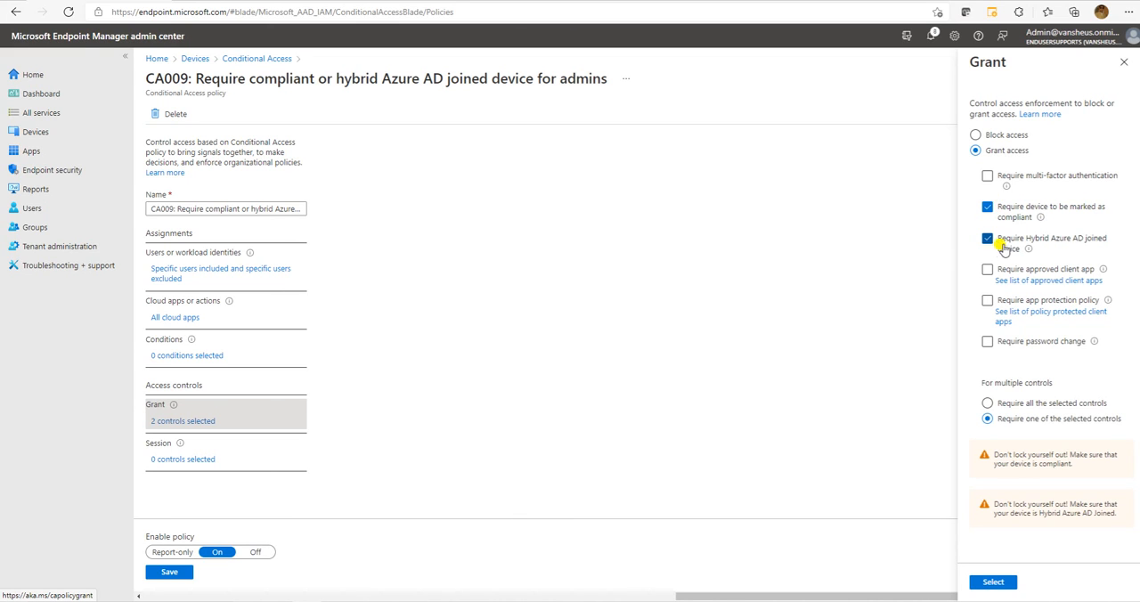
pyautogui.click(994, 583)
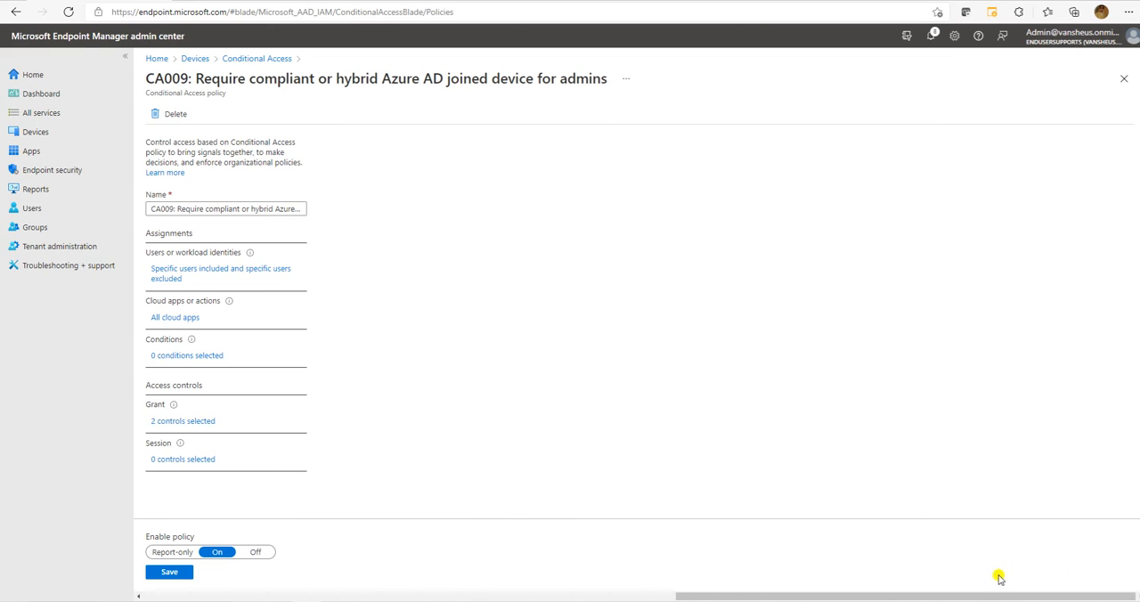
pyautogui.click(190, 460)
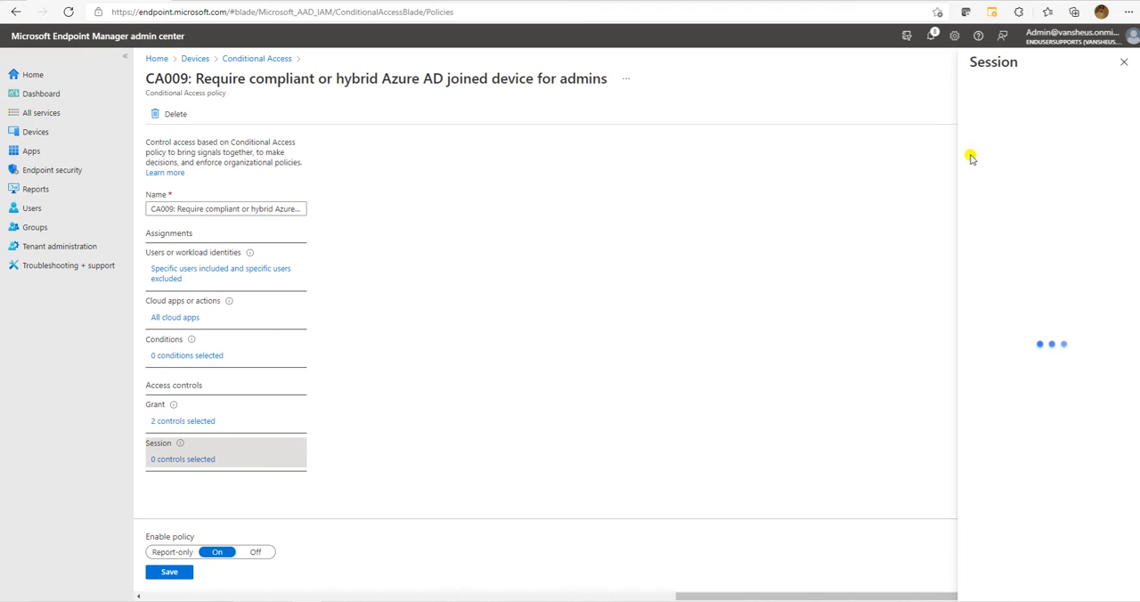
pyautogui.click(1122, 63)
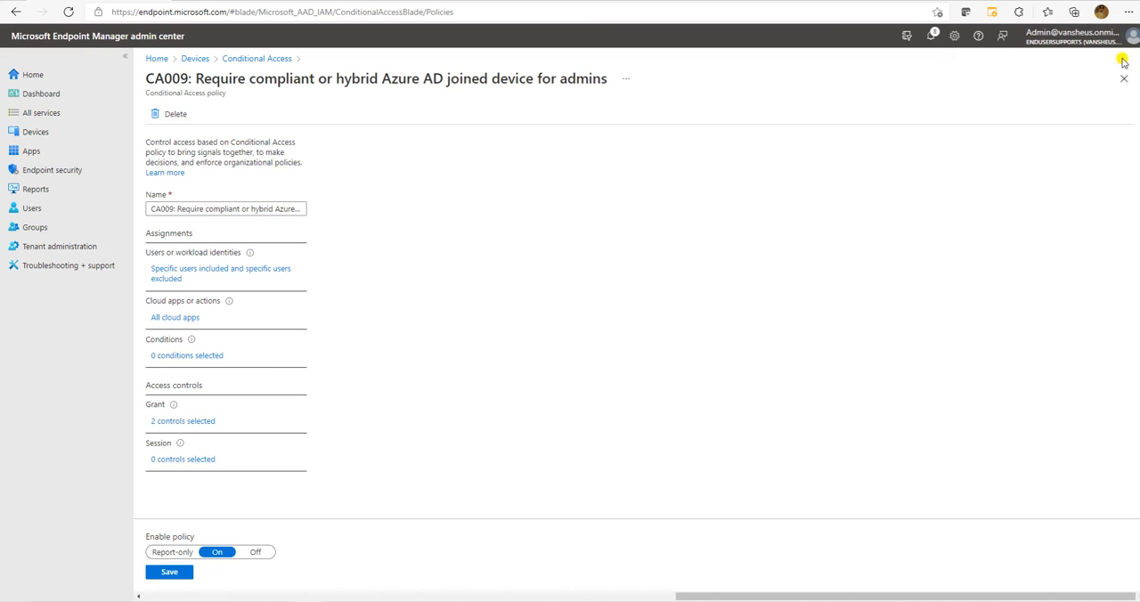
# Save the changes to the CA009 policy and start a new blank Conditional Access policy.
pyautogui.click(169, 571)
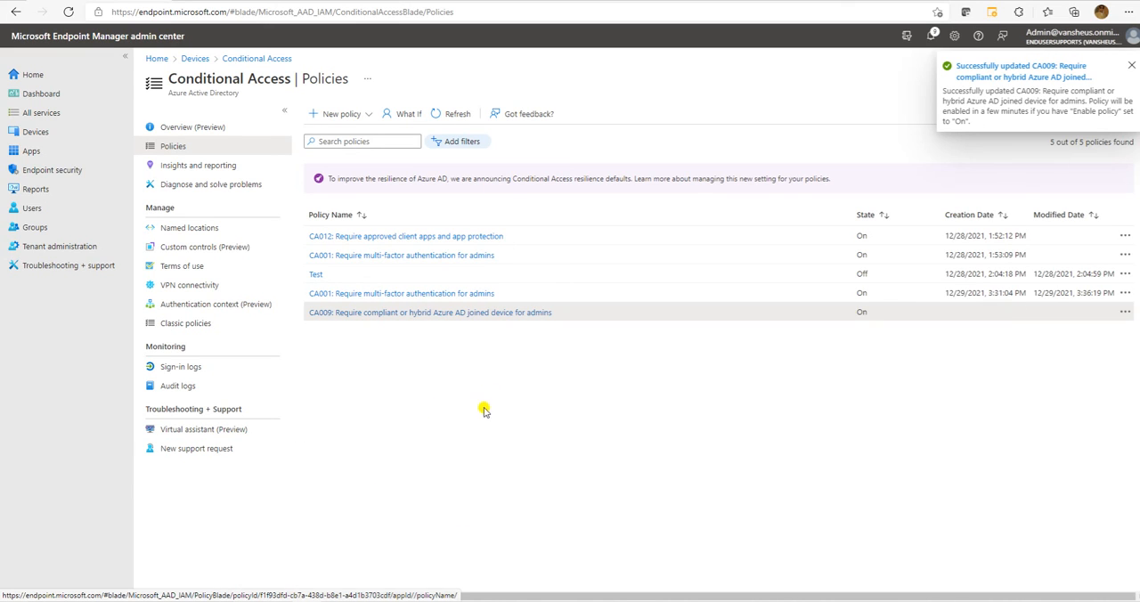
pyautogui.click(372, 119)
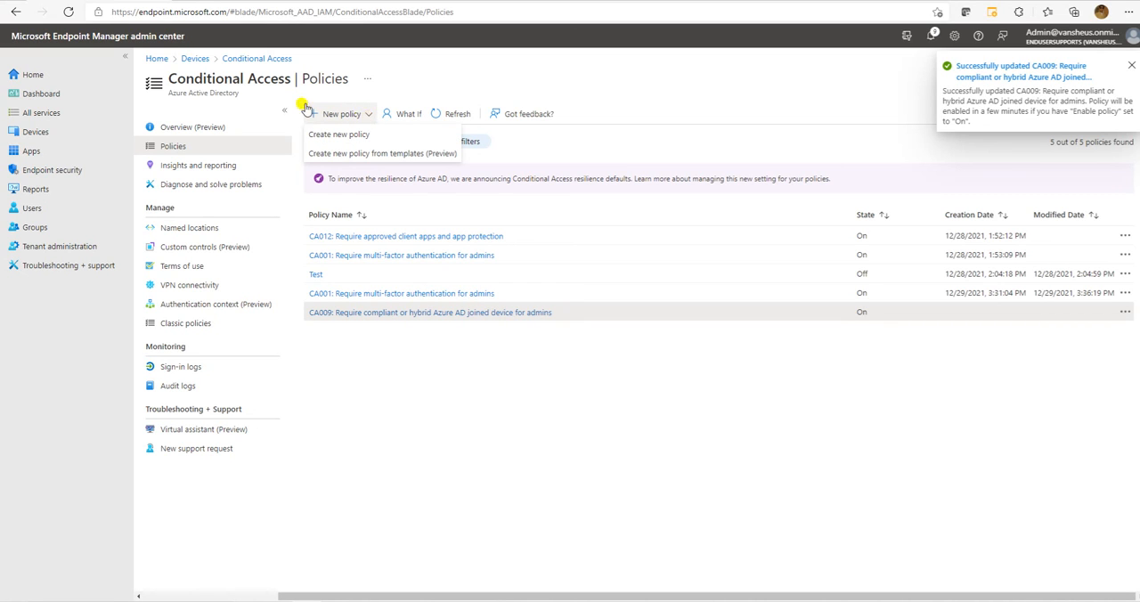
pyautogui.click(375, 136)
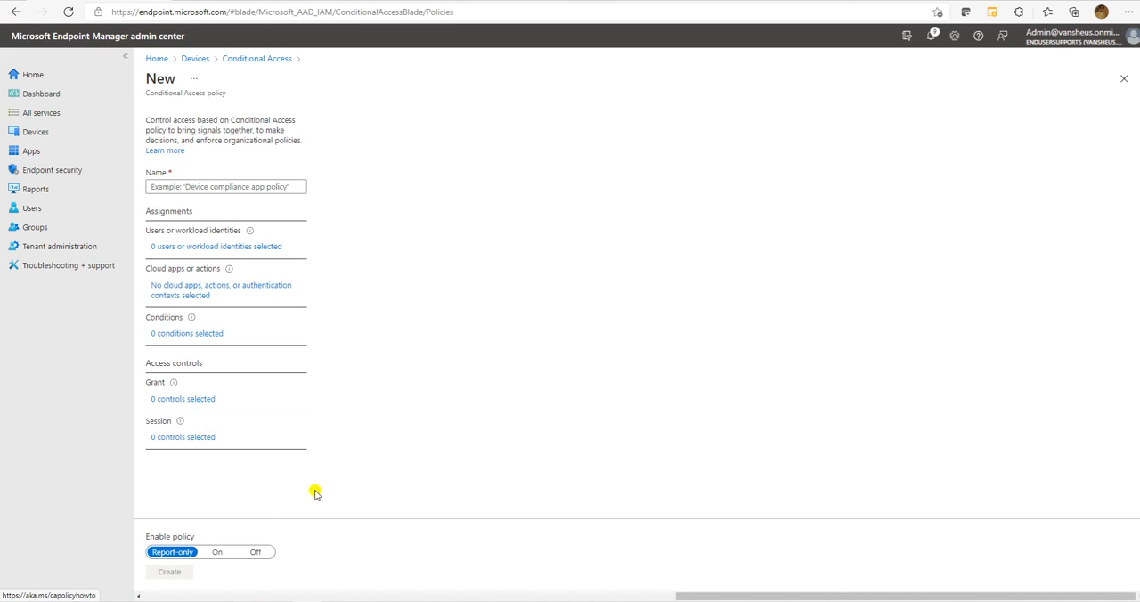
# Name the new Conditional Access policy "Contitional Access Testing".
pyautogui.click(199, 185)
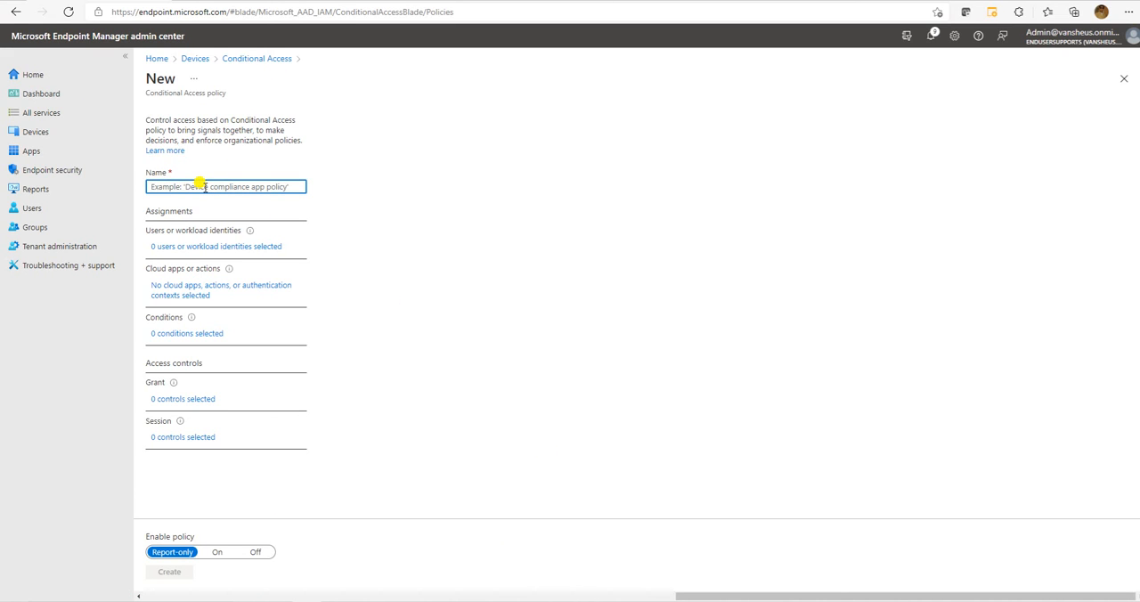
pyautogui.write('c')
pyautogui.press('BackSpace')
pyautogui.write('Conditional Access Testing')
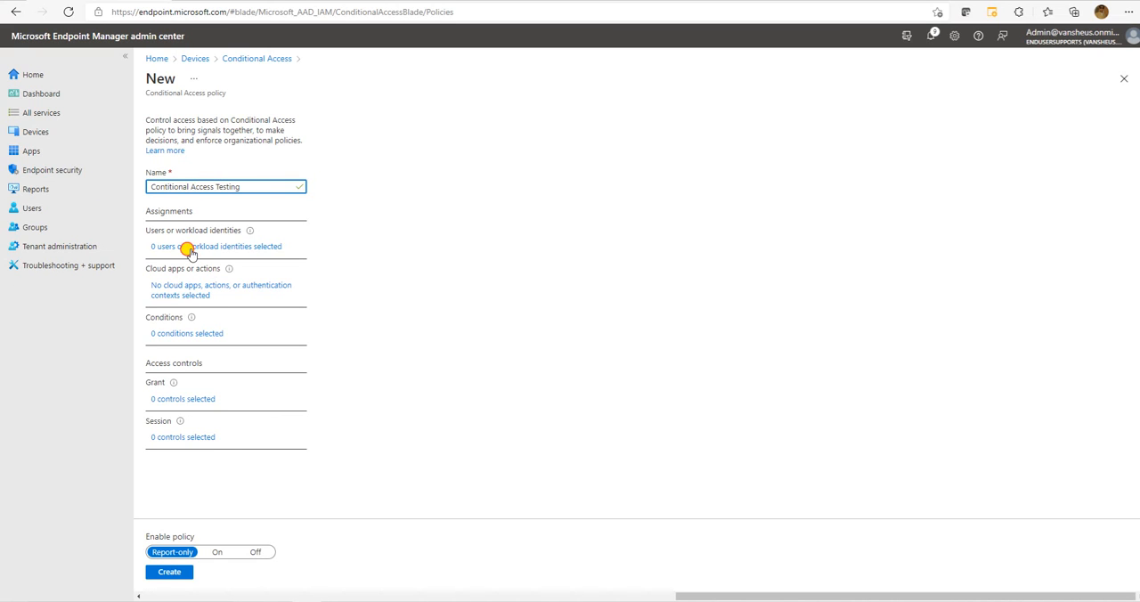
# Look through the built-in directory roles available for inclusion and set the policy to include all users.
pyautogui.click(189, 249)
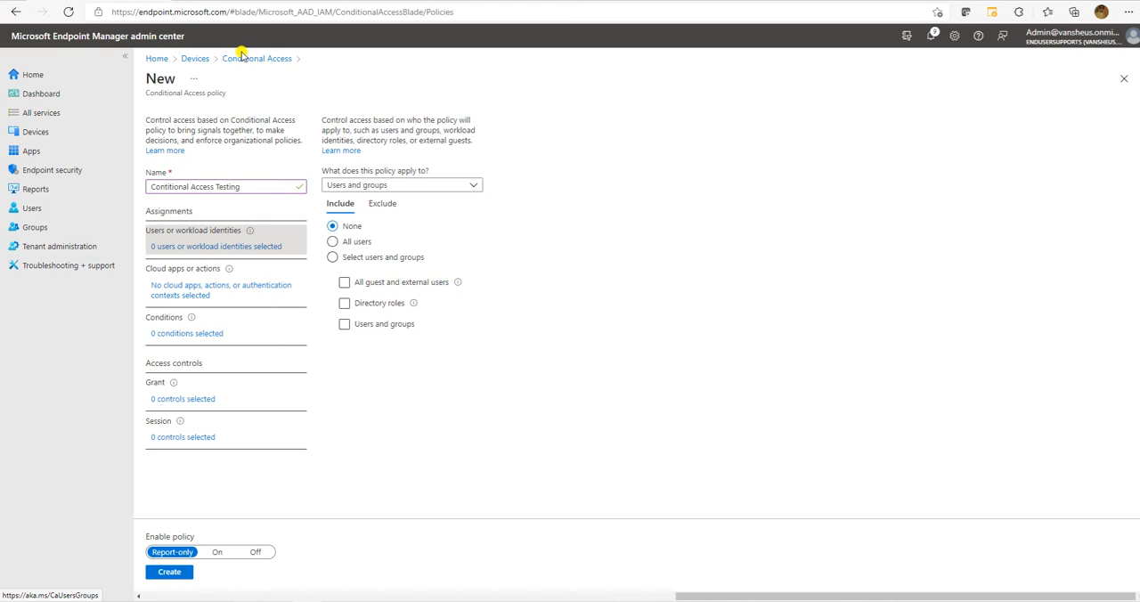
pyautogui.click(342, 243)
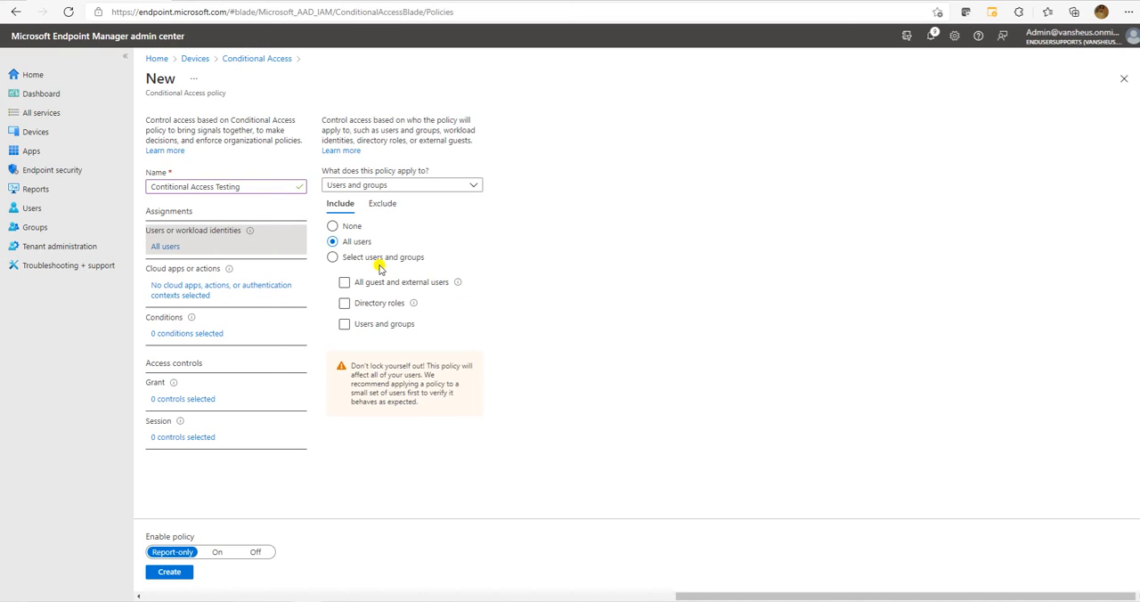
pyautogui.click(371, 260)
pyautogui.click(383, 304)
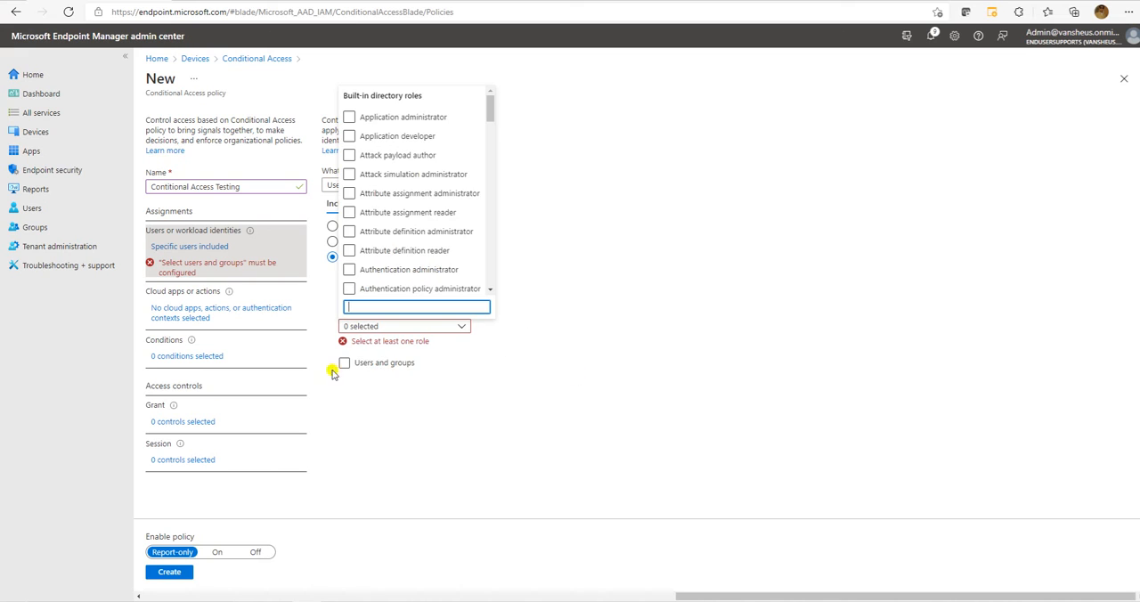
pyautogui.scroll(-2, 405, 230)
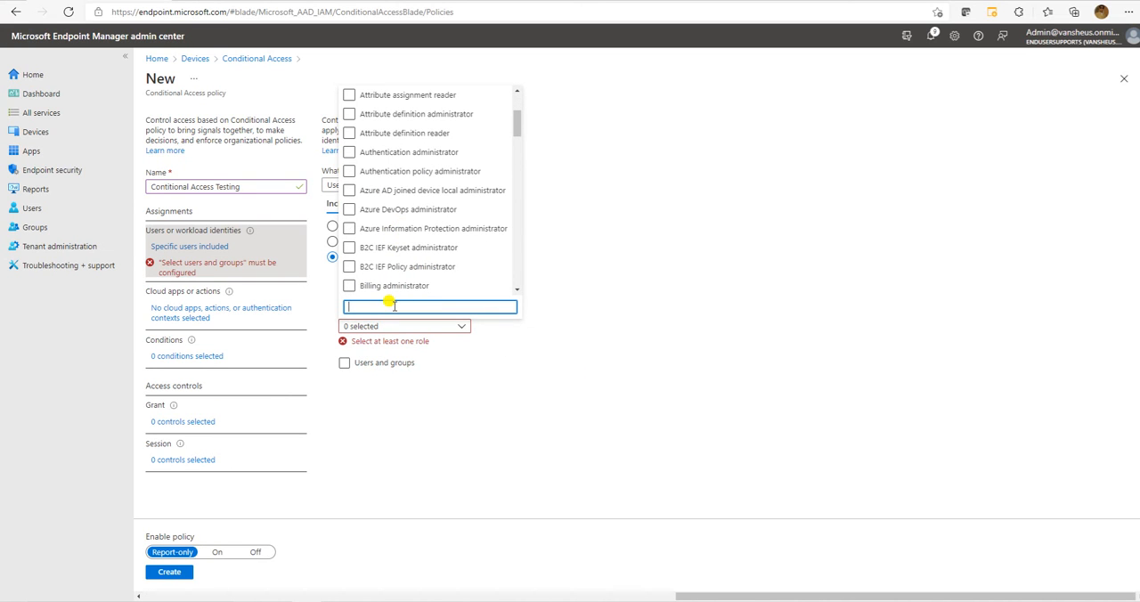
pyautogui.click(561, 371)
pyautogui.click(358, 245)
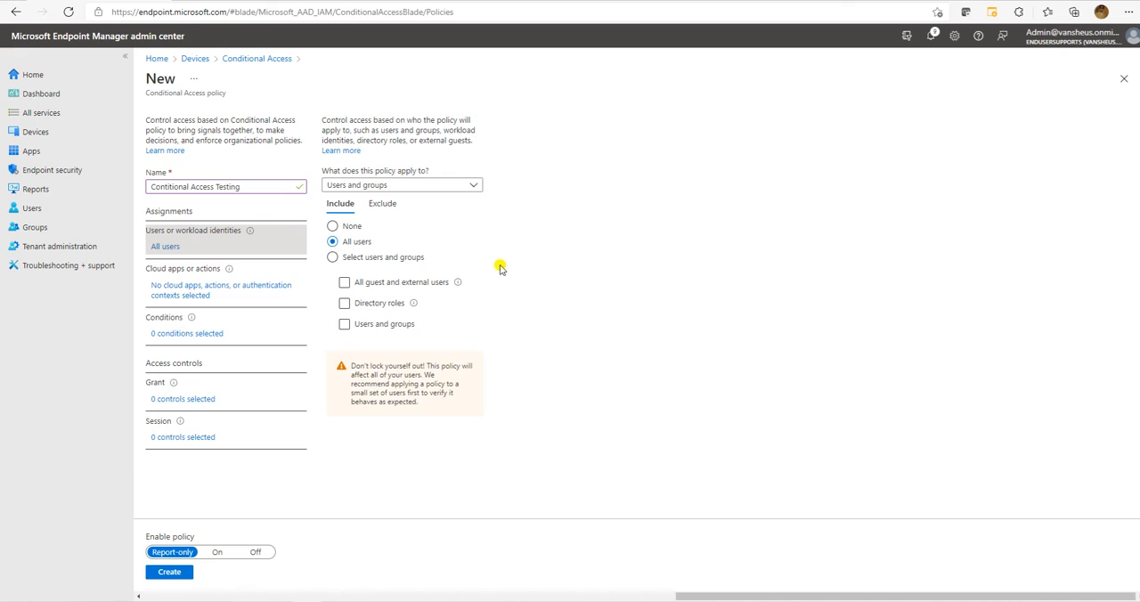
pyautogui.click(333, 226)
pyautogui.click(356, 243)
# Examine the policy's user exclusion options, trying directory roles and users and groups, and leave them all cleared.
pyautogui.click(382, 203)
pyautogui.click(370, 269)
pyautogui.click(369, 267)
pyautogui.click(376, 289)
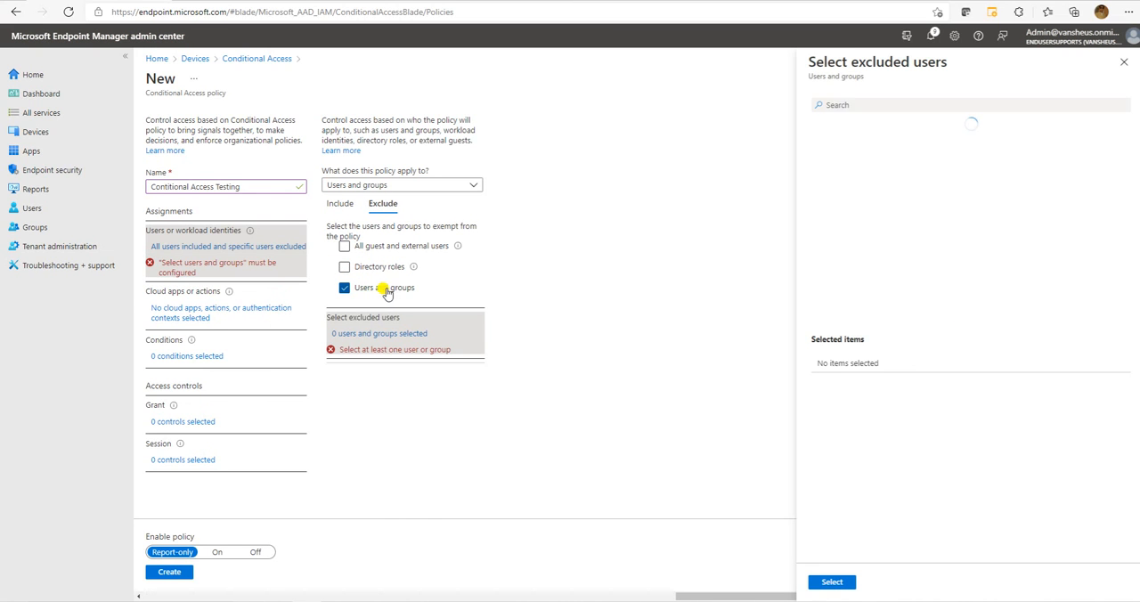
pyautogui.click(374, 288)
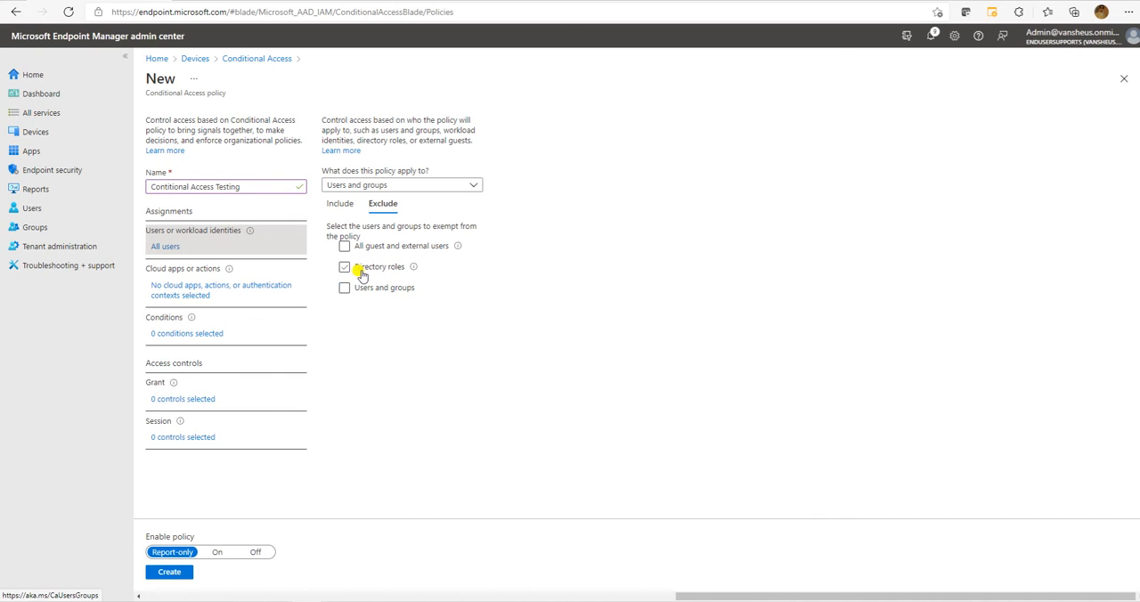
pyautogui.click(339, 204)
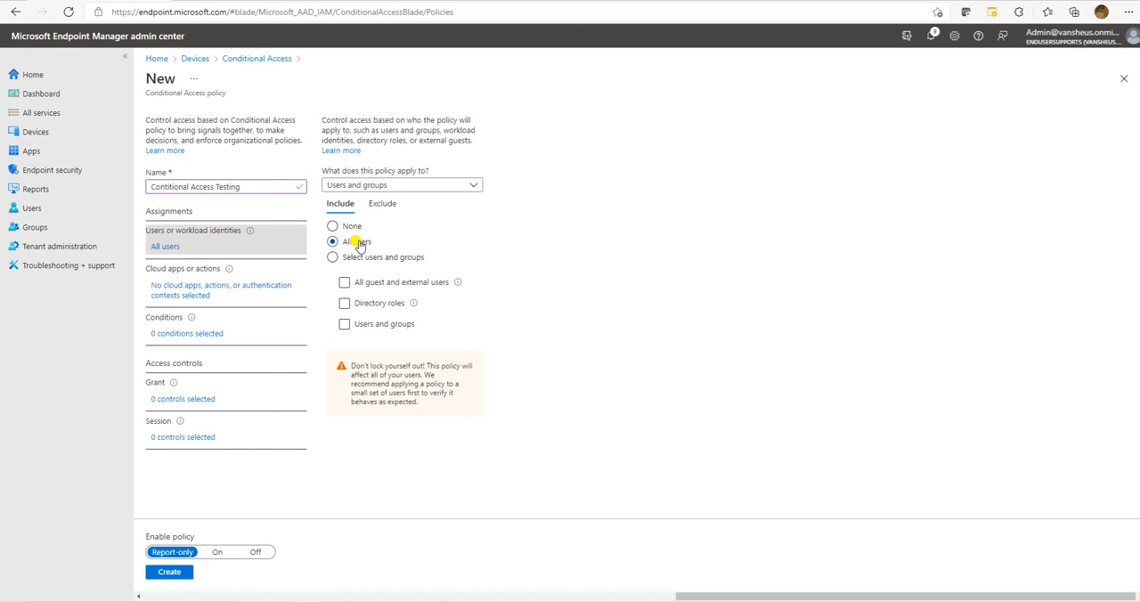
pyautogui.click(382, 204)
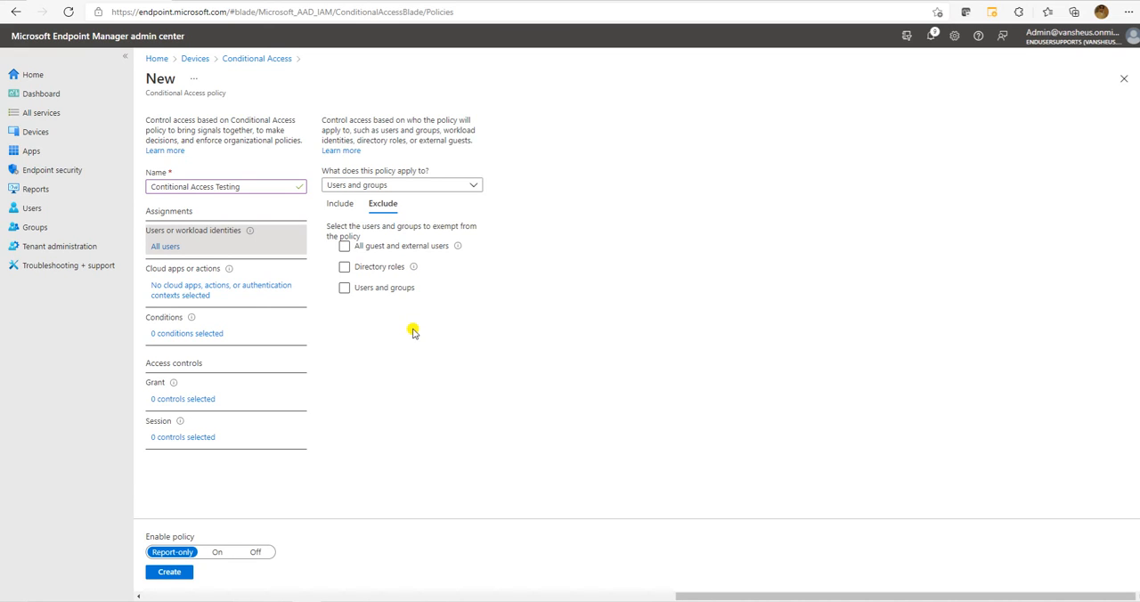
# Review the policy's cloud app include and exclude options and its user risk and sign-in risk conditions.
pyautogui.click(190, 291)
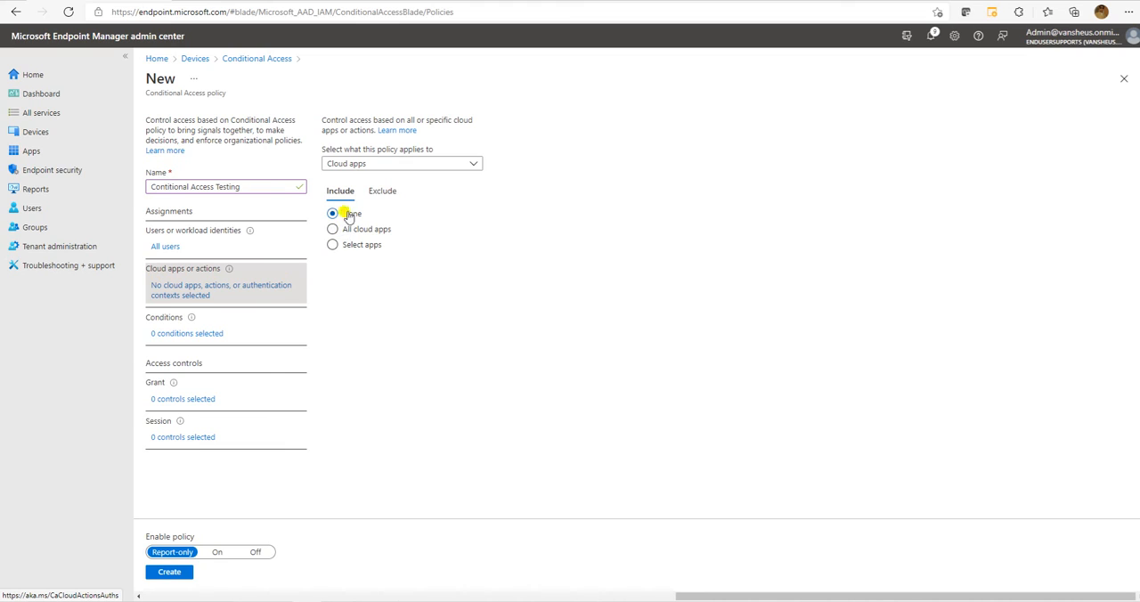
pyautogui.click(370, 194)
pyautogui.click(340, 191)
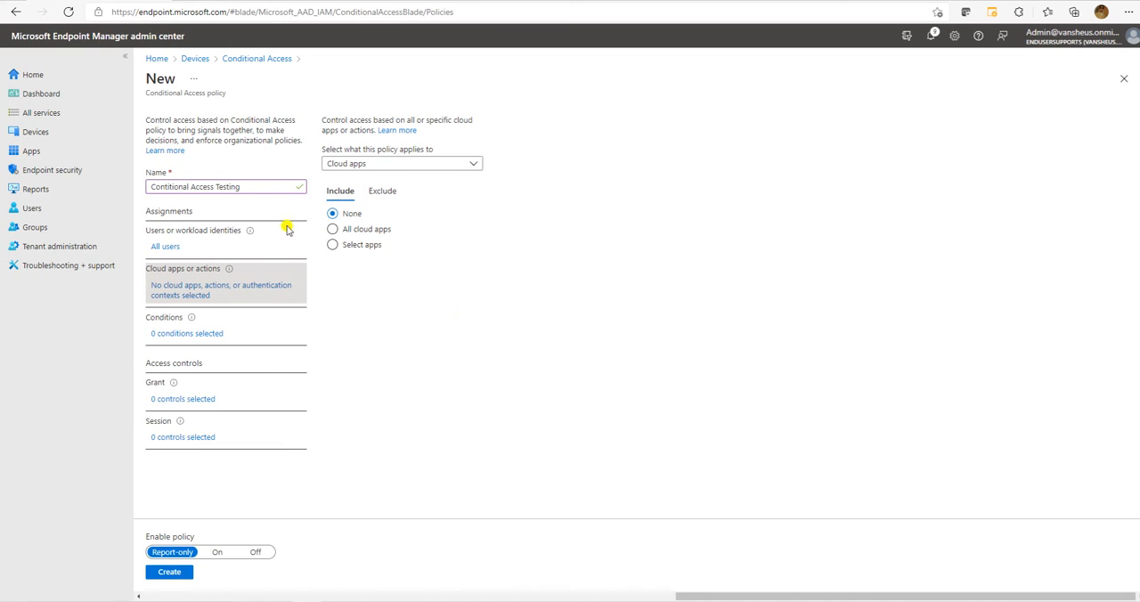
pyautogui.click(177, 333)
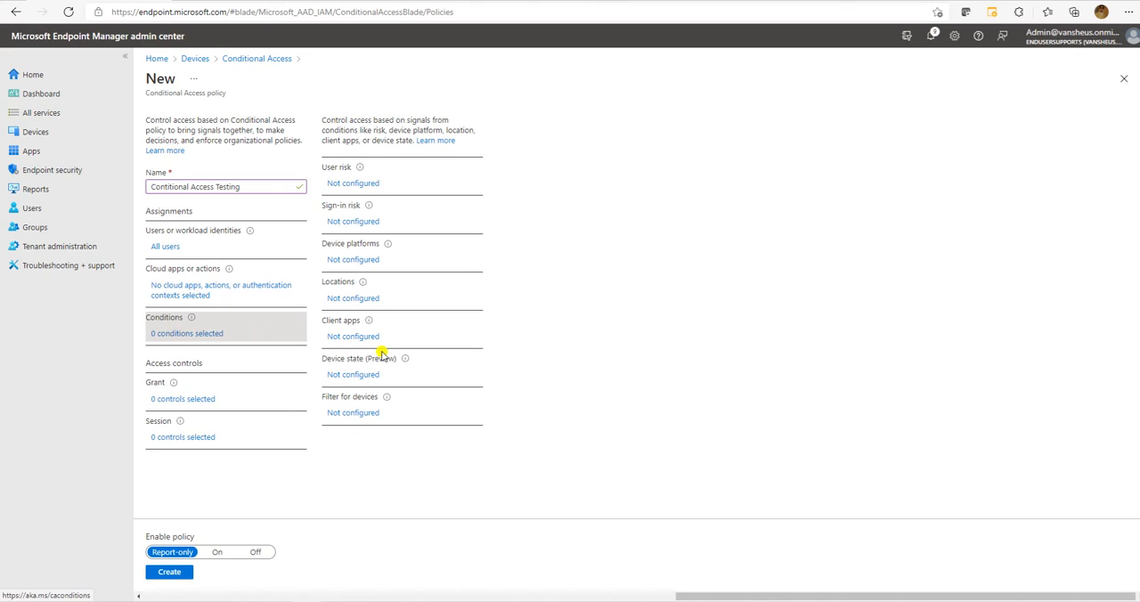
pyautogui.click(361, 182)
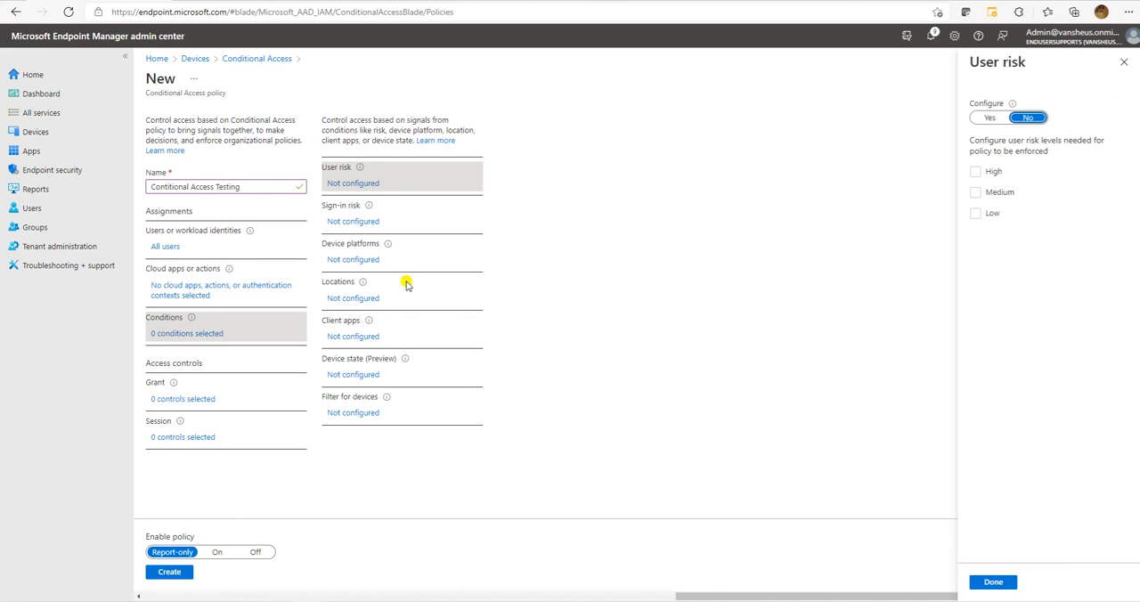
pyautogui.click(1124, 62)
pyautogui.click(352, 222)
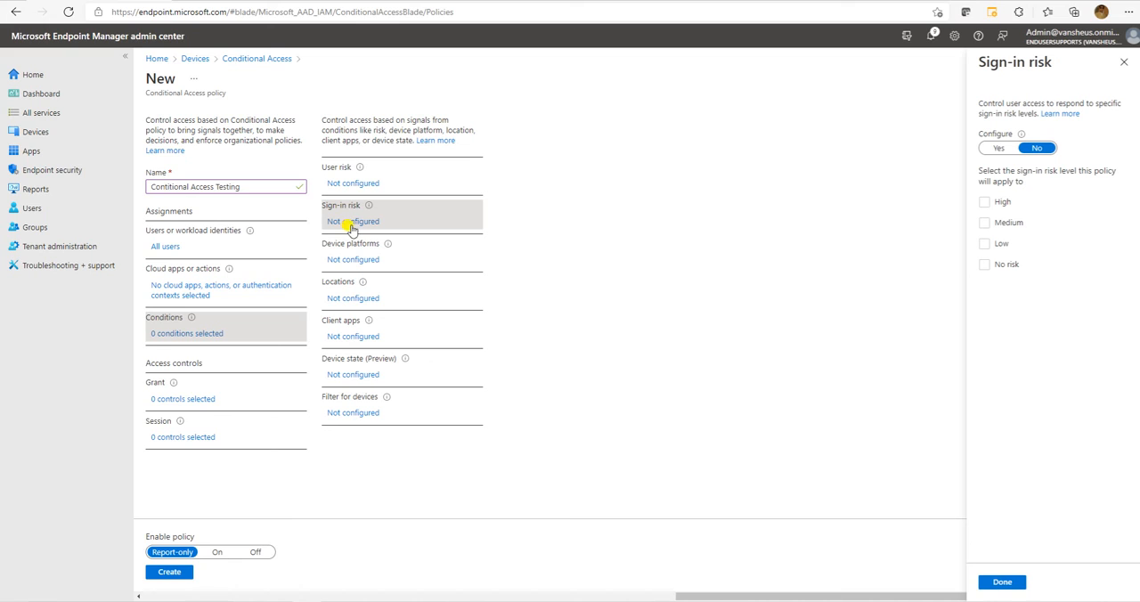
pyautogui.click(1124, 63)
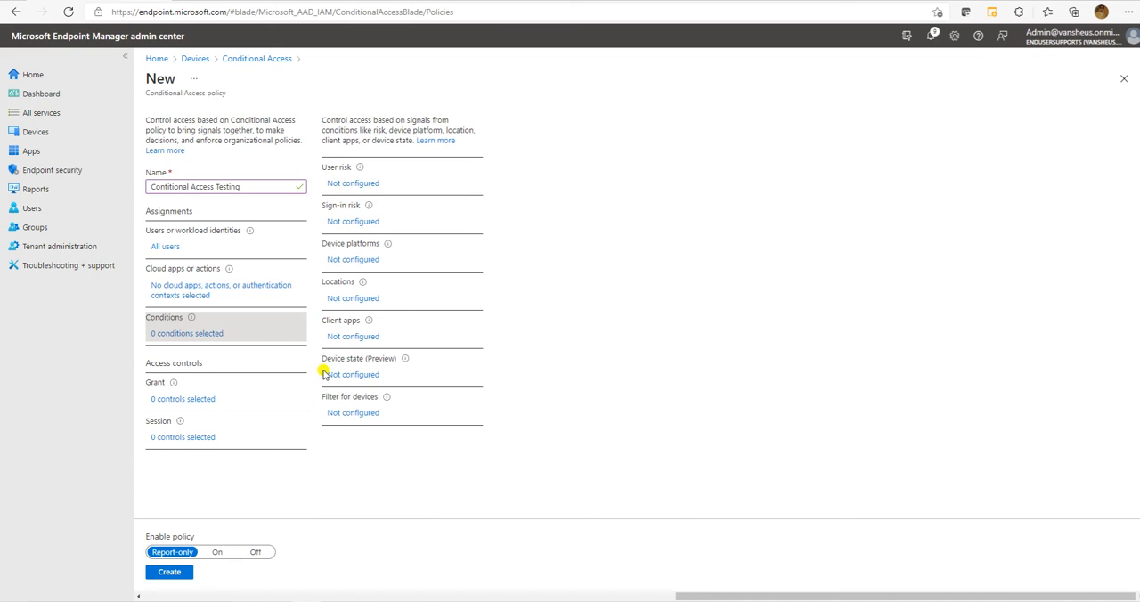
# Try to create the policy without configuring any grant or session controls.
pyautogui.click(161, 400)
pyautogui.click(166, 437)
pyautogui.click(169, 572)
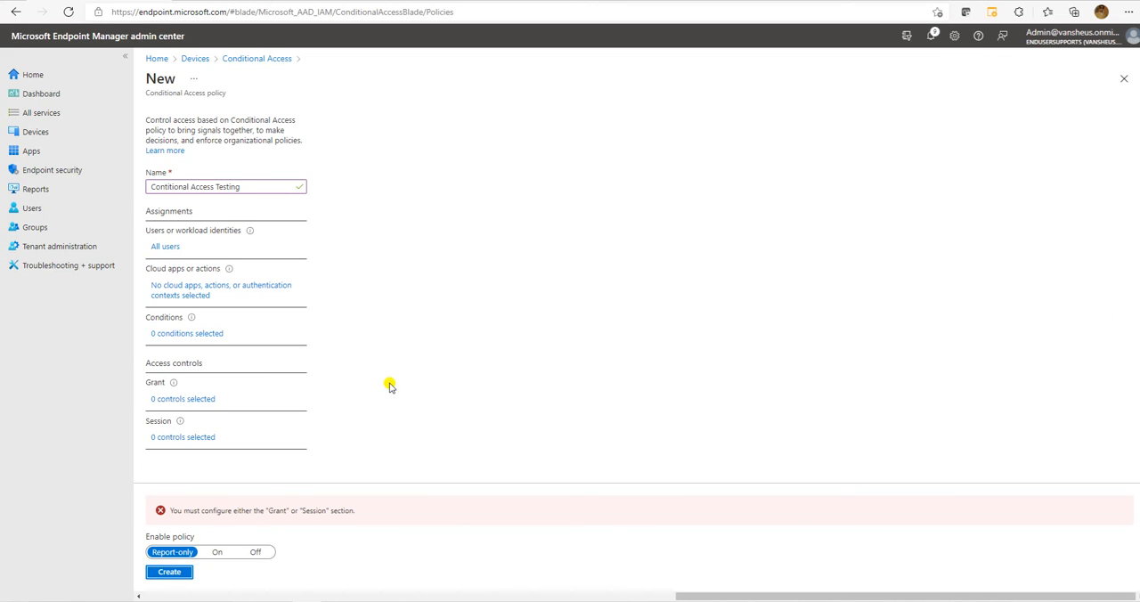
# Grant access with multi-factor authentication required and create the policy in Report-only mode.
pyautogui.click(167, 399)
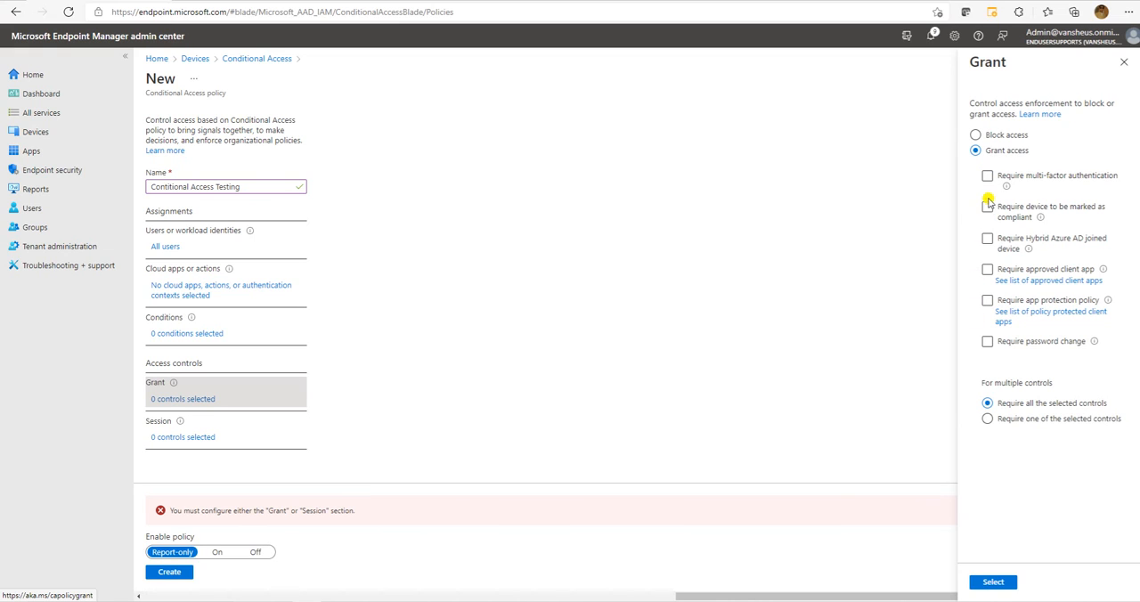
pyautogui.click(987, 175)
pyautogui.click(991, 581)
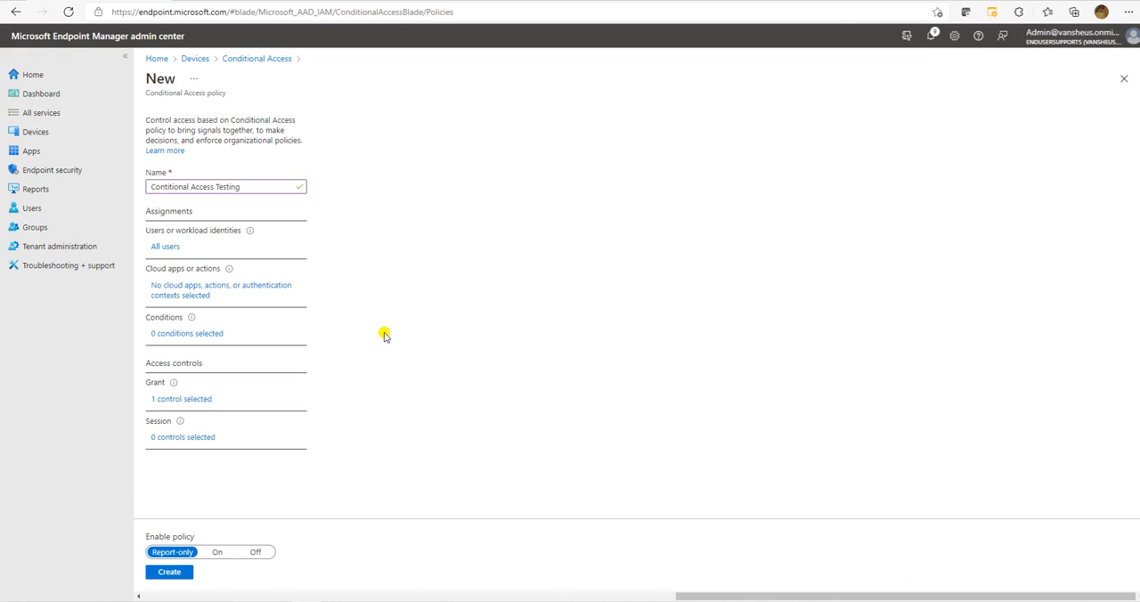
pyautogui.click(186, 333)
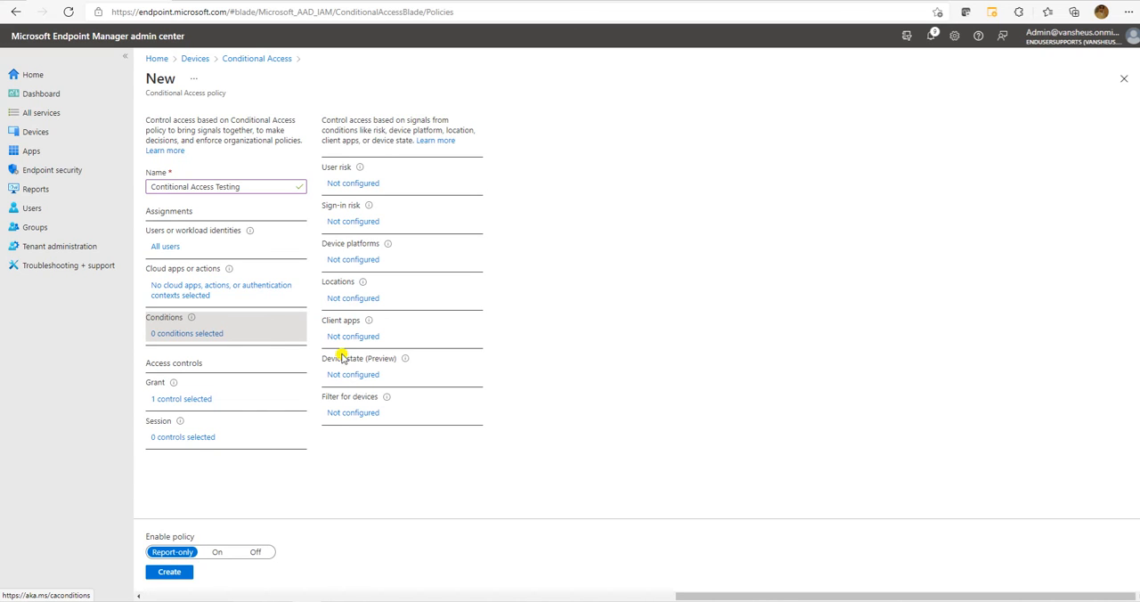
pyautogui.click(170, 571)
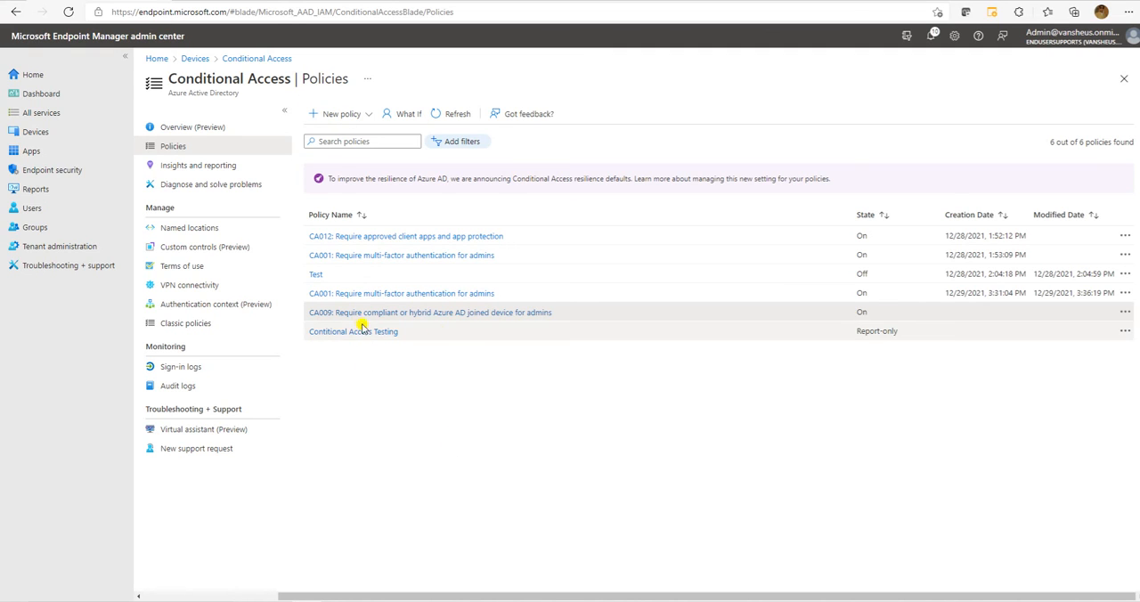
# Compare the states of the listed Conditional Access policies, including CA012, Test and Contitional Access Testing.
pyautogui.doubleClick(861, 237)
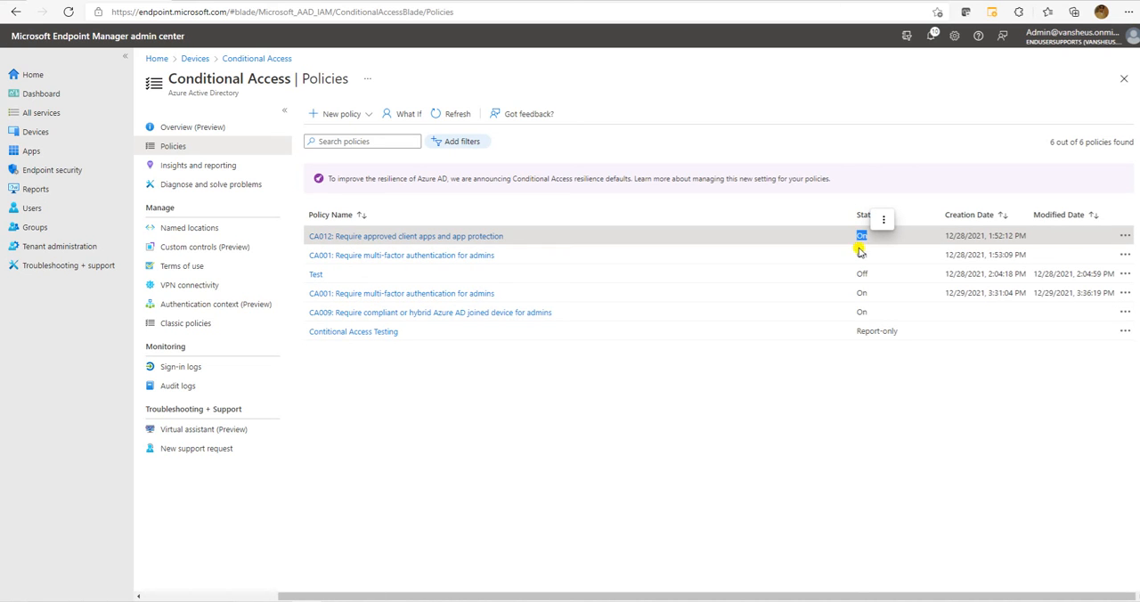
pyautogui.doubleClick(861, 275)
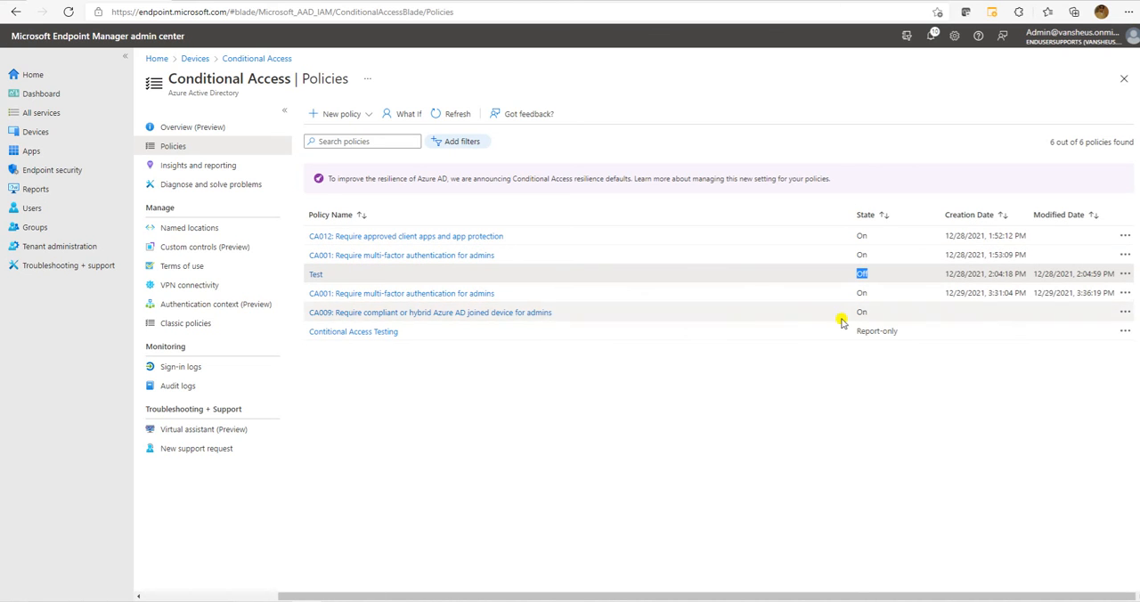
pyautogui.moveTo(922, 333); pyautogui.dragTo(318, 215)
pyautogui.click(737, 433)
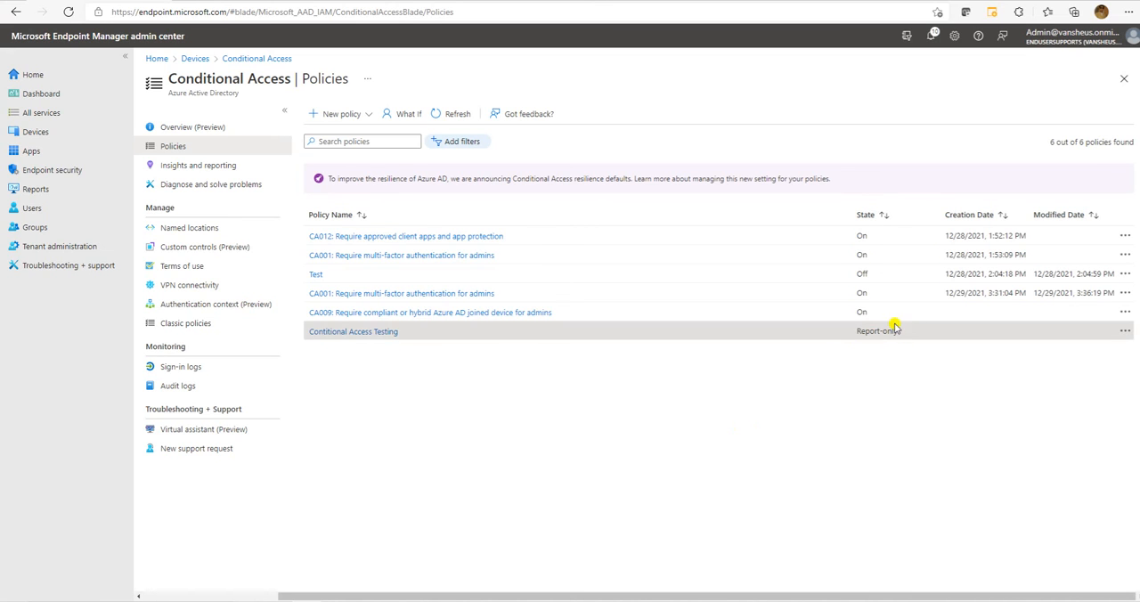
pyautogui.moveTo(911, 332); pyautogui.dragTo(326, 196)
pyautogui.click(474, 418)
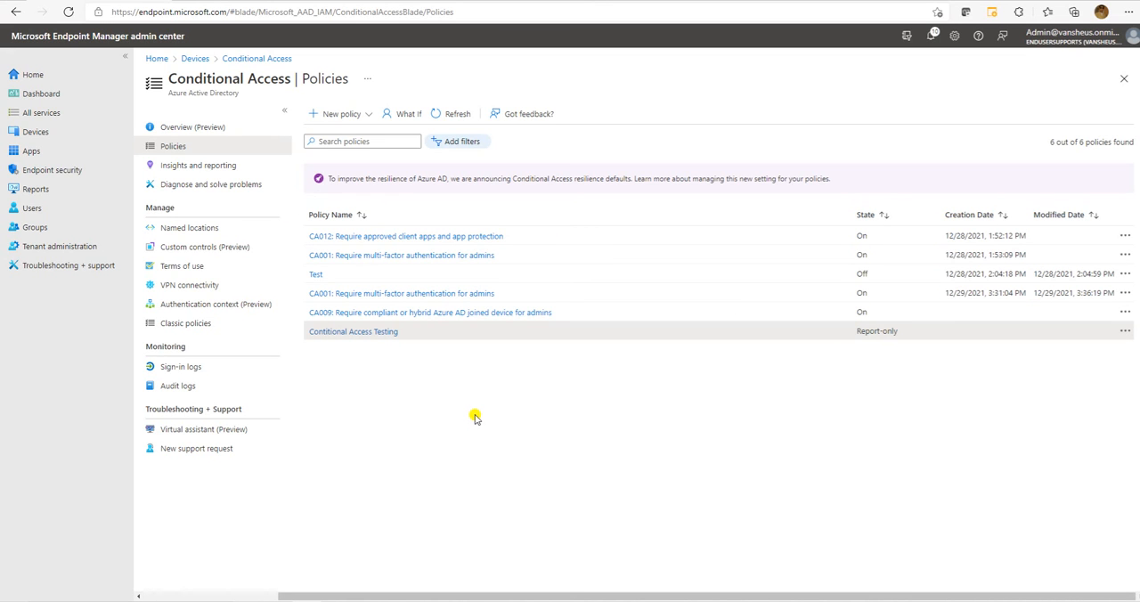